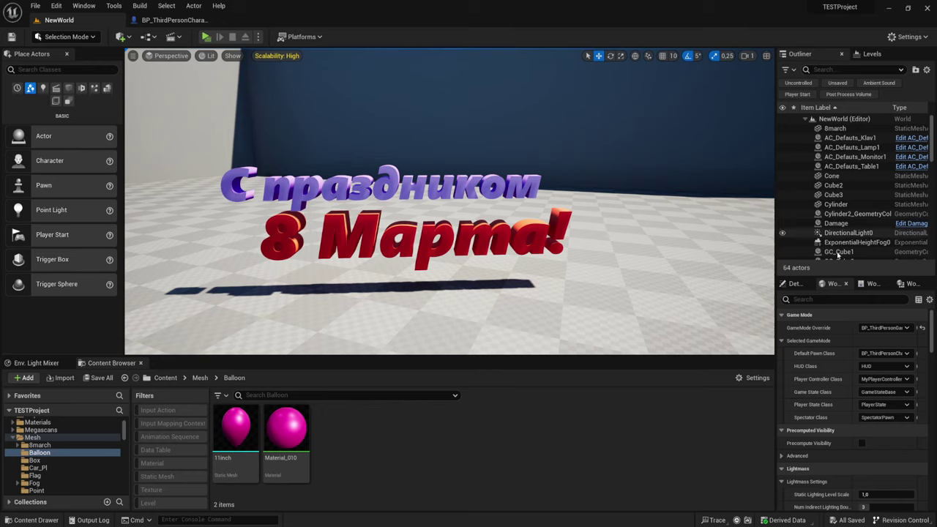
Create an Actor-based Blueprint Class in the Balloon folder and name it AC_balloons.
right_click(391, 440)
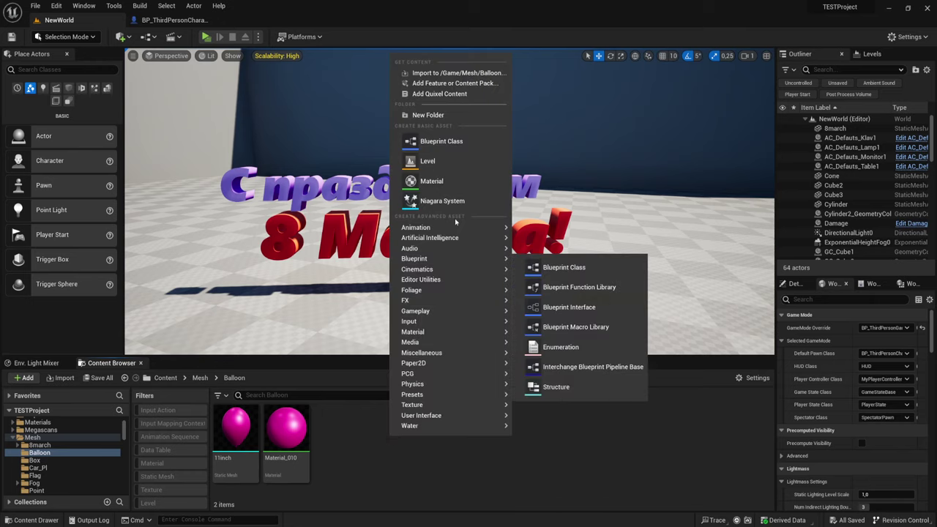
left_click(432, 140)
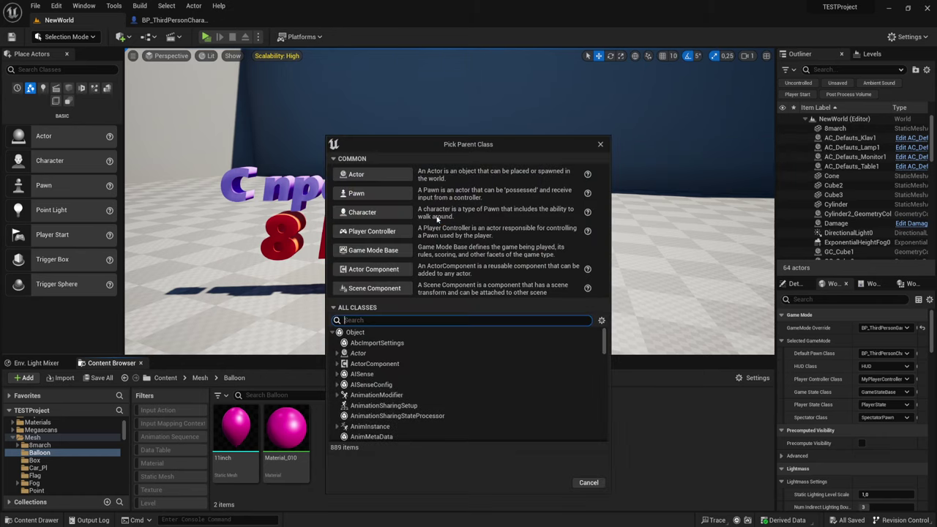
left_click(352, 180)
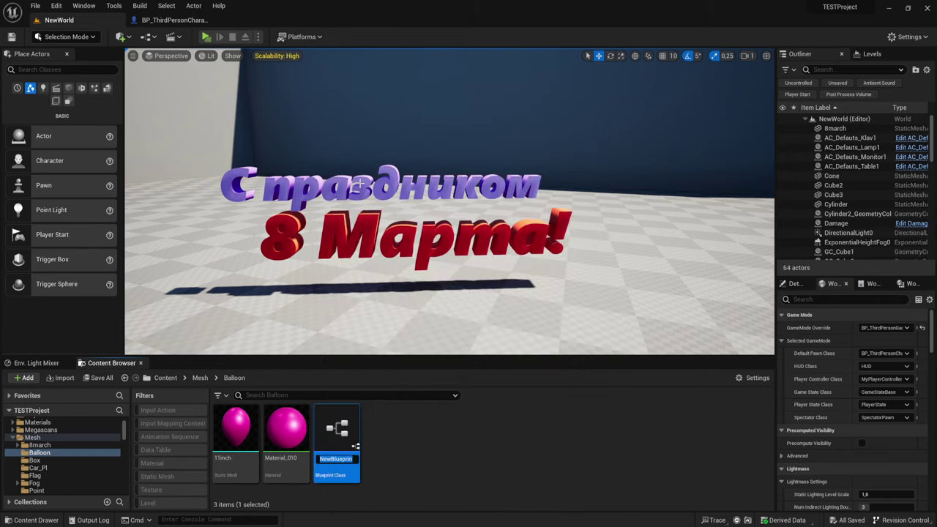
type("ФС")
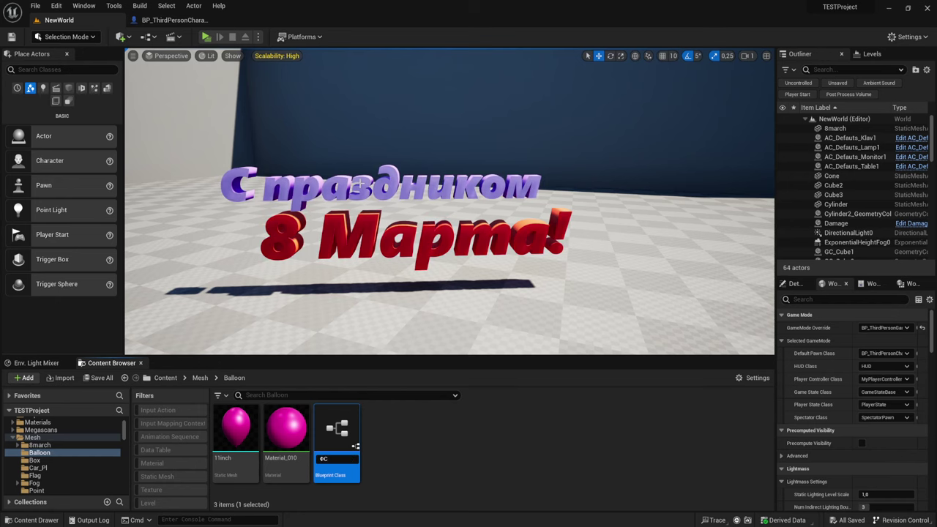
key("BackSpace")
key("BackSpace")
type("AC")
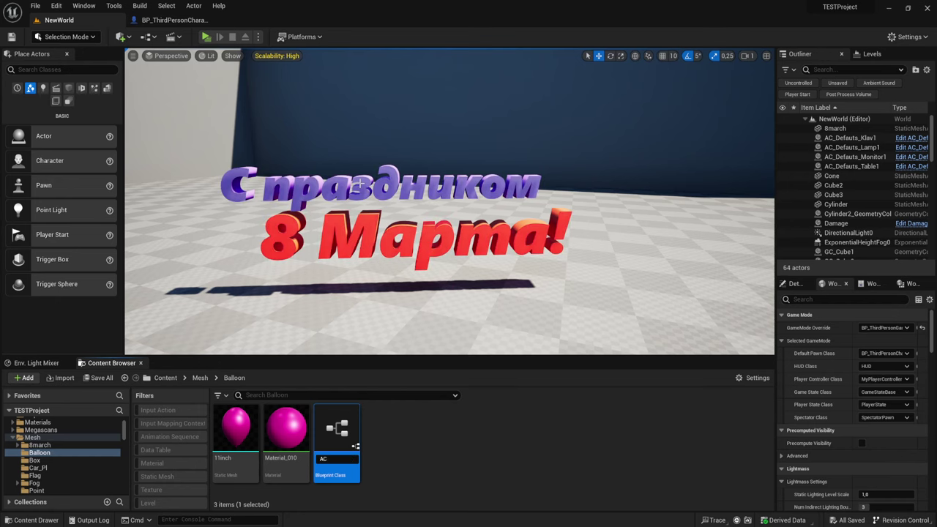
type("_")
type("ballo")
type("ona")
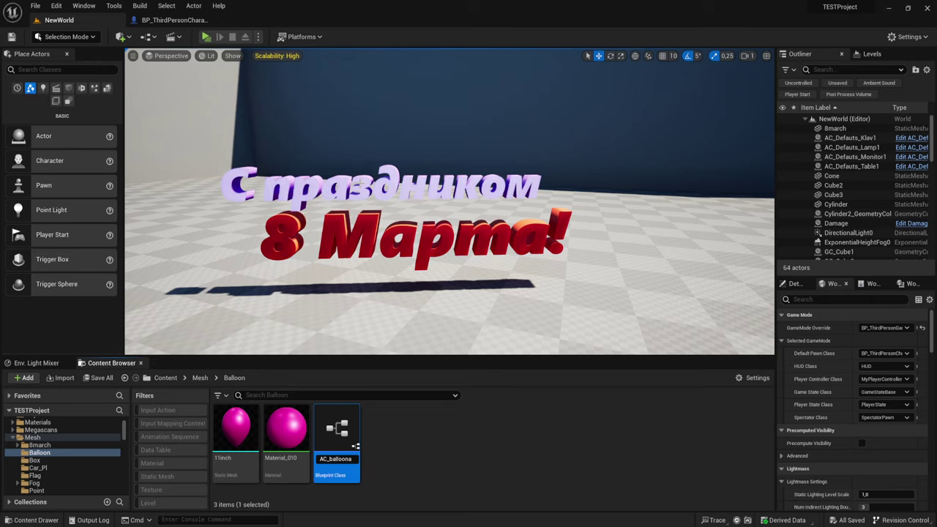
type("s")
key("Return")
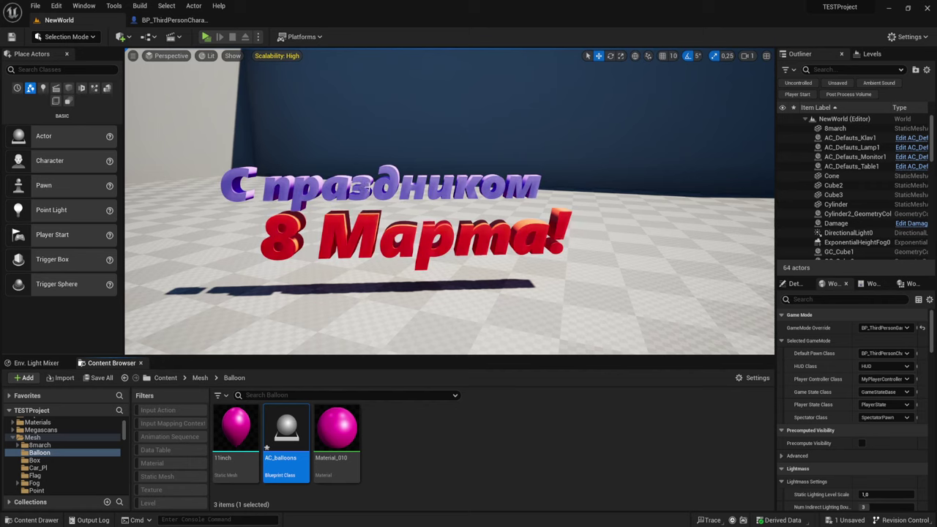
Open AC_balloons in the Blueprint editor and inspect its DefaultSceneRoot in the preview.
double_click(287, 431)
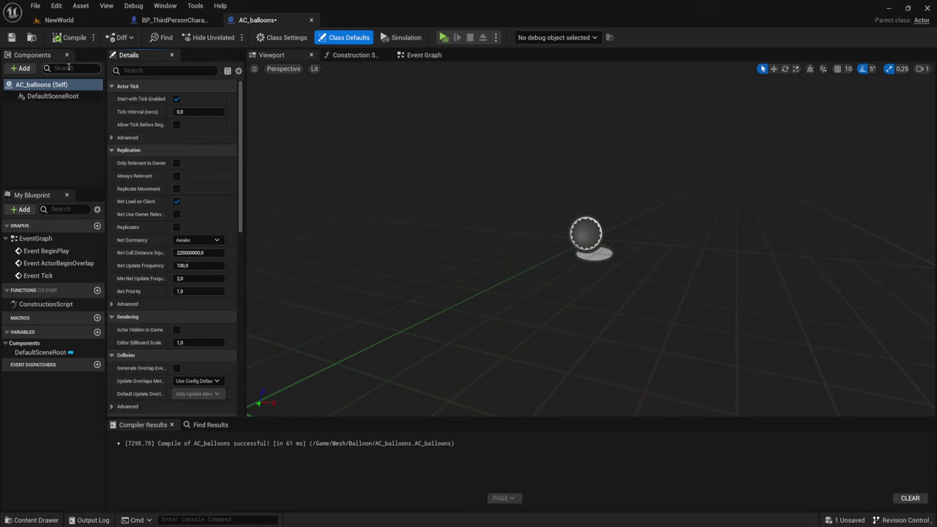
left_click(62, 96)
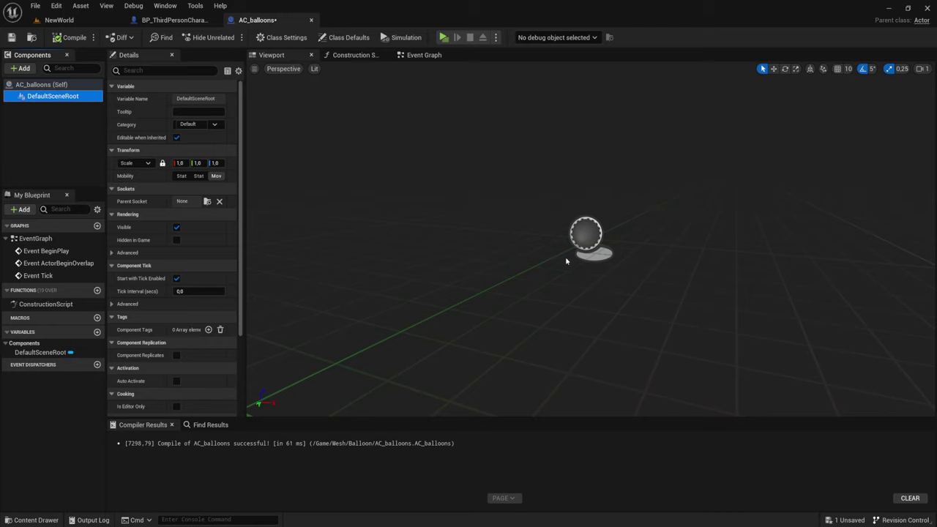
right_click_drag(566, 261, 600, 249)
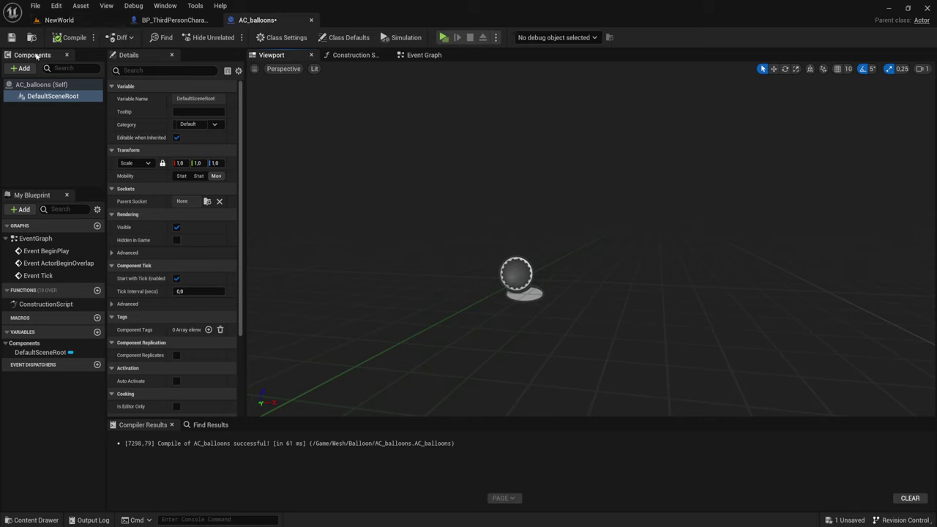
left_click(62, 20)
left_click(243, 17)
Select A_Gift_Box in the 8march/box folder and add it as a Static Mesh component.
left_click(59, 20)
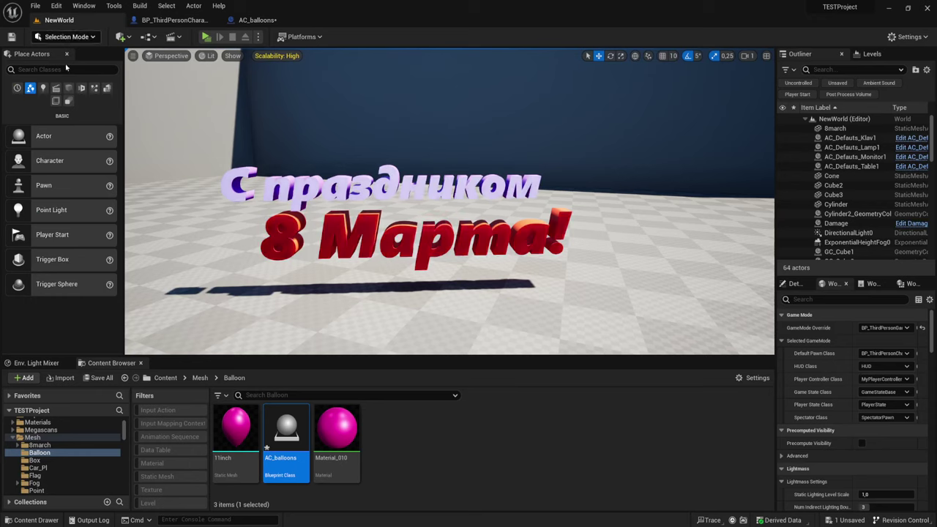
left_click(40, 446)
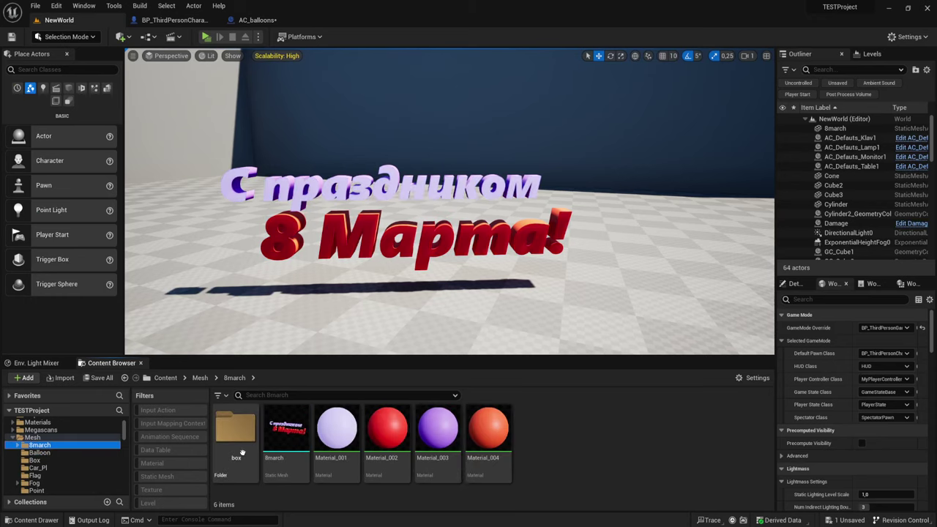
double_click(234, 432)
left_click(254, 467)
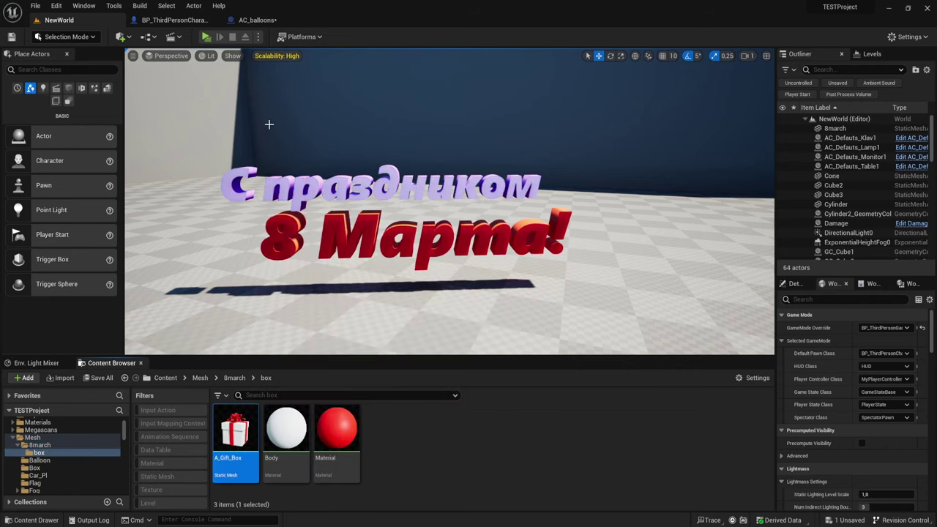
left_click(253, 20)
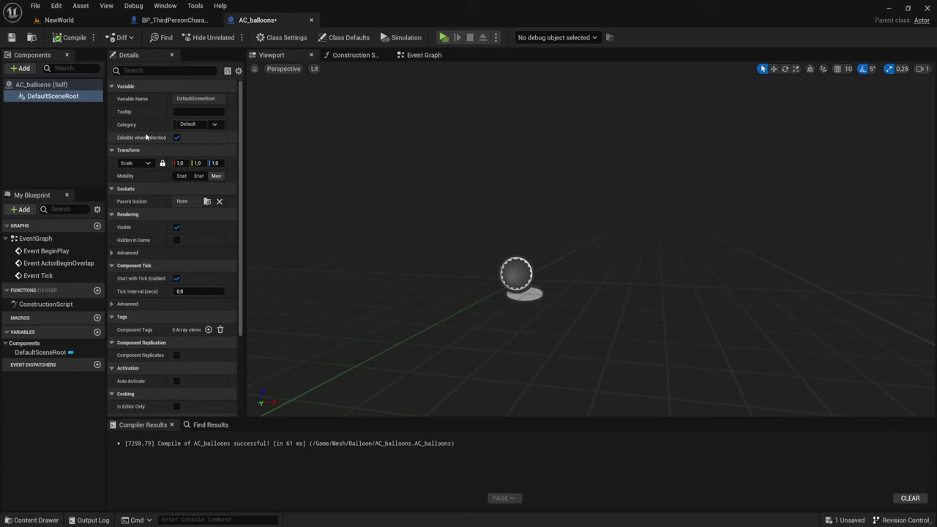
left_click(20, 68)
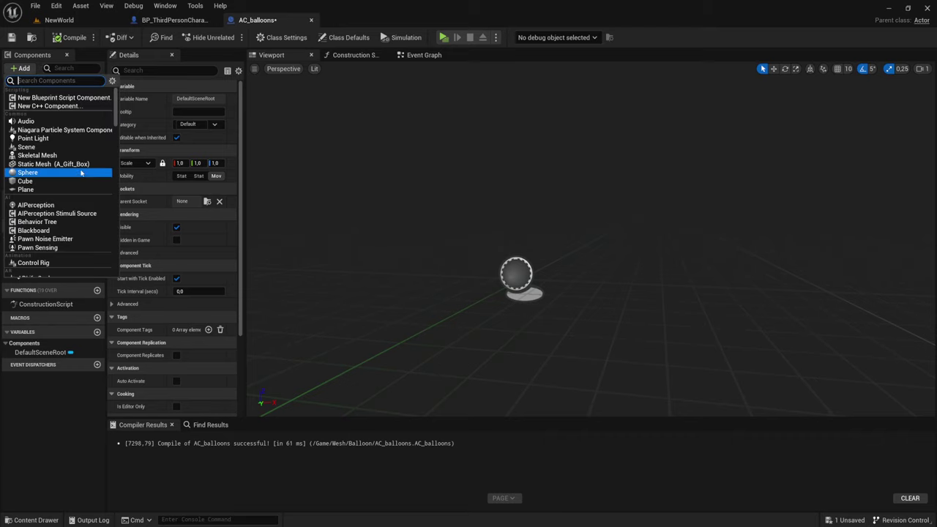
left_click(51, 164)
Make A_Gift_Box the root at uniform 0.3 scale, compile, and drop a gift box into the level.
left_click_drag(50, 113, 56, 96)
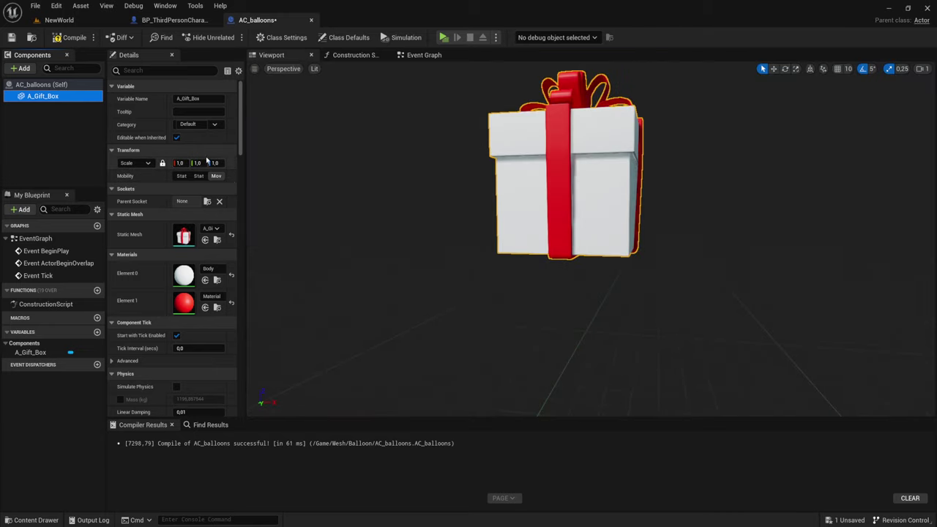
left_click(176, 163)
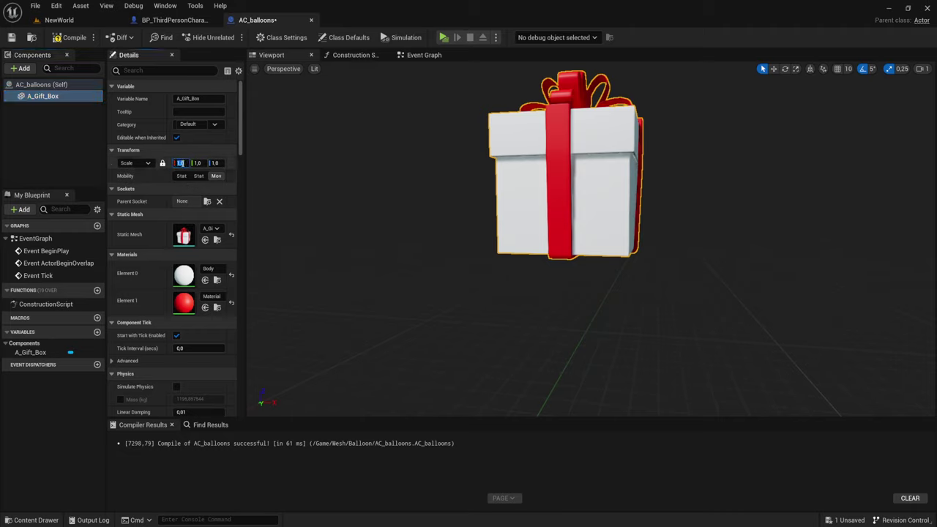
type("0.3")
key("Return")
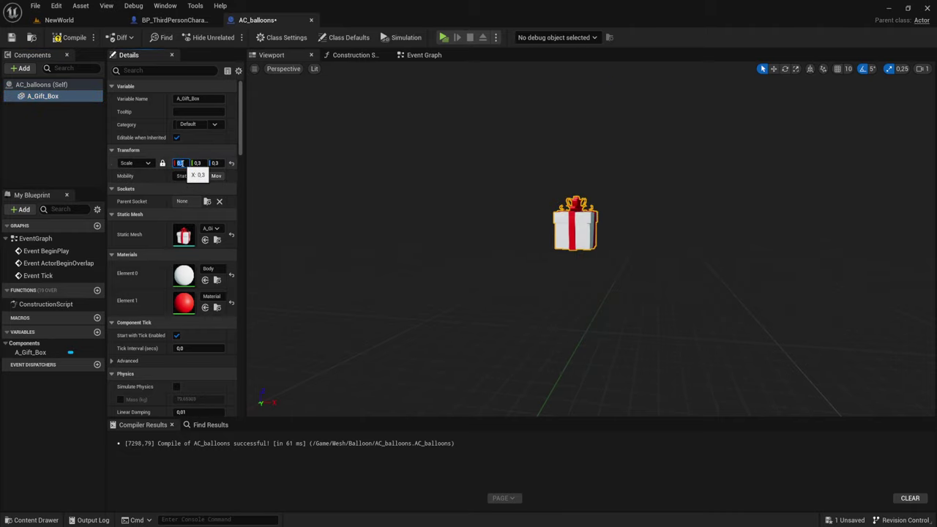
left_click(74, 37)
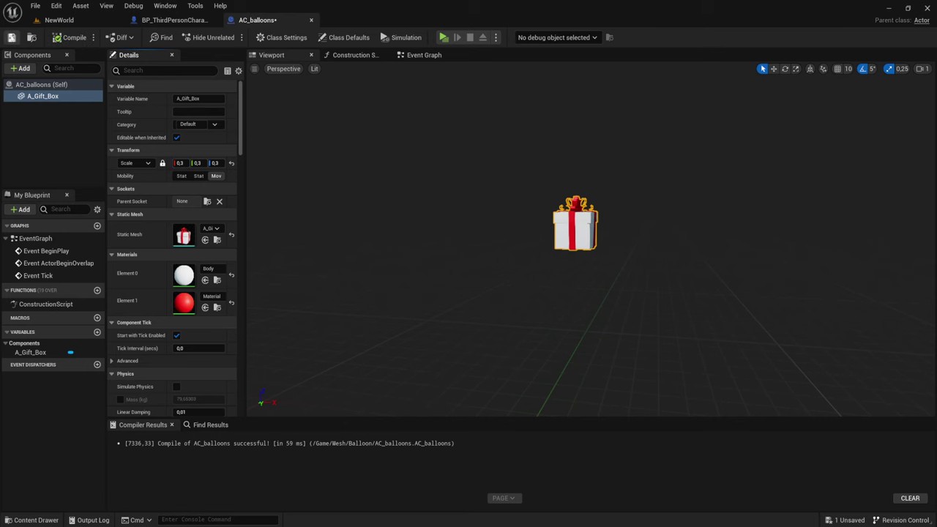
left_click(72, 22)
mouse_move(235, 440)
left_mouse_down()
mouse_move(607, 237)
mouse_move(623, 308)
left_mouse_up()
Frame the placed gift box, then set the Blueprint gift box scale to 0.1.
key("f")
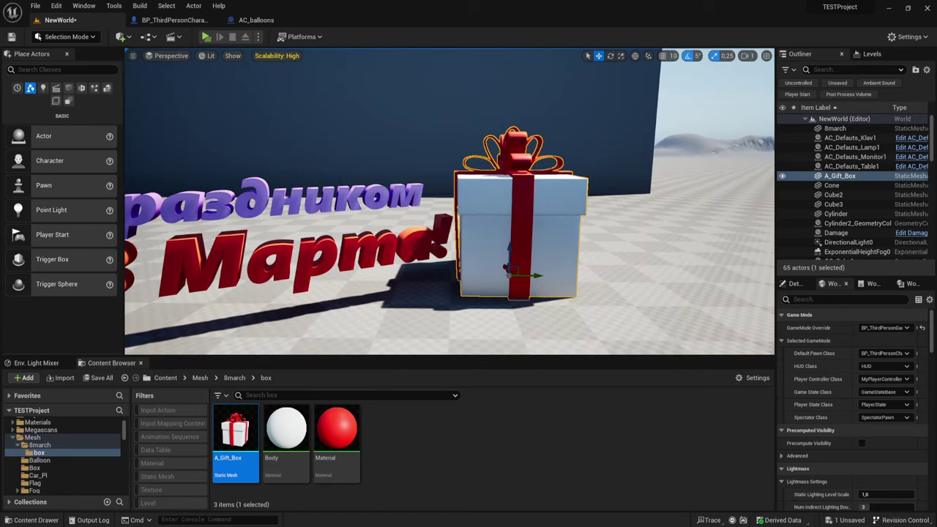
left_click_drag(512, 219, 460, 132, "alt")
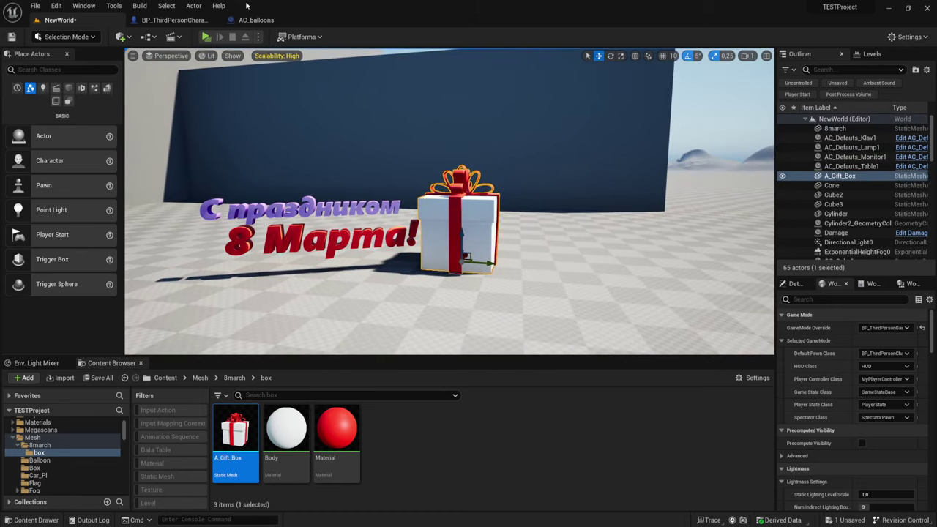
left_click(256, 19)
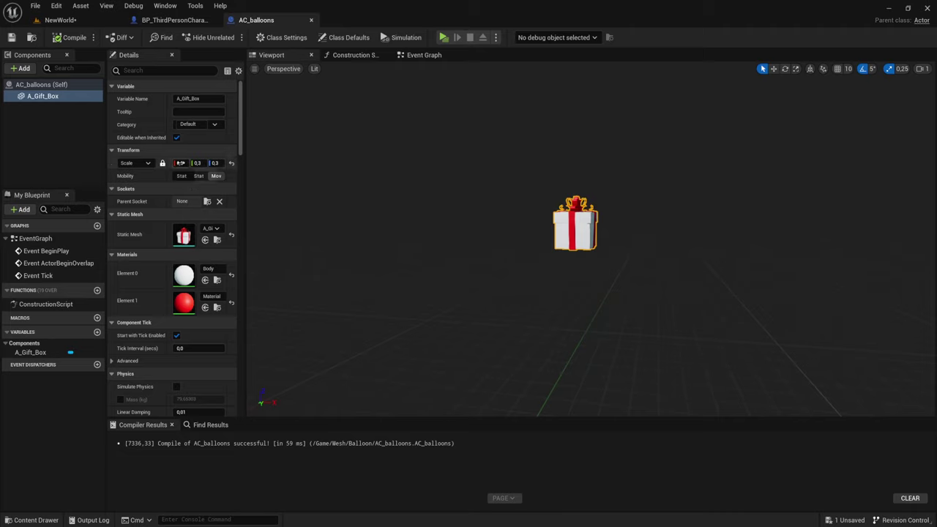
type("1")
key("Return")
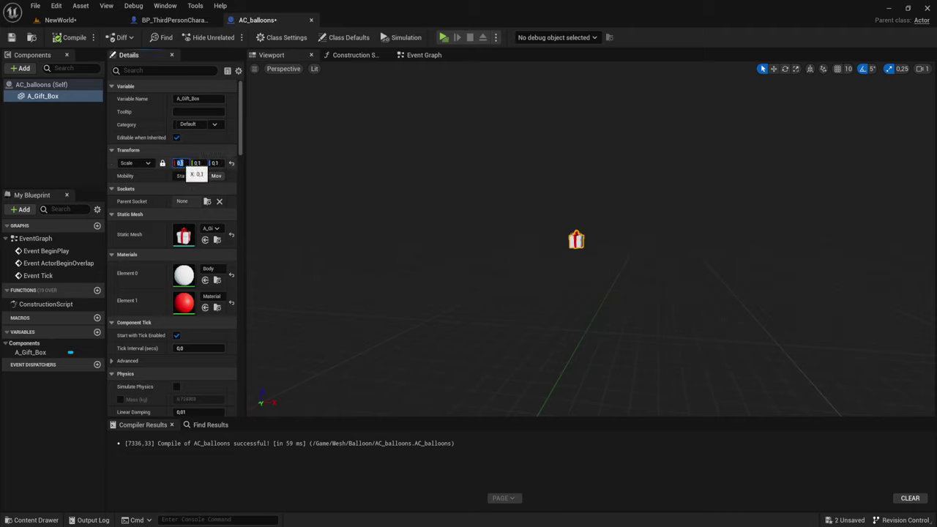
Compare the gift box sizes between the level and the AC_balloons Blueprint.
left_click(87, 21)
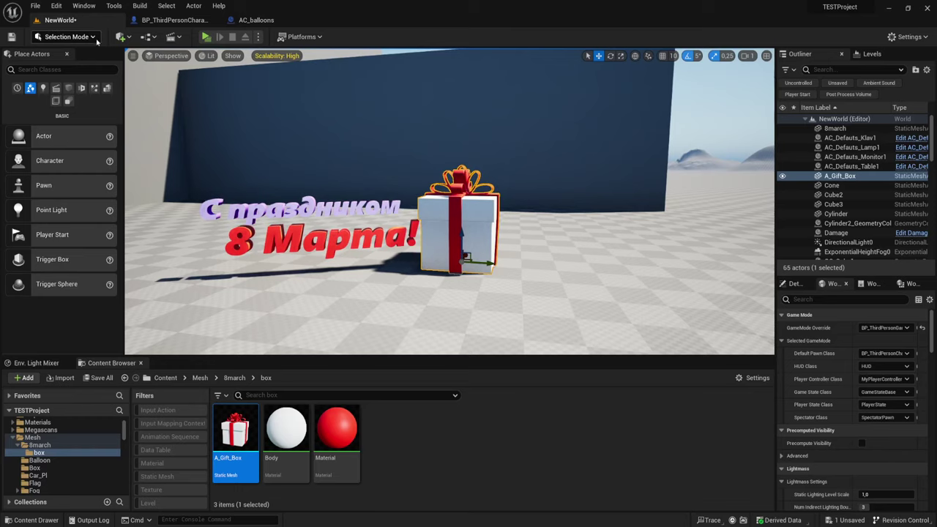
left_click(279, 22)
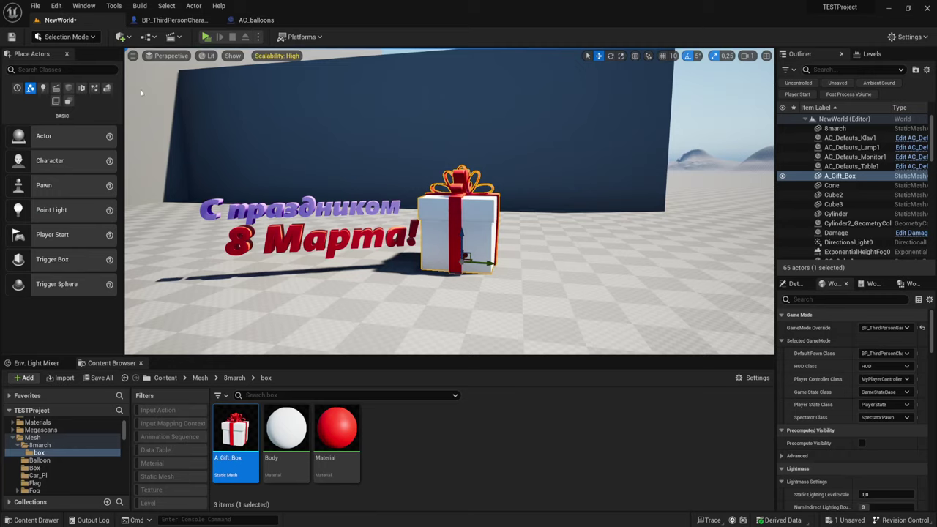
left_click(60, 20)
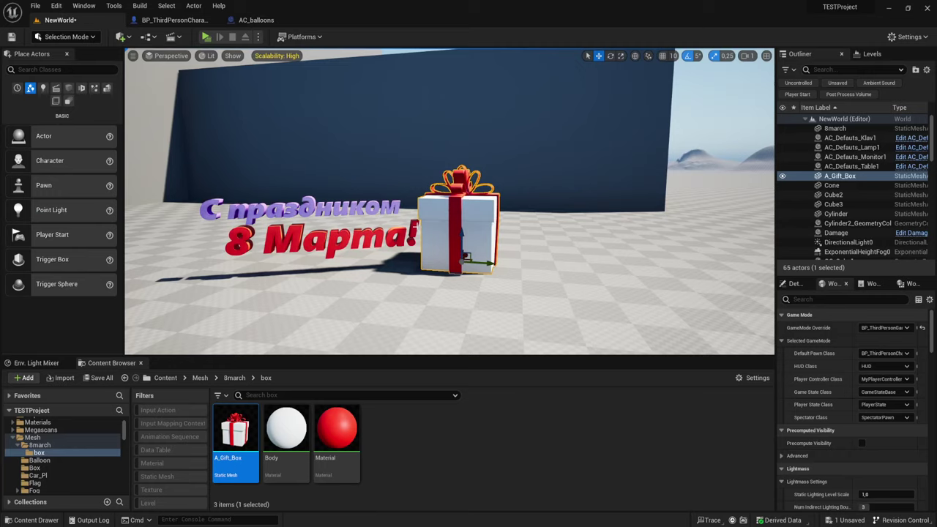
left_click(249, 21)
left_click(179, 162)
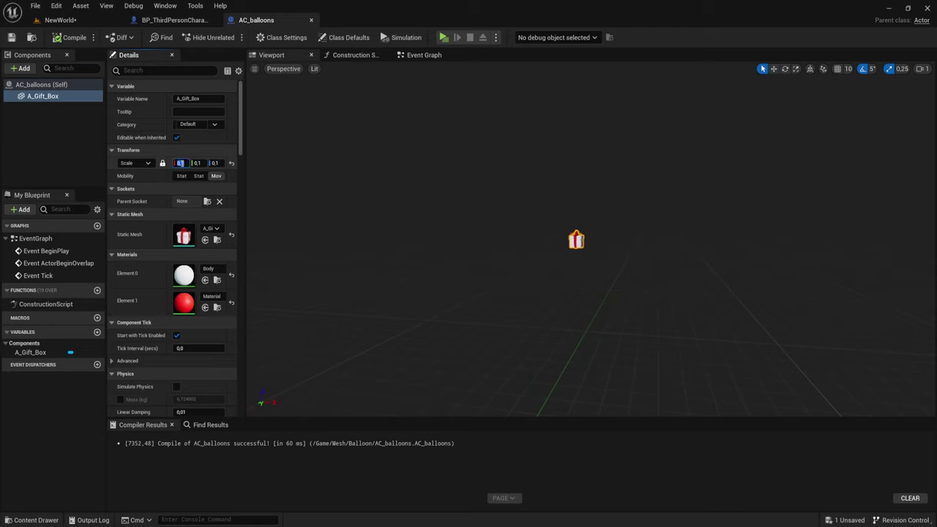
Unlock uniform scale, set the gift box to 0.05 on each axis, and save AC_balloons.
left_click(161, 164)
type("0.05")
left_click(199, 162)
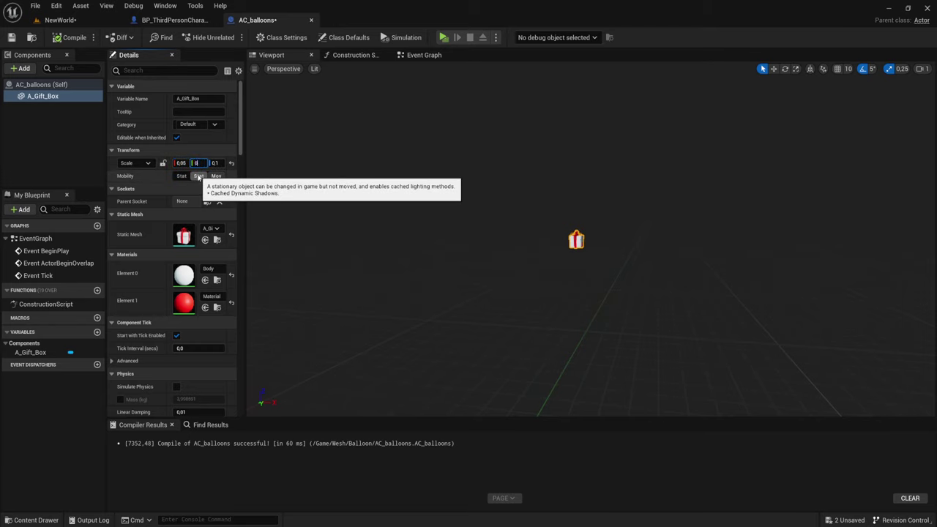
type(".05")
key("ctrl+a")
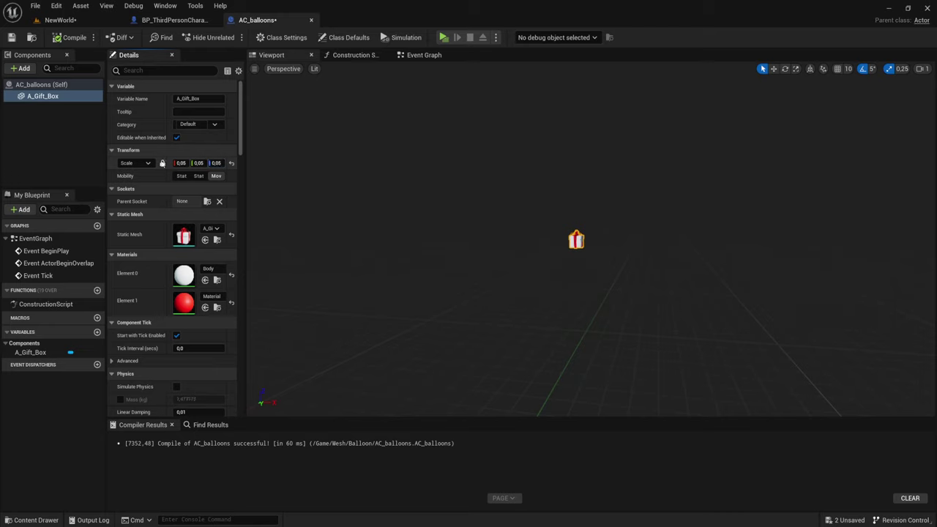
left_click(12, 37)
left_click(81, 22)
right_click_drag(387, 157, 388, 156)
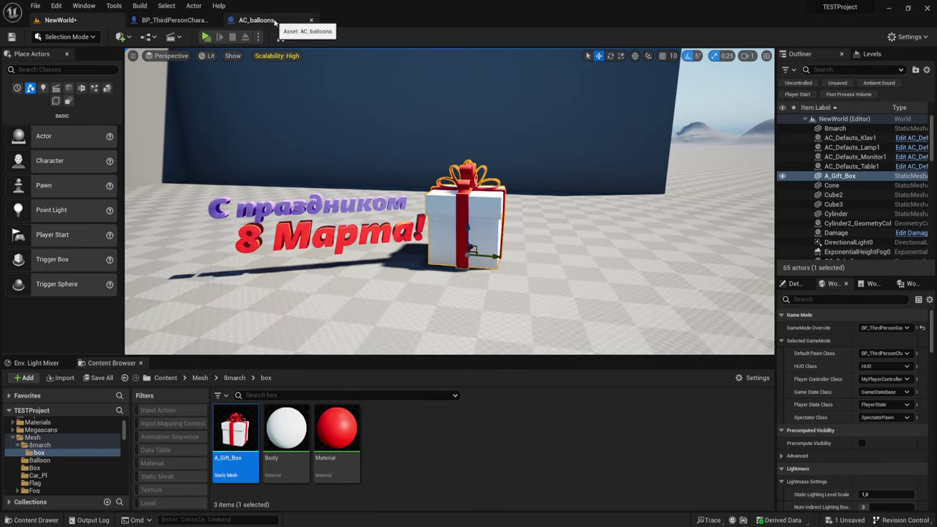
Inspect A_Gift_Box in the Blueprint, then scrub the NewWorld gift box actor's scale to 0.455.
left_click(253, 20)
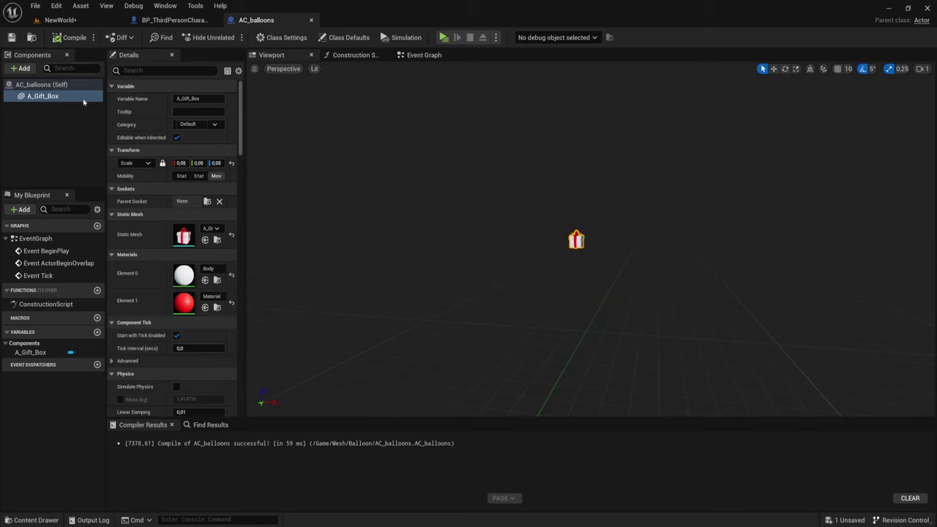
left_click(46, 97)
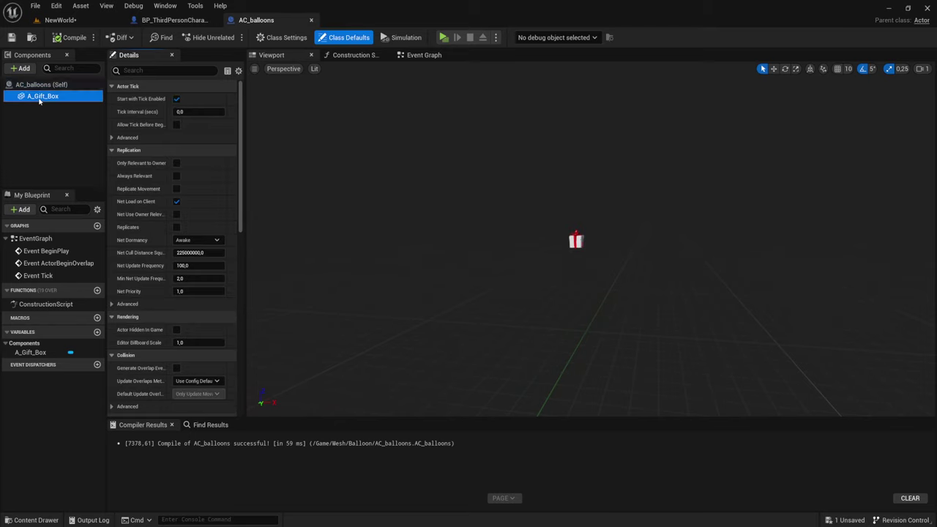
left_click_drag(586, 218, 585, 183)
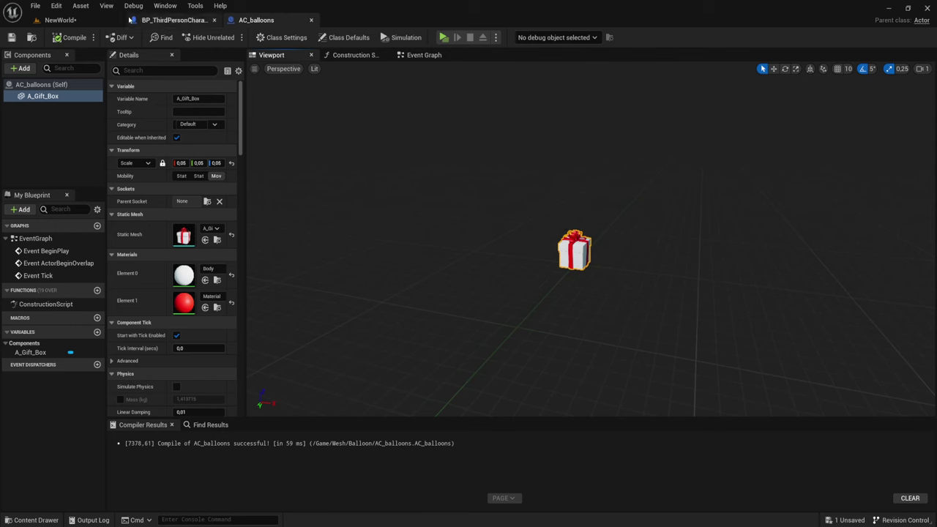
left_click(88, 20)
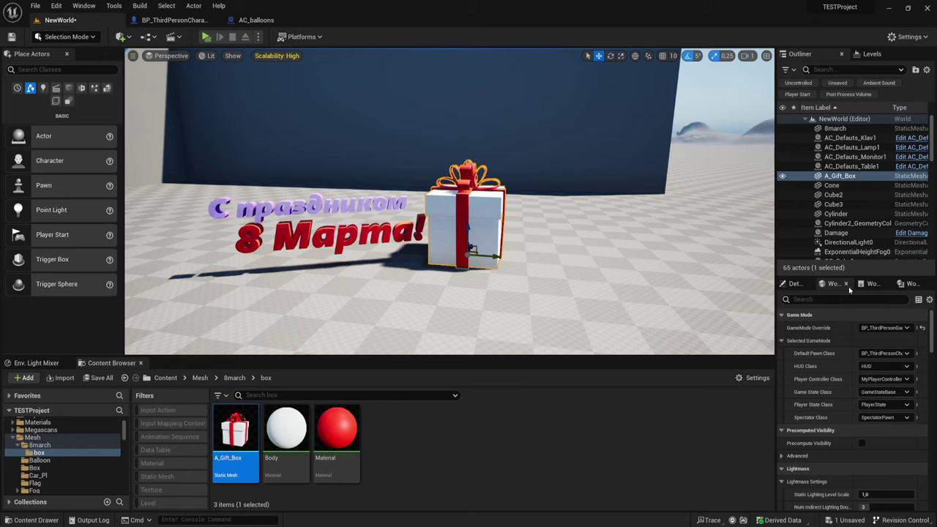
left_click(795, 283)
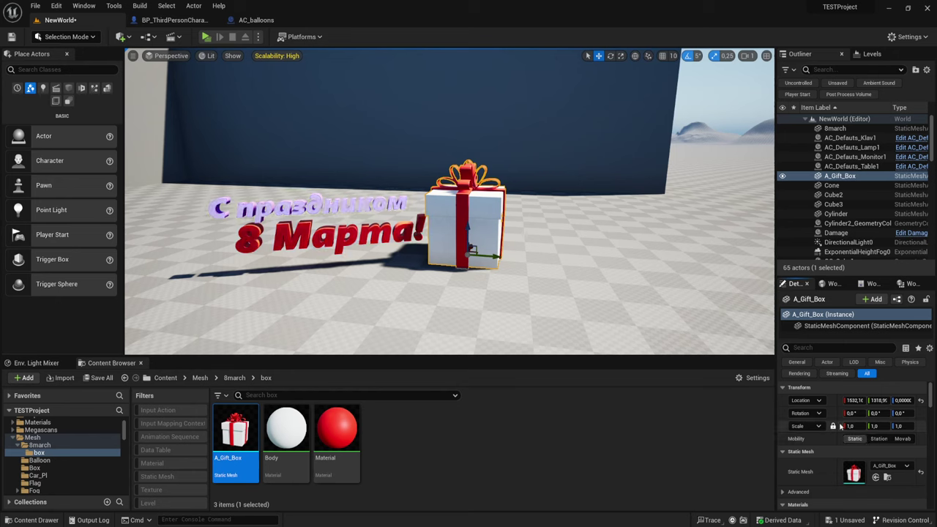
left_click_drag(853, 426, 806, 426)
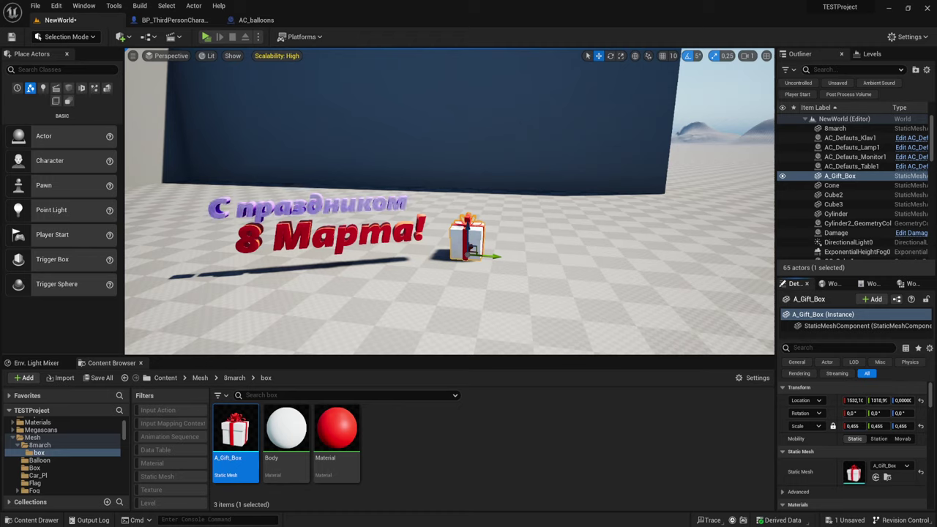
left_click(275, 22)
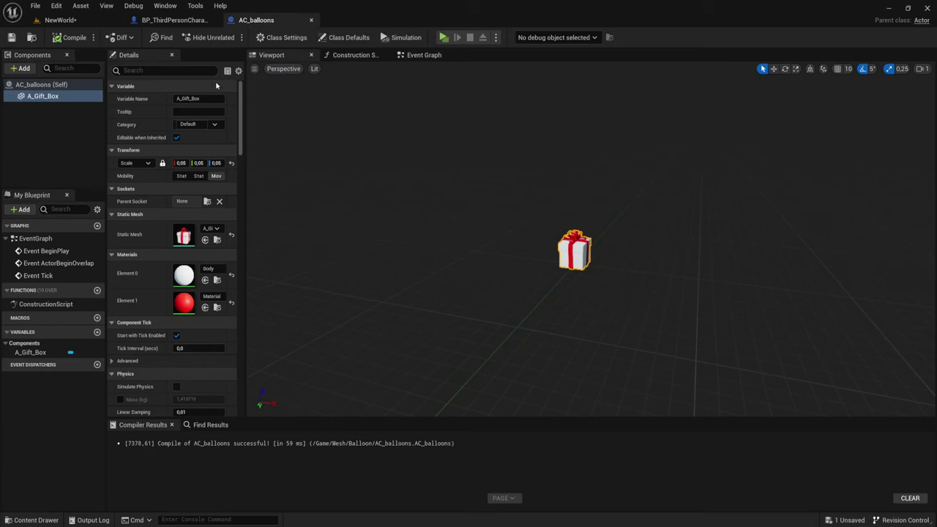
Pick the 11inch mesh from the Balloon folder and add it as a Static Mesh under A_Gift_Box.
left_click(42, 116)
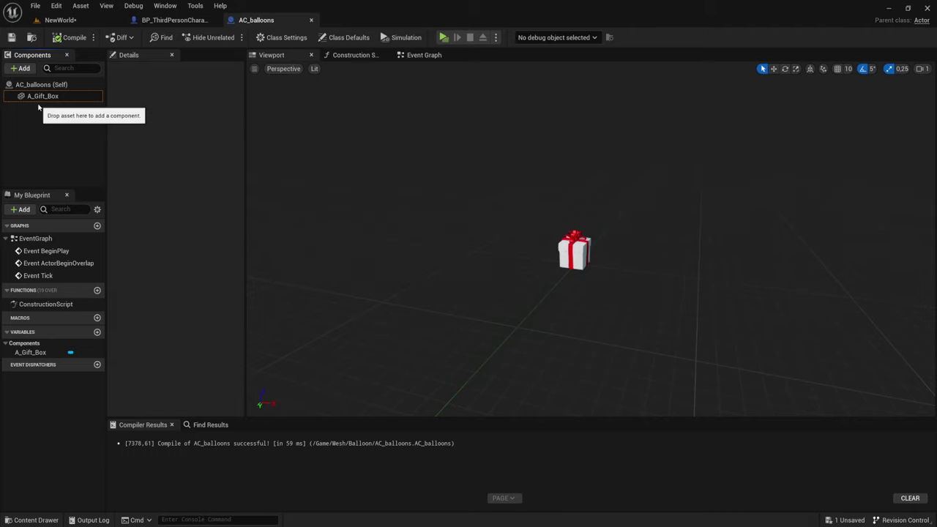
mouse_move(35, 101)
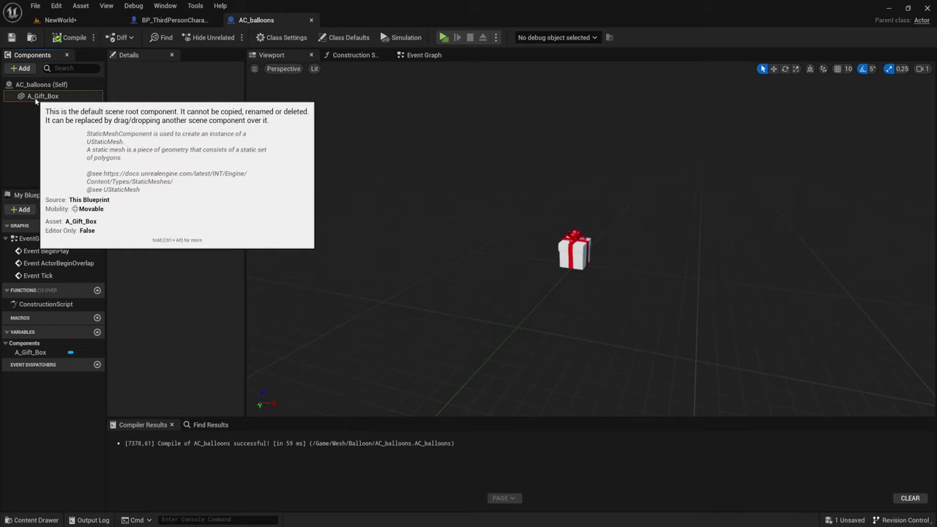
left_click(39, 99)
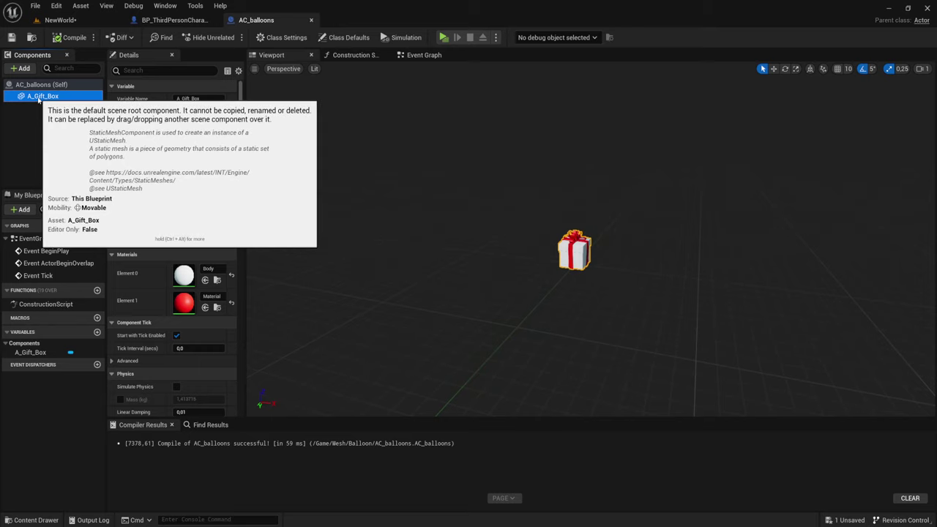
left_click(20, 68)
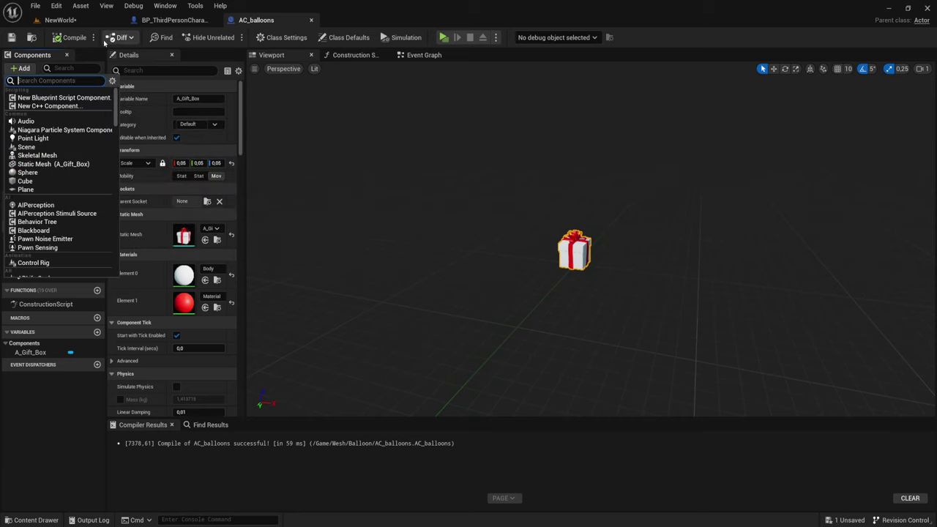
left_click(60, 20)
left_click(39, 460)
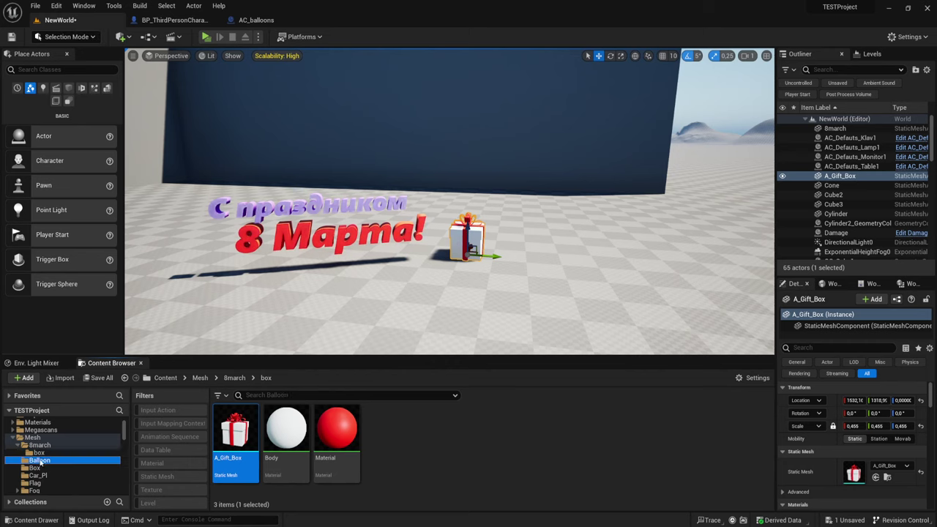
left_click(233, 444)
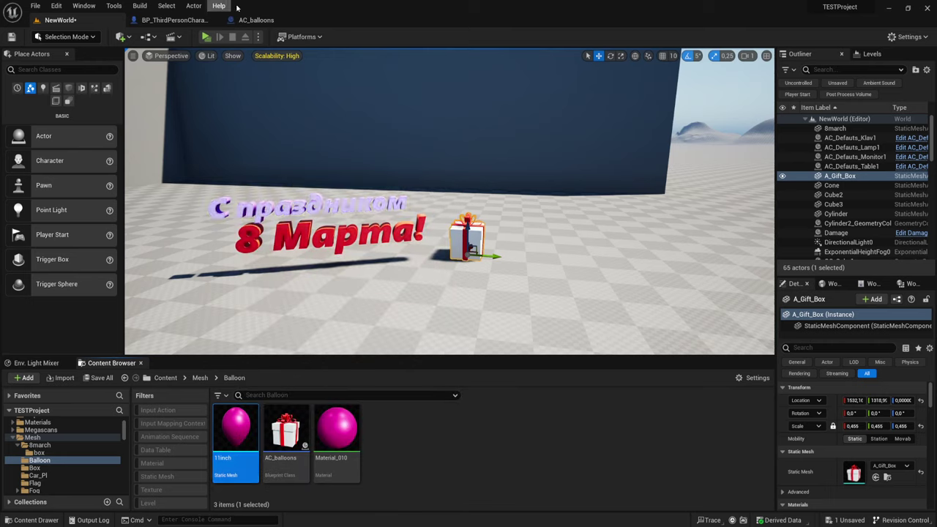
left_click(256, 22)
left_click(21, 68)
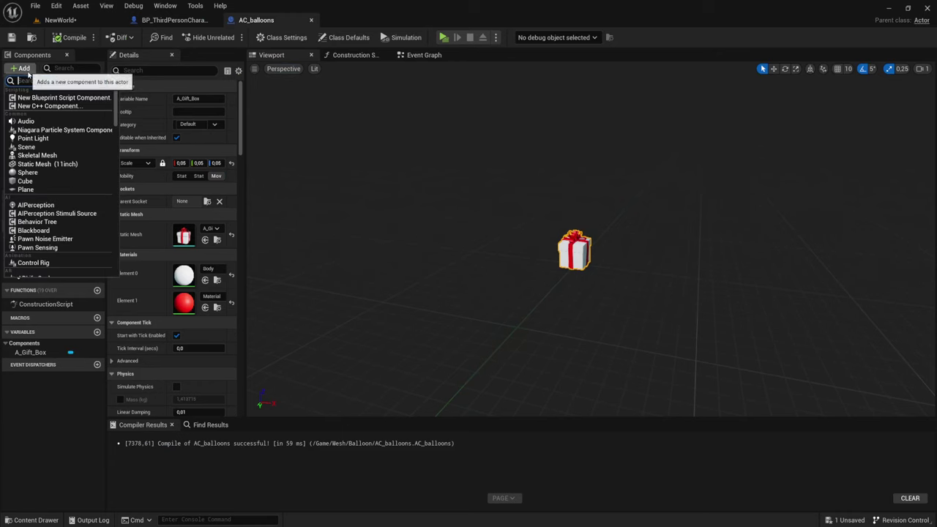
left_click(46, 164)
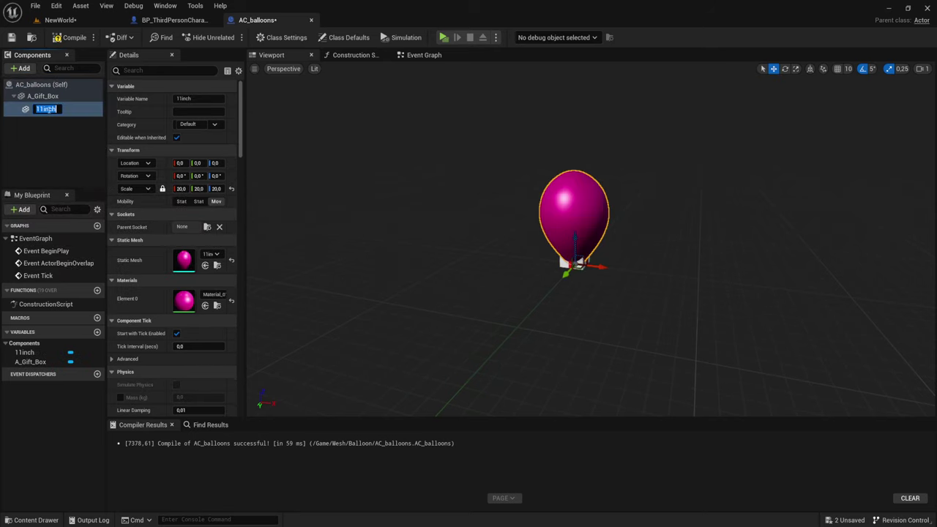
Rename the balloon component to Shar.
key("BackSpace")
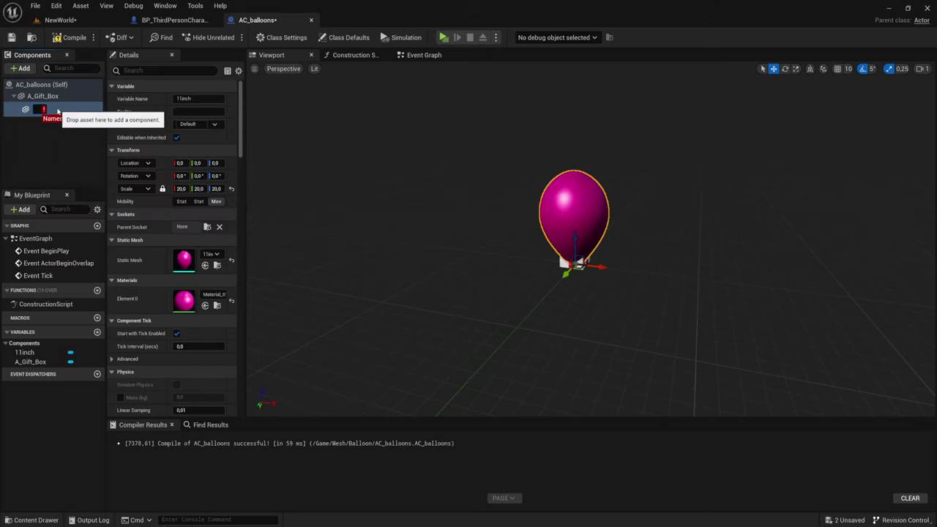
type("Shaor")
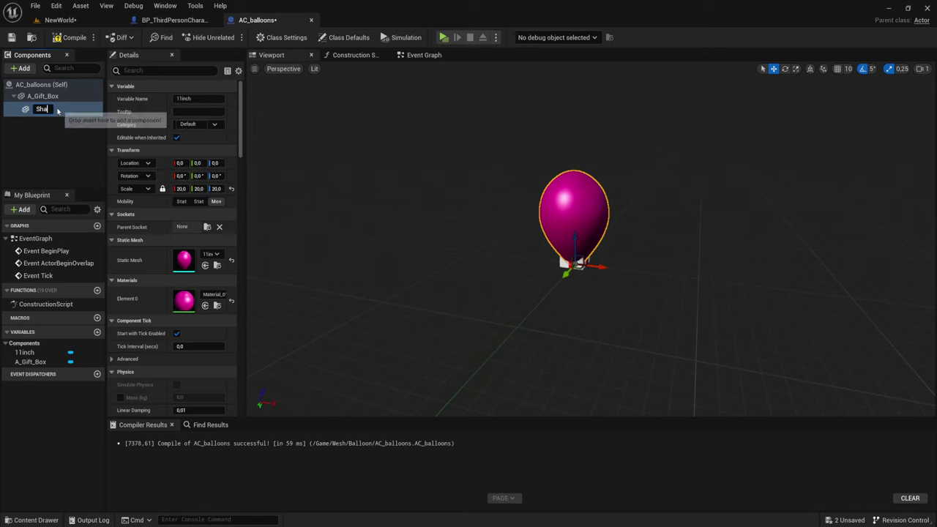
key("Return")
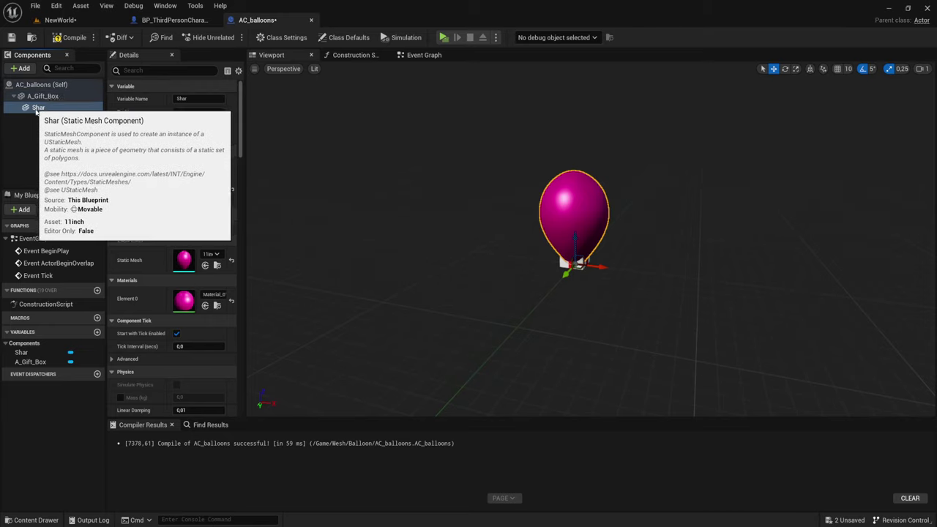
Add a Cable component beneath Shar and reselect the Shar balloon.
left_click(40, 110, "ctrl")
left_click(25, 70)
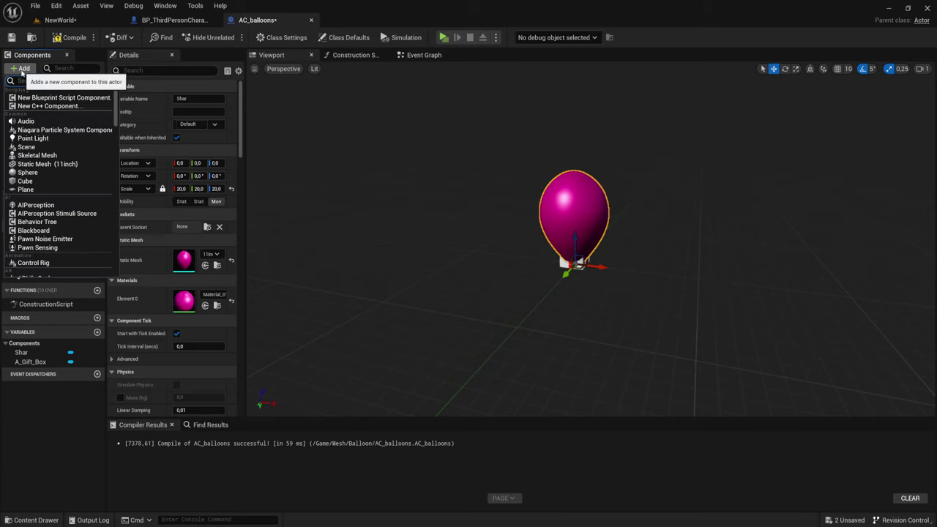
type("ca")
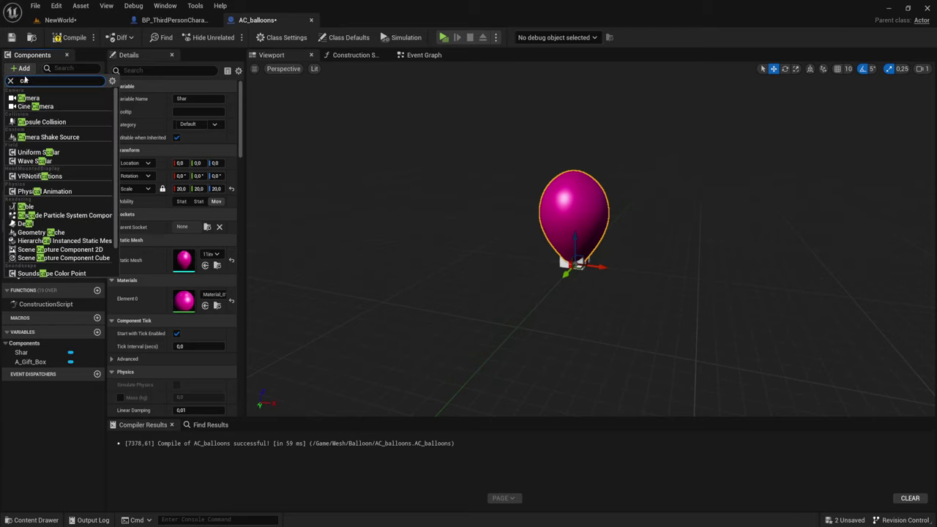
type("ble")
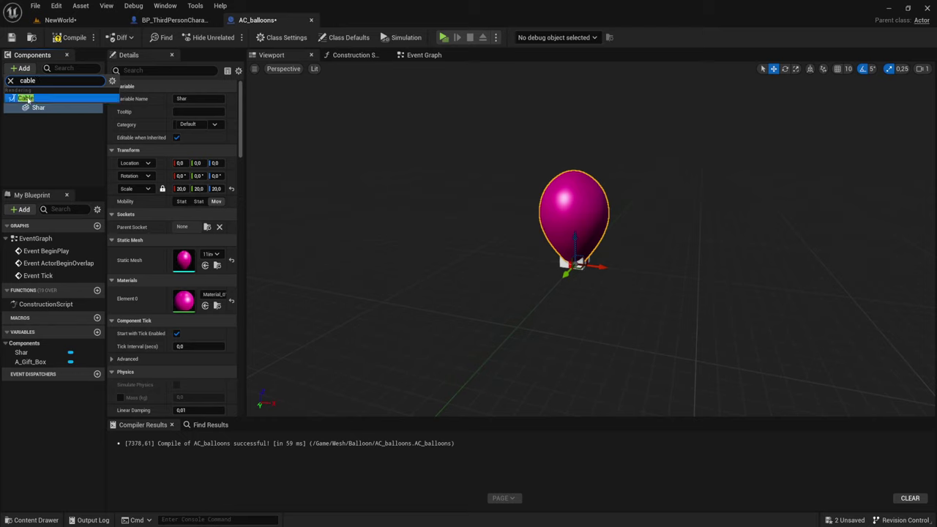
left_click(28, 98)
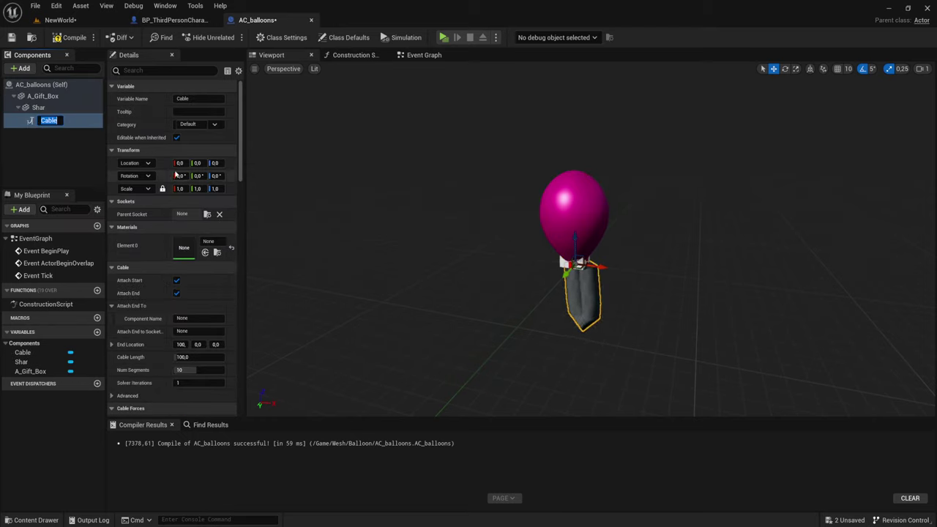
left_click(40, 107)
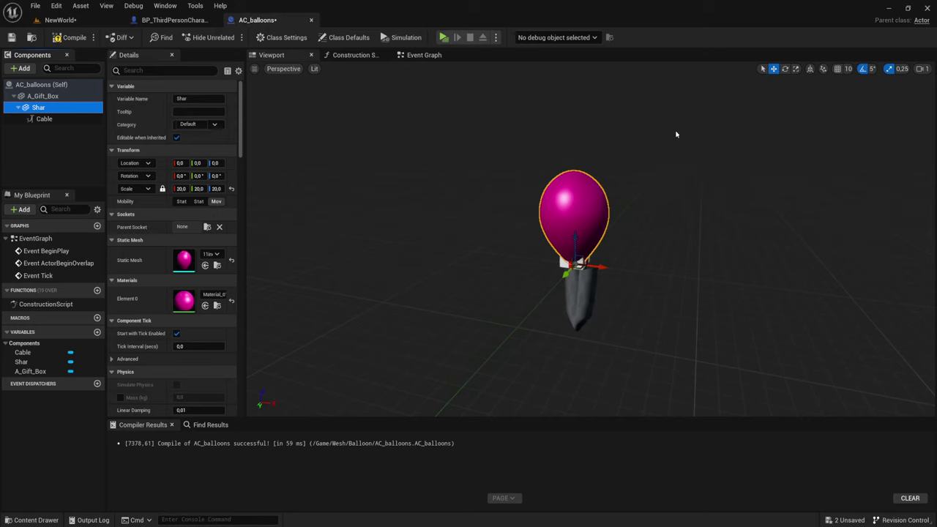
Raise Shar above the box, then set the Cable End Location to X 0 and Z 100.
left_click_drag(578, 242, 574, 107)
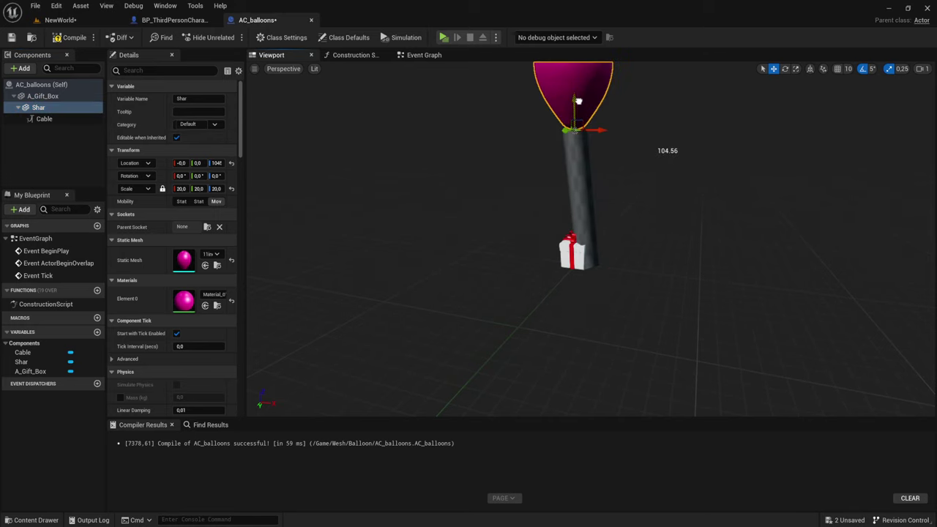
scroll(574, 108, "down", 2)
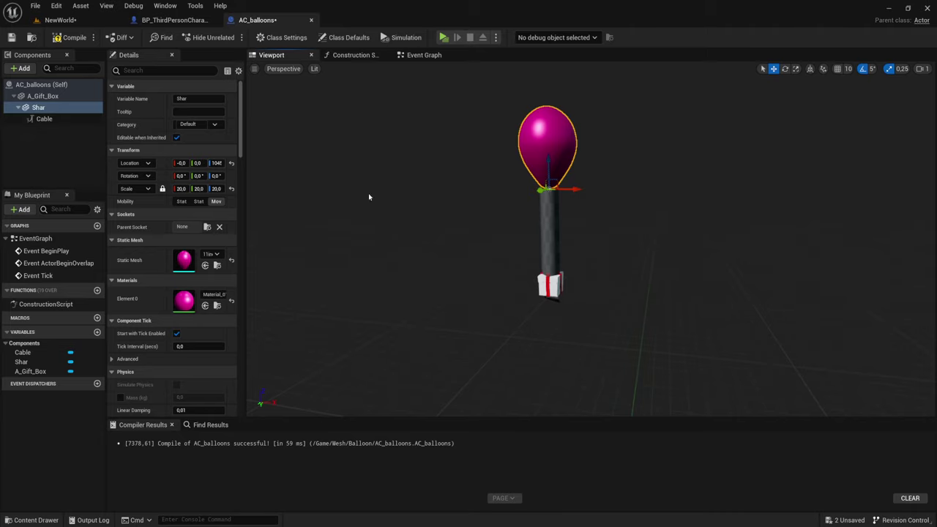
left_click(44, 118)
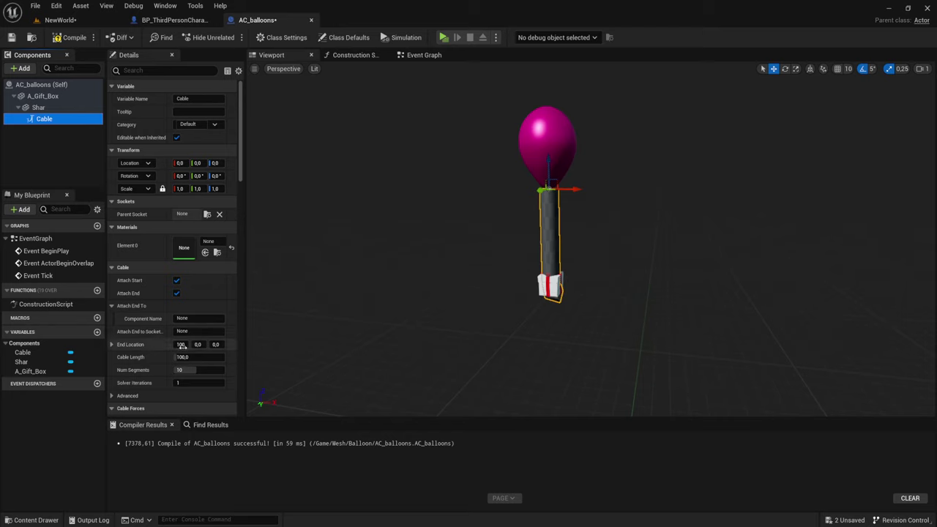
mouse_move(181, 344)
left_mouse_down()
mouse_move(148, 345)
mouse_move(174, 345)
left_mouse_up()
type("0")
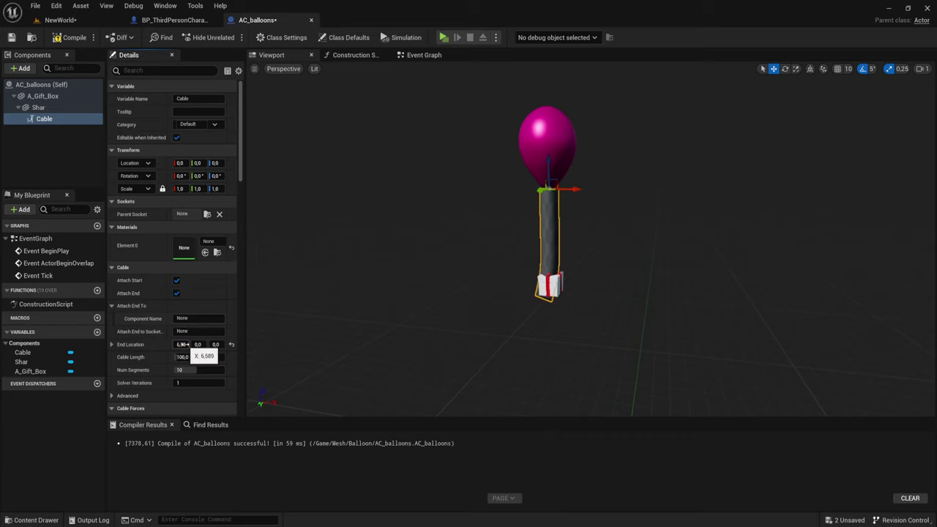
key("Return")
left_click_drag(216, 344, 220, 344)
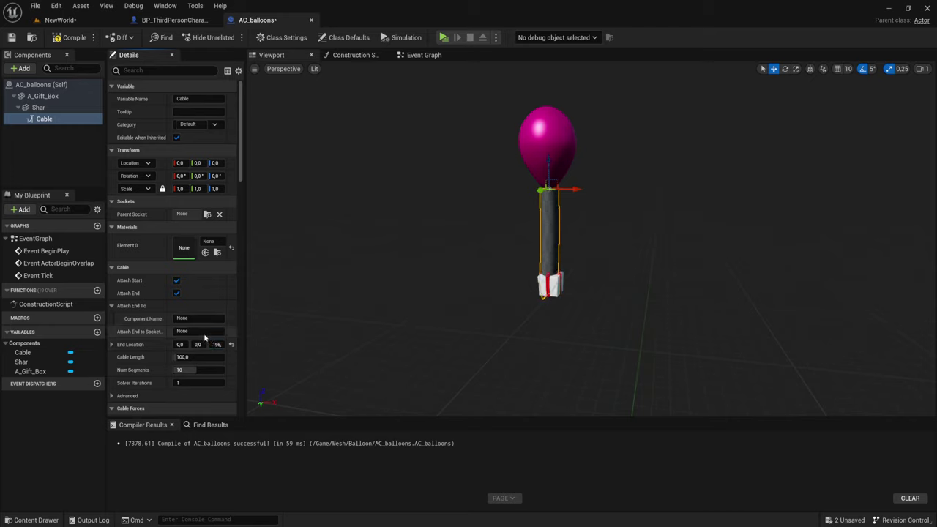
scroll(190, 322, "down", 2)
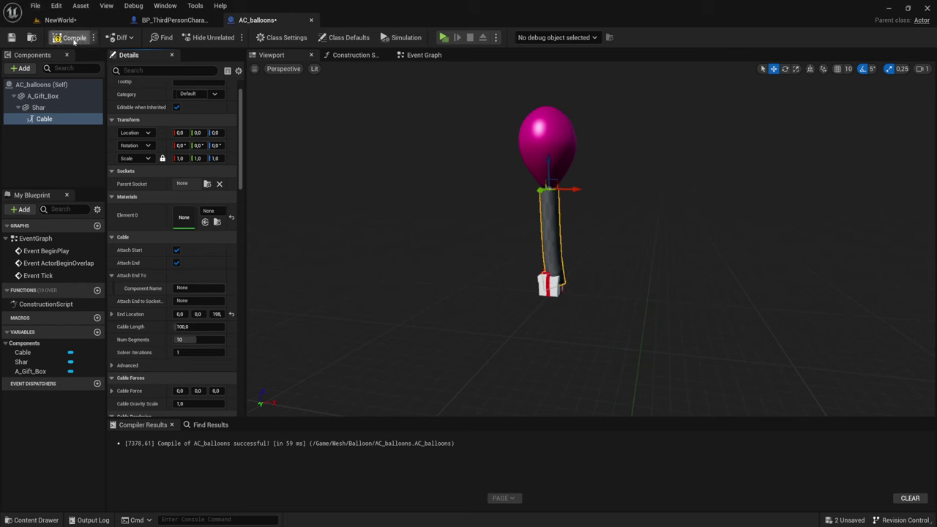
Replace the level's gift box with an AC_balloons actor beside the greeting text.
left_click(59, 20)
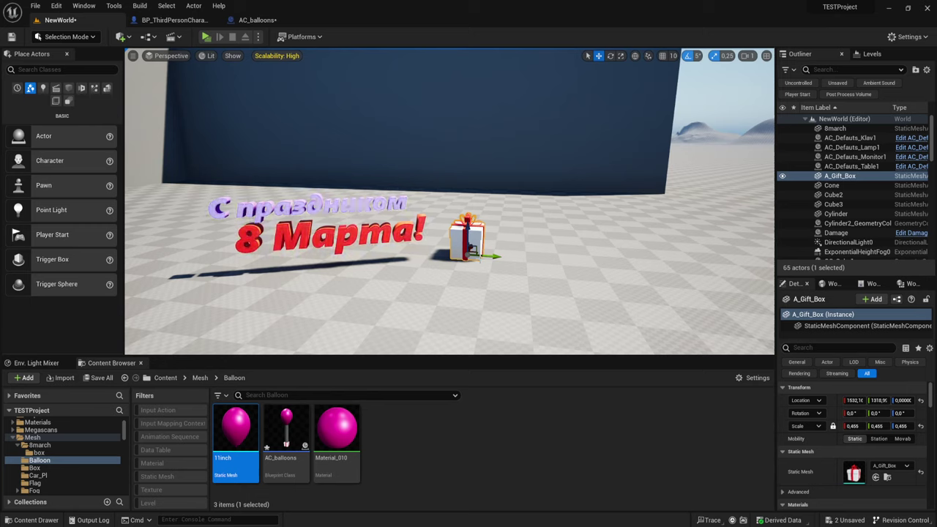
key("Delete")
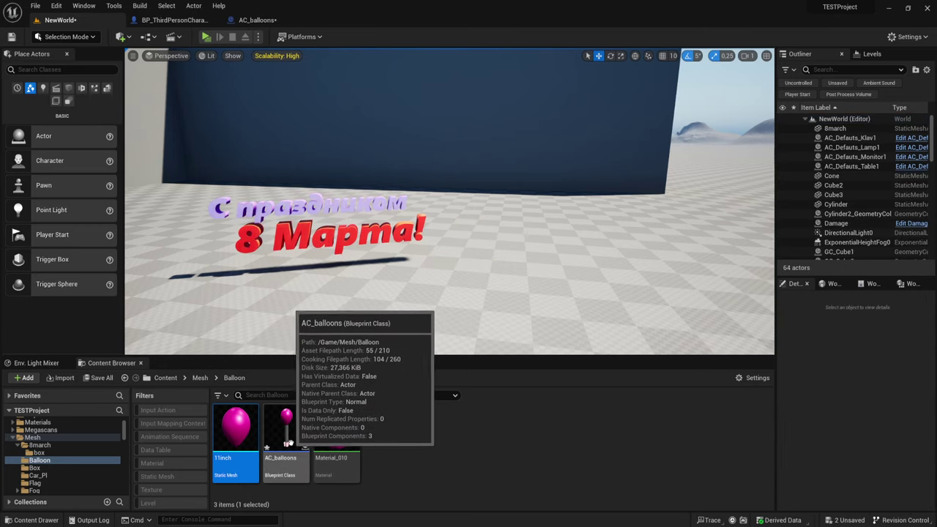
left_click_drag(275, 437, 459, 249)
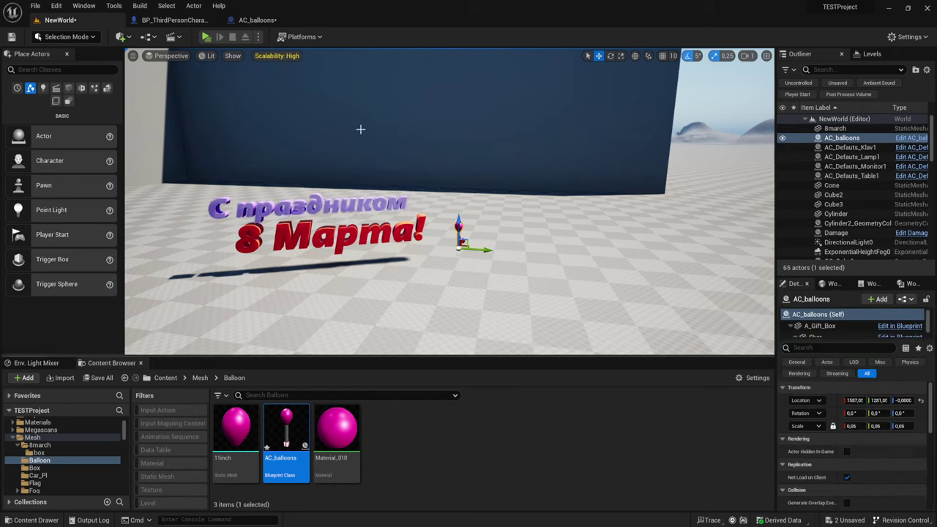
Set the A_Gift_Box component back to uniform 0.3 scale and compile.
left_click(258, 19)
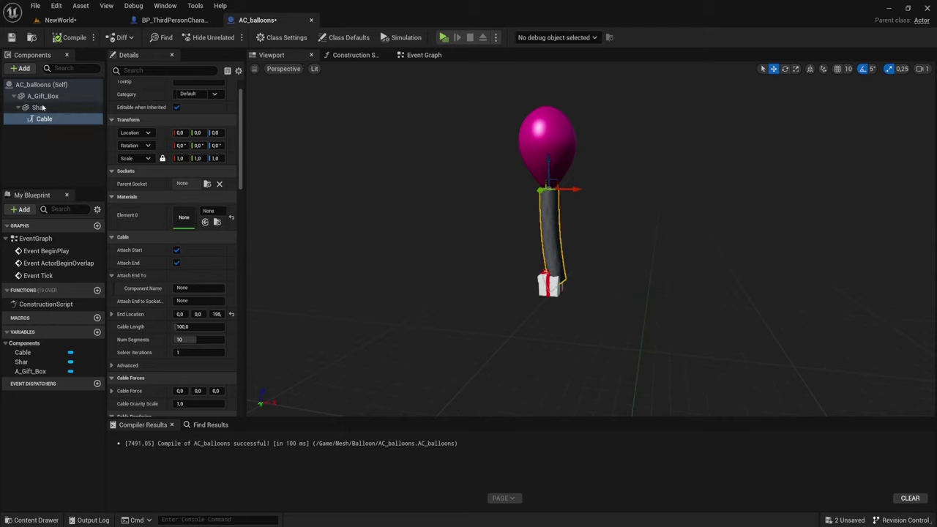
left_click(42, 96)
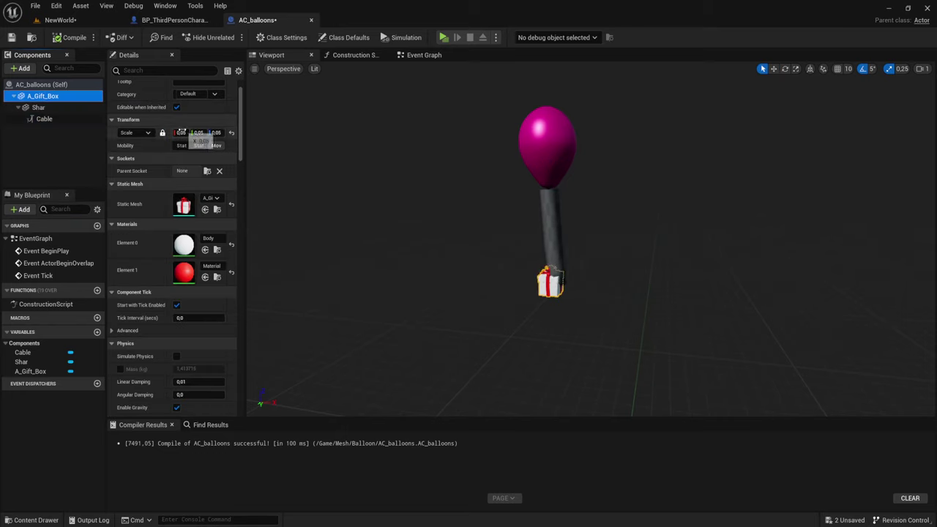
left_click(181, 133)
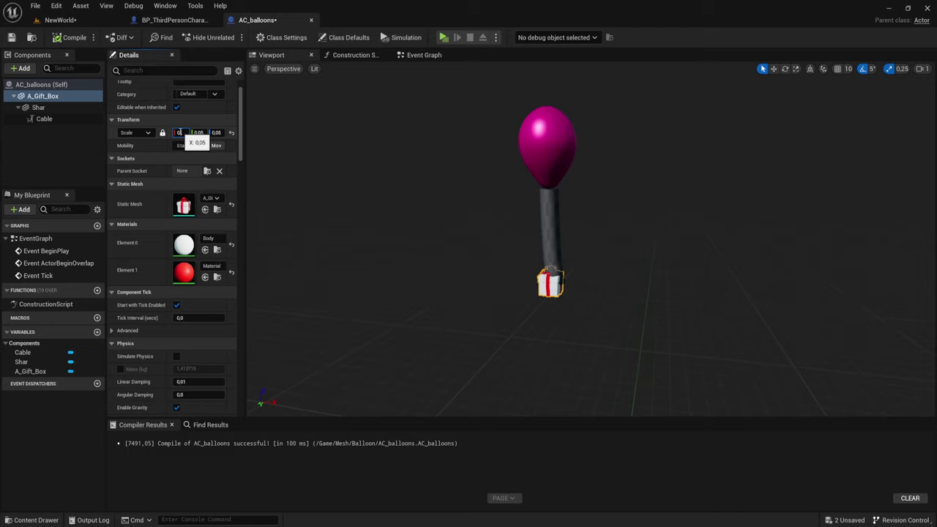
type("0.3")
key("Return")
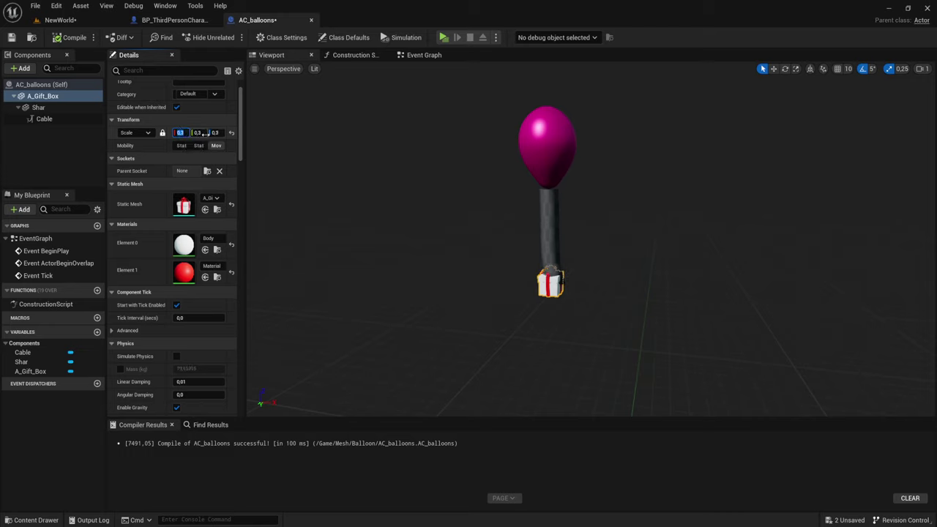
left_click(69, 37)
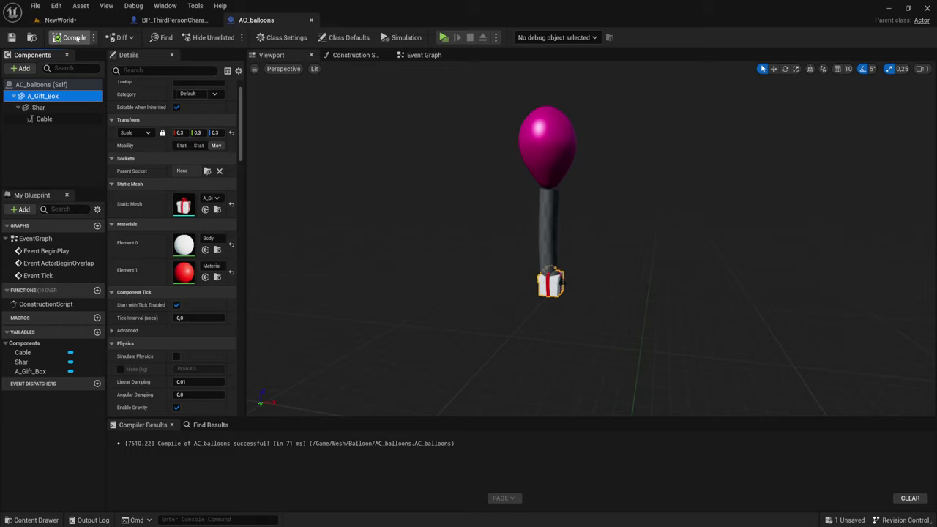
Check the resized balloon actor in the level, then return to AC_balloons.
left_click(58, 20)
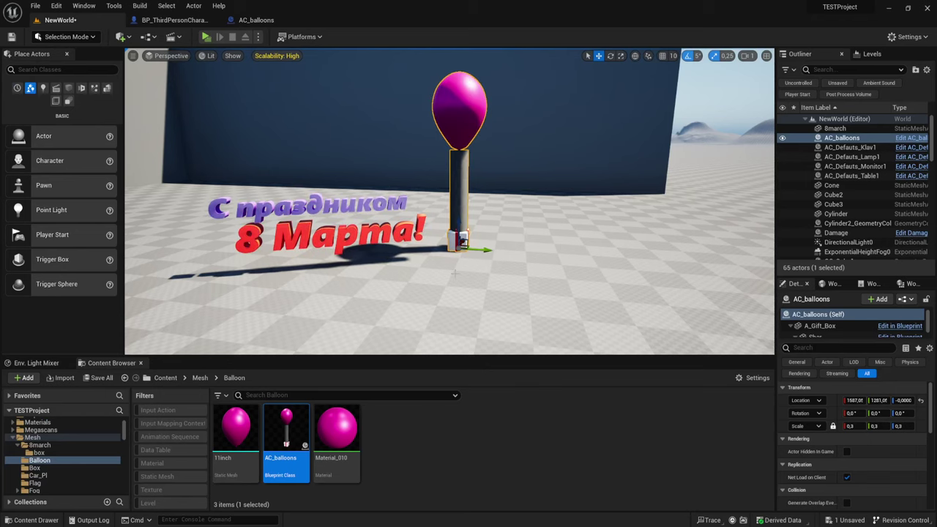
scroll(450, 201, "up", 3)
scroll(449, 201, "up", 3)
scroll(449, 201, "down", 3)
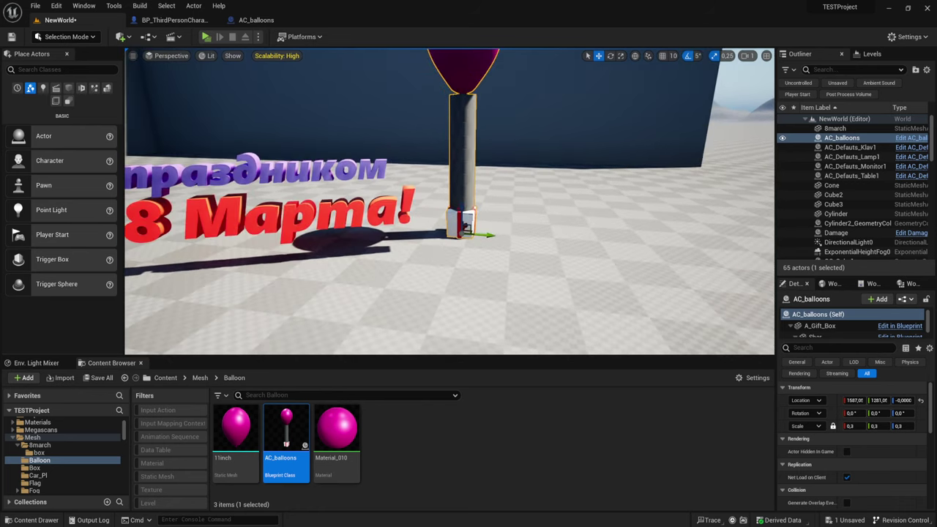
left_click(257, 20)
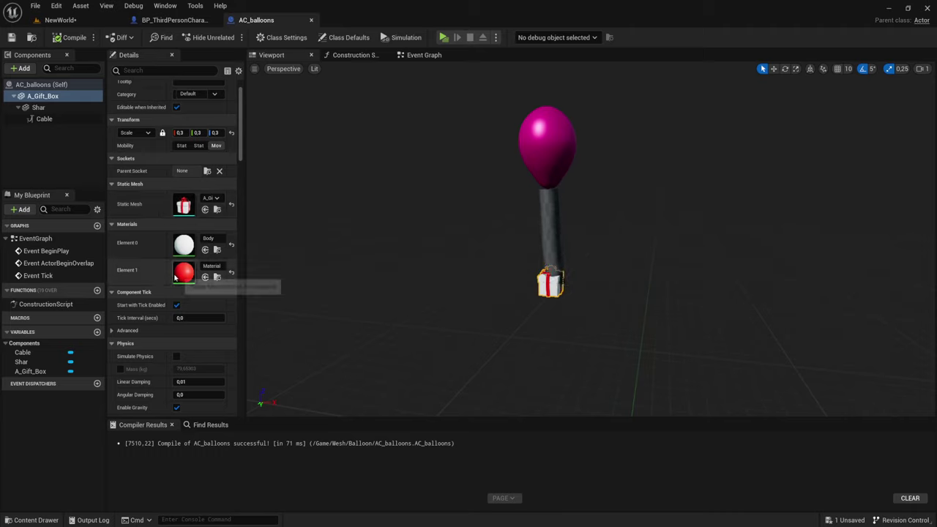
Set the Cable component's Cable Width to 1 and Cable Length to 50.
left_click(38, 107)
left_click(44, 119)
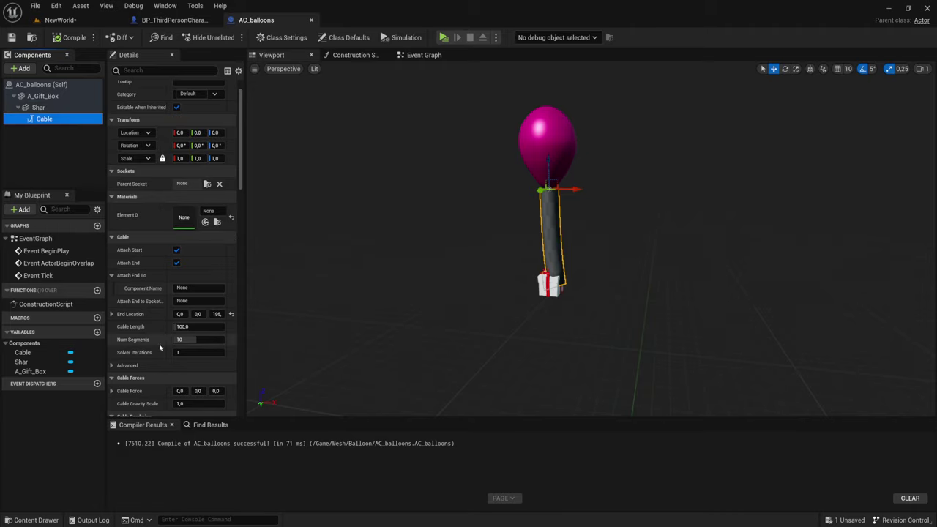
scroll(174, 334, "down", 1)
scroll(174, 333, "down", 2)
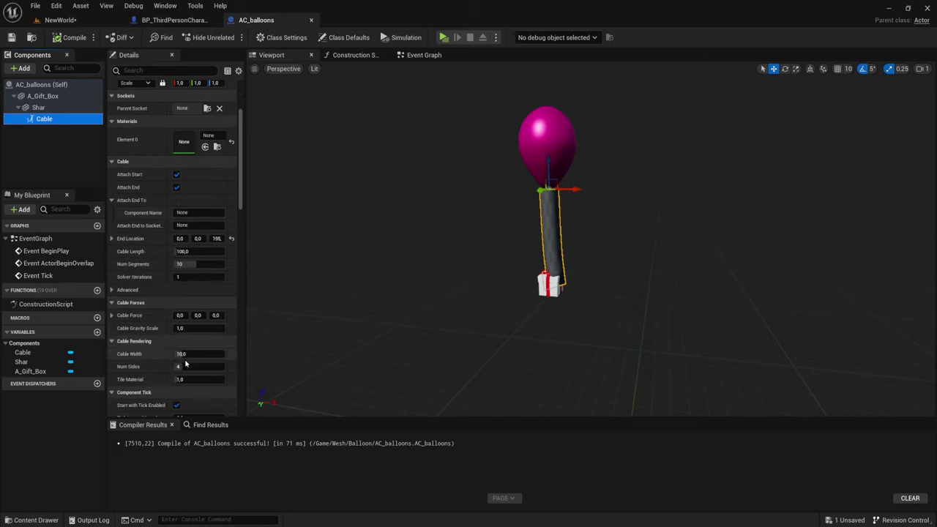
left_click_drag(186, 354, 186, 355)
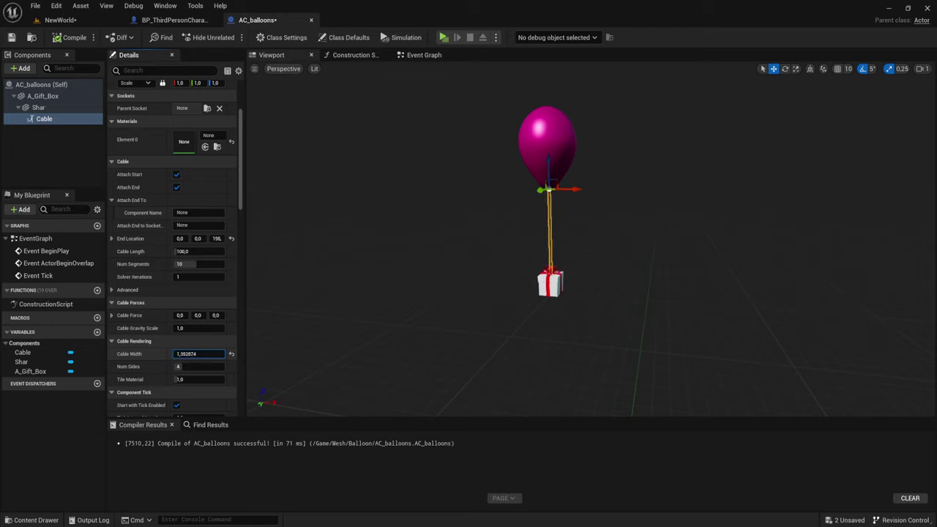
left_click(186, 354)
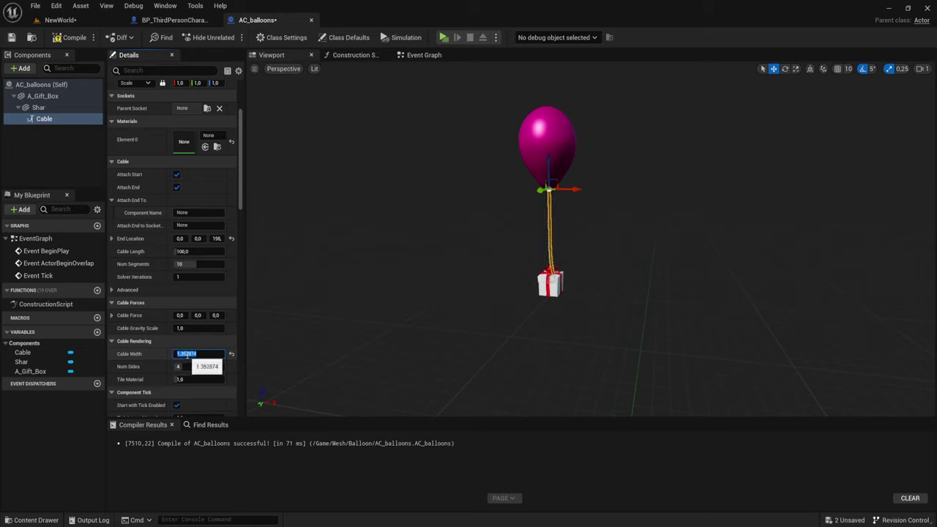
type("1")
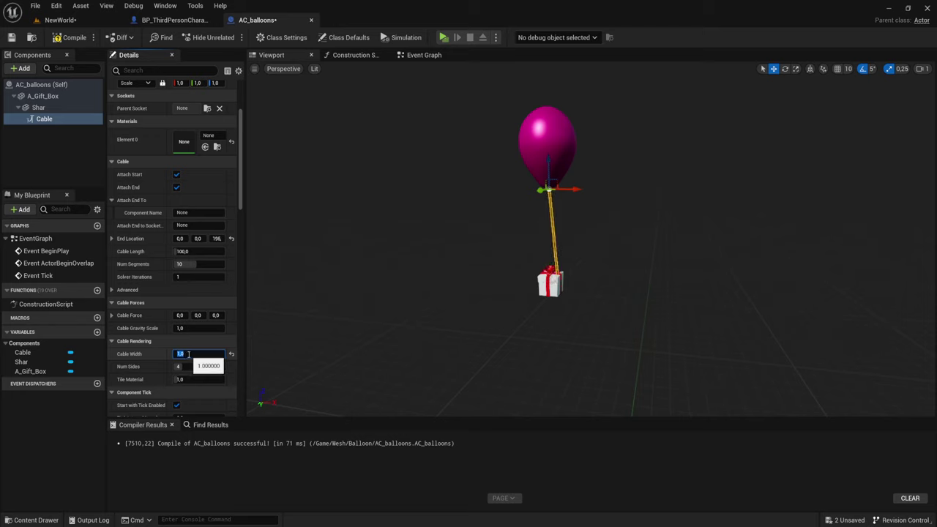
key("Return")
left_click(198, 251)
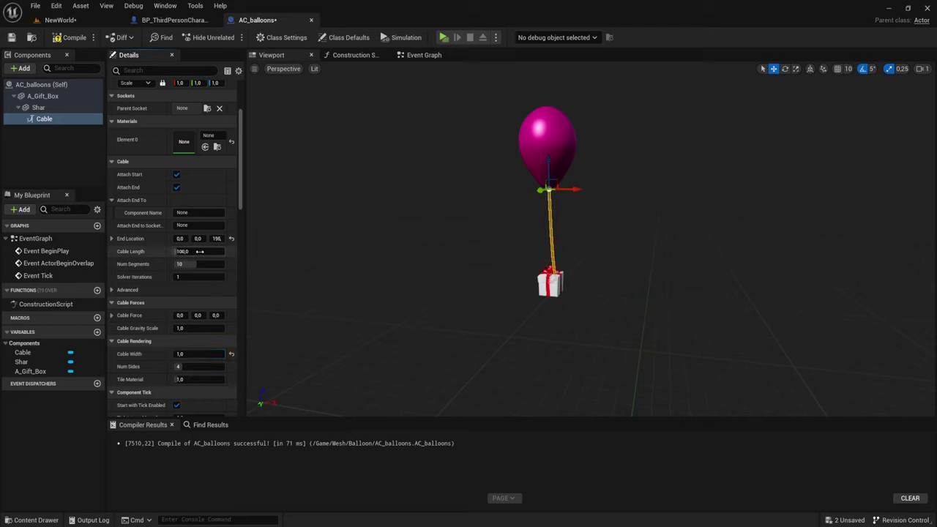
type("0,0")
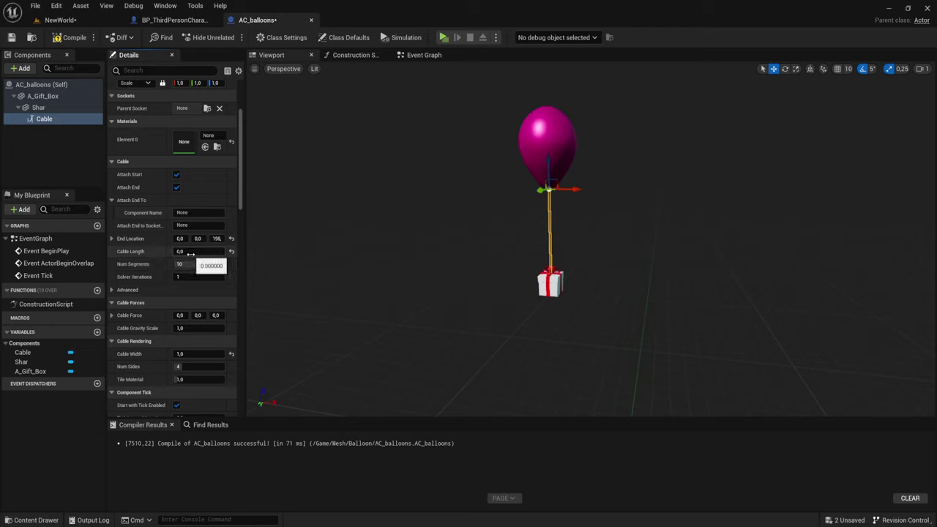
type("50")
key("Return")
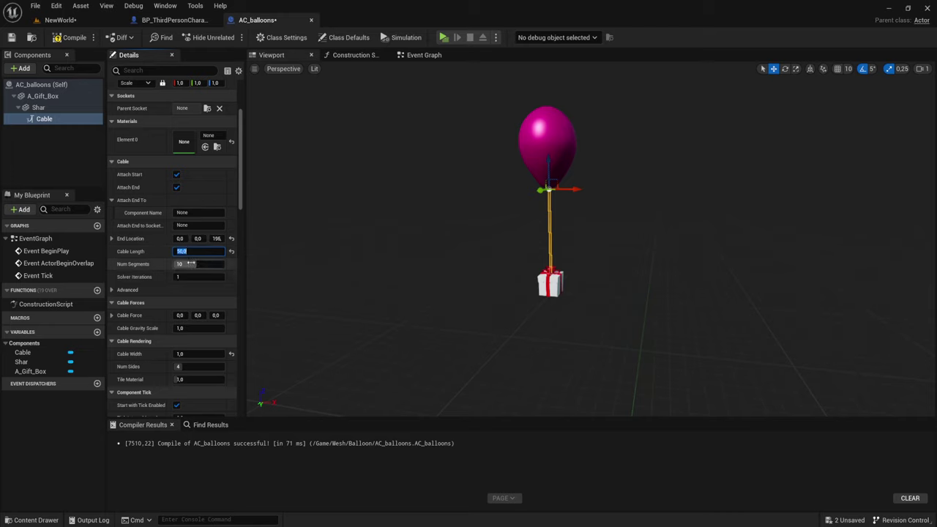
left_click(200, 263)
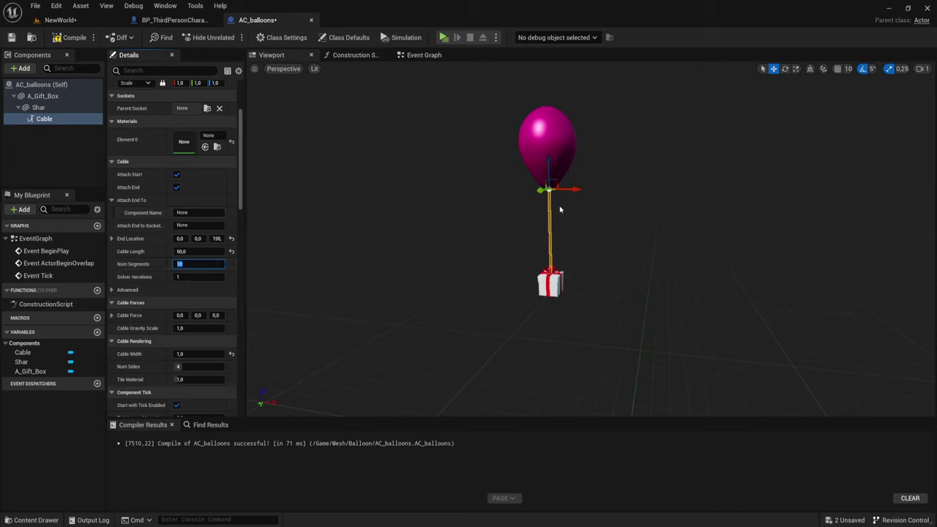
Set the Cable's Num Segments to 5 and Num Sides to 6, checking it in the viewport.
mouse_move(548, 227)
right_mouse_down()
mouse_move(548, 264)
mouse_move(548, 219)
mouse_move(571, 254)
right_mouse_up()
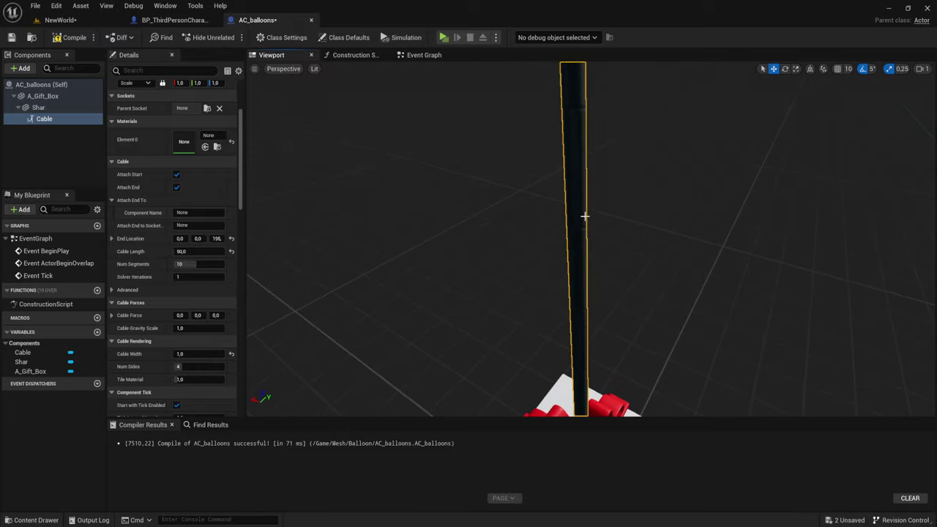
left_click_drag(187, 264, 179, 264)
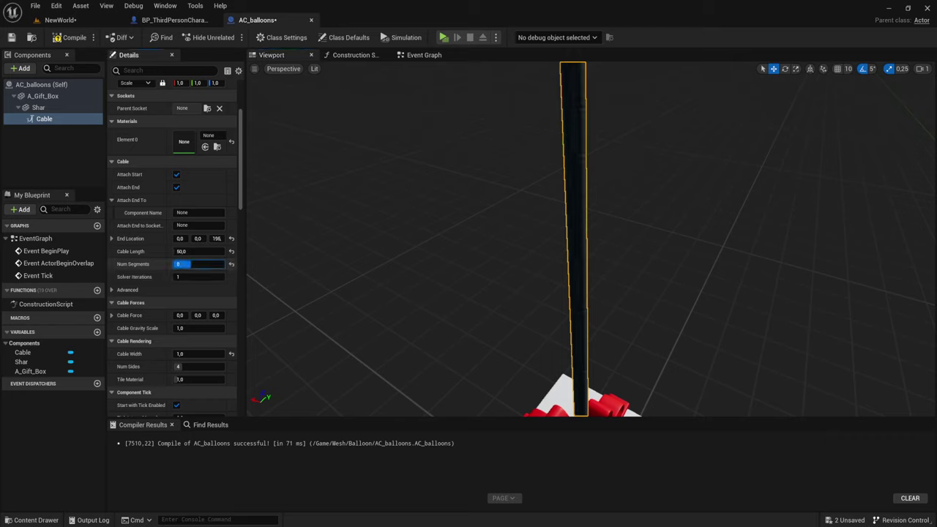
left_click(193, 264)
right_click_drag(655, 178, 655, 178)
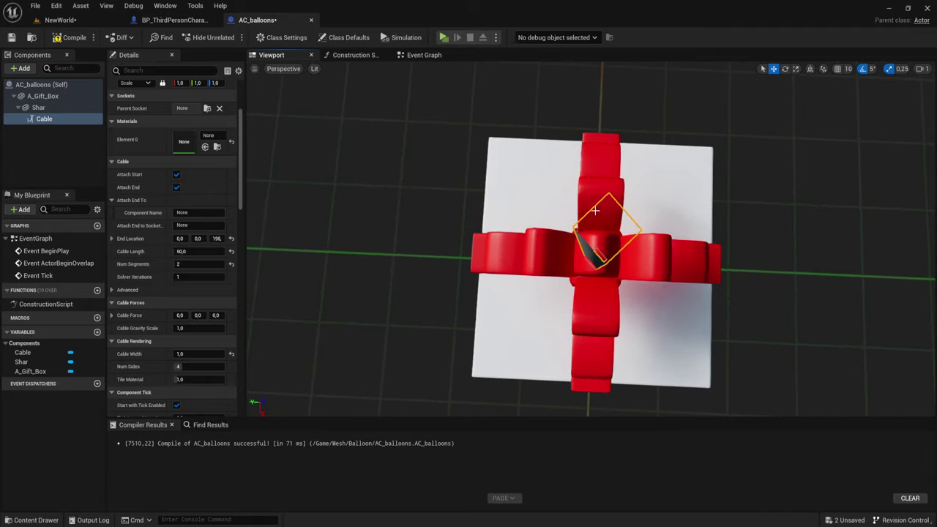
left_click(189, 265)
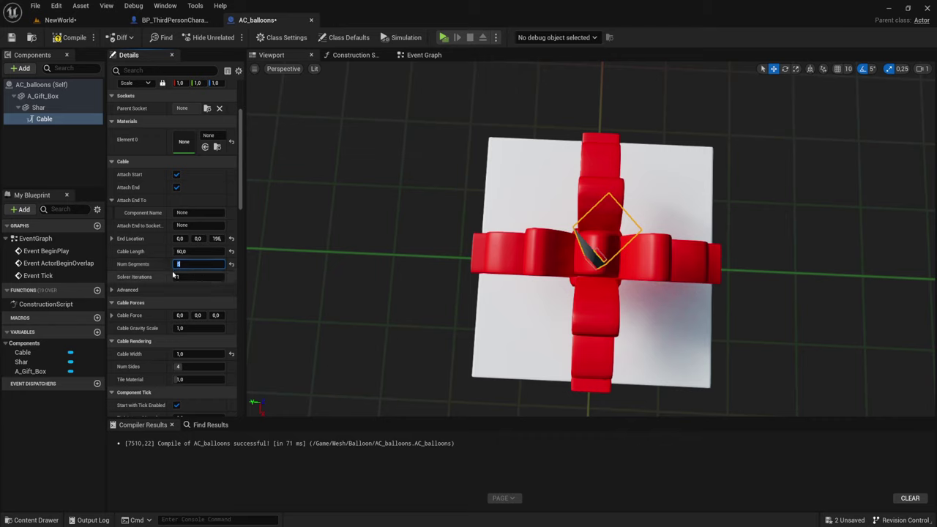
scroll(186, 257, "down", 1)
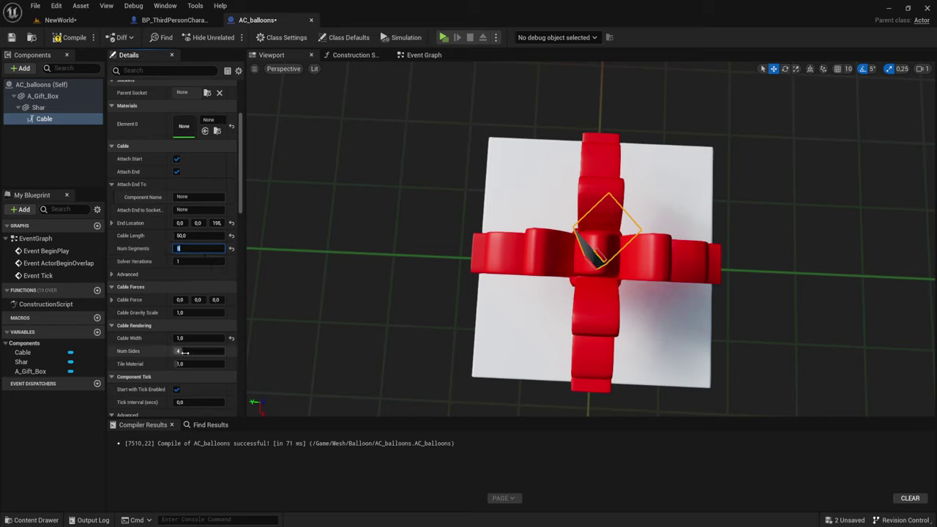
left_click(189, 353)
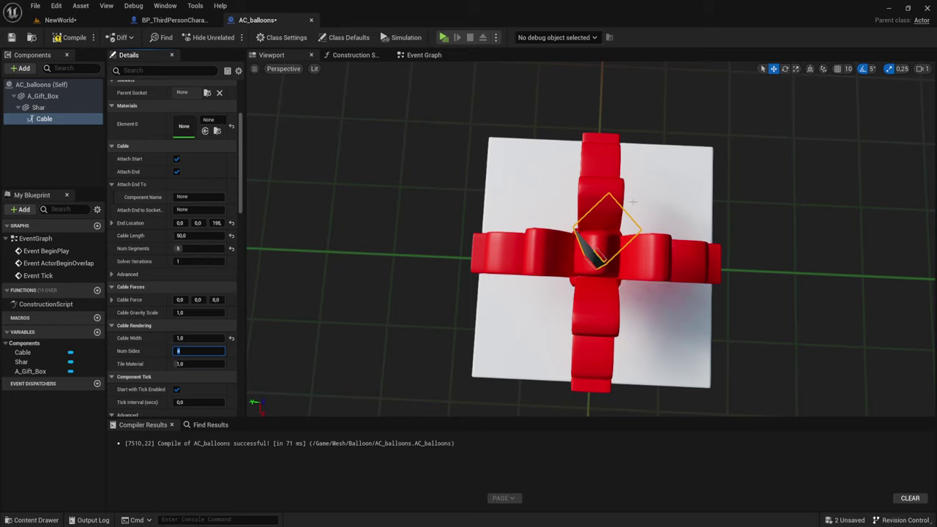
type("6")
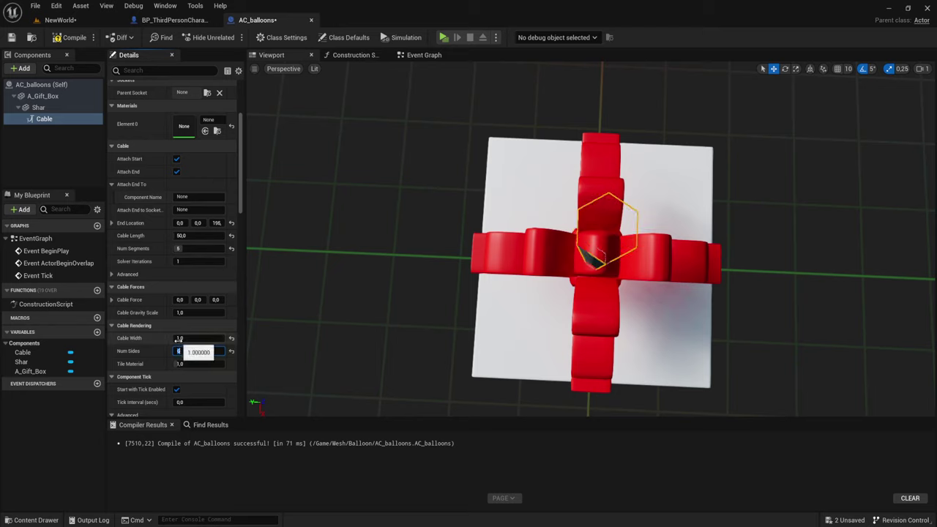
key("Return")
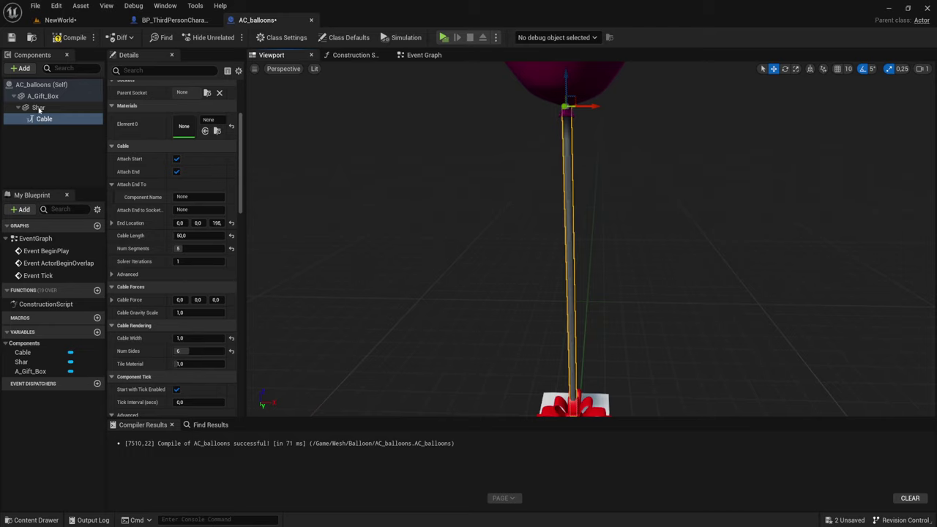
Set the Cable component's location to 1, 1, 0.
left_click_drag(38, 119, 40, 120)
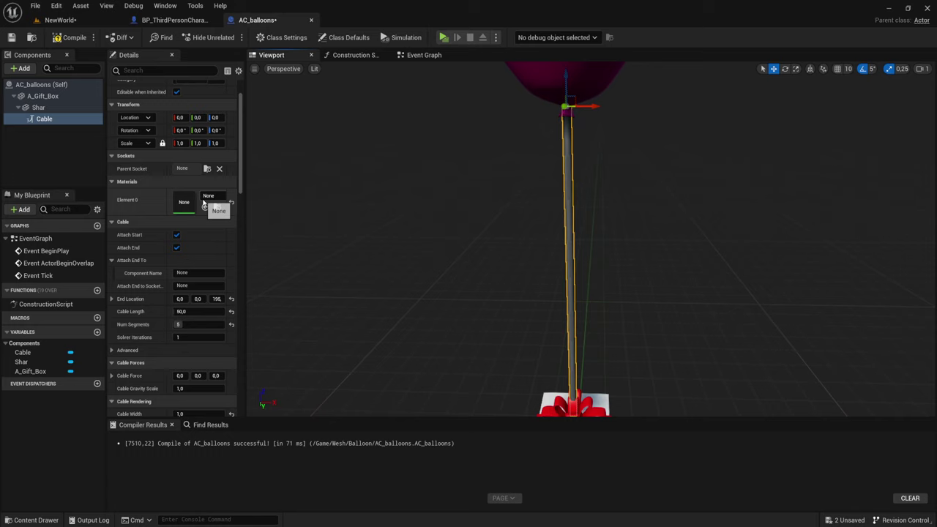
scroll(204, 204, "up", 2)
type("5")
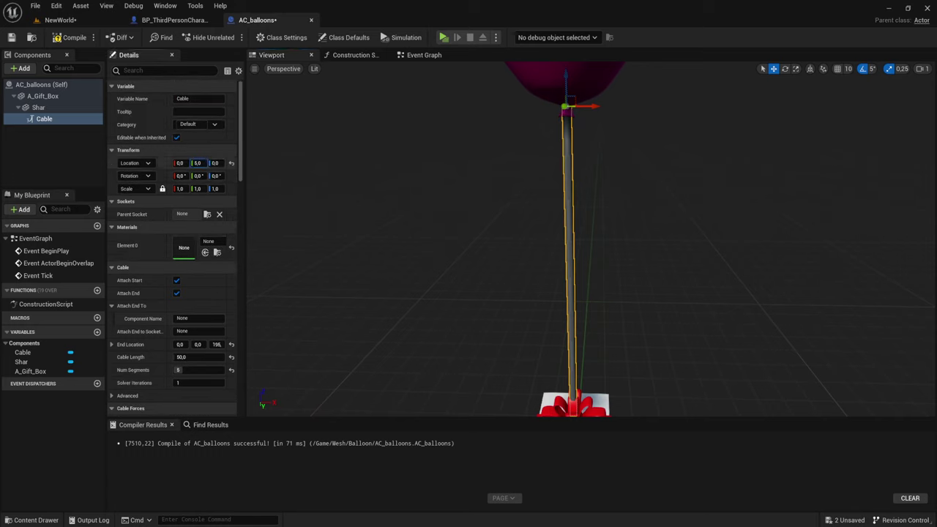
key("Return")
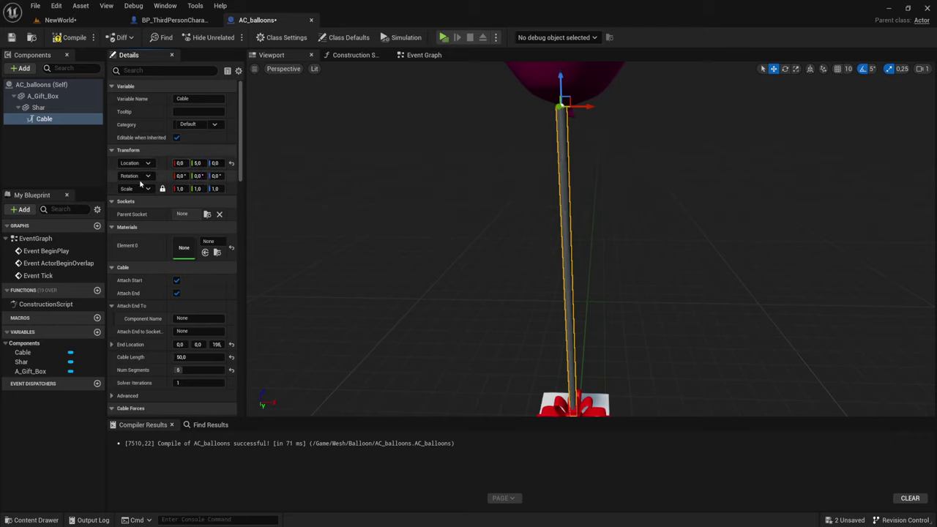
left_click(180, 163)
left_click(206, 163)
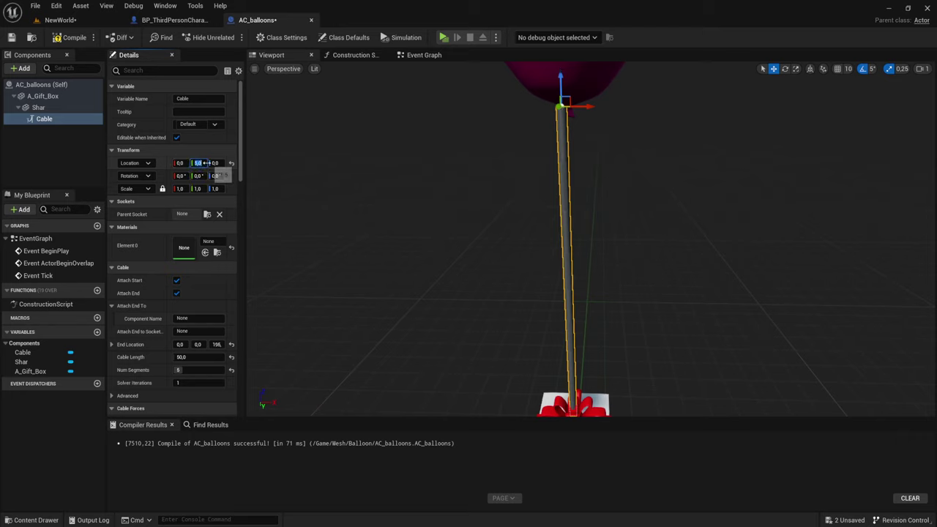
type("1")
key("Return")
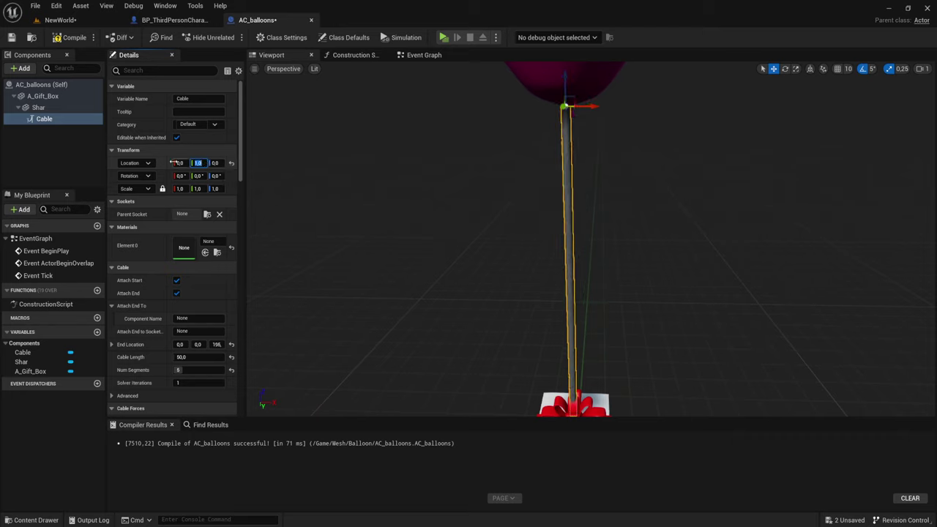
left_click(179, 162)
type("1")
key("Return")
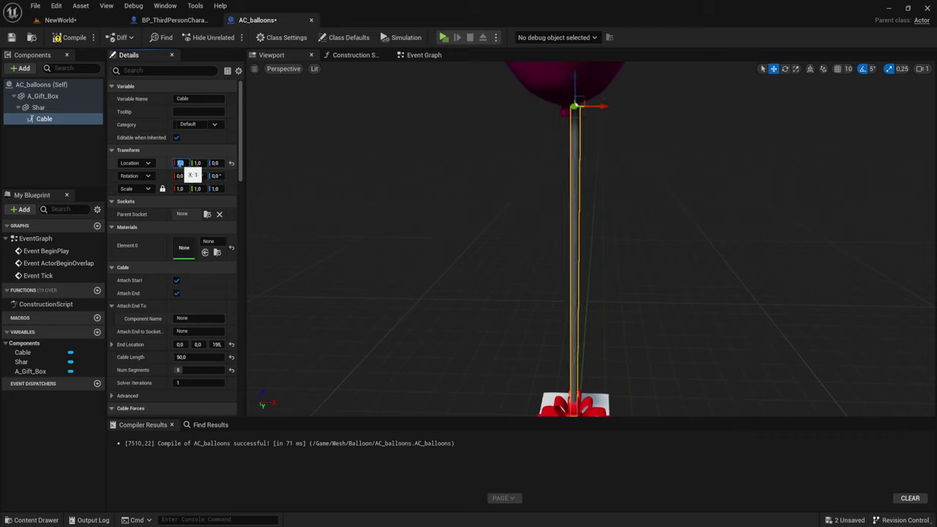
Inspect the cable in the viewport and bring up its Cable length, segment and solver settings.
right_click_drag(512, 256, 556, 242)
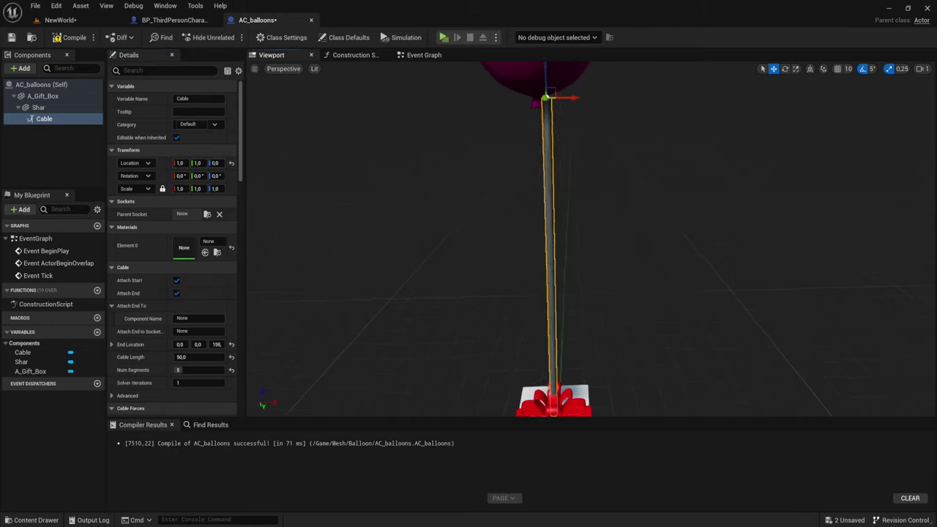
right_click_drag(518, 124, 523, 127)
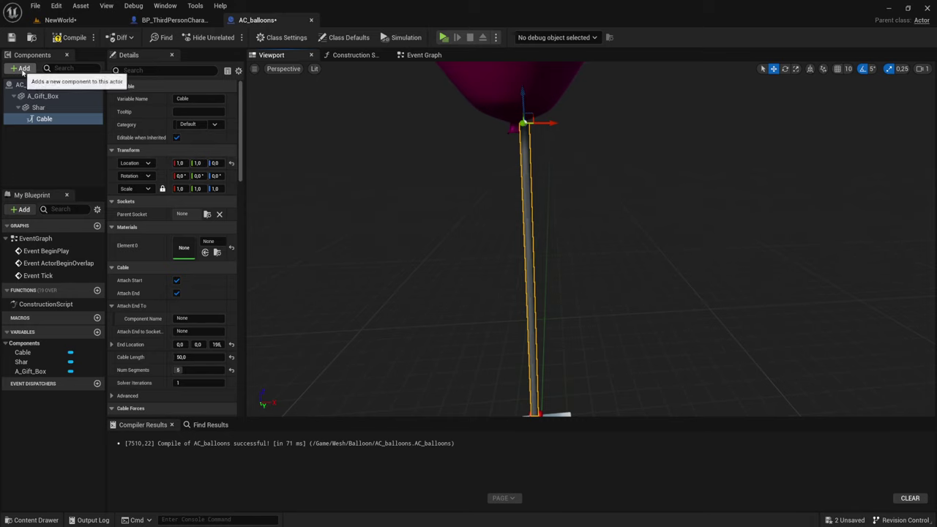
scroll(213, 300, "down", 2)
scroll(189, 252, "down", 2)
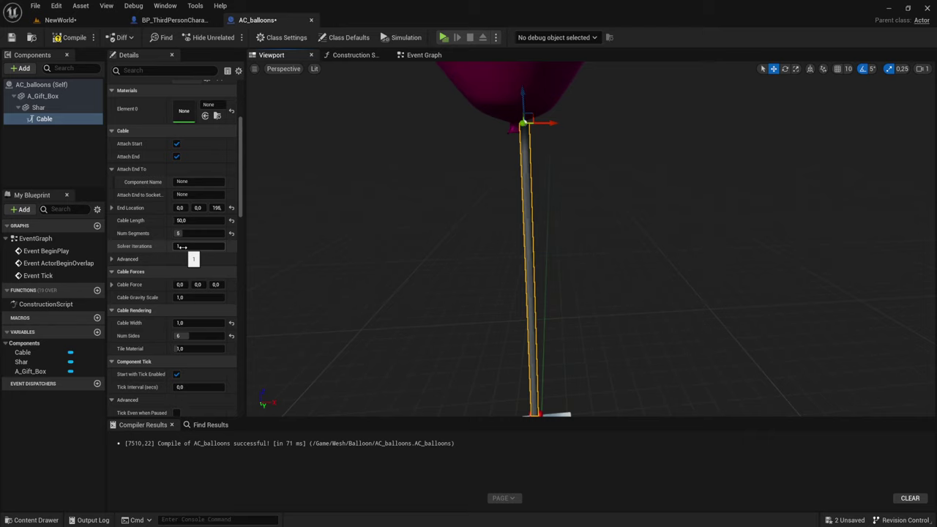
Set the Cable's Solver Iterations to 2 and inspect the balloon string in the viewport.
left_click(195, 246)
type("2")
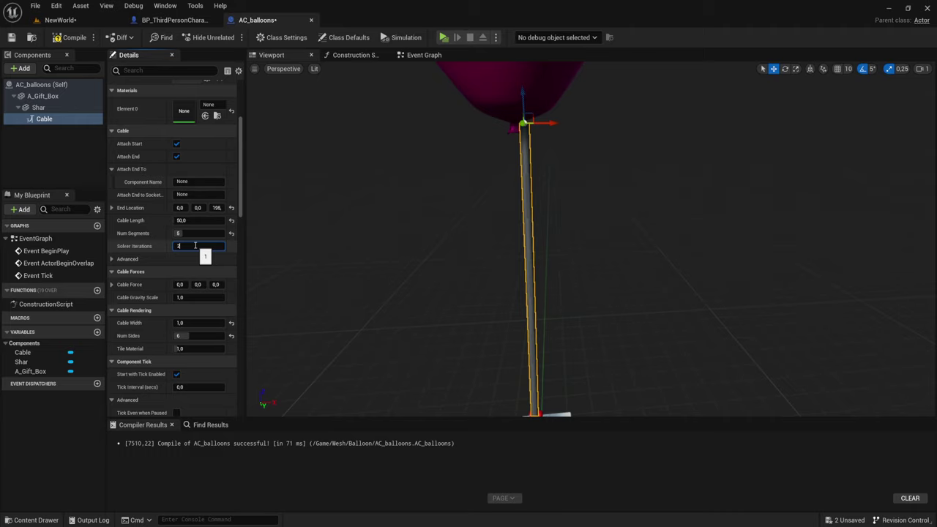
key("Return")
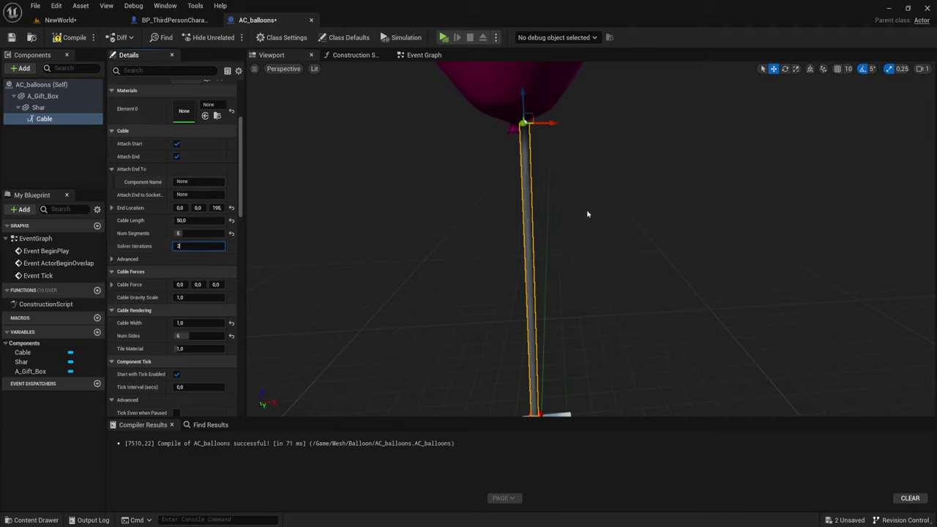
left_click_drag(588, 211, 588, 242)
key("f")
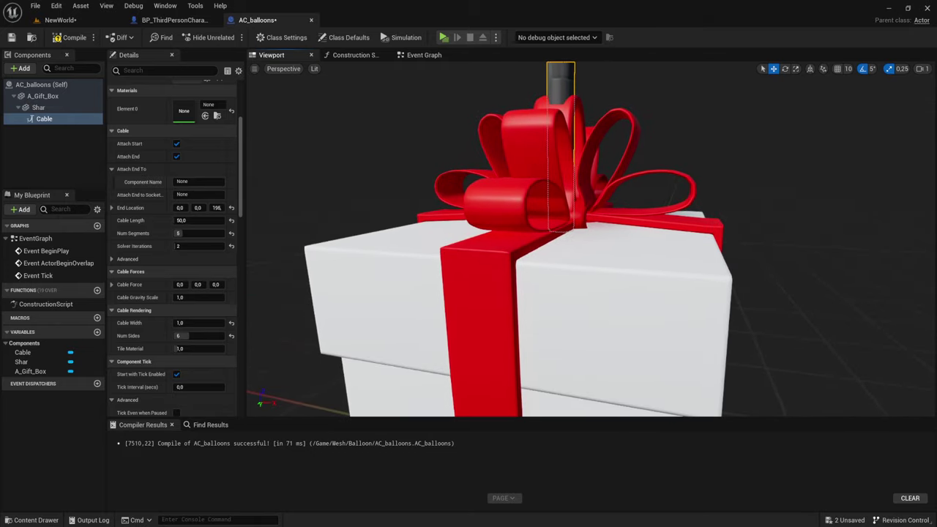
scroll(578, 249, "down", 10)
scroll(579, 249, "up", 5)
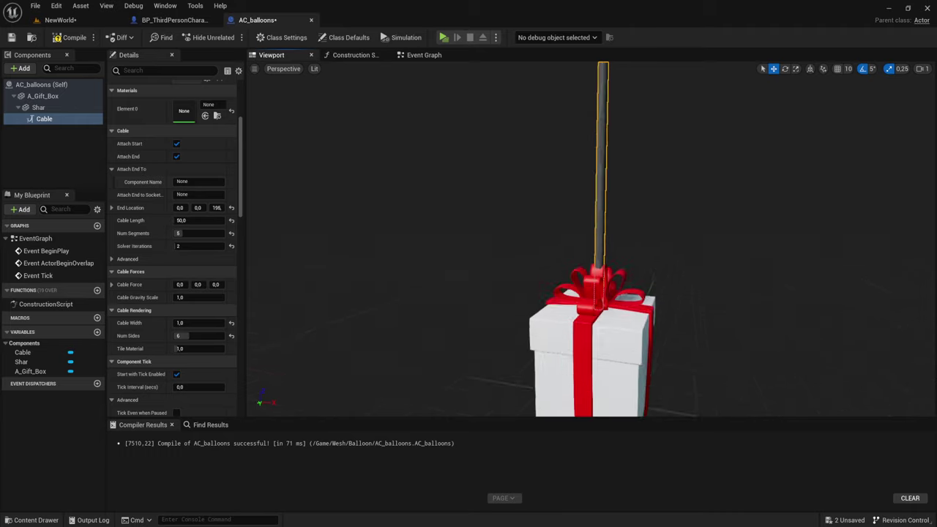
scroll(579, 249, "up", 5)
scroll(578, 249, "down", 5)
scroll(557, 253, "down", 1)
scroll(527, 256, "up", 3)
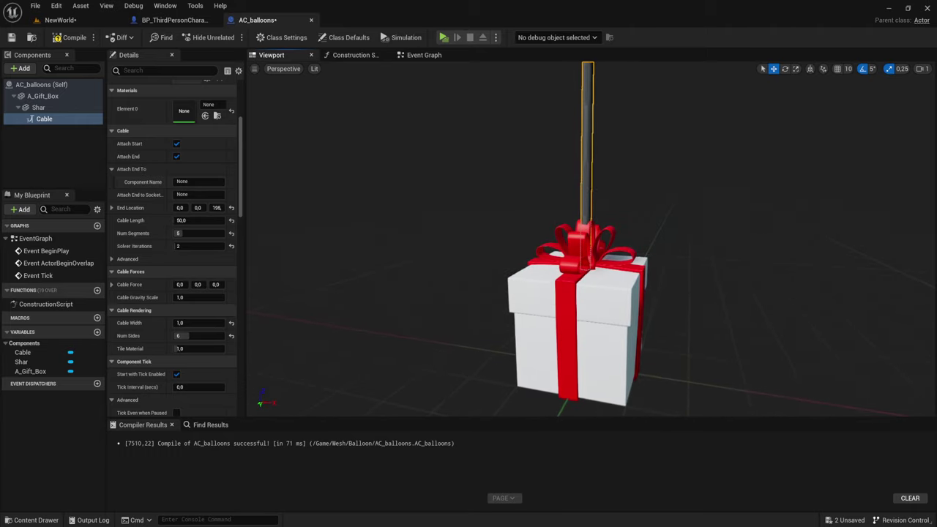
scroll(503, 258, "up", 2)
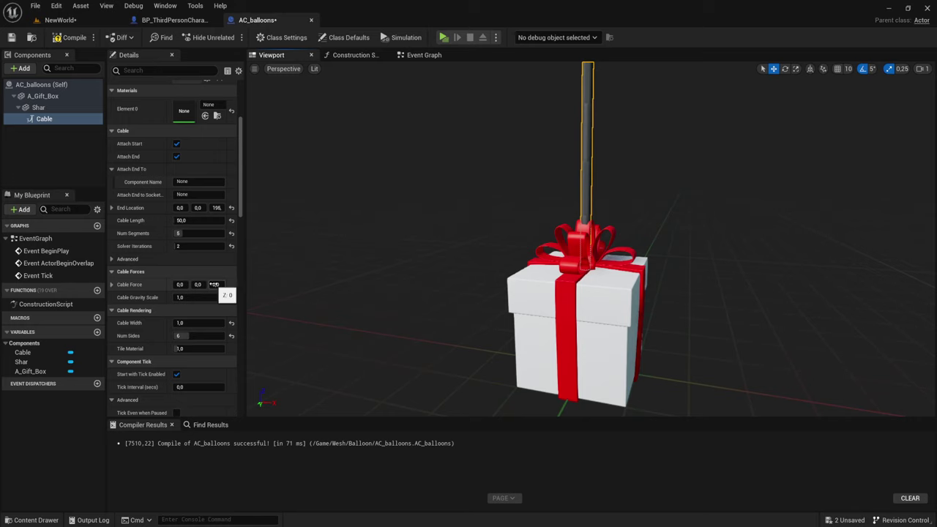
scroll(183, 323, "down", 3)
scroll(184, 322, "up", 4)
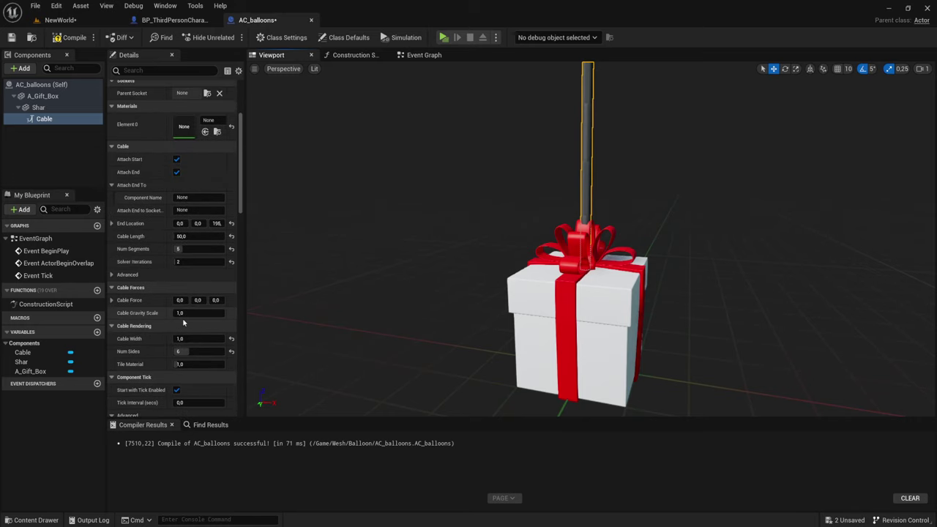
scroll(183, 322, "up", 1)
Select the Shar balloon component and recompile AC_balloons.
left_click_drag(247, 230, 274, 223)
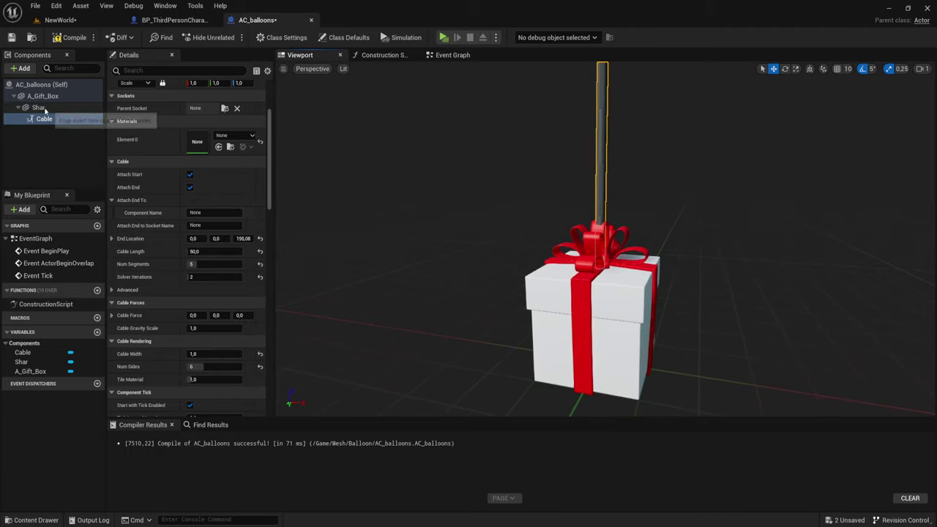
left_click(38, 108)
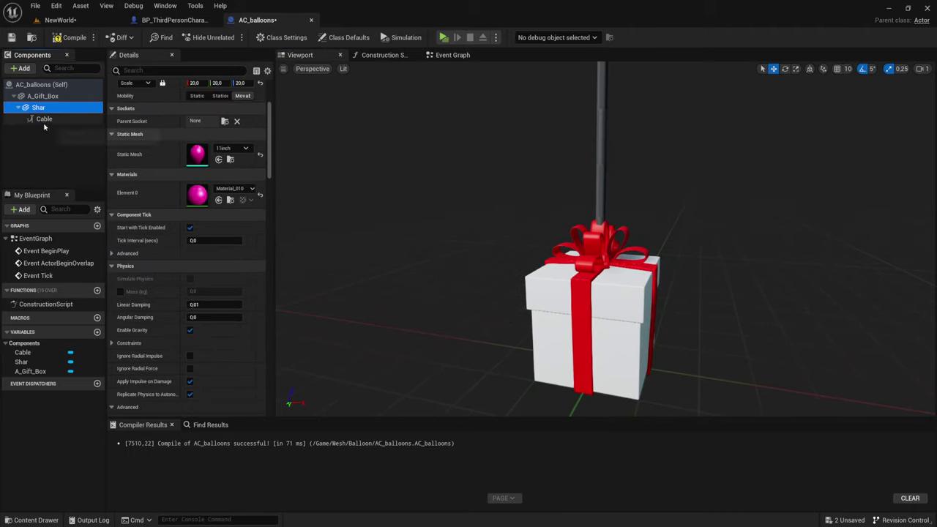
left_click(64, 37)
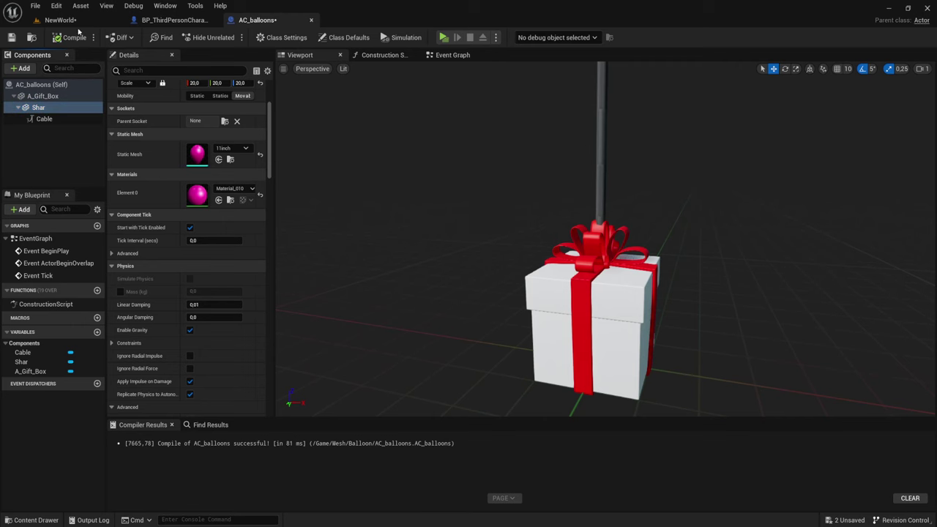
left_click(73, 21)
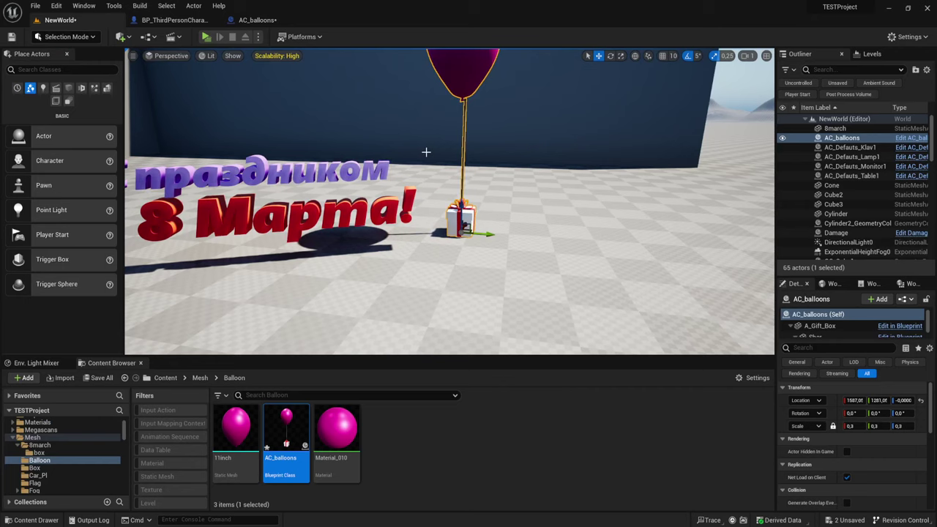
left_click(206, 38)
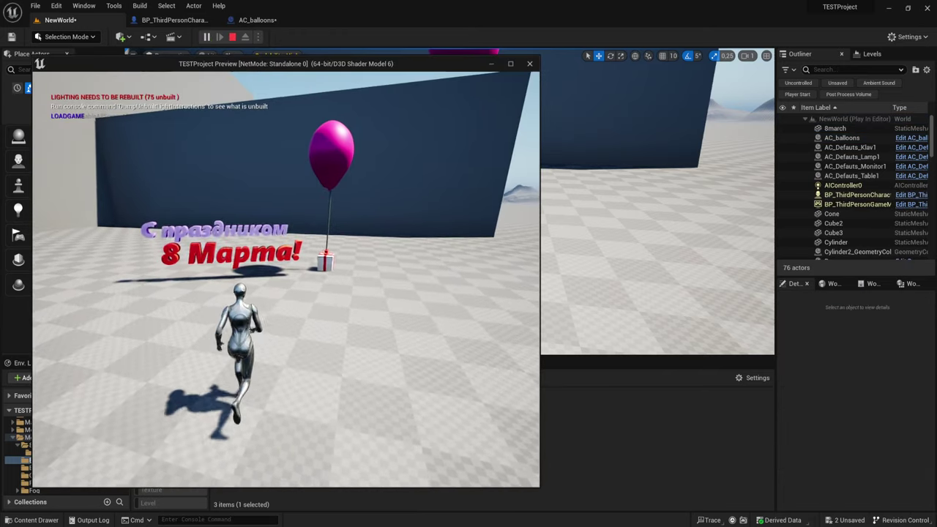
key("space")
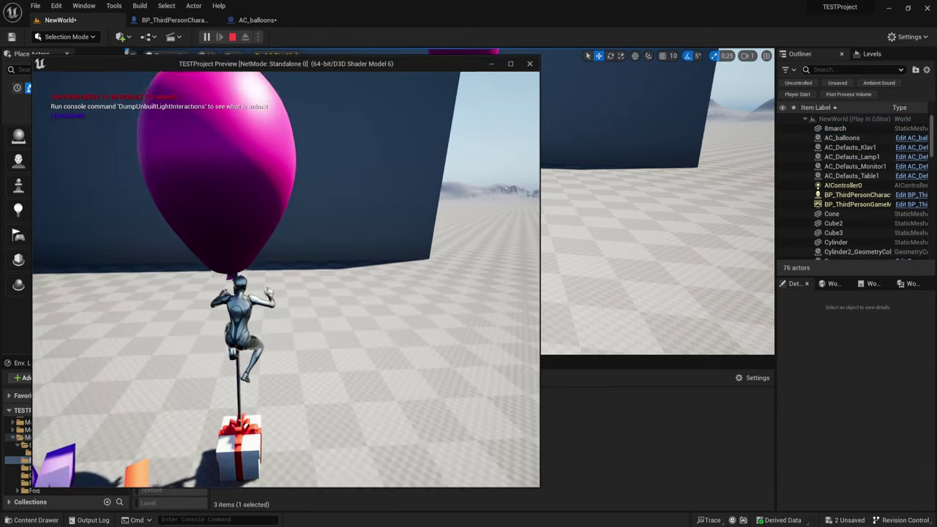
key("w")
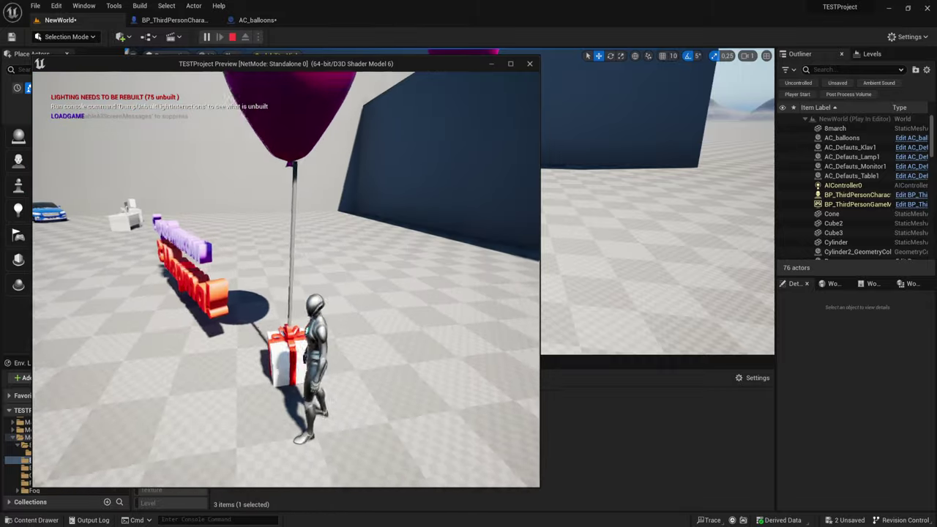
key("w")
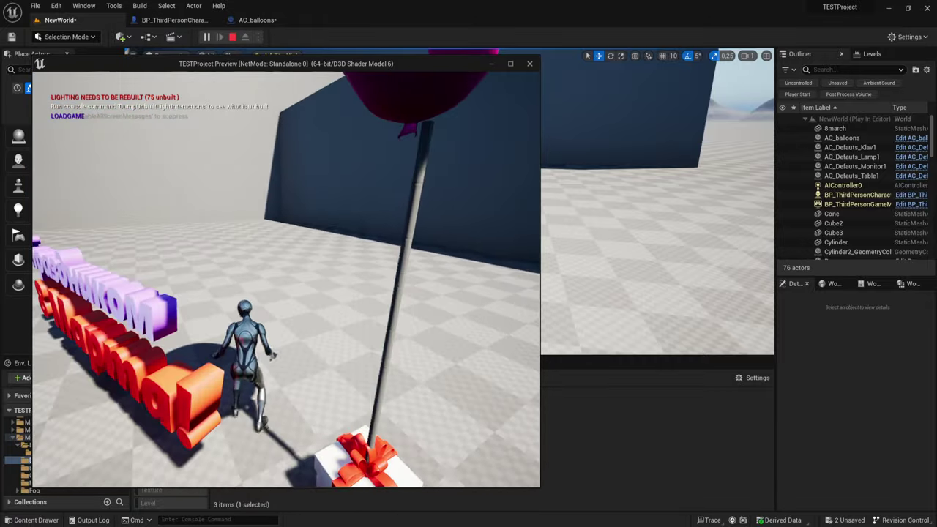
key("w")
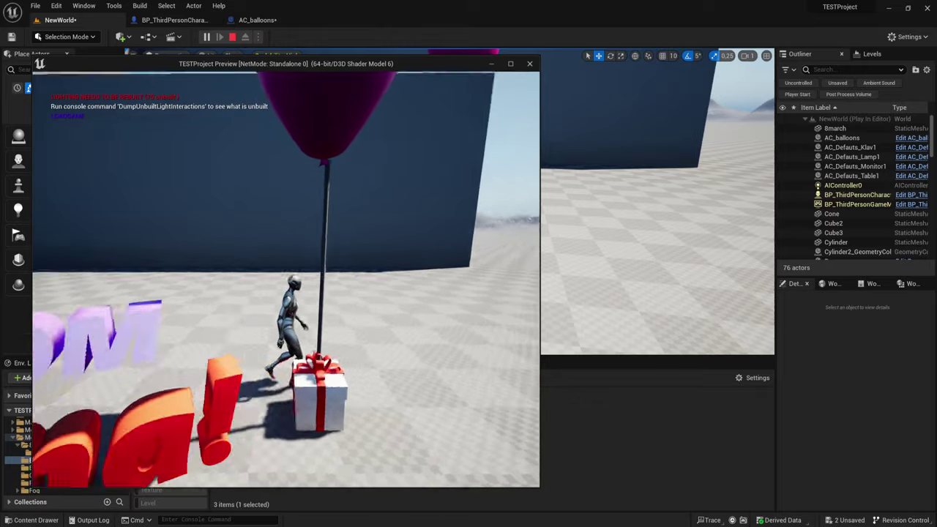
key("Escape")
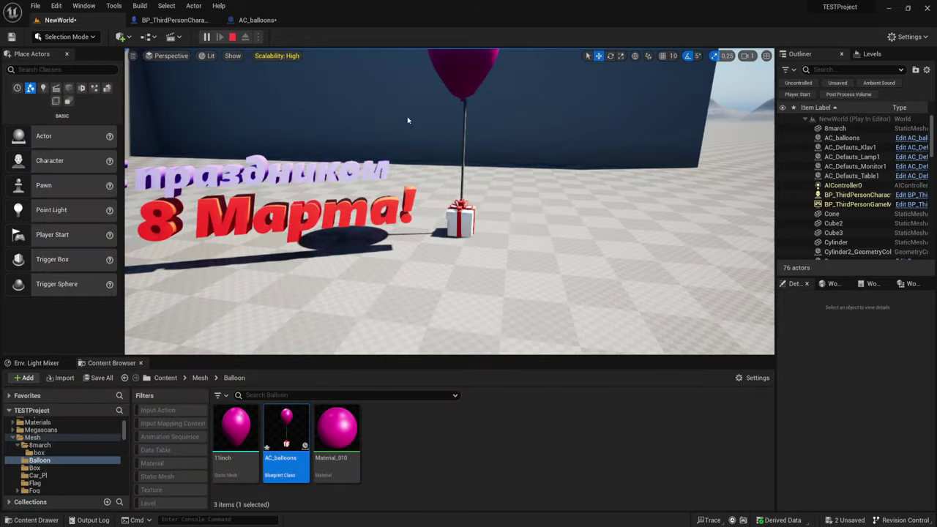
left_click(257, 20)
Set the Shar balloon's scale to 10 and save the AC_balloons Blueprint.
left_click(43, 118)
left_click(38, 107)
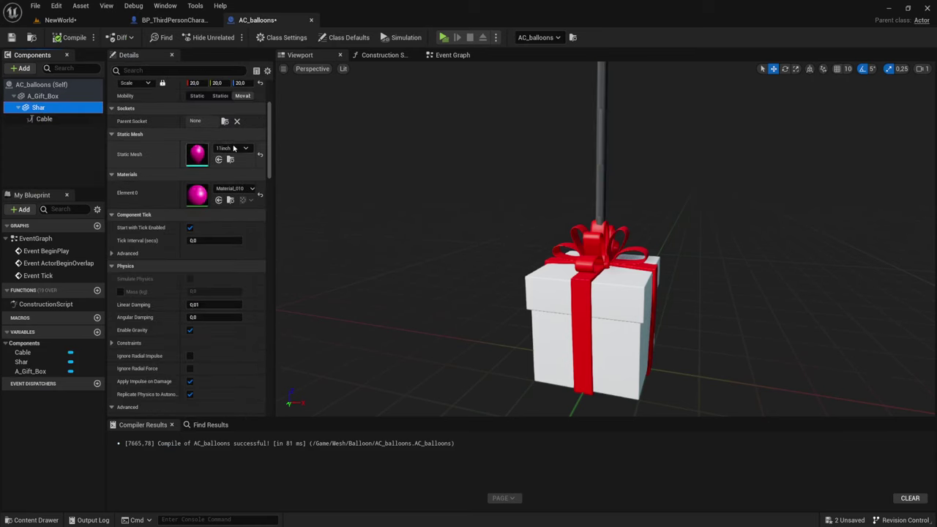
scroll(205, 102, "up", 2)
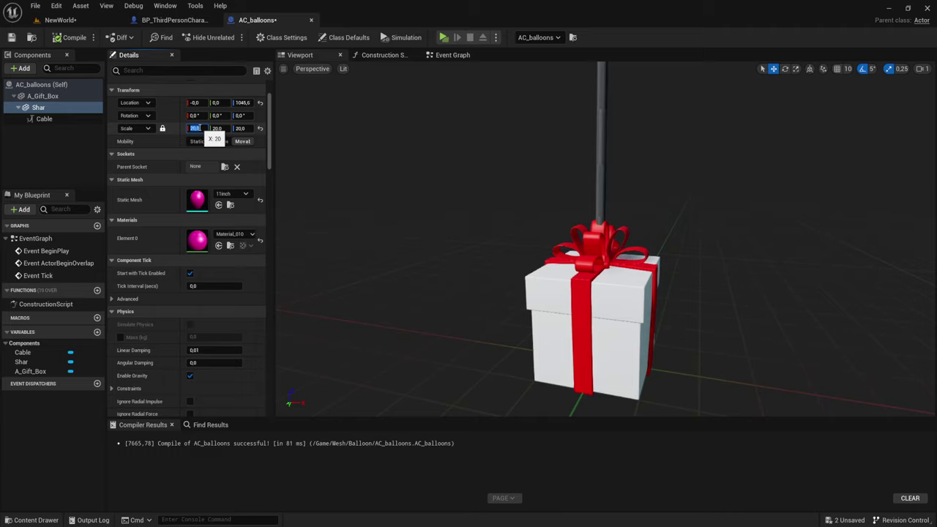
type("10")
key("Return")
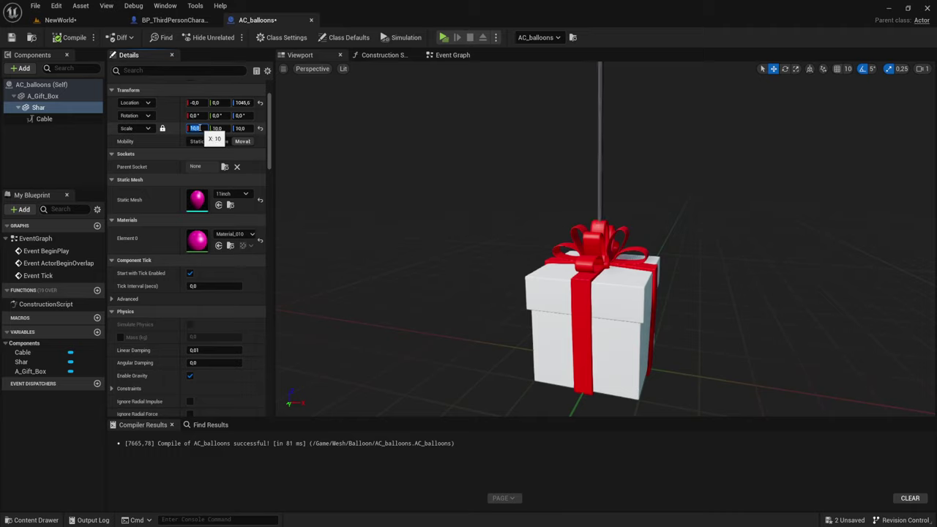
left_click(11, 37)
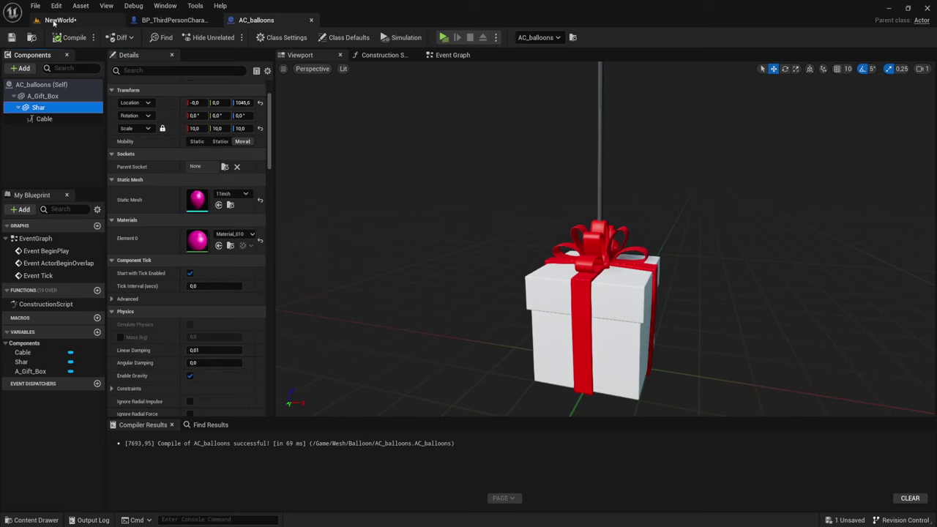
Move the balloon down with the Z gizmo, closer to the gift box.
left_click(56, 19)
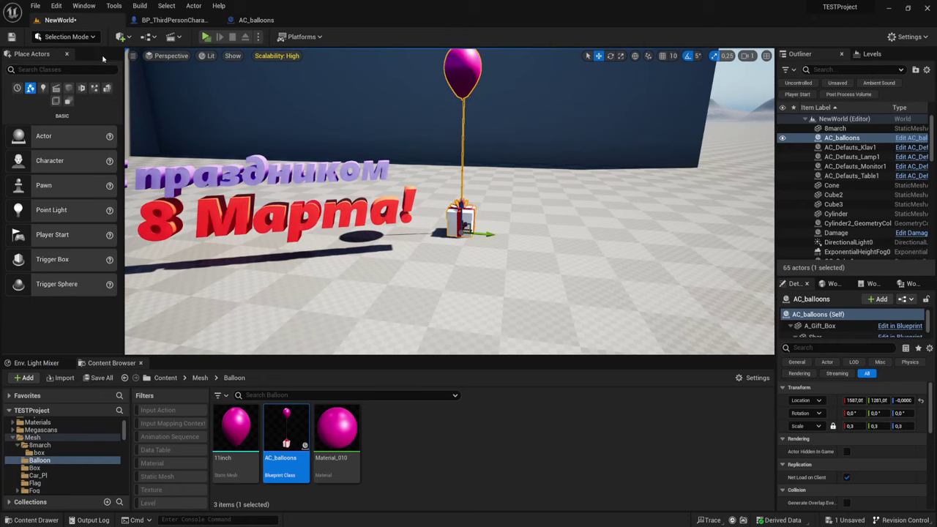
left_click(260, 20)
mouse_move(465, 186)
right_mouse_down()
mouse_move(513, 220)
mouse_move(579, 140)
right_mouse_up()
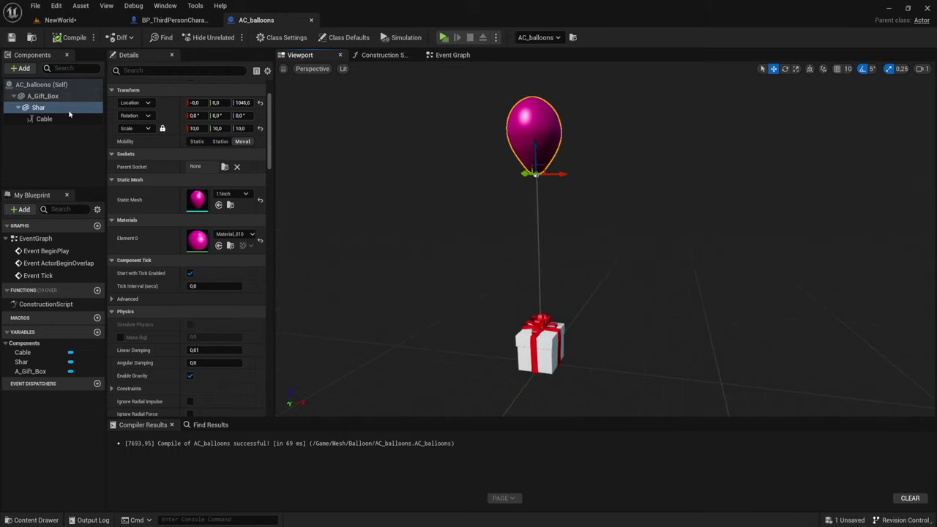
left_click_drag(533, 151, 532, 211)
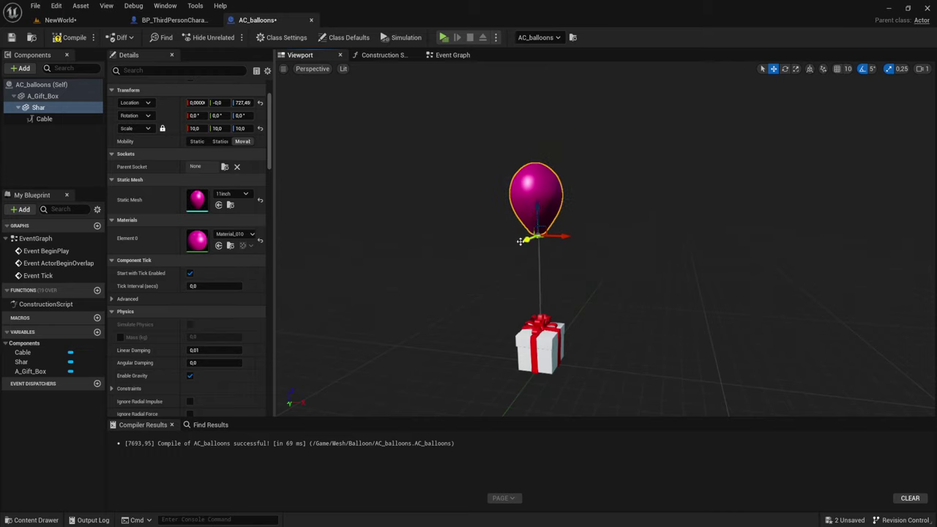
scroll(520, 242, "up", 5)
scroll(520, 242, "down", 5)
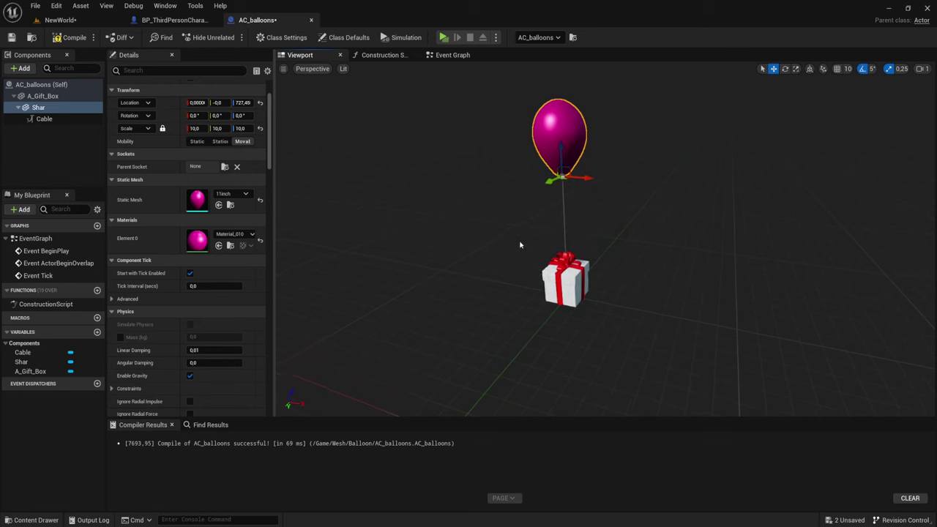
Check the shorter tether in the NewWorld level, ending back on the level view.
left_click(60, 19)
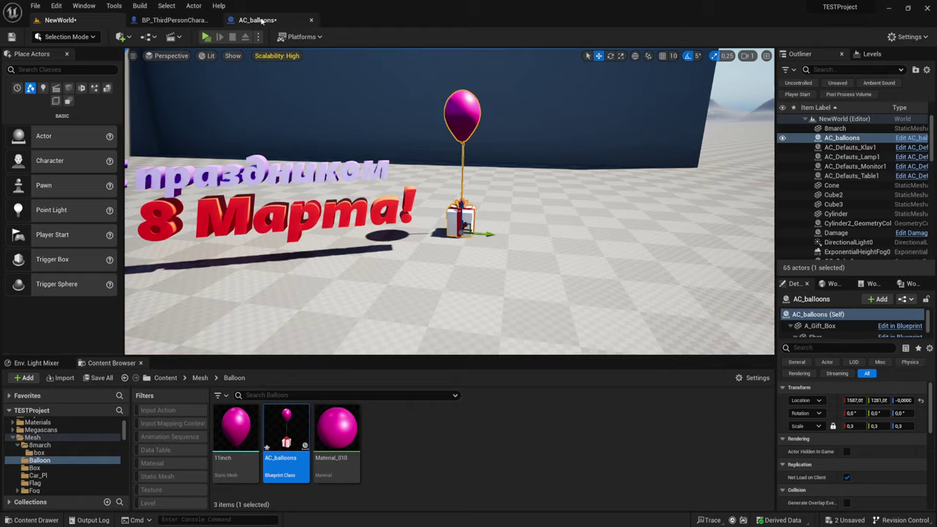
left_click(261, 21)
right_click_drag(414, 180, 415, 180)
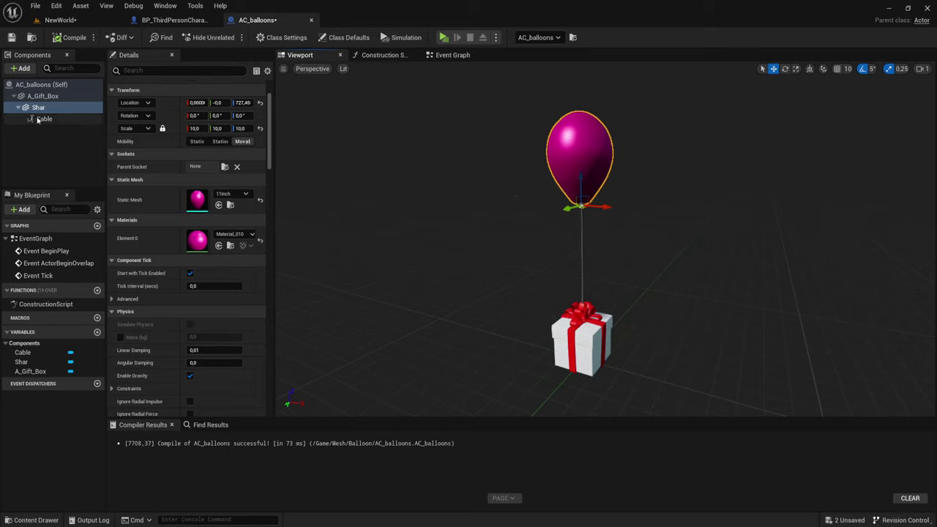
left_click(44, 119)
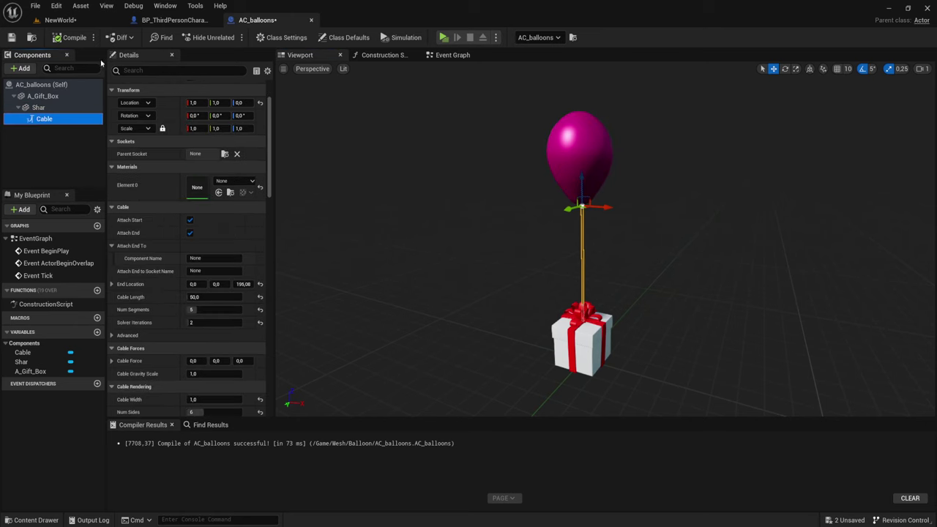
left_click(60, 20)
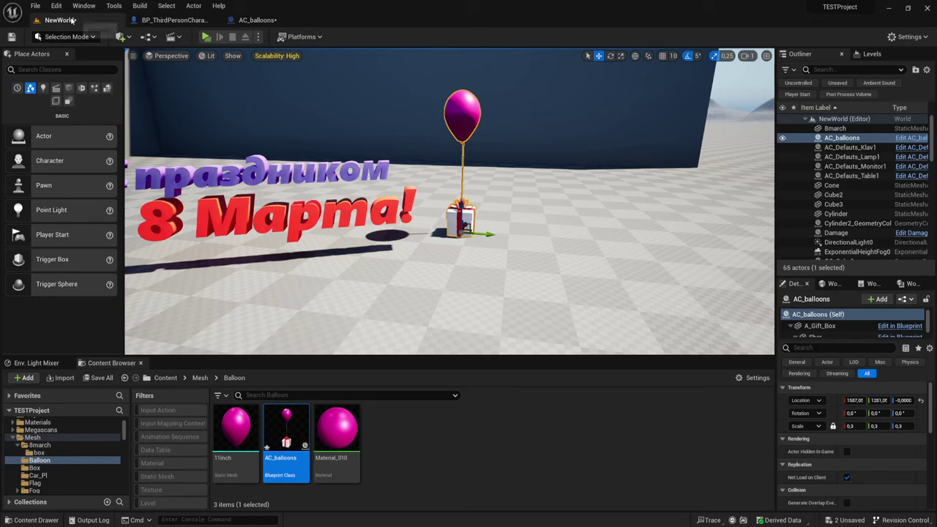
Open the 11inch balloon mesh and display its simple collision.
double_click(237, 461)
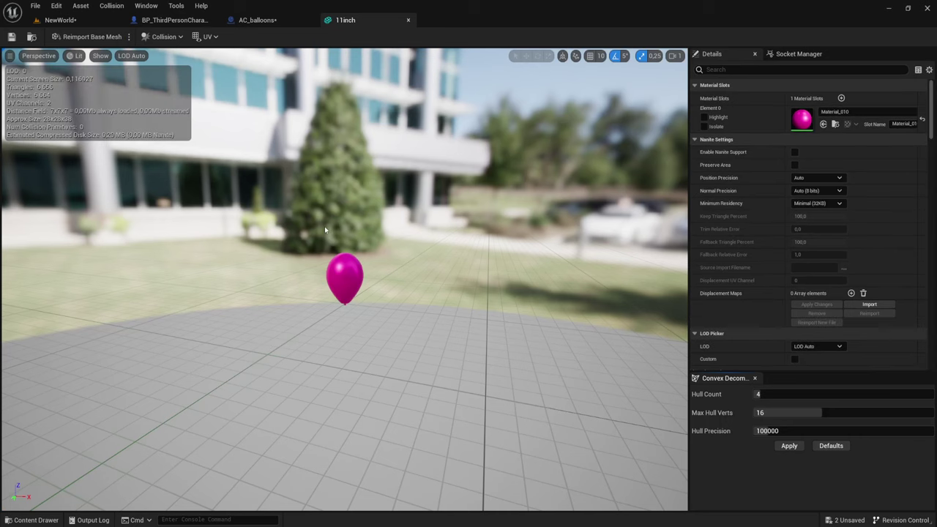
left_click(103, 56)
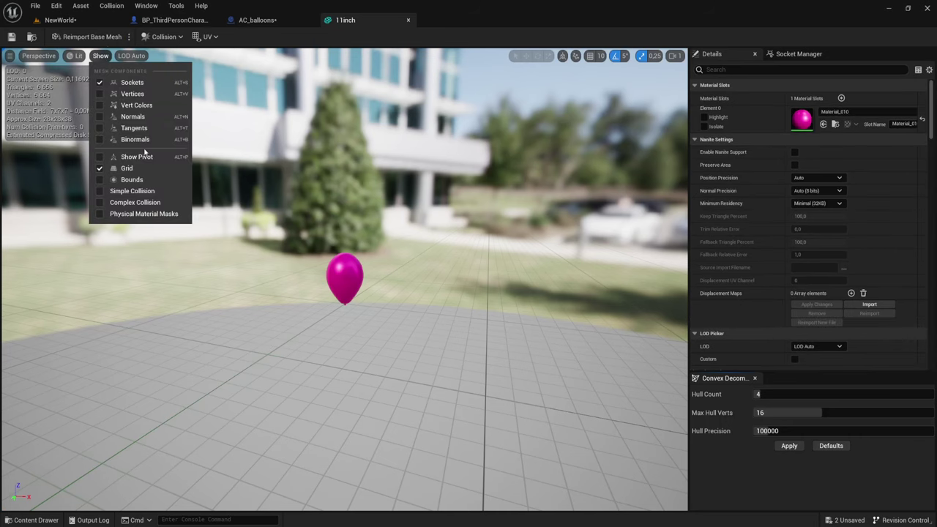
left_click(124, 191)
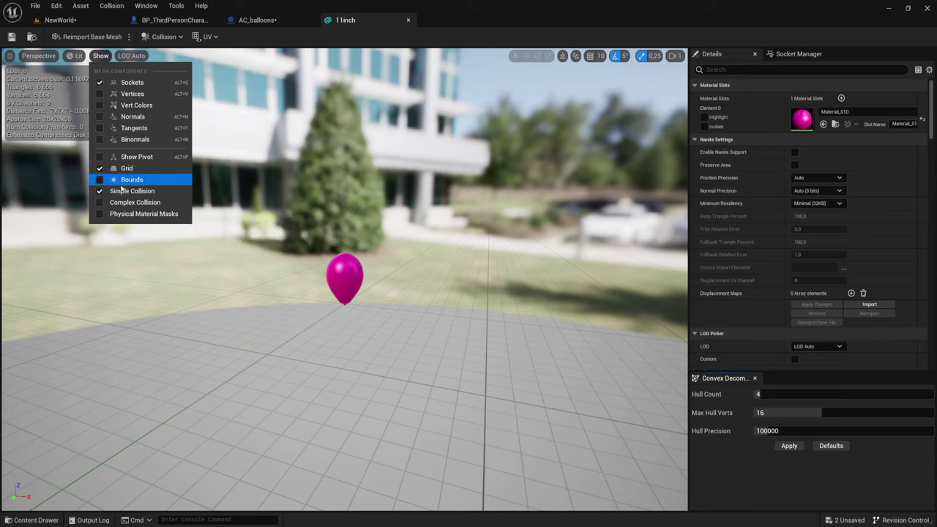
left_click(122, 7)
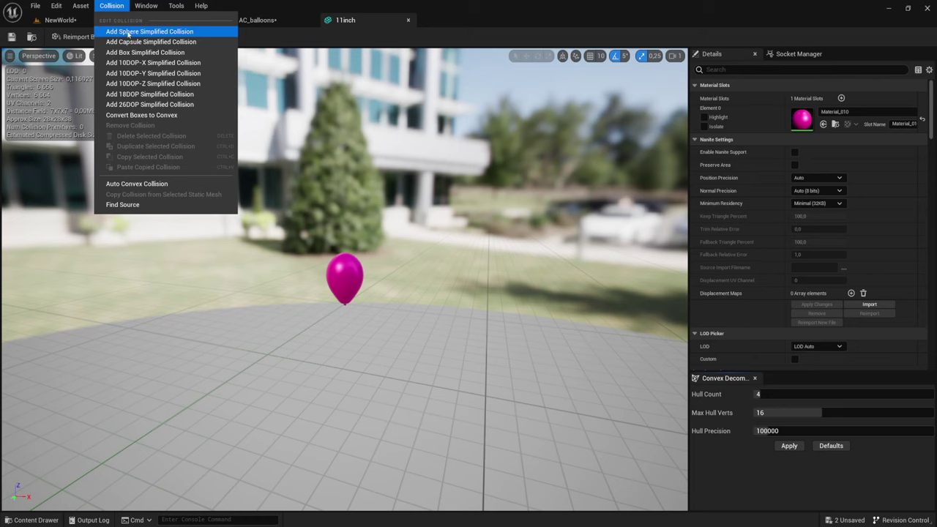
left_click(131, 184)
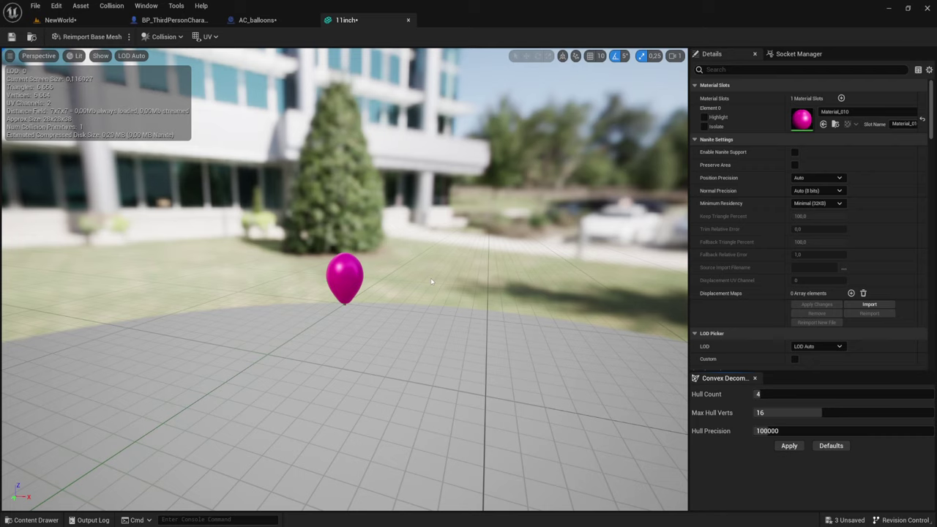
Remove the existing collision and apply a single convex hull via Convex Decomposition.
left_click(101, 56)
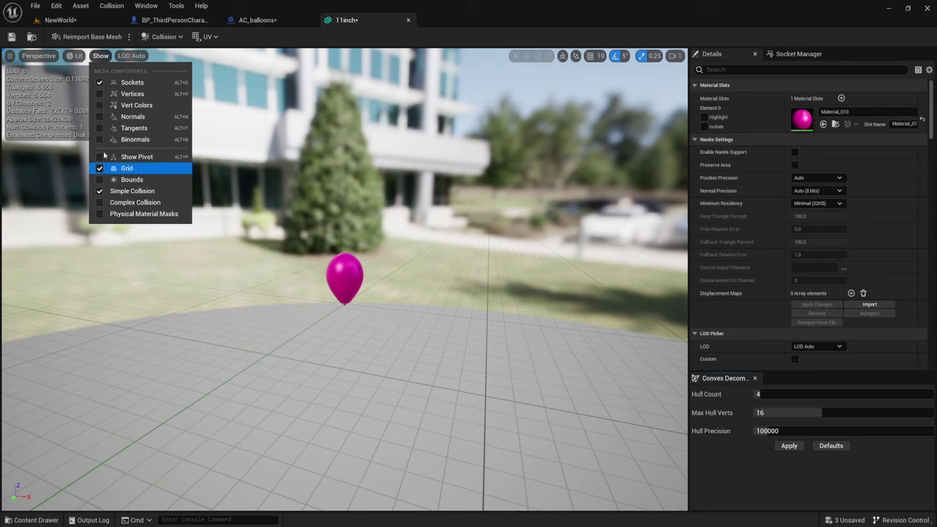
left_click(111, 5)
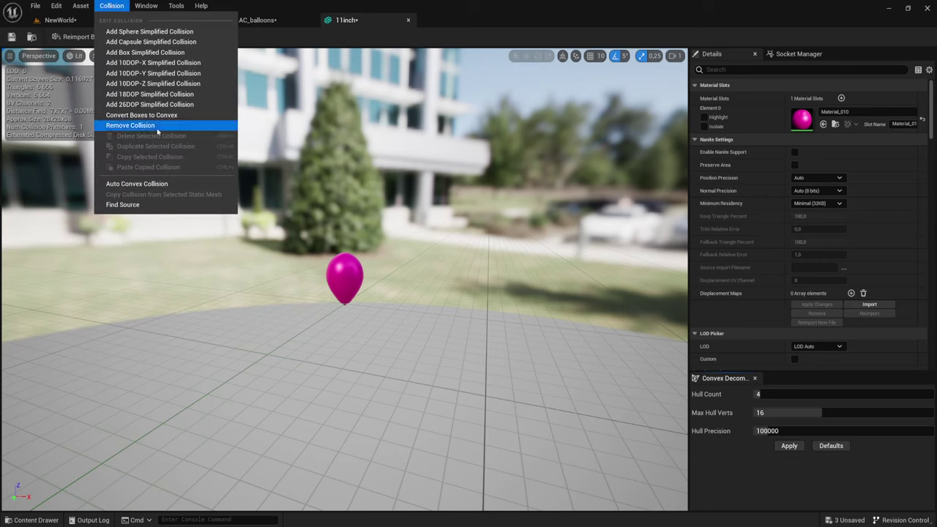
left_click(158, 128)
left_click(119, 7)
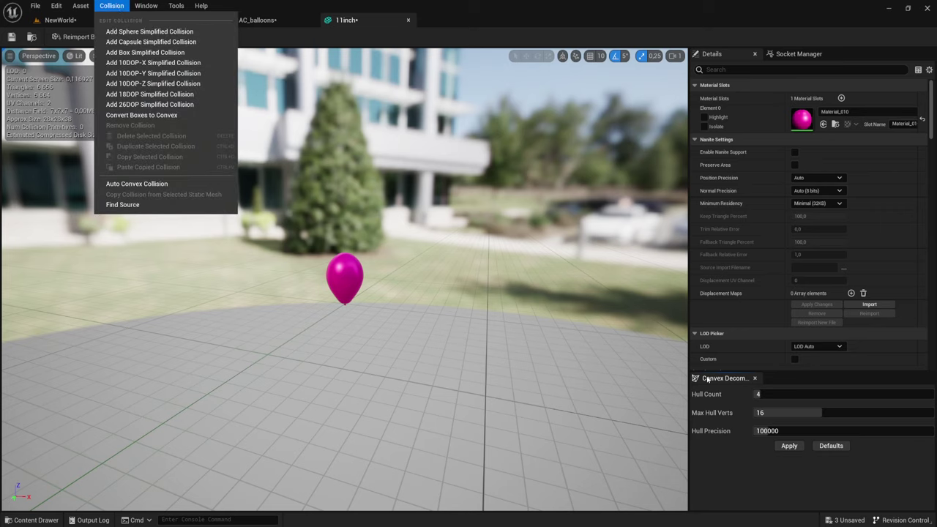
left_click(793, 452)
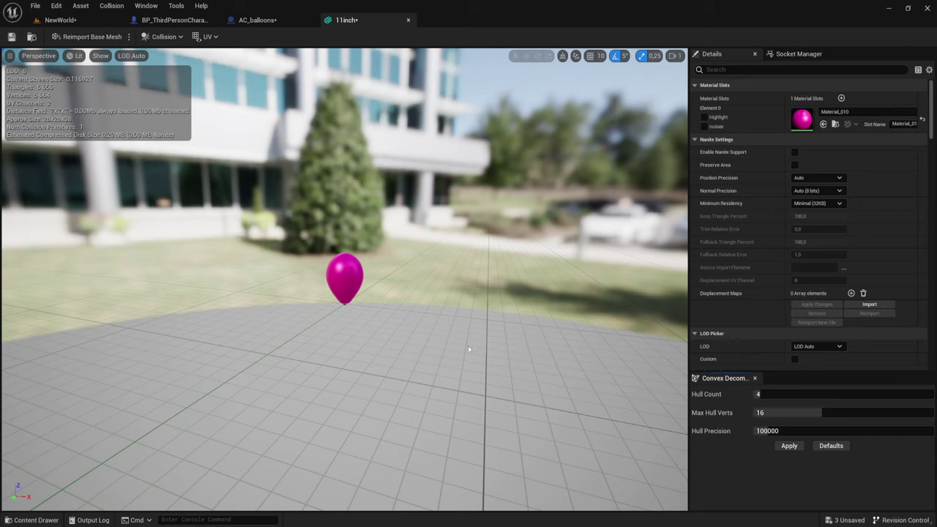
Inspect the new collision from several angles and save the 11inch mesh.
left_click(100, 55)
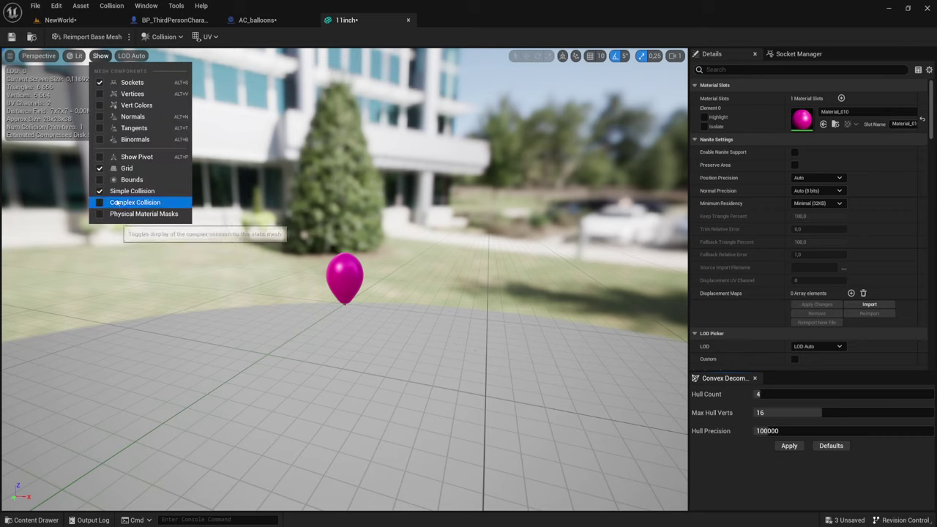
left_click(116, 203)
left_click(100, 56)
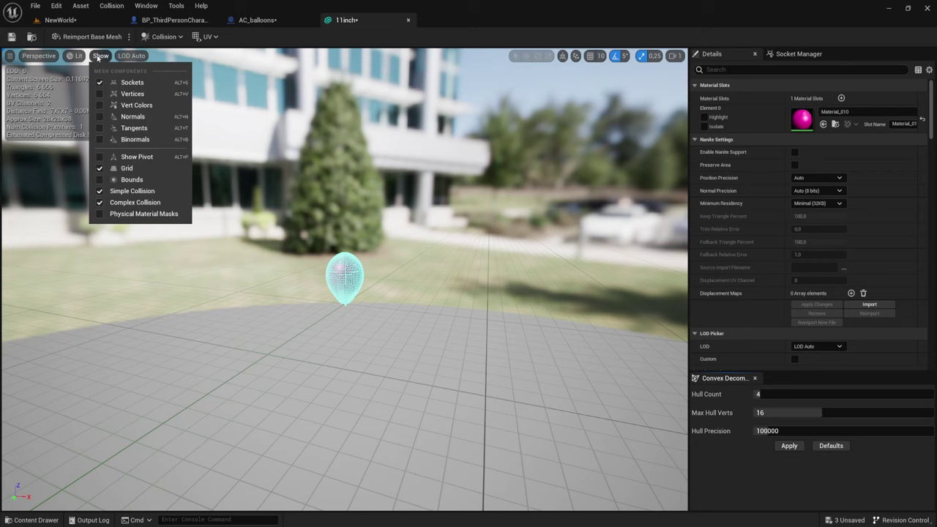
left_click(99, 205)
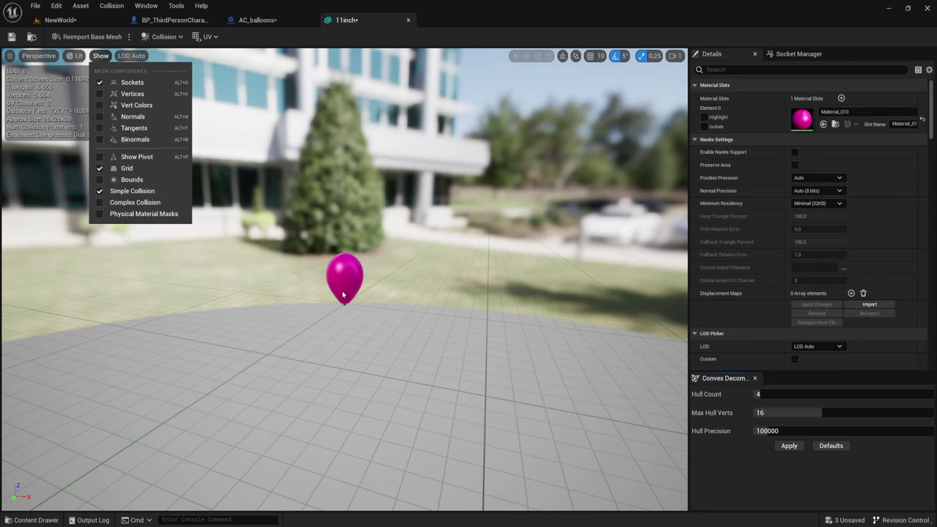
scroll(320, 294, "up", 10)
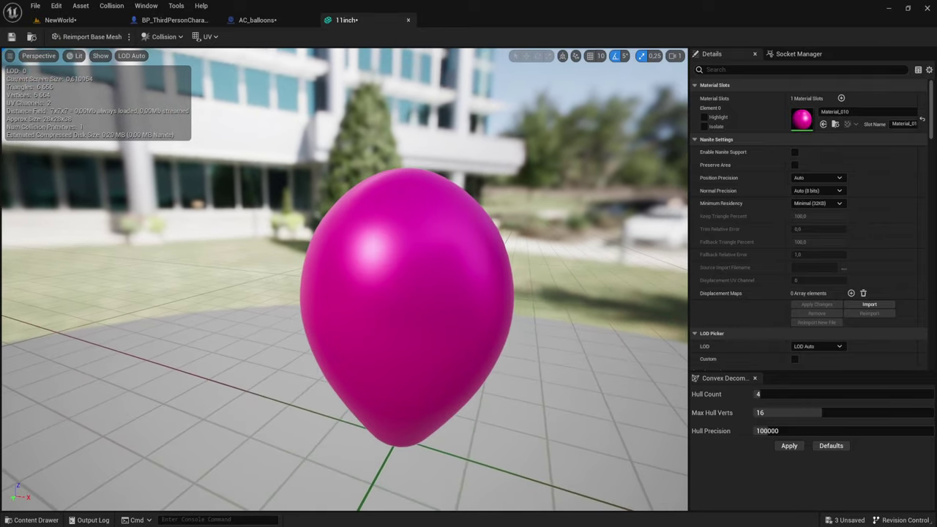
mouse_move(319, 294)
left_mouse_down()
mouse_move(410, 278)
mouse_move(413, 286)
left_mouse_up()
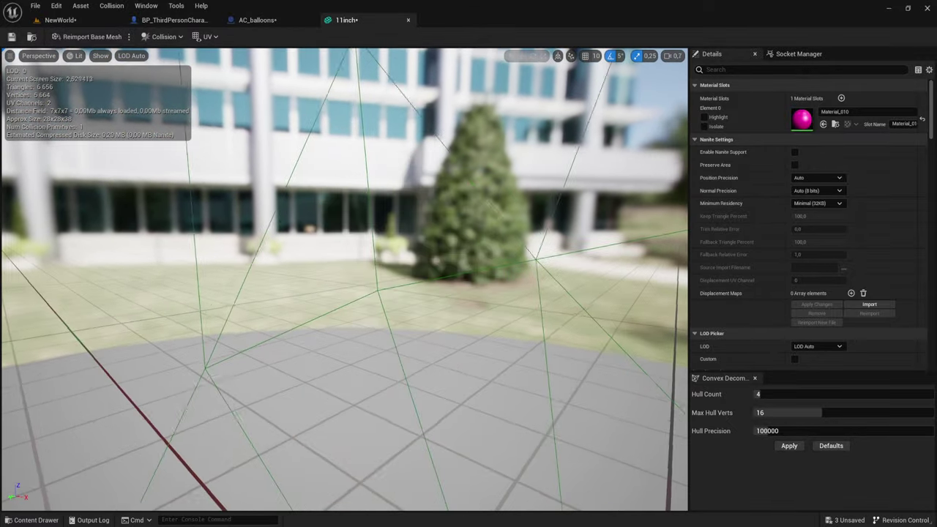
right_click_drag(413, 285, 414, 220)
left_click_drag(414, 219, 243, 244)
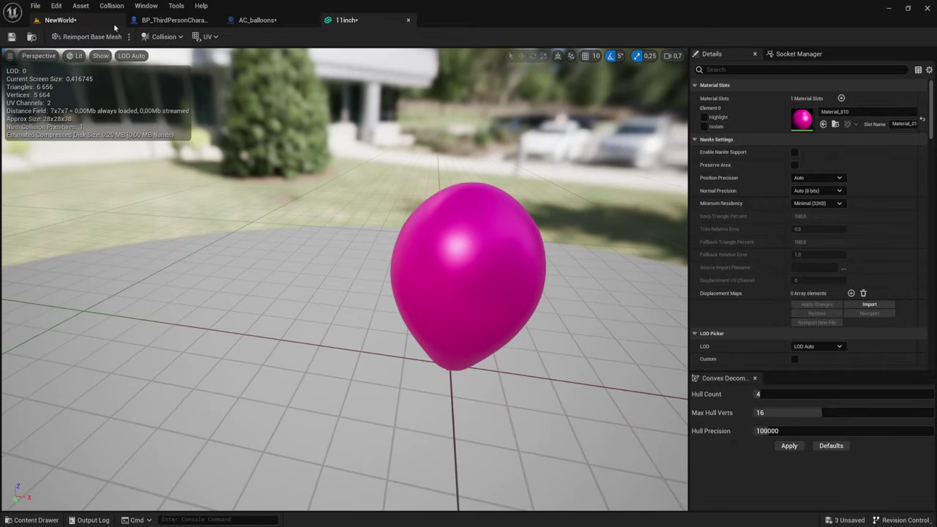
left_click(100, 56)
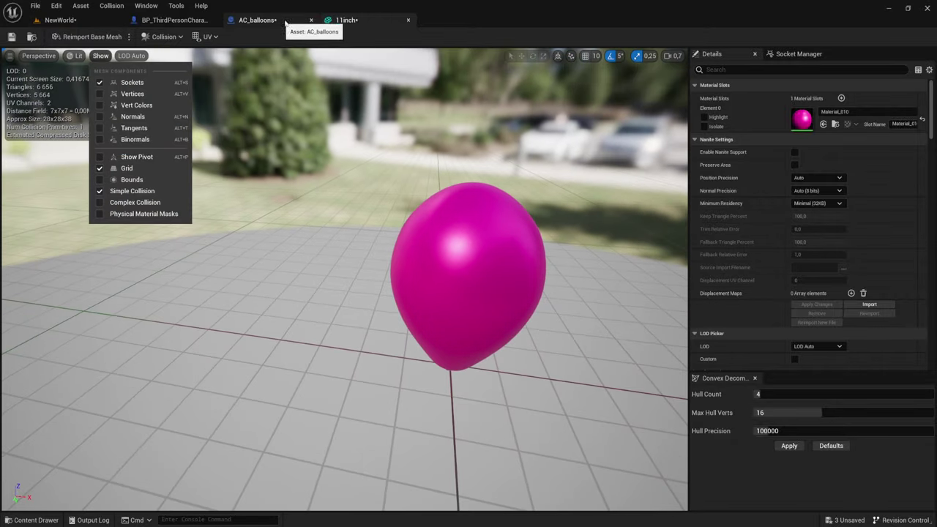
left_click(11, 37)
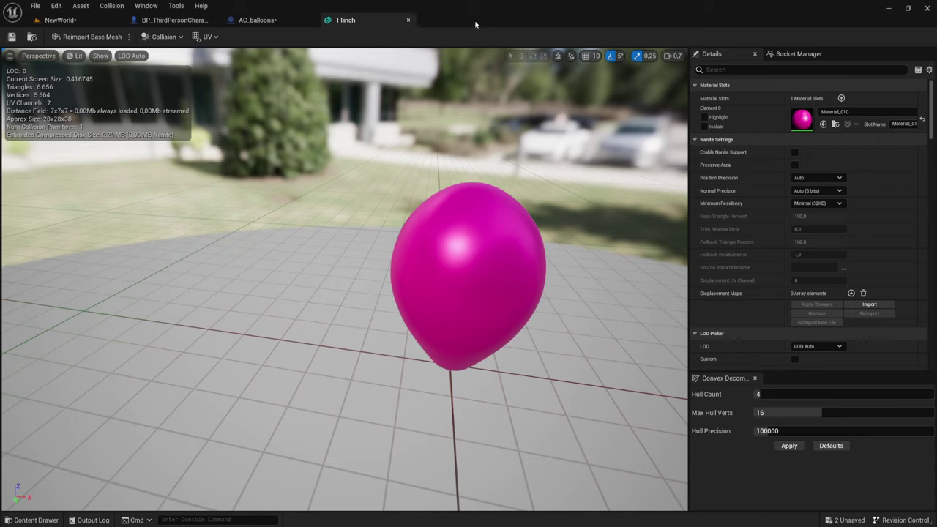
Reopen the 11inch mesh and show its Socket Manager, listing 0 sockets.
left_click(408, 20)
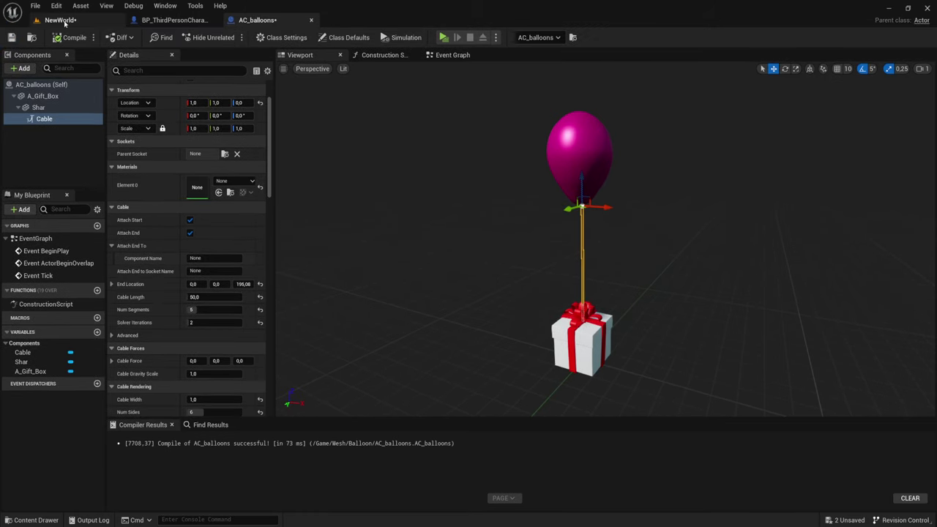
left_click(62, 20)
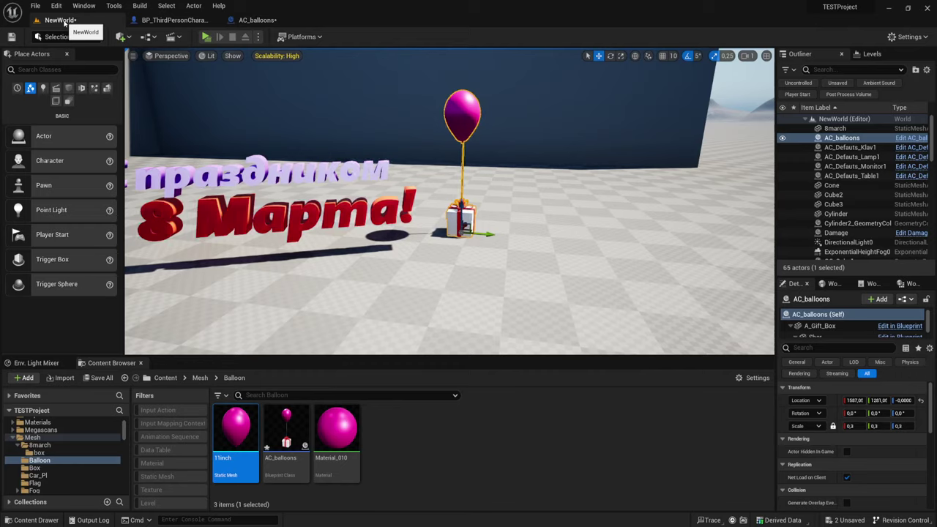
double_click(236, 428)
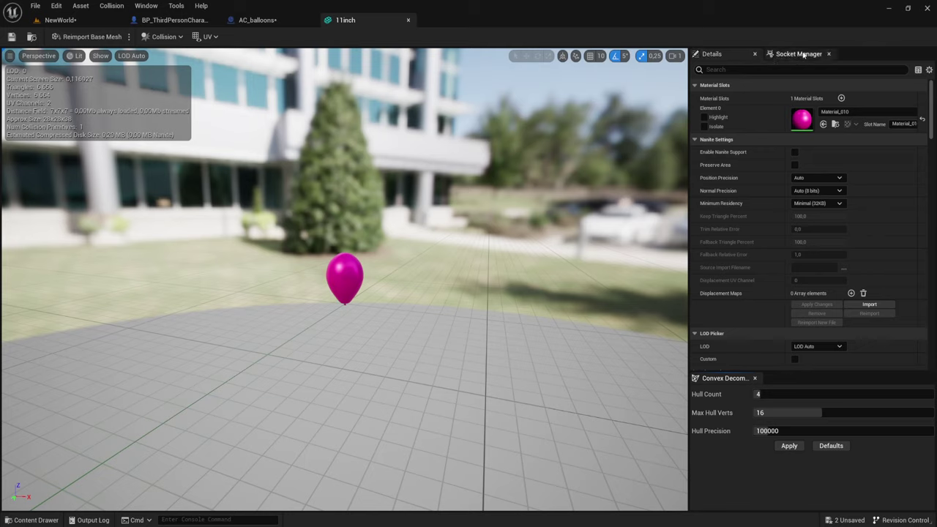
left_click(803, 55)
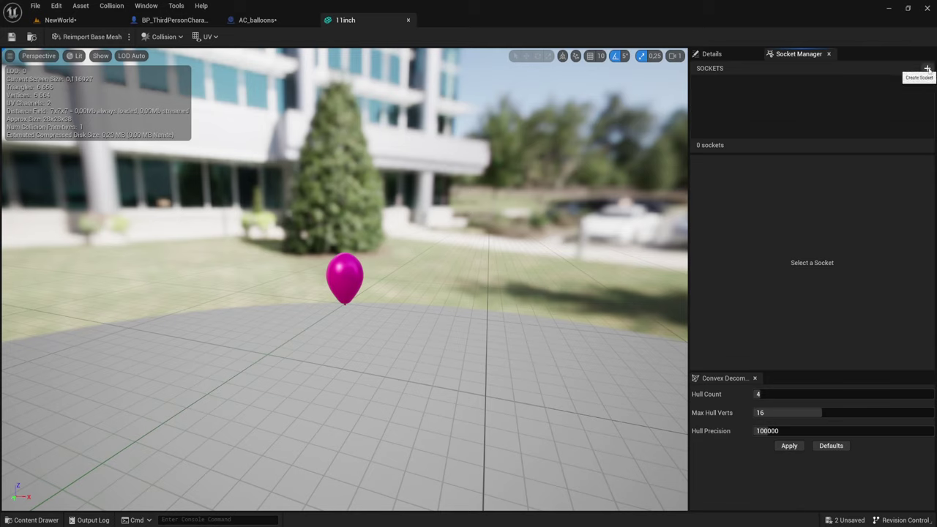
Create a new socket on the 11inch mesh, keeping the name Socket.
left_click(928, 70)
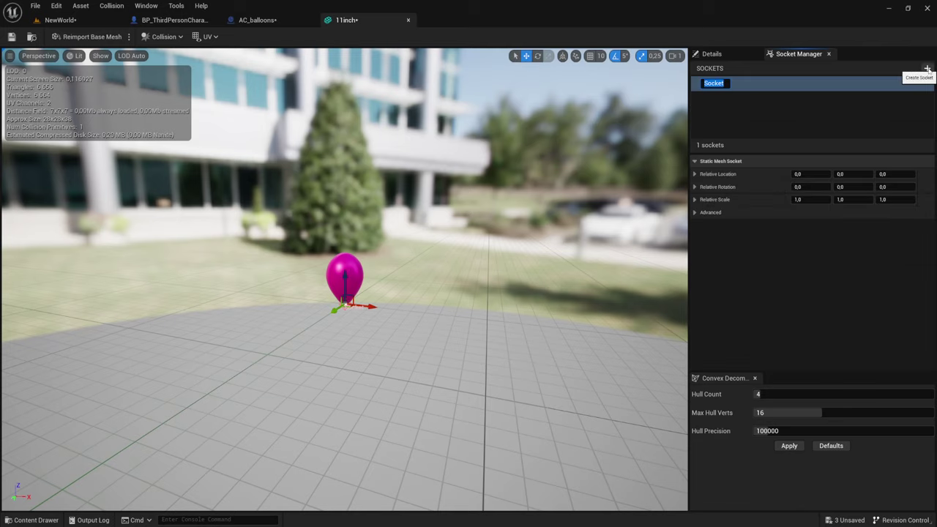
left_click(752, 118)
left_click(710, 84)
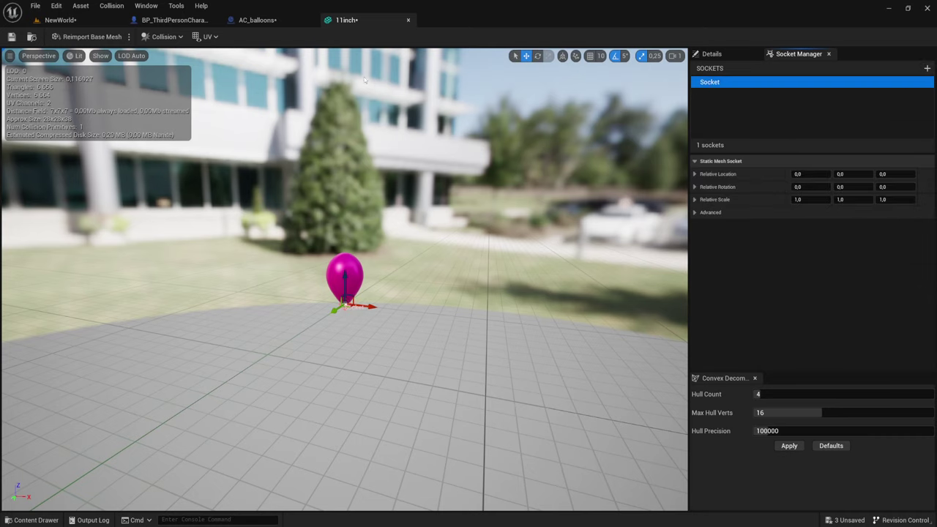
left_click(137, 6)
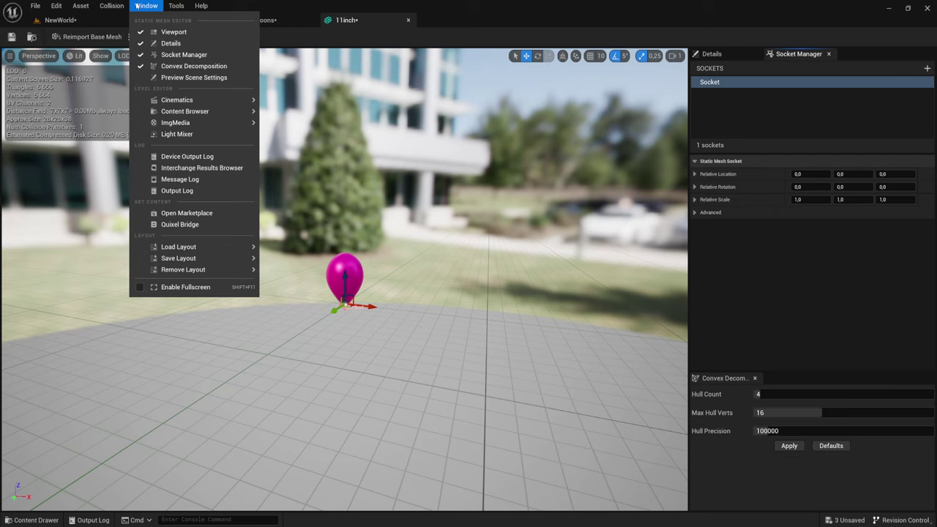
mouse_move(176, 6)
mouse_move(125, 8)
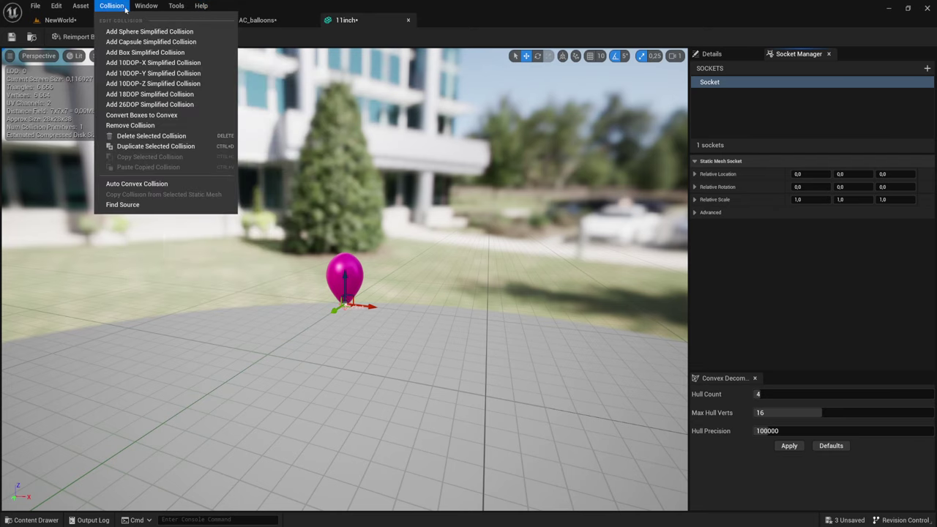
mouse_move(81, 9)
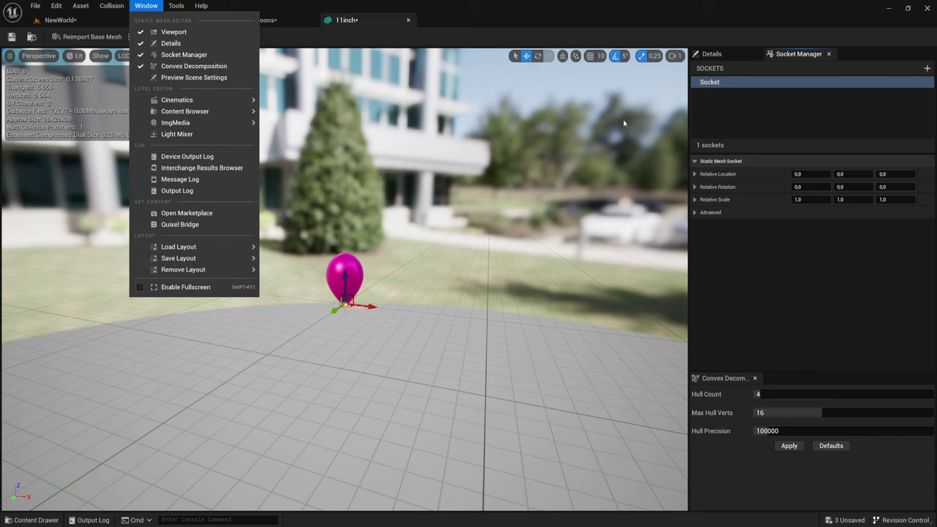
left_click(341, 284)
Drag the socket down below the balloon to about Z -32.71.
left_click_drag(342, 283, 342, 318)
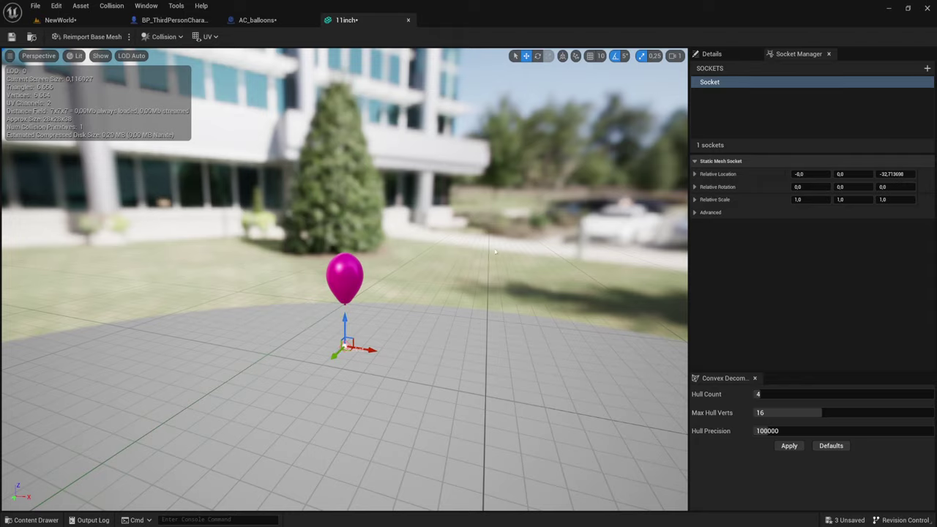
mouse_move(495, 252)
right_mouse_down()
mouse_move(483, 234)
mouse_move(498, 252)
right_mouse_up()
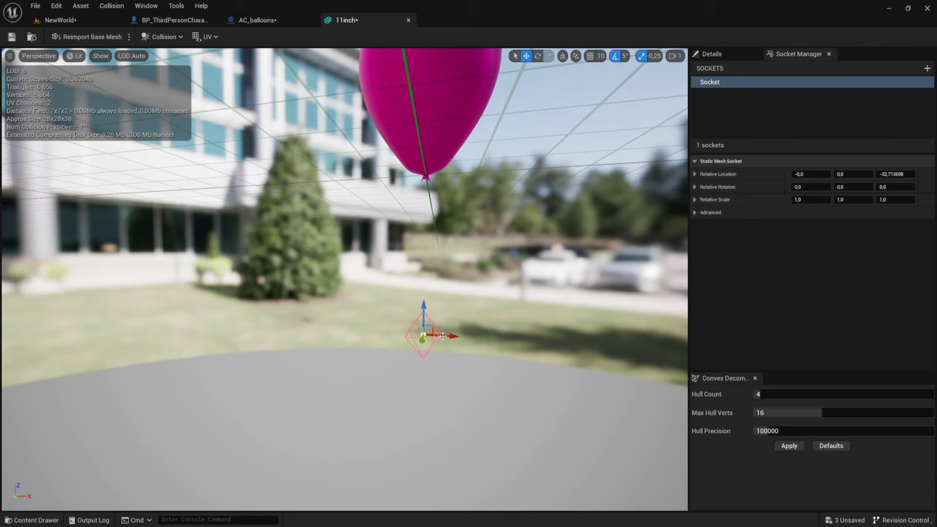
left_click_drag(443, 336, 449, 336)
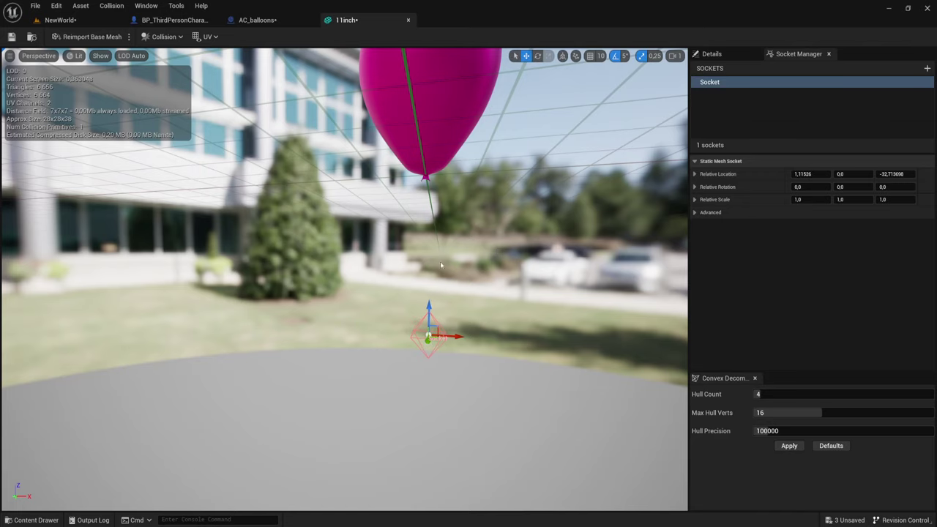
right_click_drag(450, 194, 135, 64)
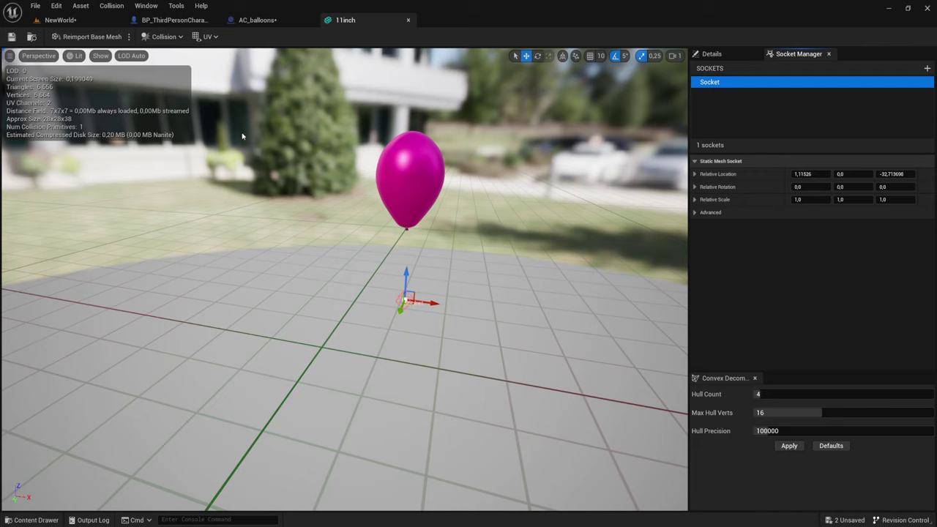
Select the Shar balloon component and enable Simulate Physics.
left_click(408, 20)
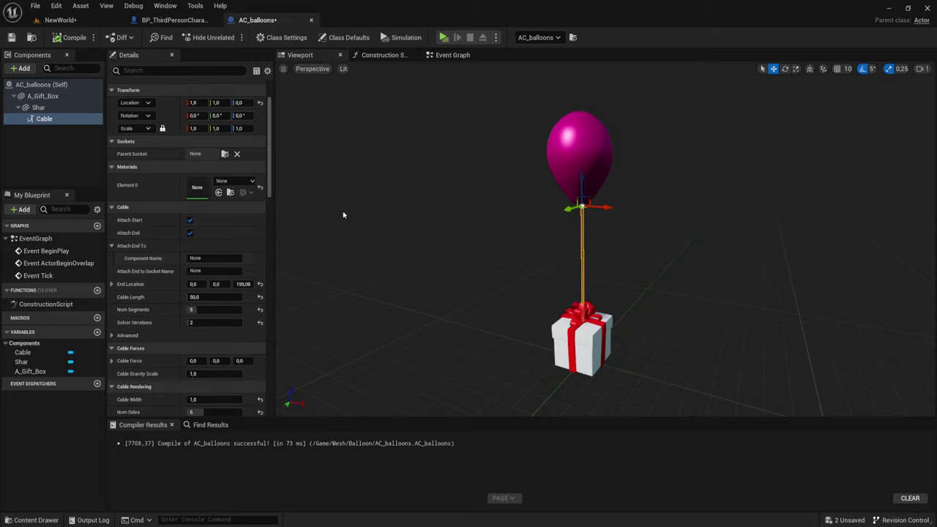
left_click(38, 108)
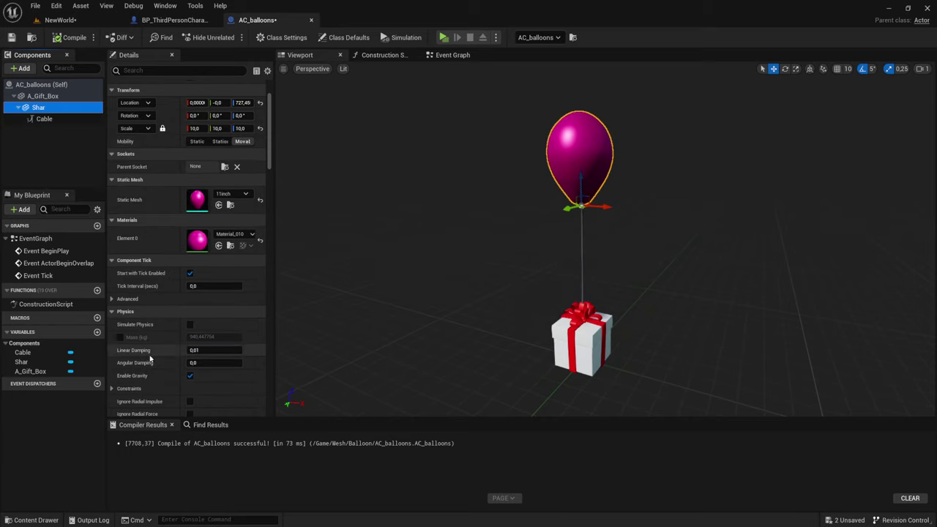
scroll(159, 353, "down", 2)
left_click(191, 234)
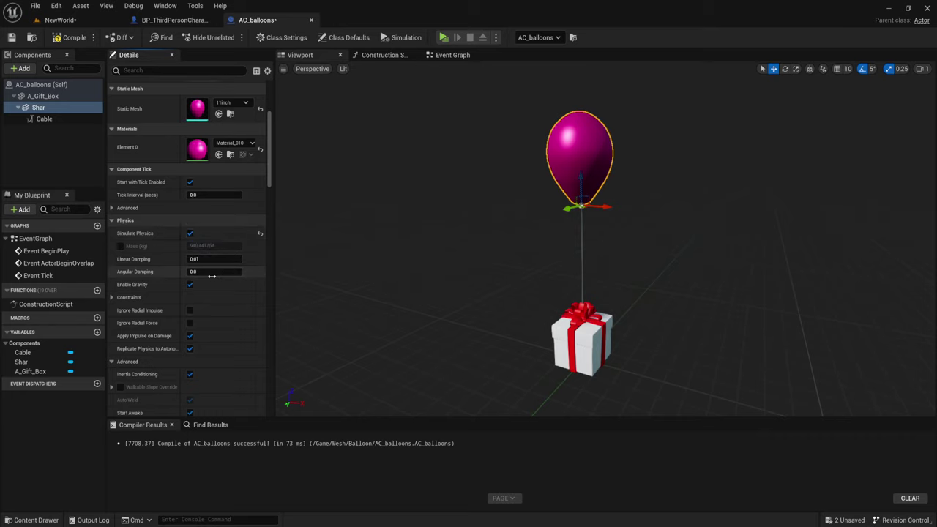
Override the balloon's Mass (kg) with a value of 0,05.
scroll(184, 219, "down", 2)
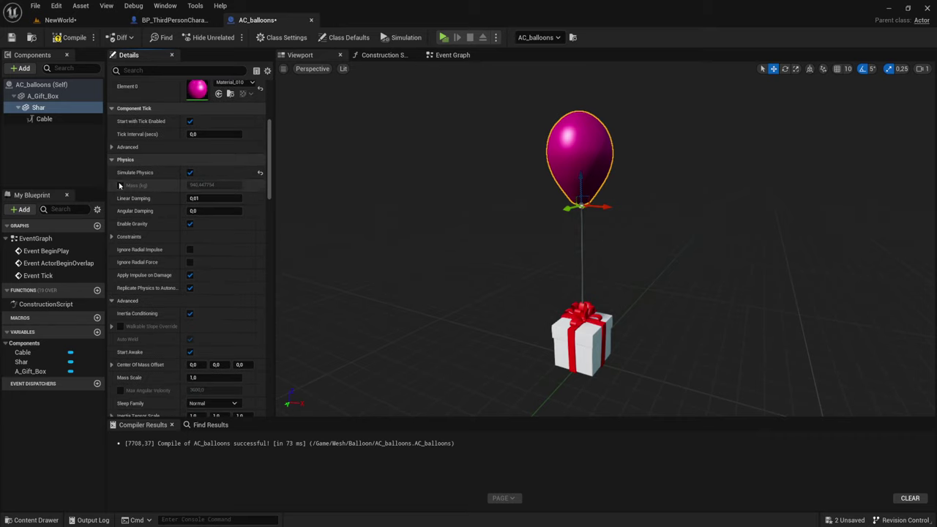
left_click(121, 186)
left_click(213, 186)
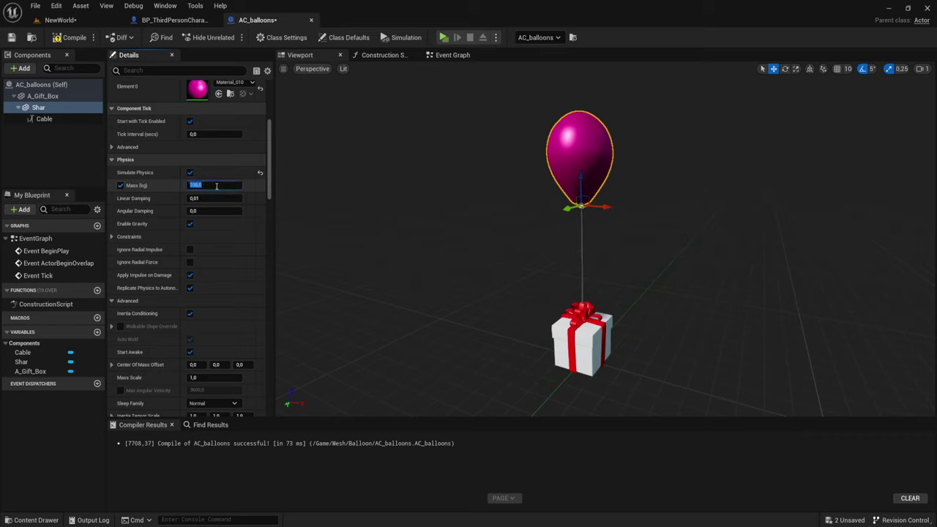
type("0,1")
key("BackSpace")
left_click(198, 186)
double_click(202, 186)
Review Shar's Physics settings, then select the Cable component.
scroll(227, 283, "down", 2)
scroll(227, 283, "down", 2)
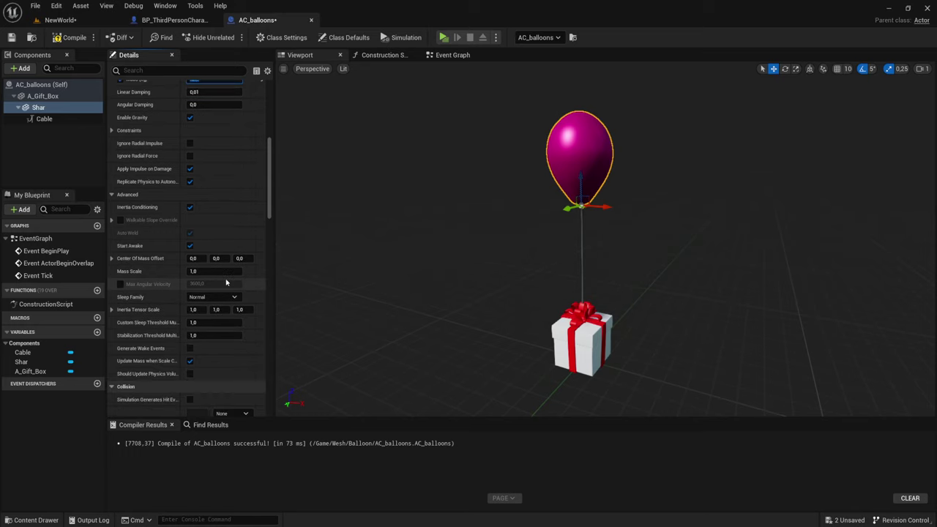
scroll(226, 282, "down", 2)
scroll(226, 283, "down", 2)
scroll(227, 282, "up", 3)
scroll(223, 279, "up", 3)
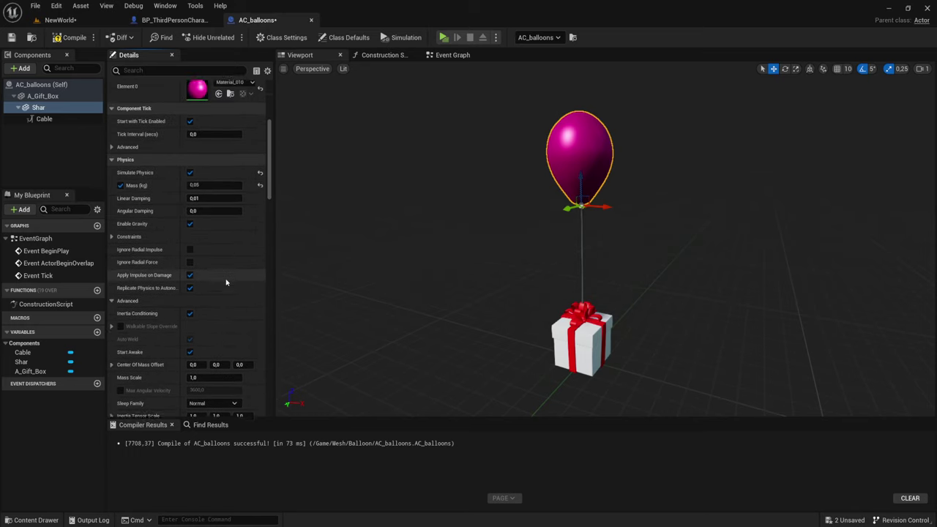
scroll(220, 277, "up", 1)
scroll(213, 275, "up", 1)
scroll(223, 197, "up", 2)
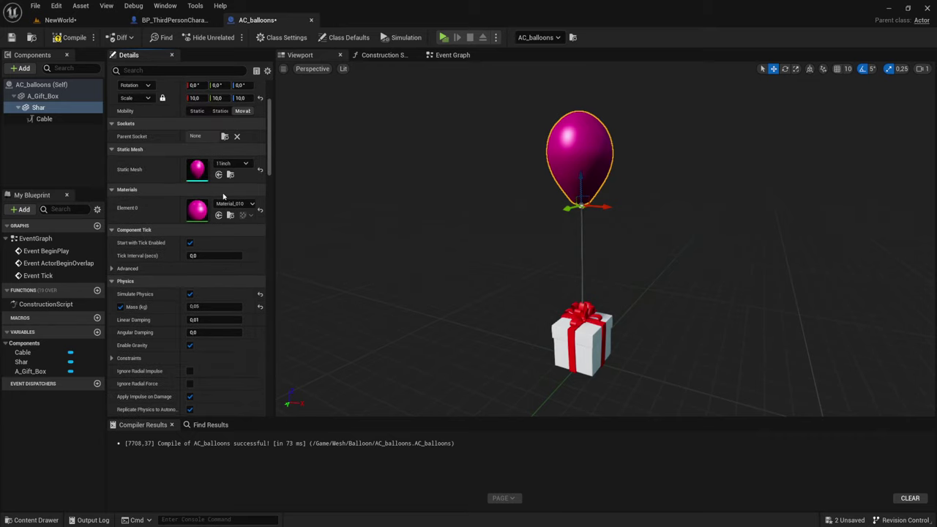
scroll(224, 198, "up", 3)
scroll(224, 199, "up", 2)
left_click(38, 119)
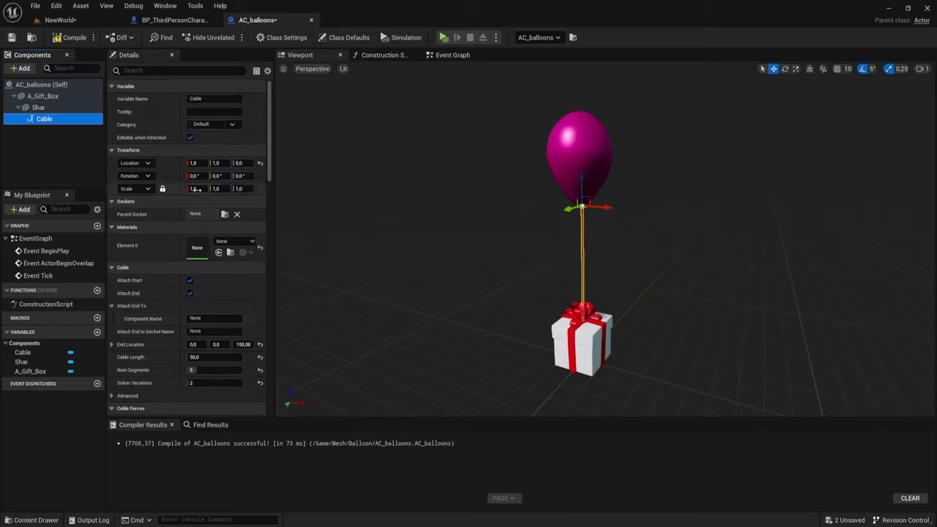
Copy the A_Gift_Box component's name from the Components tree.
scroll(206, 227, "down", 2)
scroll(206, 227, "down", 1)
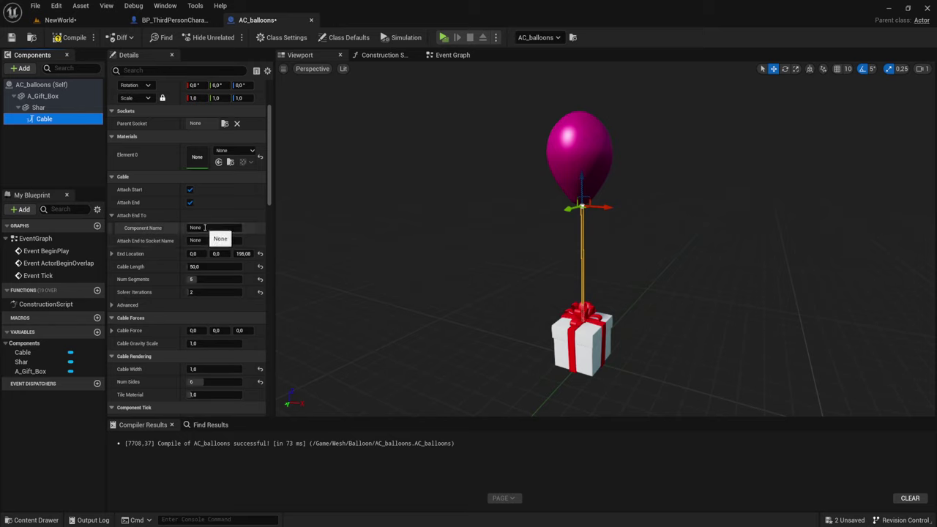
left_click(207, 228)
type("b")
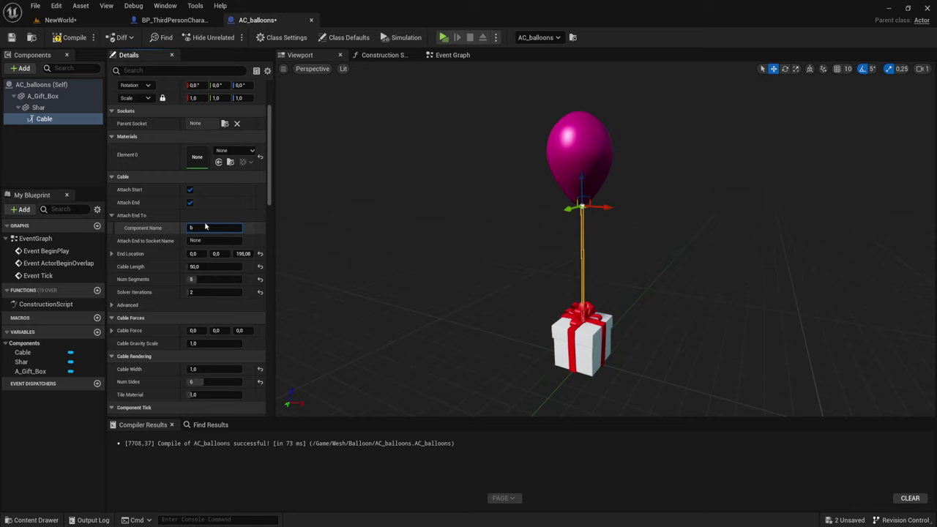
left_click(50, 97)
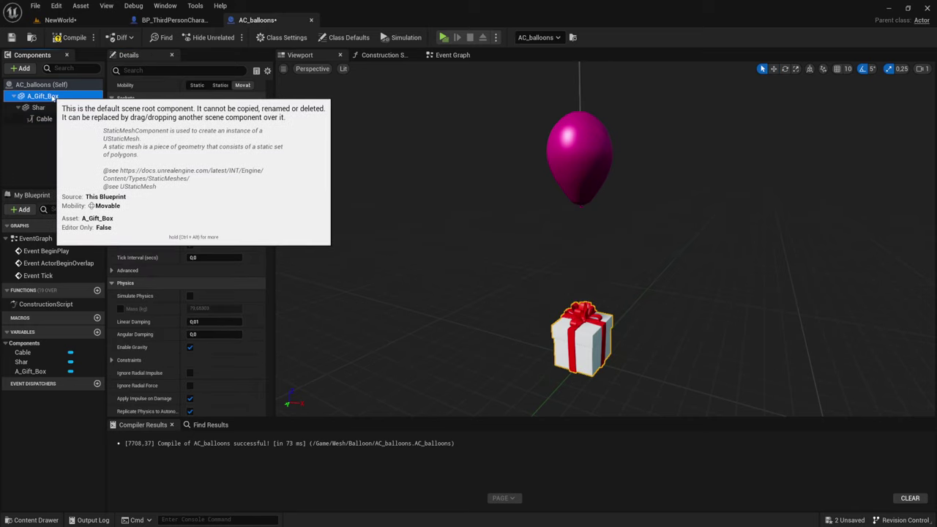
left_click(53, 96)
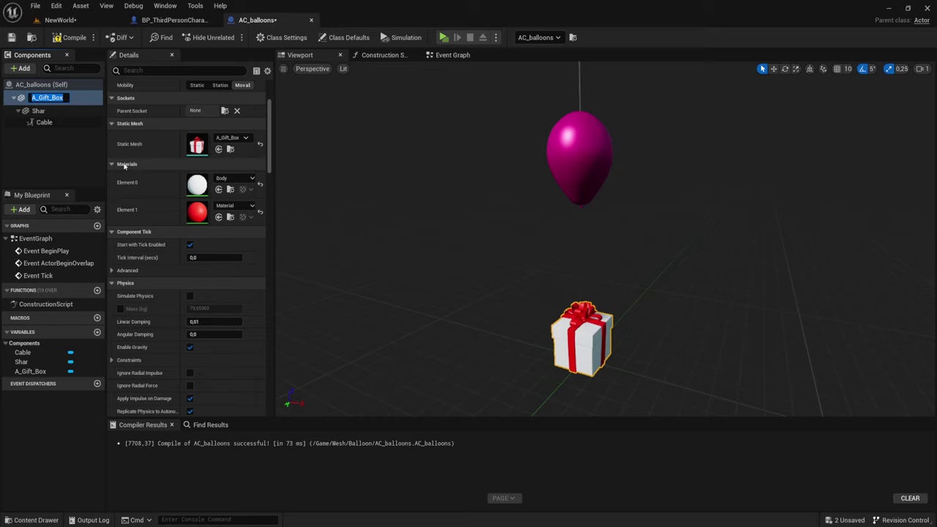
Set the Cable's Attach End To component name to A_Gift_Box and compile.
left_click(44, 120)
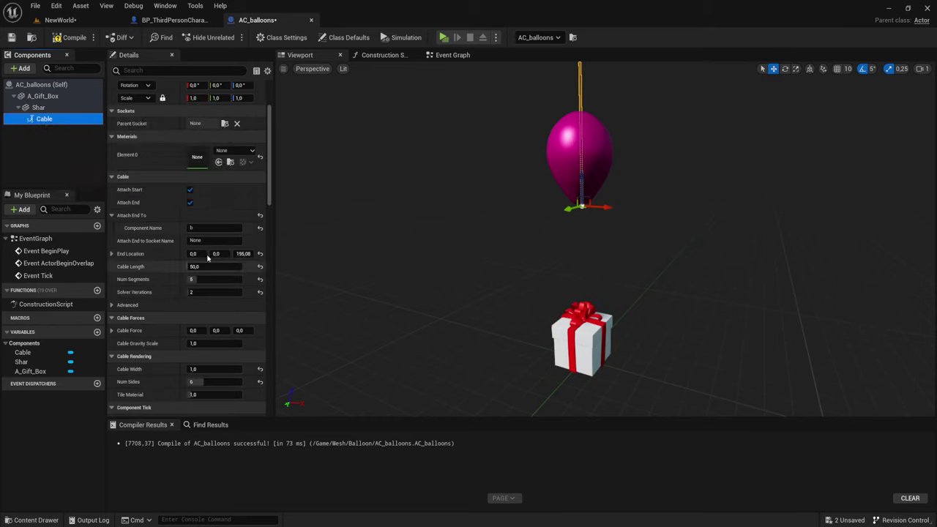
left_click(216, 229)
type("A_Gift_Box")
left_click(214, 241)
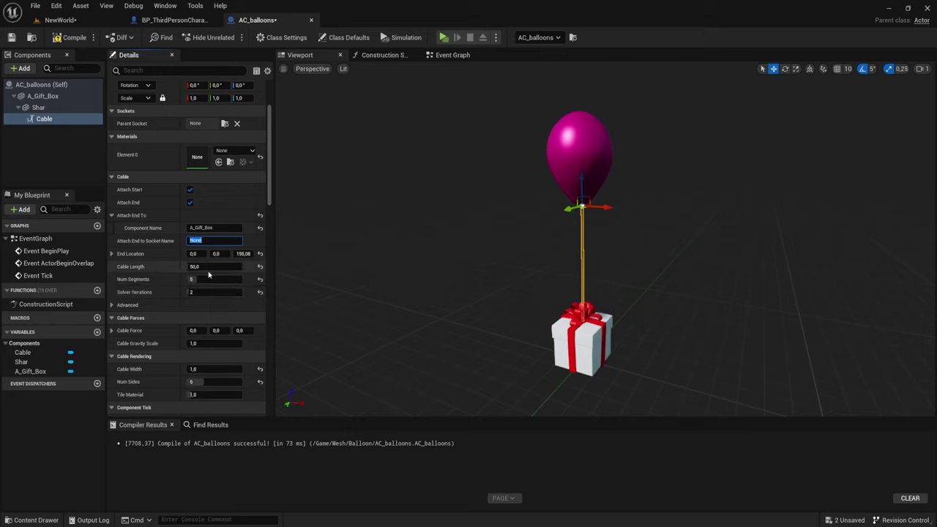
scroll(194, 217, "down", 3)
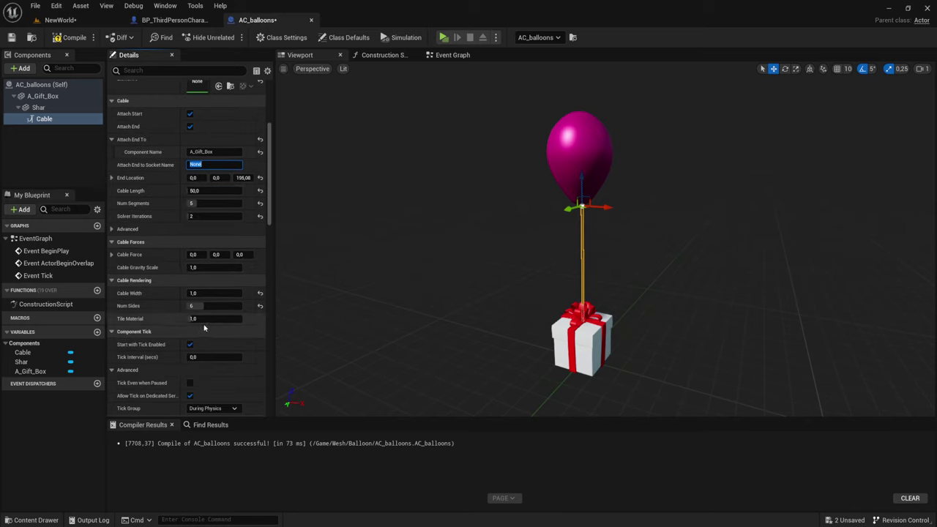
left_click(34, 134)
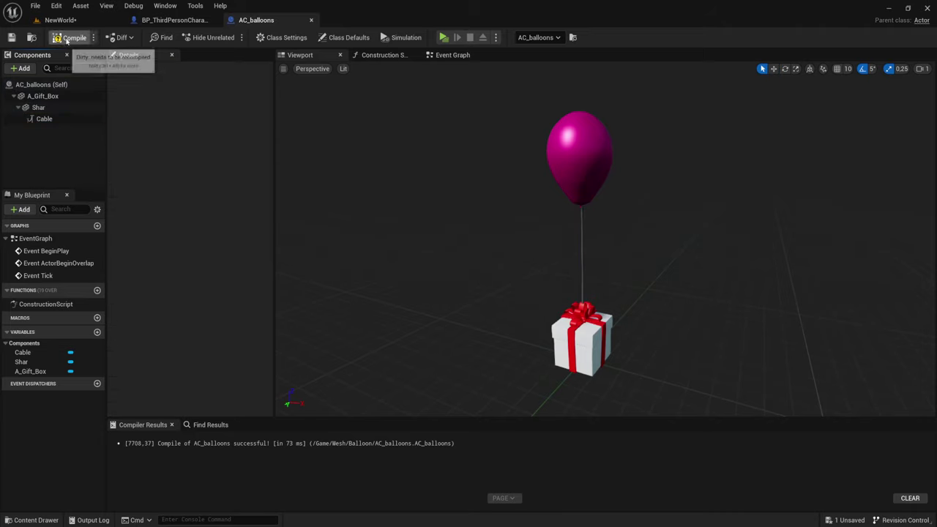
Play-test the tethered balloon in the NewWorld level, then return to the AC_balloons Blueprint.
left_click(60, 20)
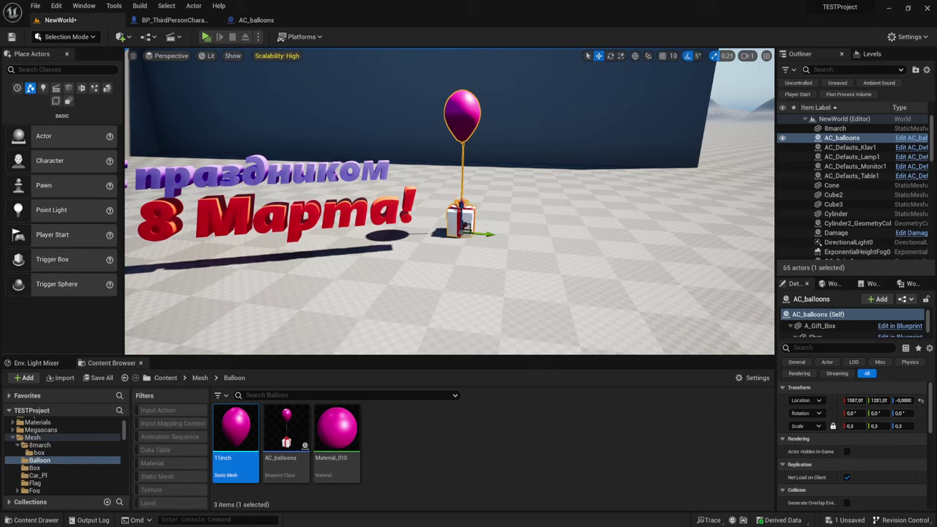
left_click(205, 37)
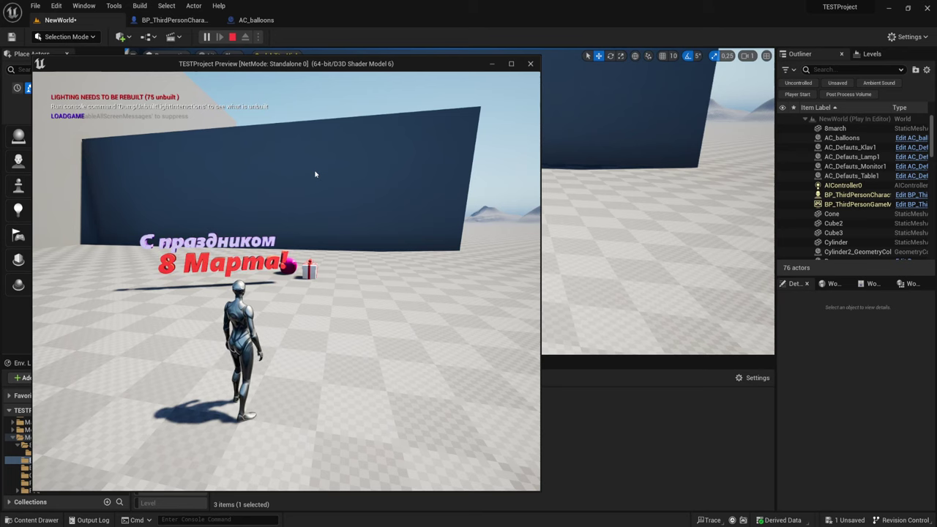
key("Escape")
left_click(279, 20)
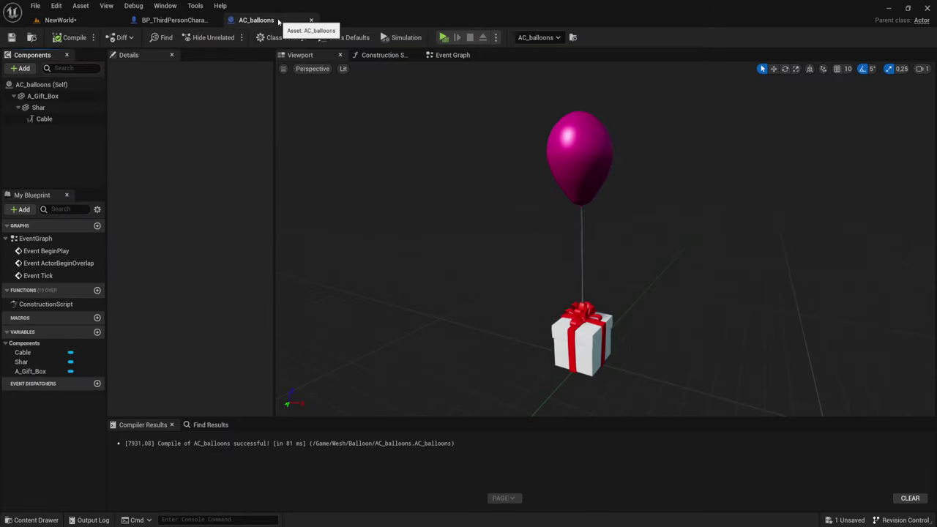
Delete the Event ActorBeginOverlap and Event Tick nodes, keeping Event BeginPlay in the Event Graph.
left_click(459, 57)
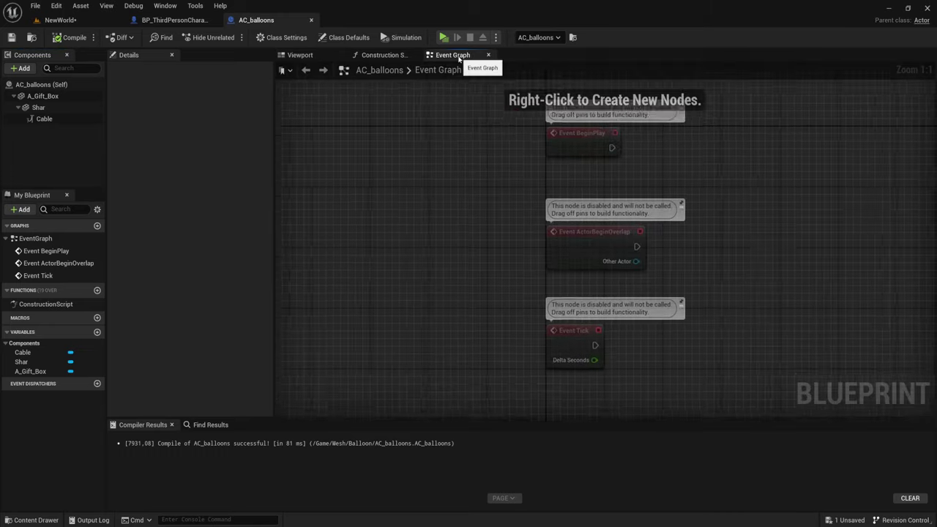
right_click_drag(501, 324, 446, 304)
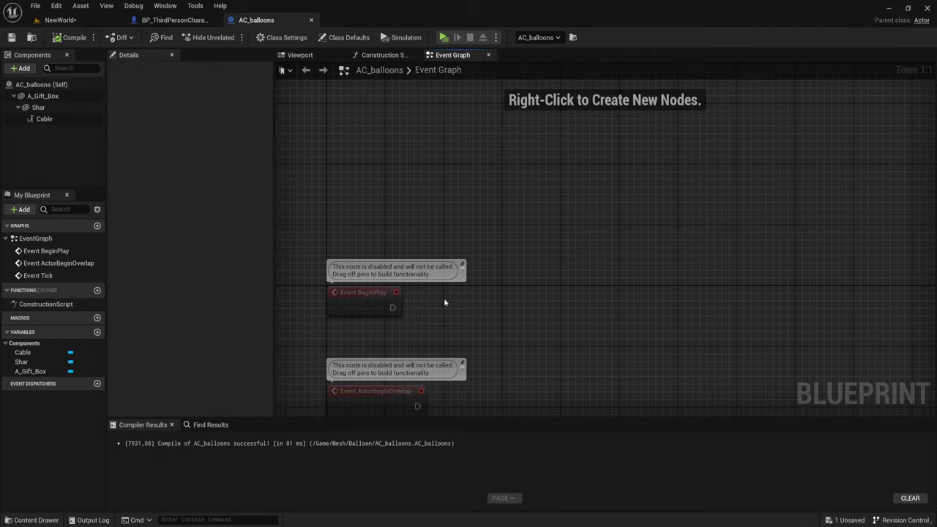
left_click_drag(348, 309, 351, 157)
scroll(442, 249, "down", 2)
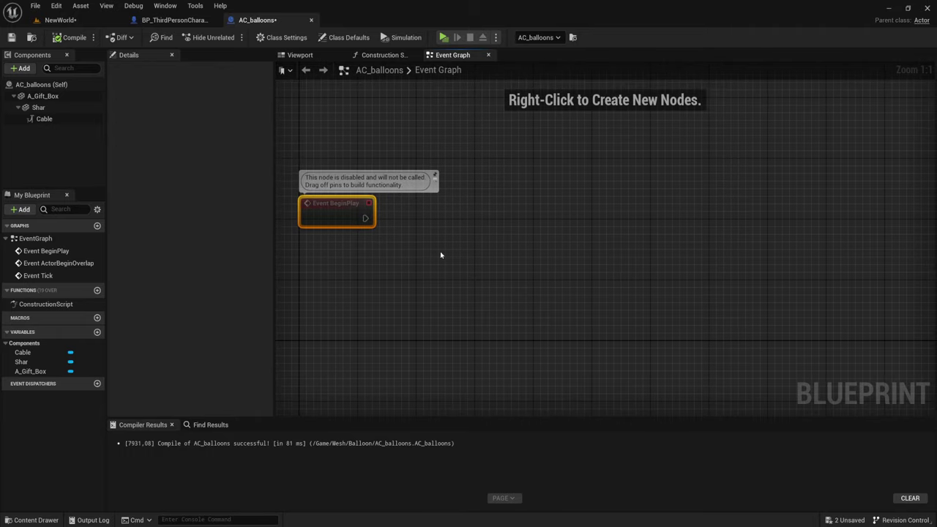
key("Delete")
key("Home")
key("ctrl+a")
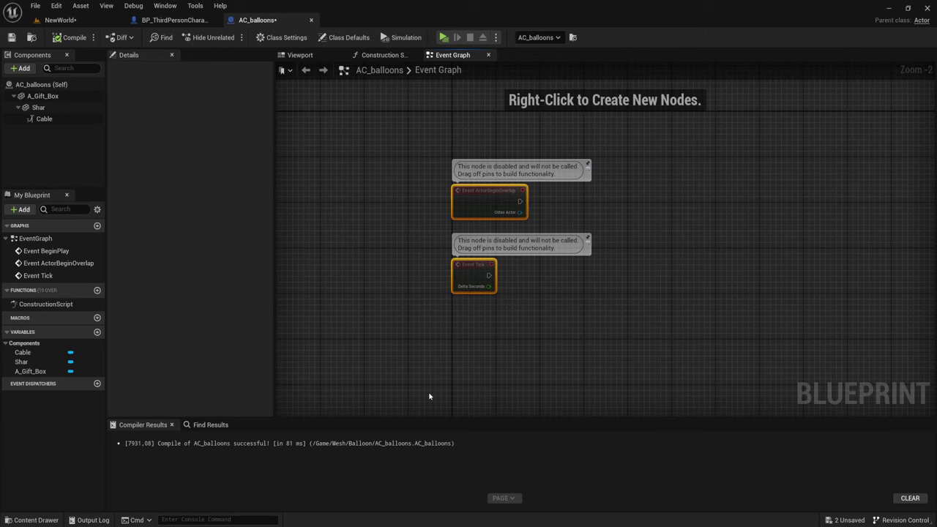
key("Delete")
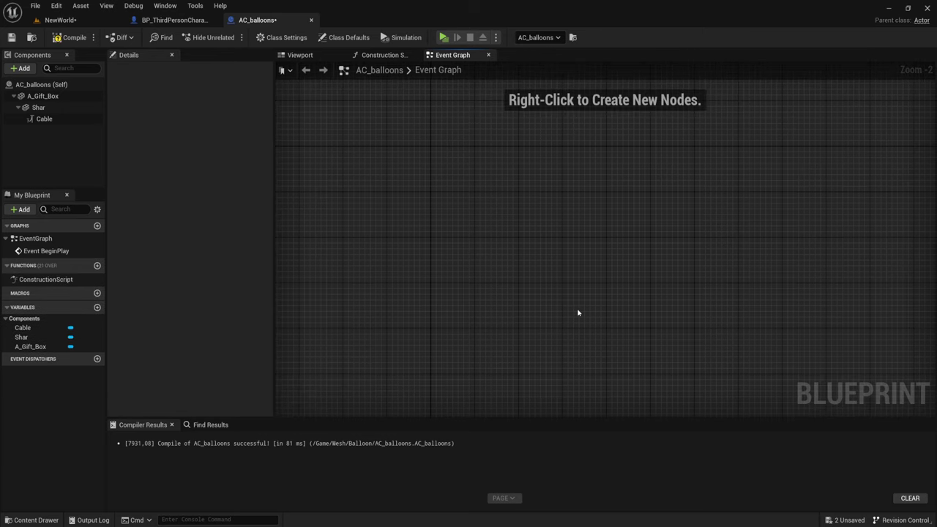
key("Home")
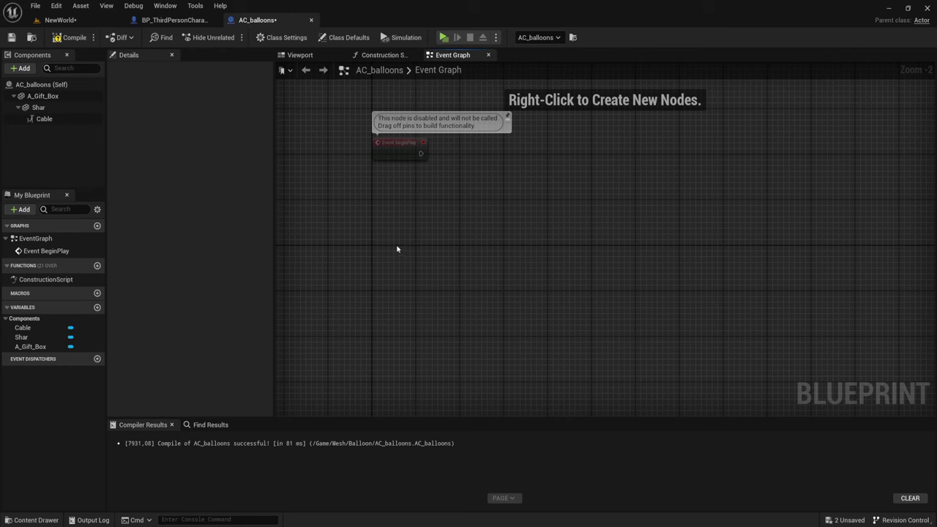
mouse_move(397, 252)
right_mouse_down()
mouse_move(415, 207)
mouse_move(409, 215)
right_mouse_up()
Add a custom event named vverh and position it in the graph.
right_click(381, 283)
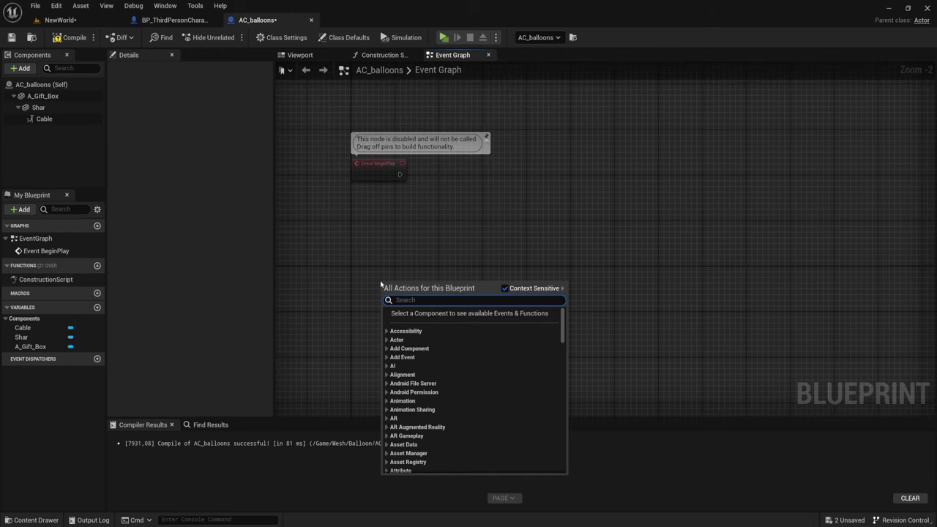
type("cust")
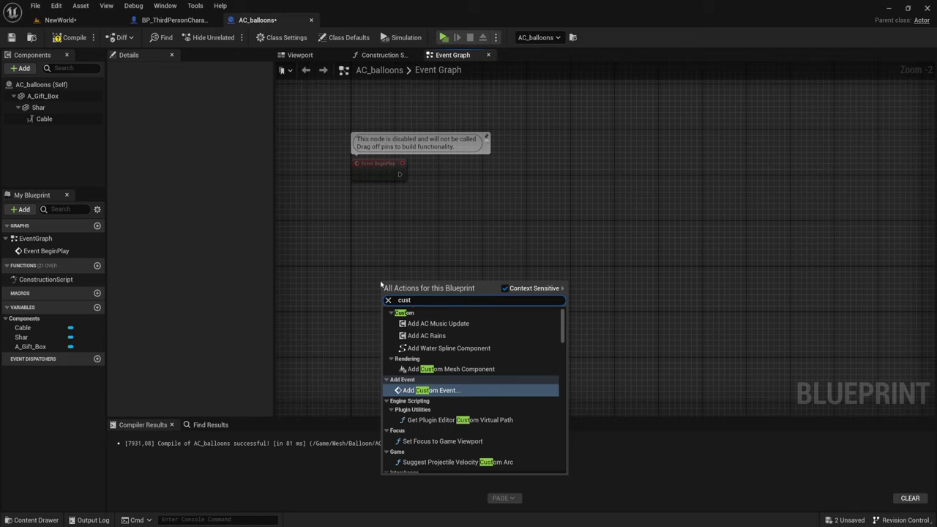
left_click(418, 389)
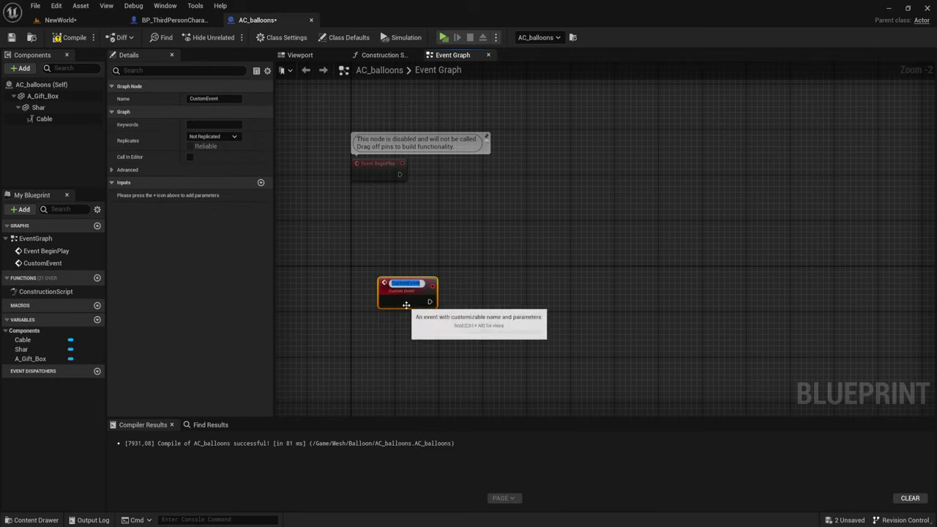
type("vver")
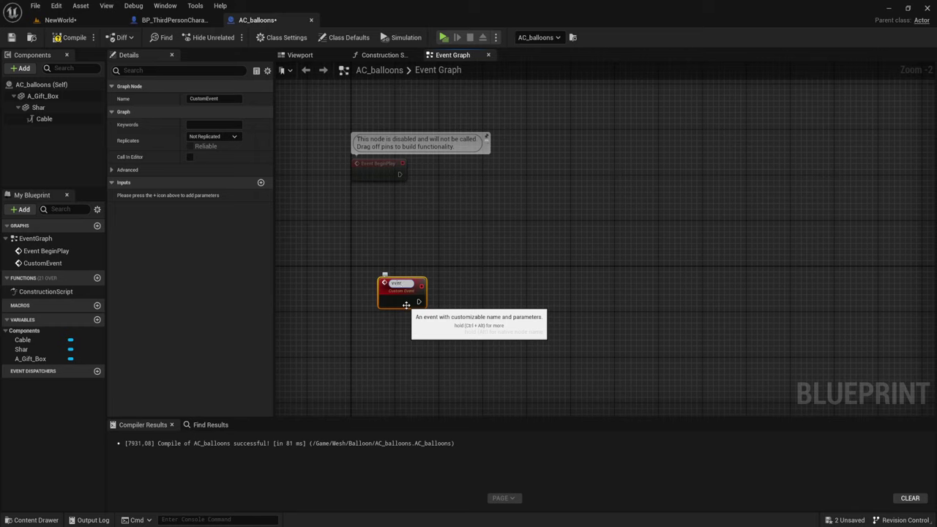
type("h")
key("Return")
mouse_move(407, 305)
left_mouse_down()
mouse_move(375, 343)
mouse_move(374, 330)
left_mouse_up()
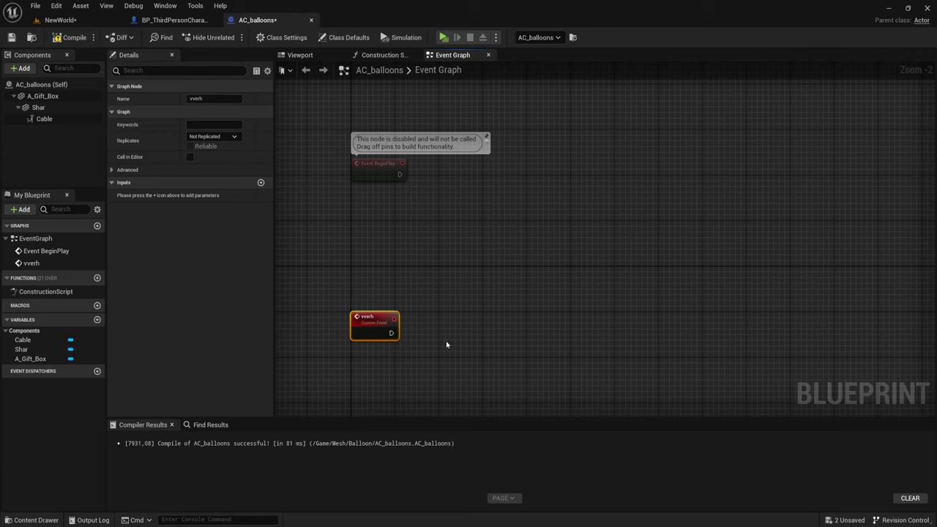
right_click_drag(430, 304, 413, 194)
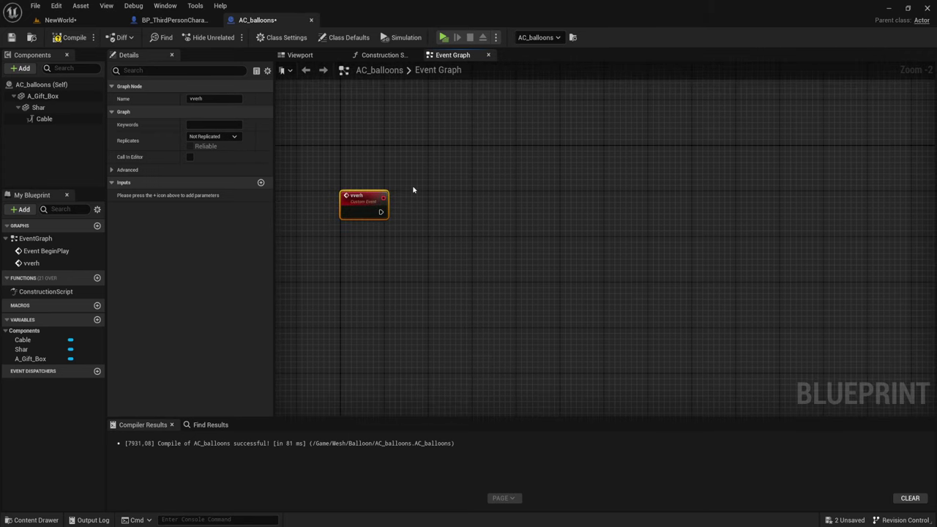
right_click_drag(413, 190, 413, 198)
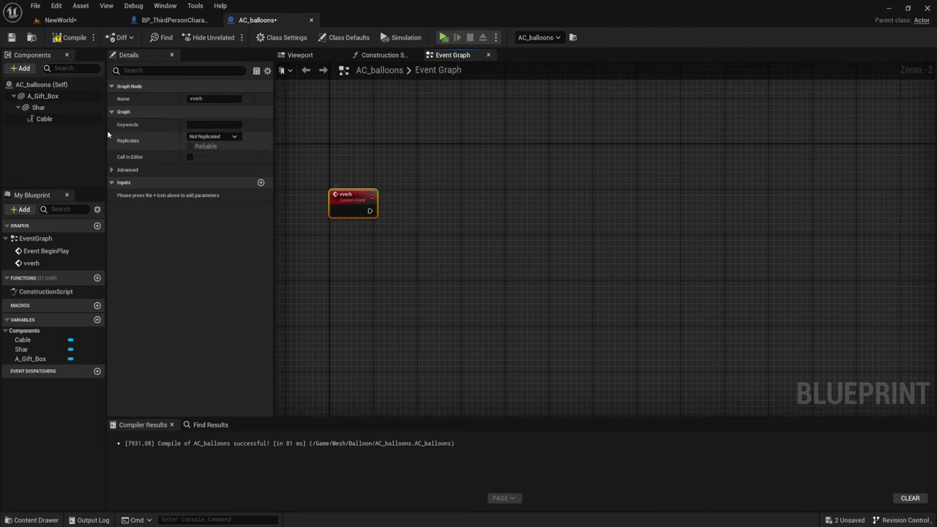
right_click_drag(450, 221, 447, 206)
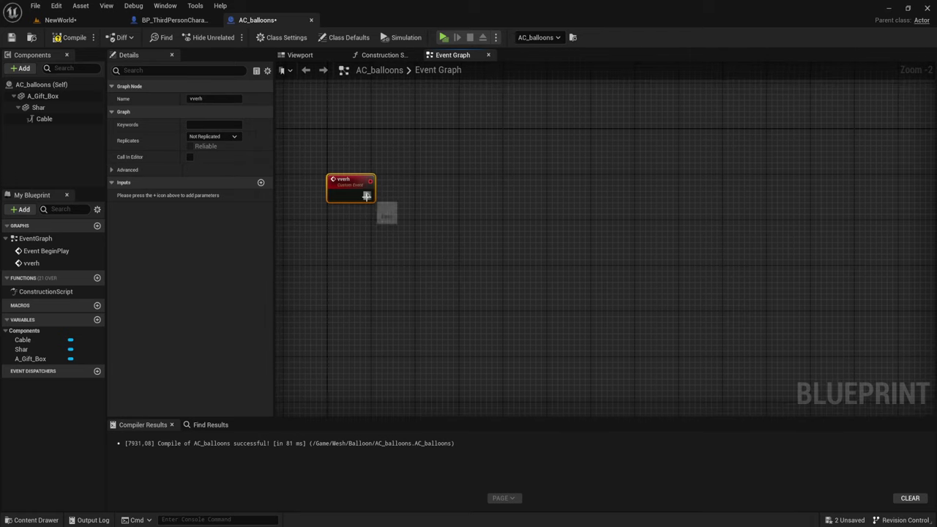
Add a Set Timer by Event node driven by the vverh event.
left_click_drag(368, 196, 454, 187)
type("set")
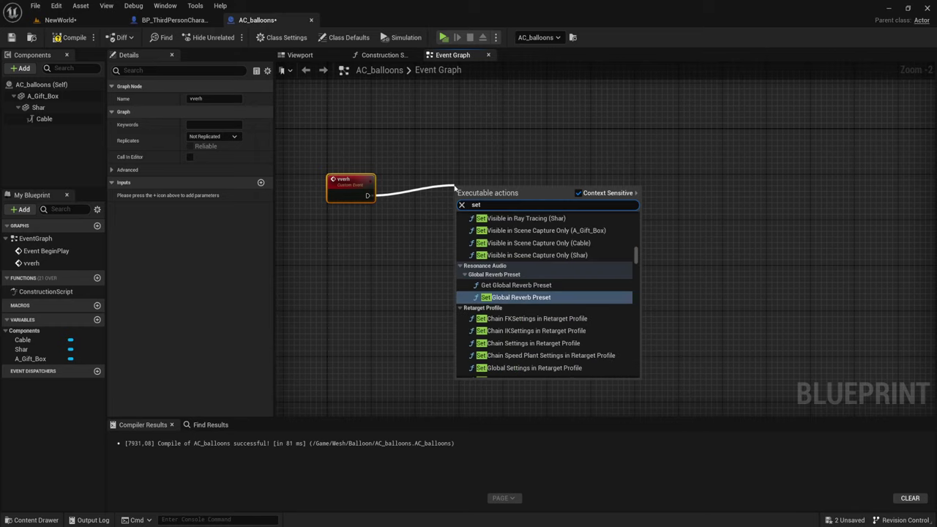
type(" tim")
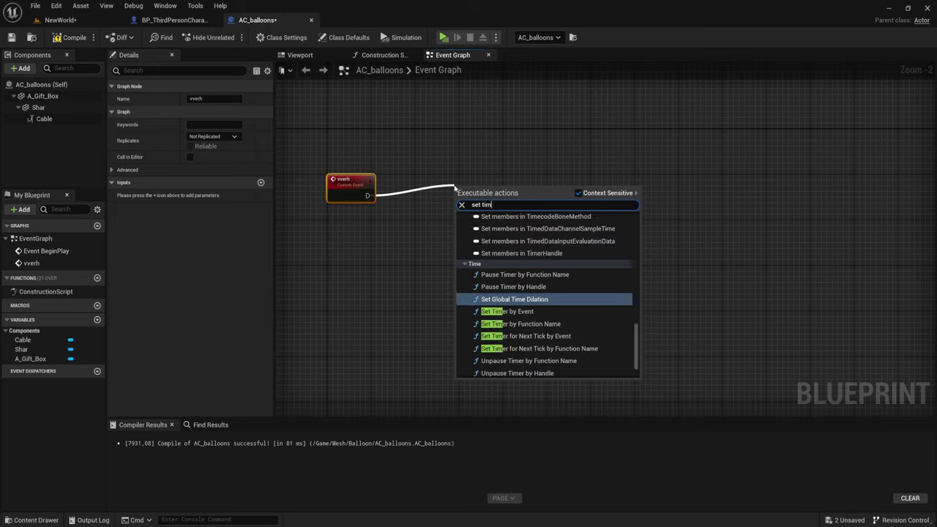
type("er")
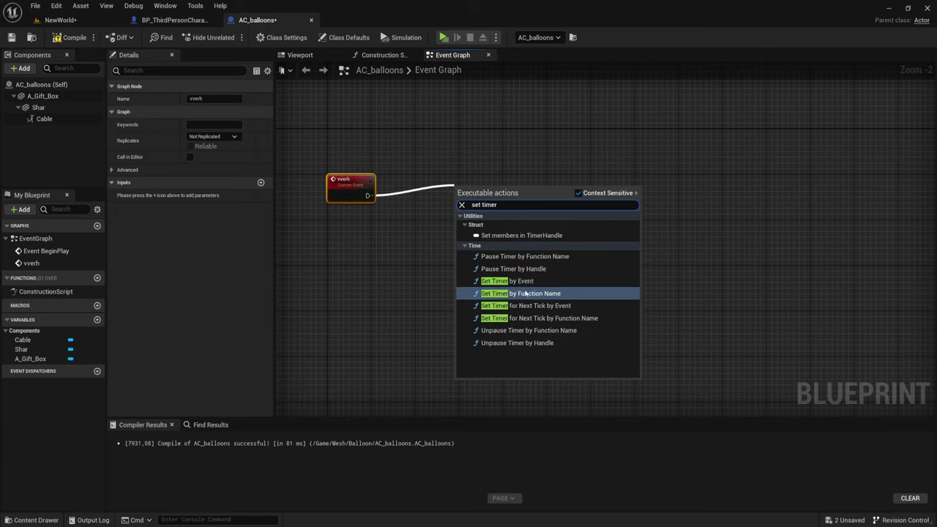
left_click(488, 281)
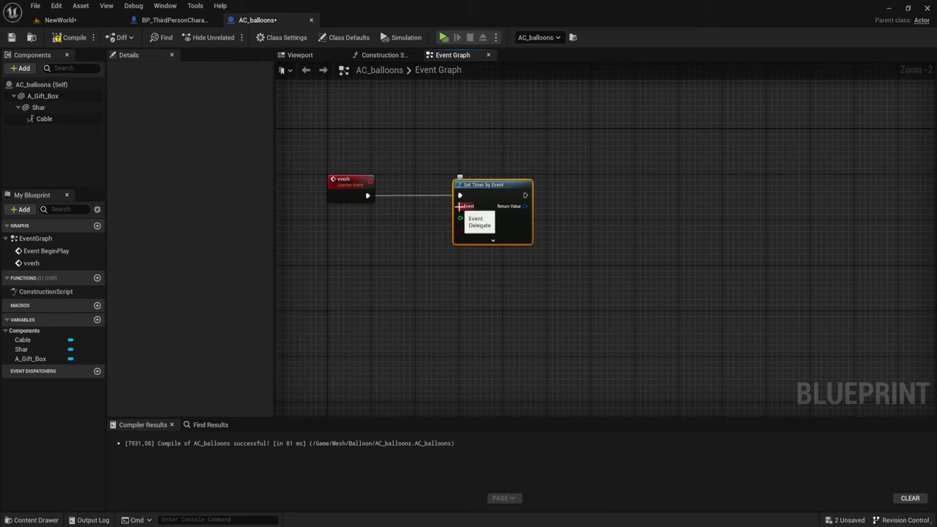
Bind a new custom event named go to the timer's Event pin.
left_click_drag(460, 207, 417, 294)
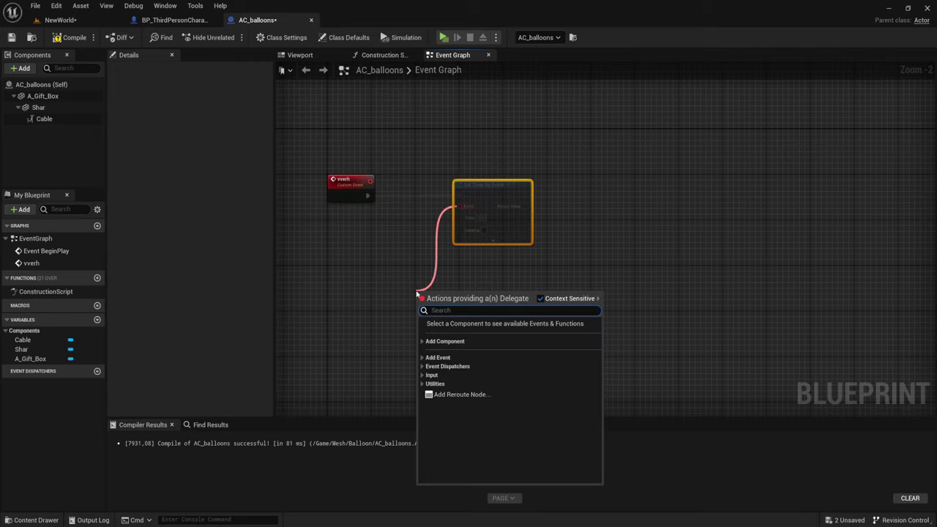
type("Go")
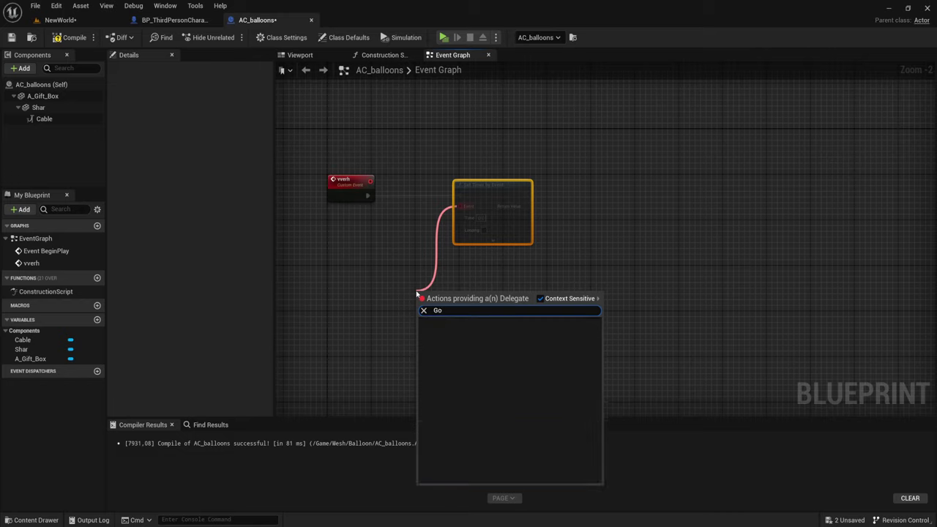
key("BackSpace")
key("BackSpace")
type("cust")
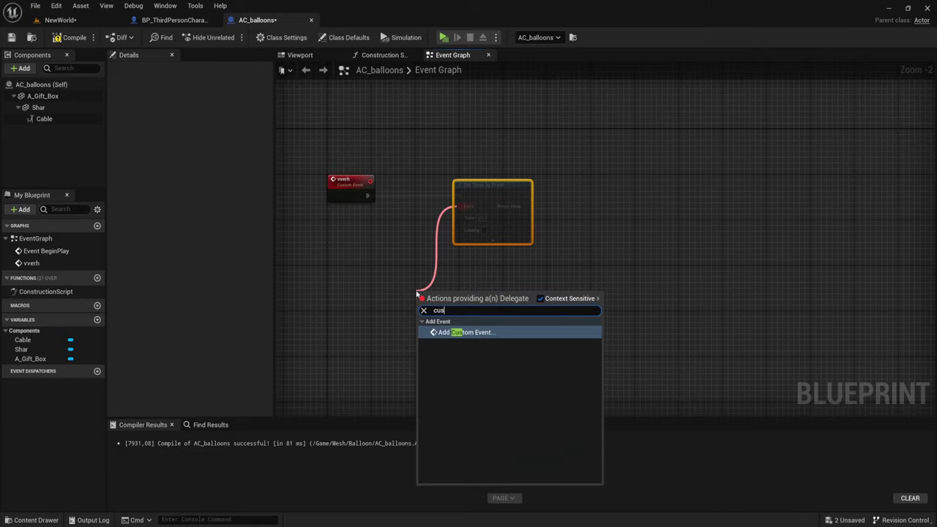
key("Return")
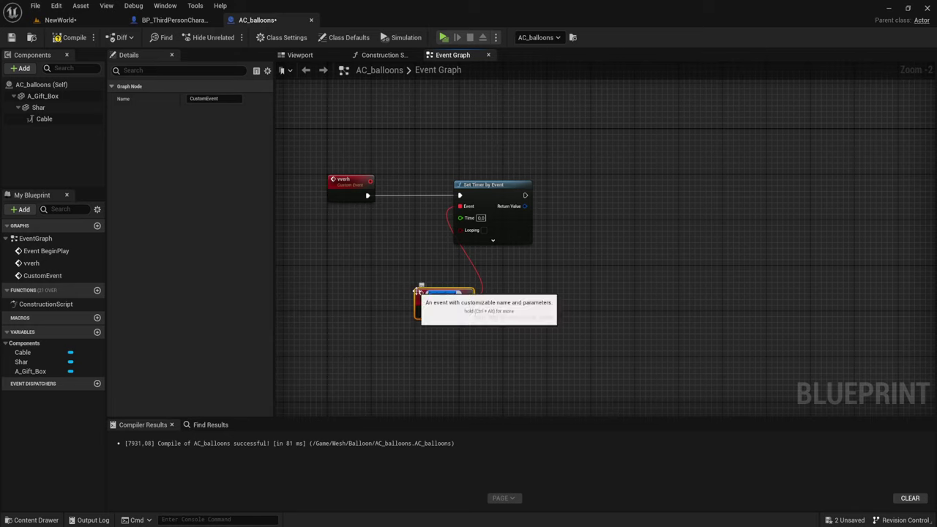
type("up")
key("Return")
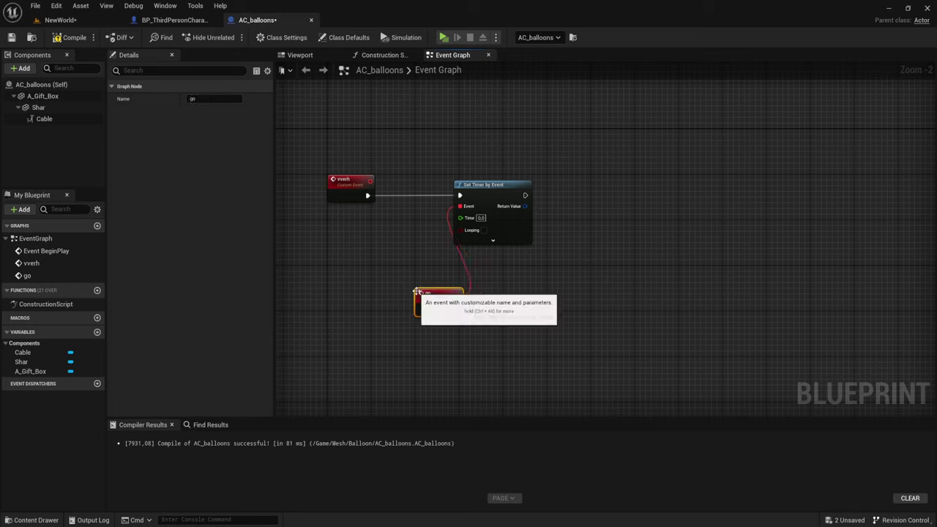
left_click_drag(439, 293, 384, 287)
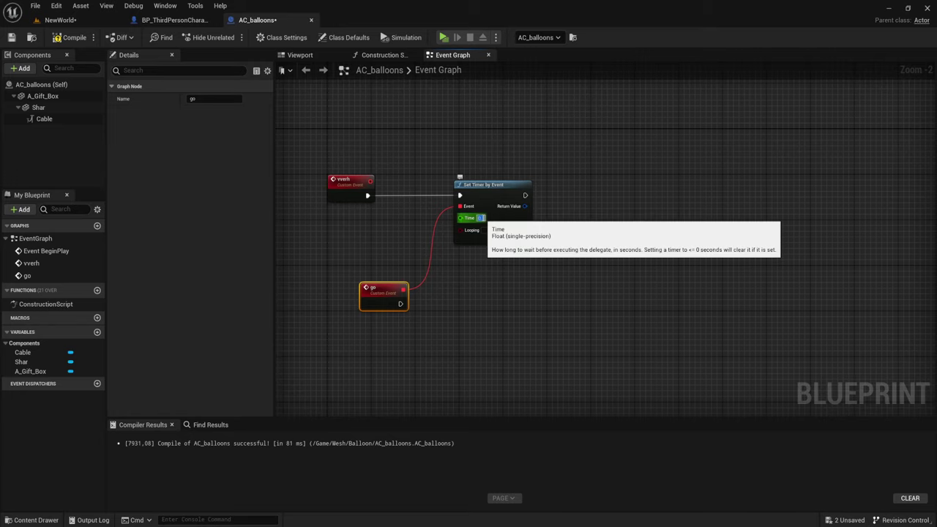
Set the 0.1-second timer to Looping and reposition the go event node.
left_click(485, 231)
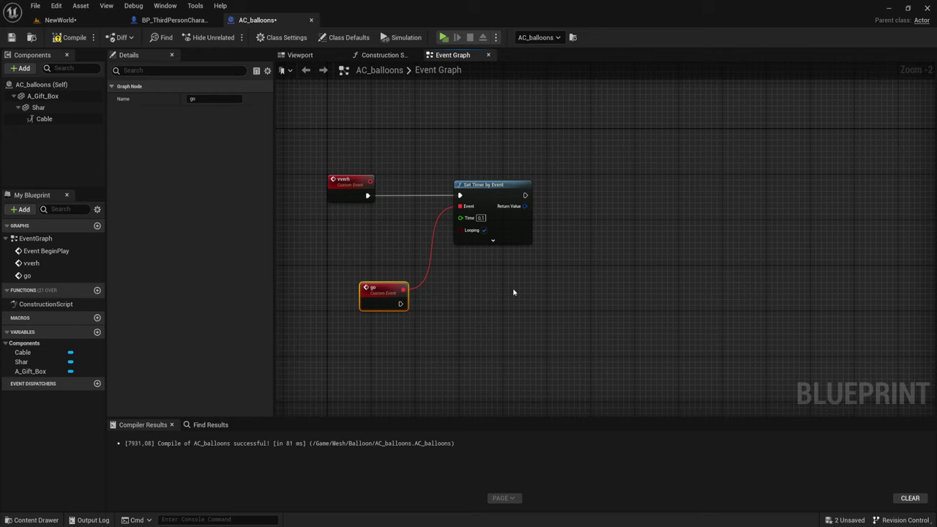
right_click_drag(496, 292, 500, 211)
scroll(500, 211, "up", 1)
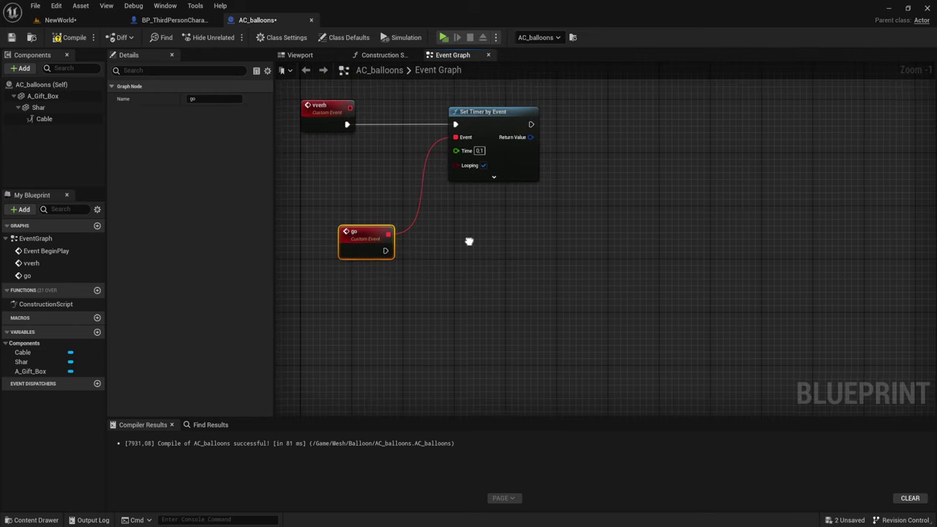
left_click_drag(370, 212, 338, 258)
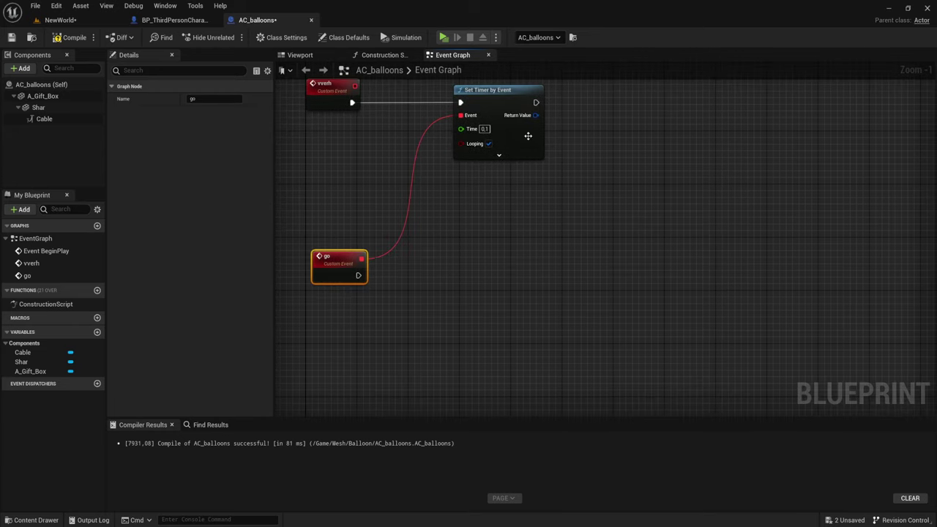
right_click_drag(455, 281, 463, 262)
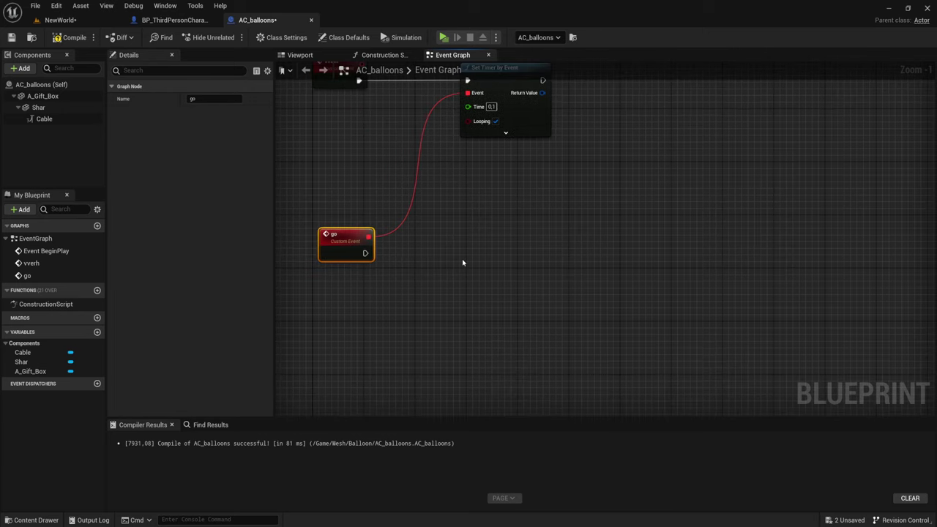
right_click_drag(462, 263, 463, 244)
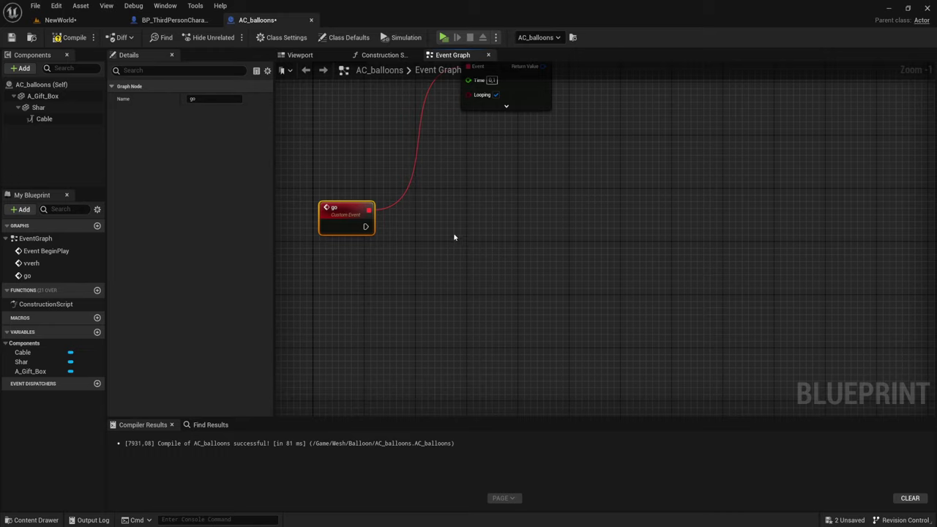
Add a Shar reference with an Add Force node triggered by the go event.
mouse_move(38, 108)
left_mouse_down()
mouse_move(410, 257)
mouse_move(503, 212)
left_mouse_up()
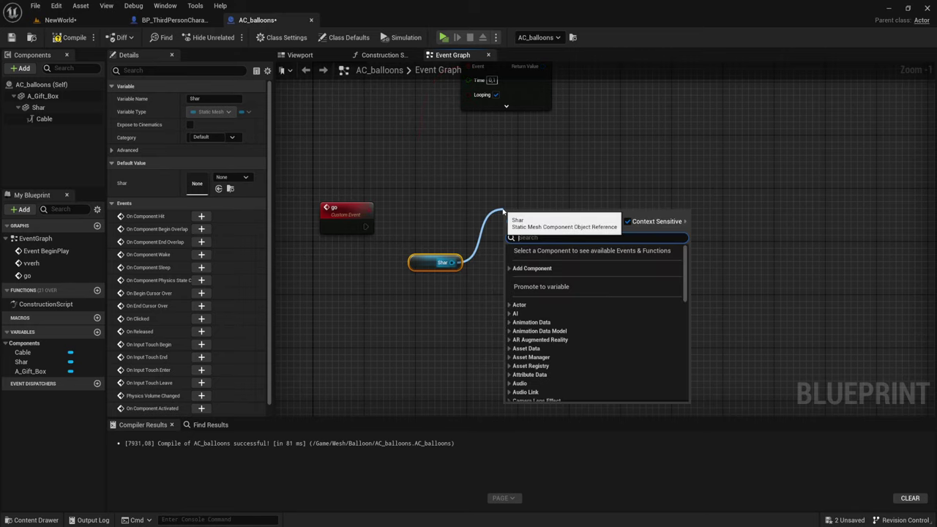
type("add")
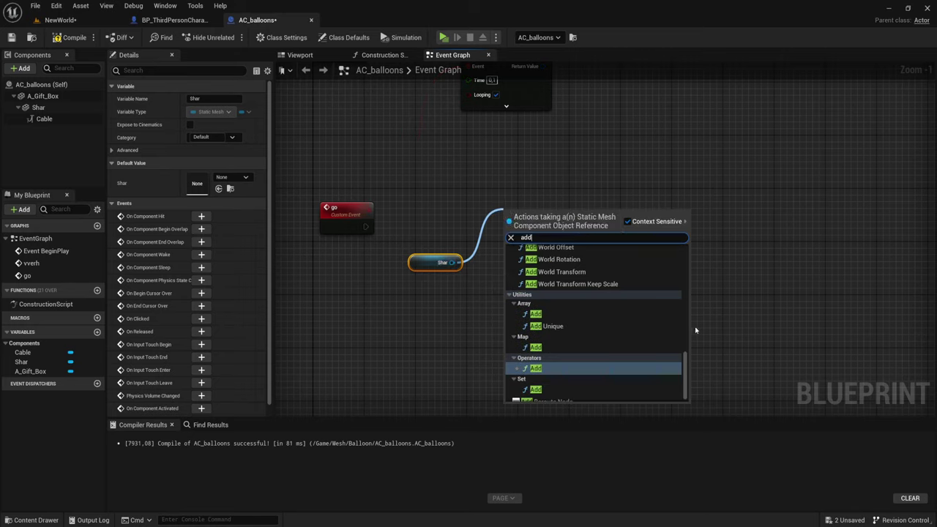
scroll(602, 333, "up", 6)
scroll(602, 333, "up", 3)
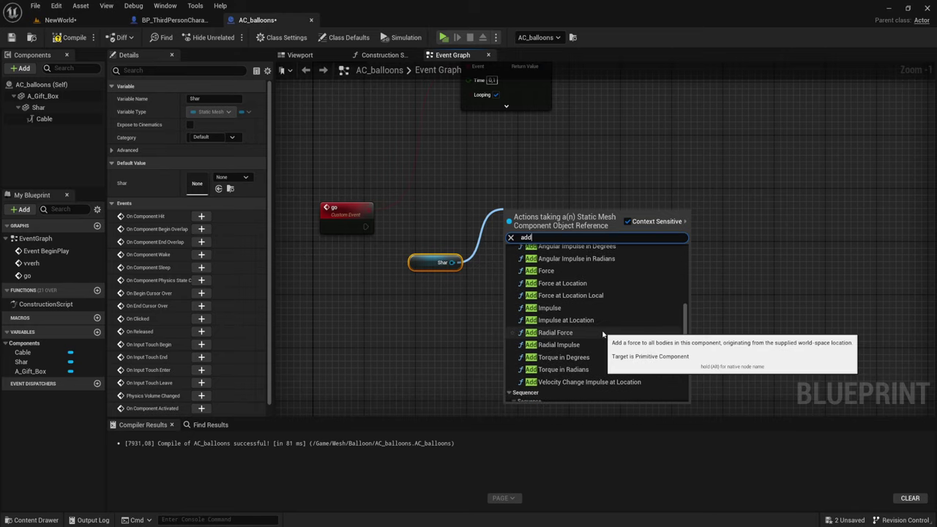
left_click(544, 271)
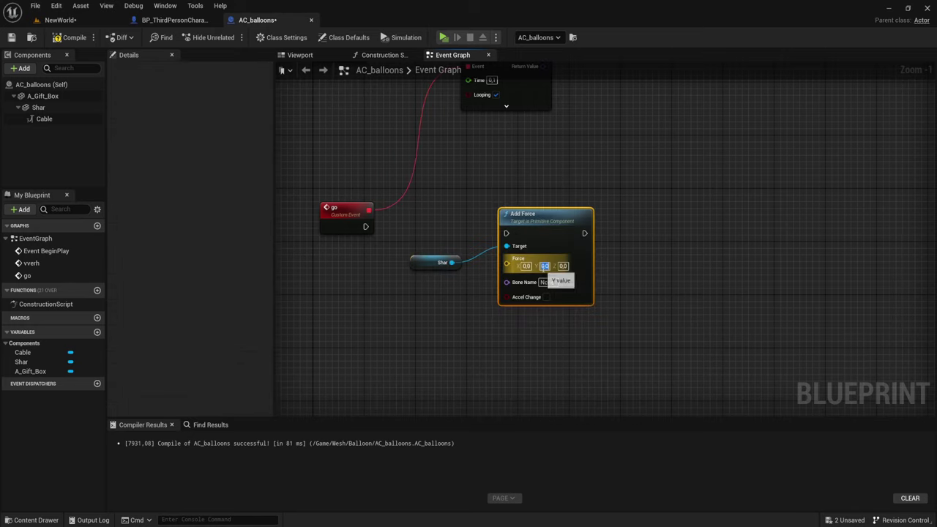
mouse_move(366, 227)
left_mouse_down()
mouse_move(506, 233)
mouse_move(528, 219)
left_mouse_up()
left_click_drag(436, 262, 422, 236)
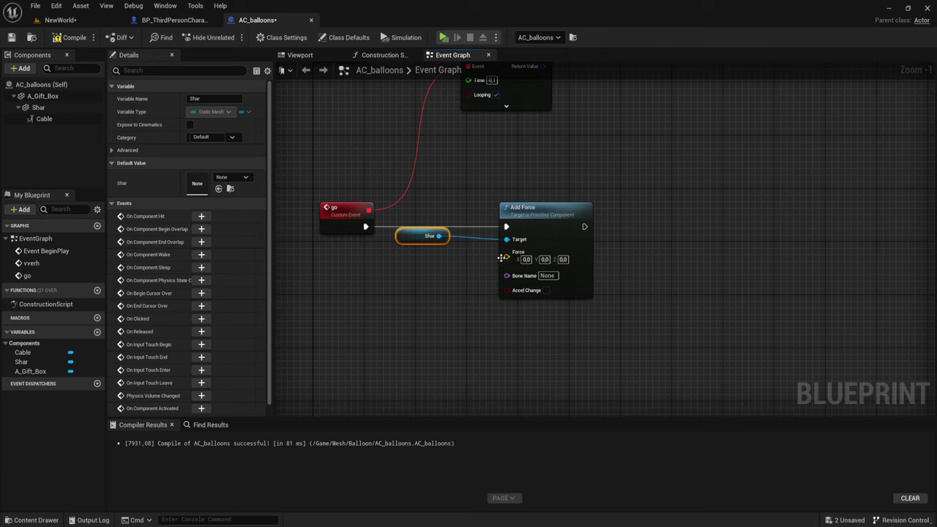
left_click_drag(507, 257, 404, 282)
right_click_drag(403, 282, 471, 251)
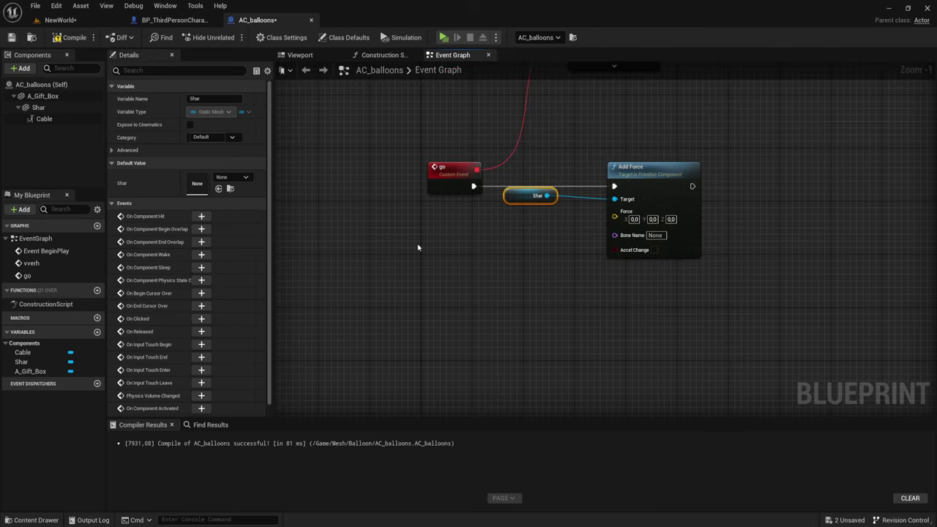
Add Get Actor Up Vector and feed its Return Value into a new Multiply node.
right_click(419, 247)
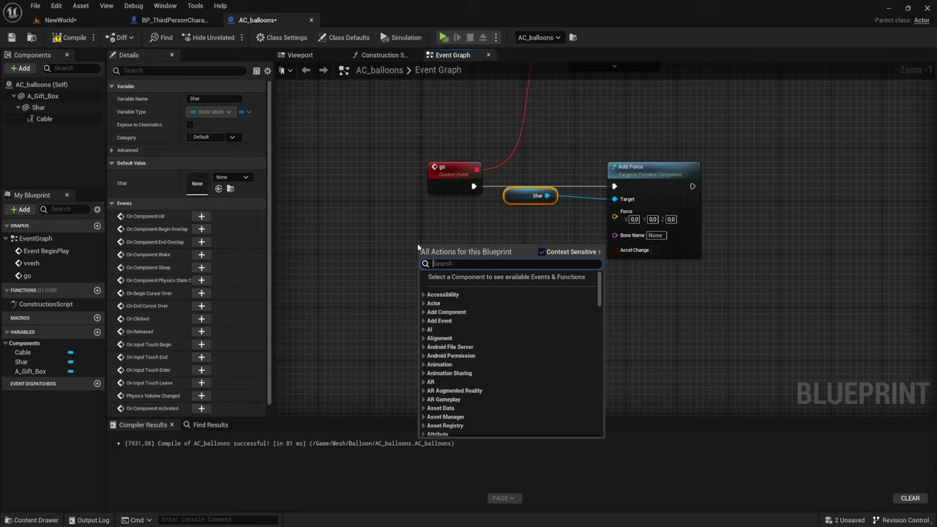
type("up")
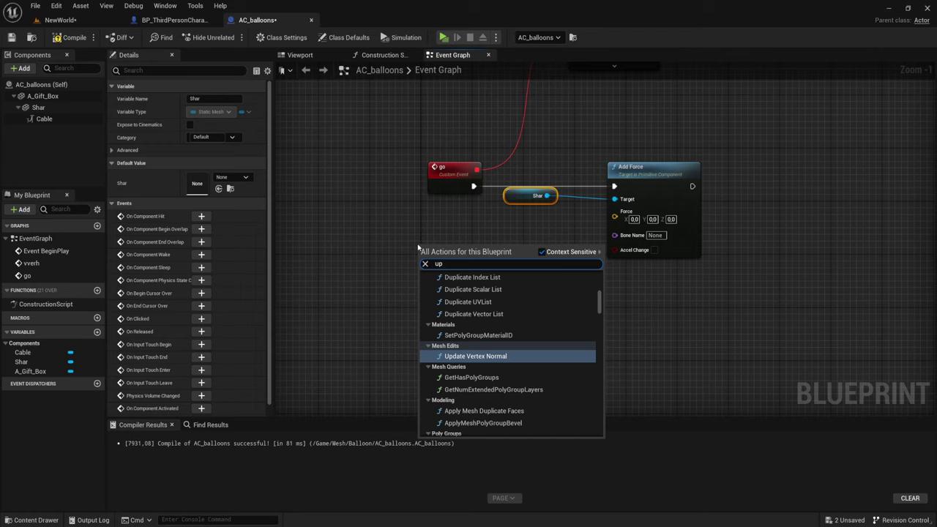
type(" ve")
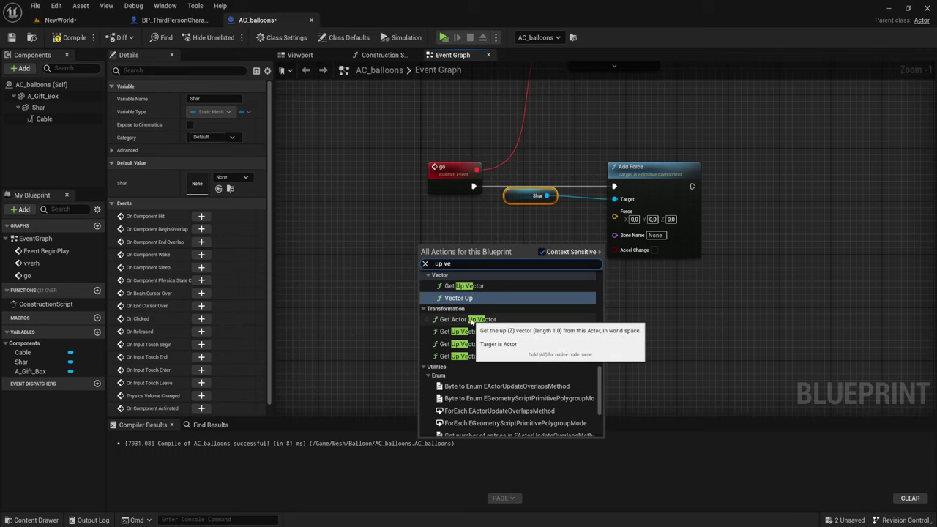
left_click(456, 320)
left_click_drag(473, 245, 477, 224)
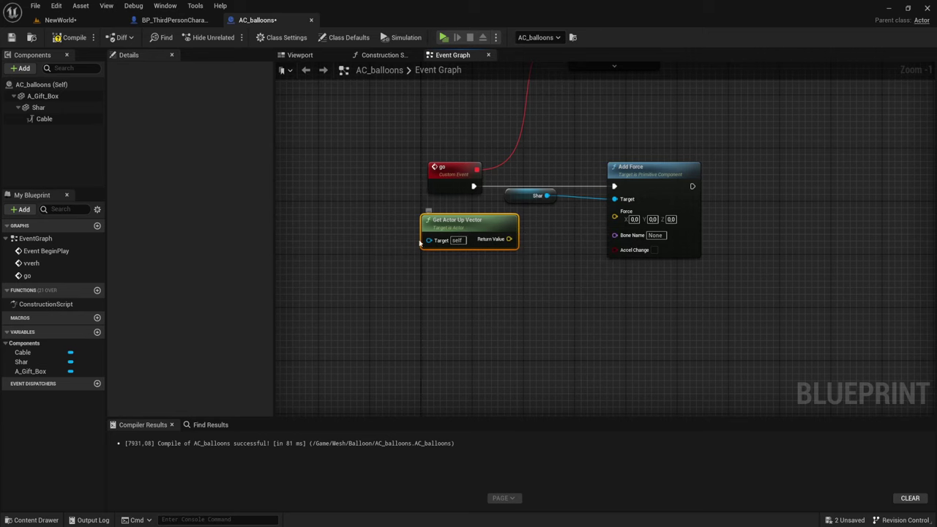
right_click_drag(538, 199, 499, 236)
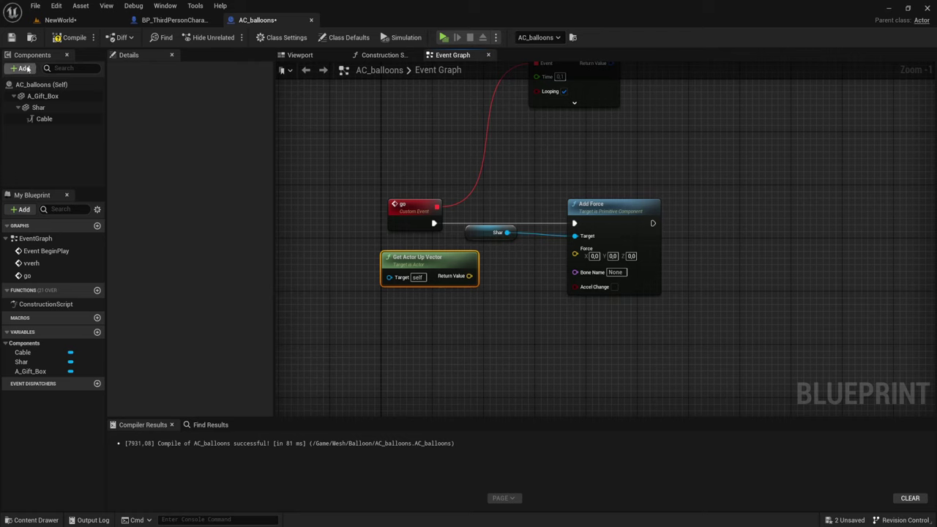
right_click_drag(555, 329, 532, 316)
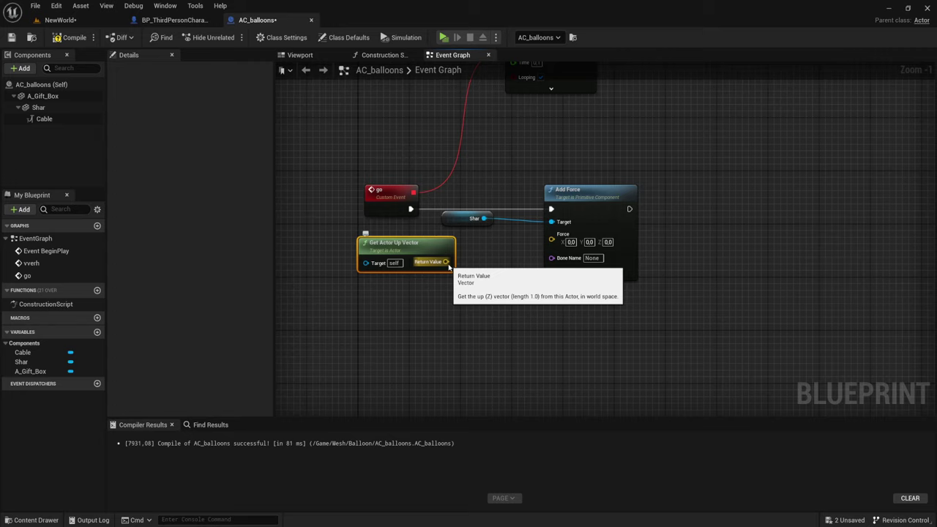
left_click_drag(446, 262, 487, 302)
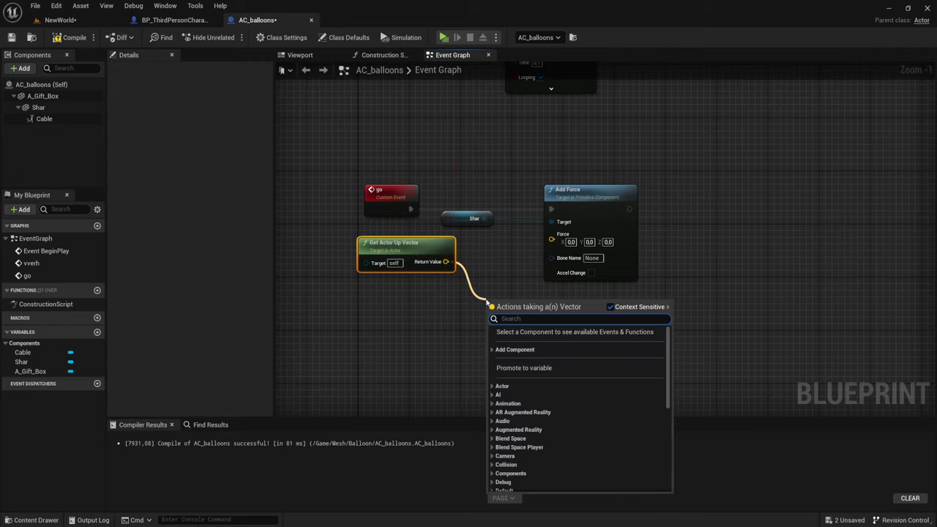
type("*")
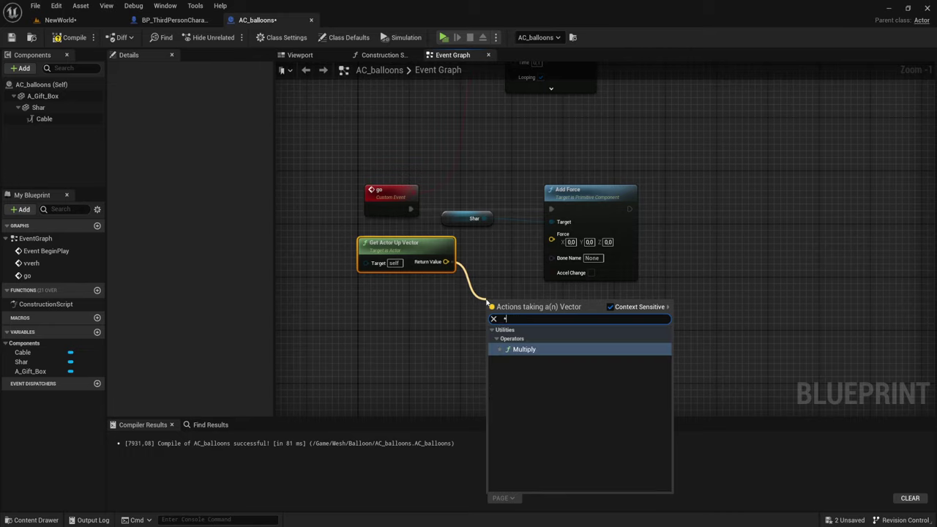
left_click(523, 351)
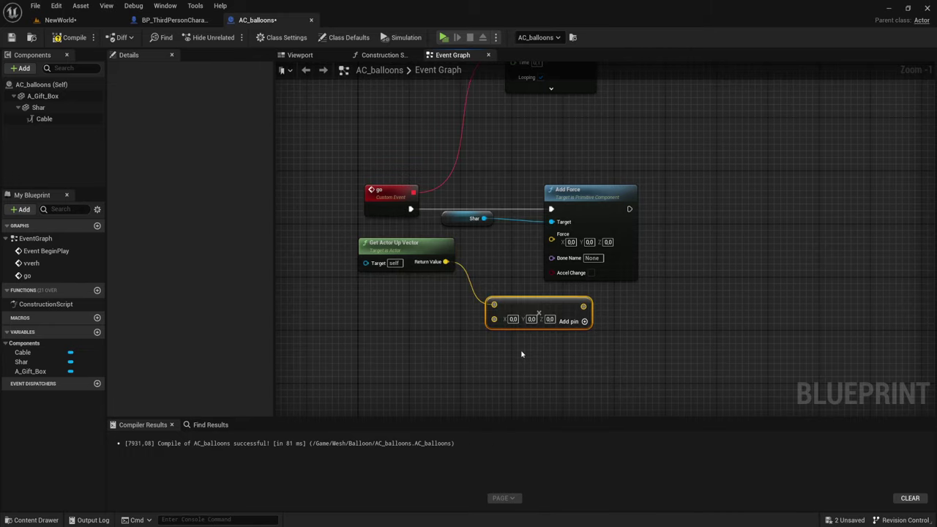
Convert the Multiply node's second input to a float and wire the result into Add Force's Force.
right_click(493, 319)
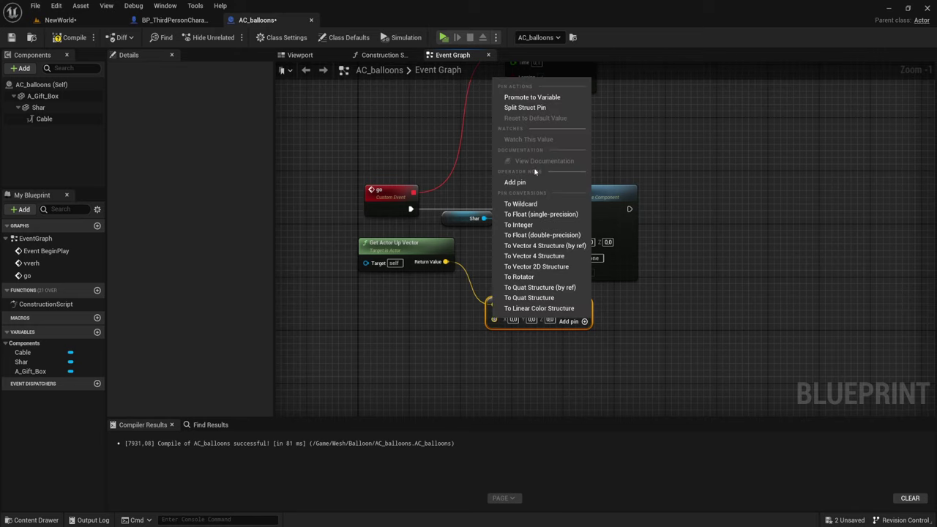
left_click(541, 214)
type("1000")
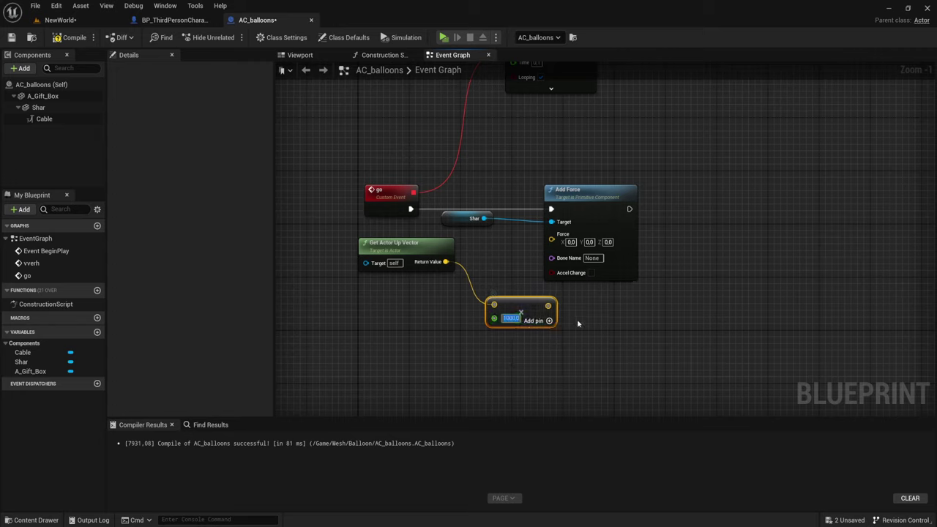
left_click_drag(549, 304, 552, 234)
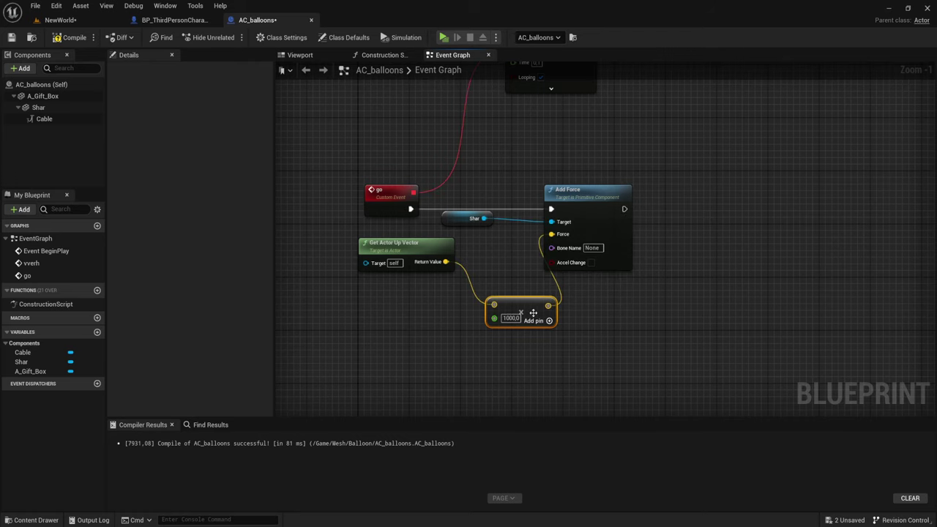
left_click_drag(512, 284, 506, 252)
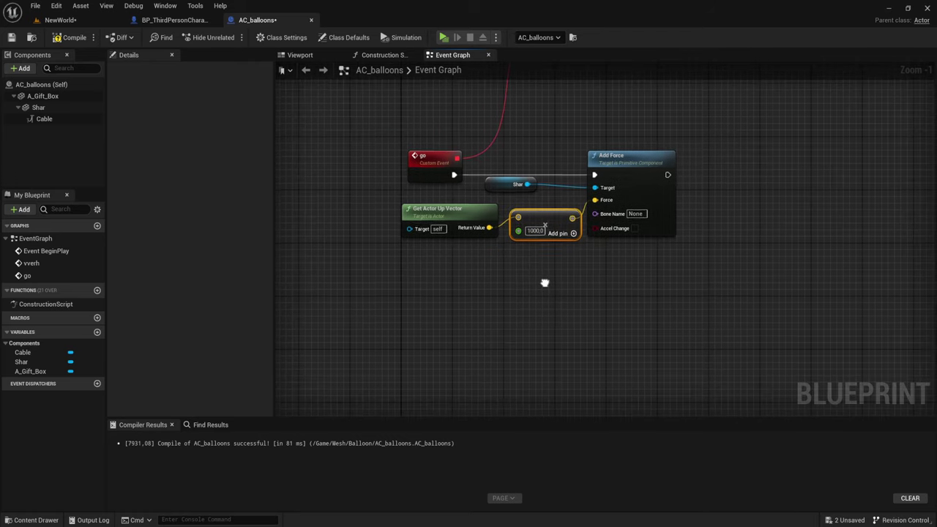
right_click_drag(488, 251, 529, 216)
Promote the multiplier to an instance-editable float variable named Scale and compile.
mouse_move(530, 216)
left_mouse_down()
mouse_move(523, 229)
mouse_move(399, 278)
left_mouse_up()
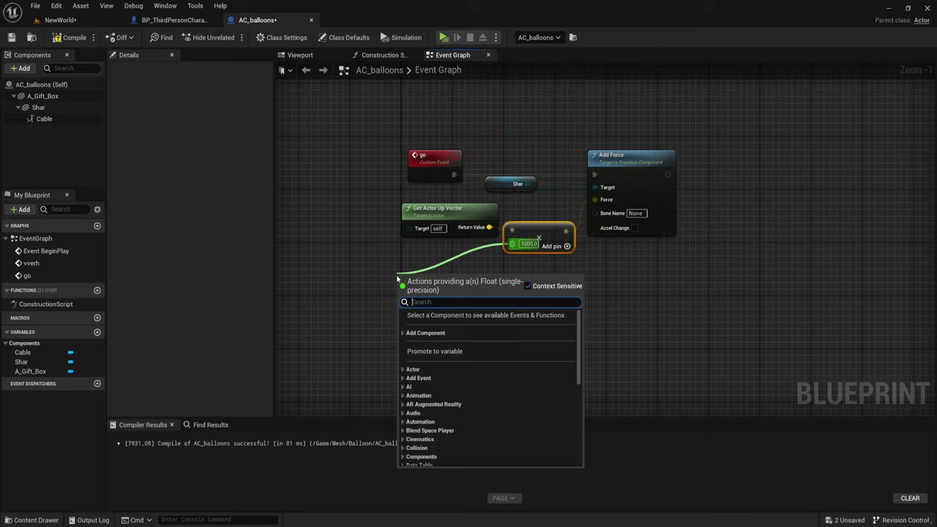
left_click(435, 351)
type("Scale")
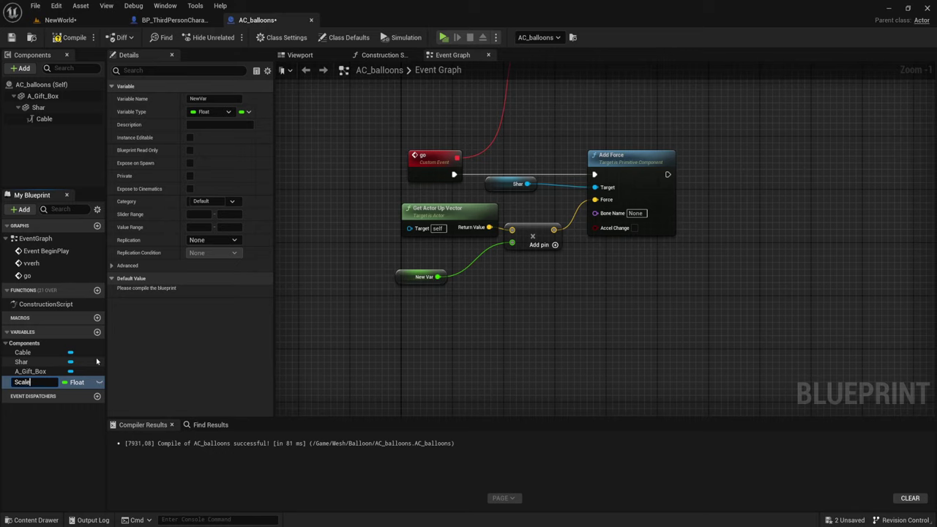
key("Return")
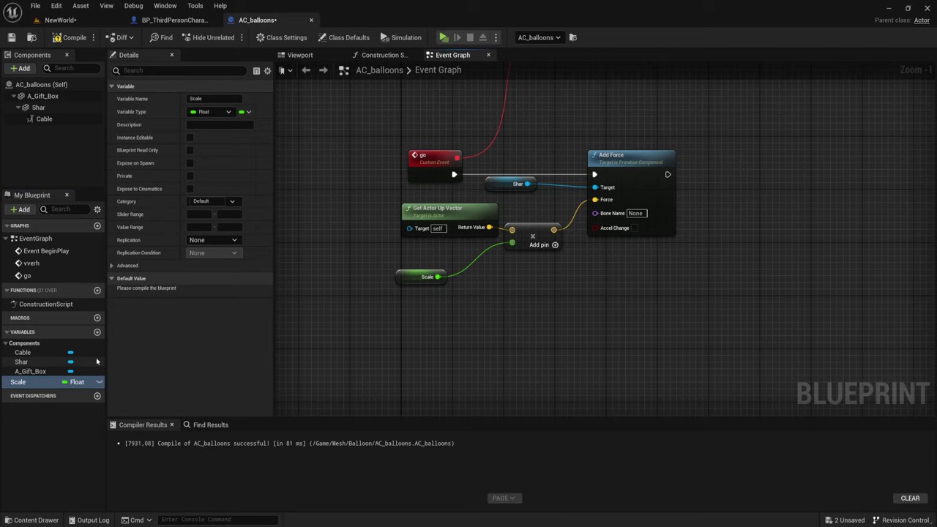
left_click(98, 382)
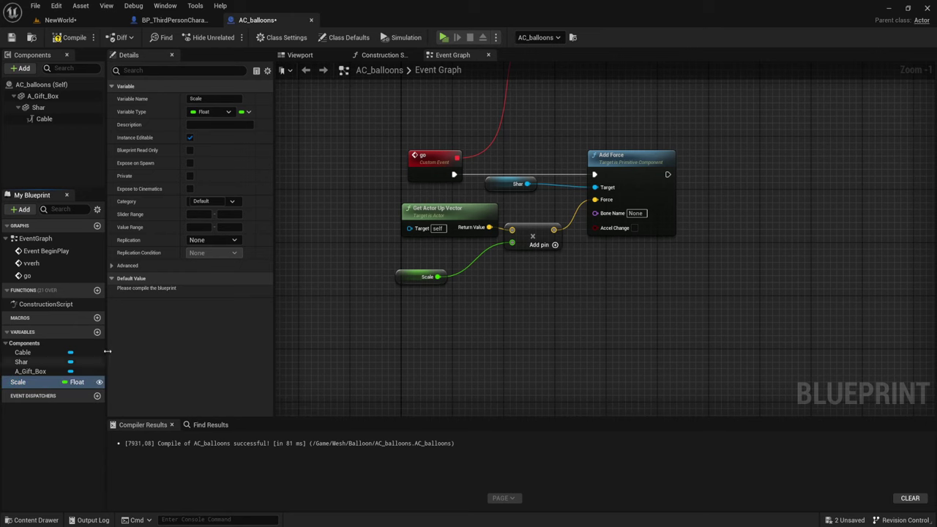
left_click(70, 37)
left_click(60, 20)
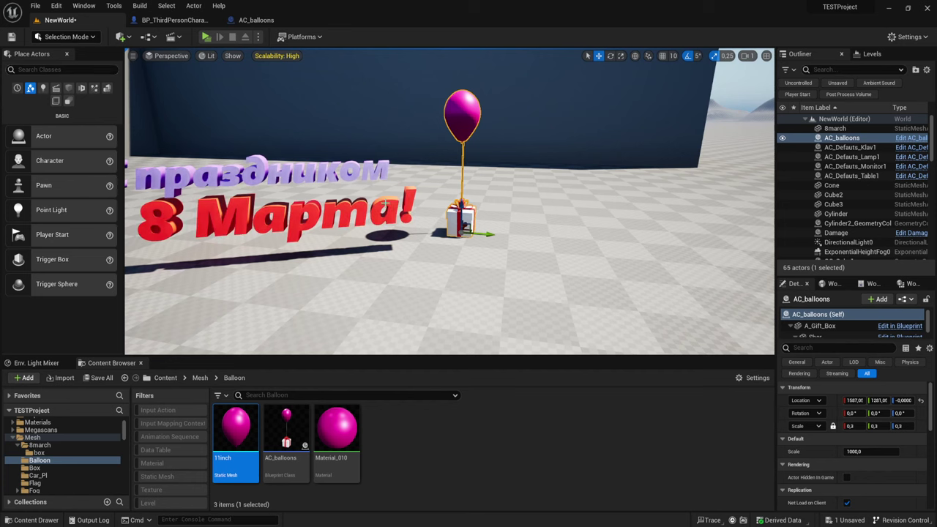
left_click(512, 308)
left_click(460, 220)
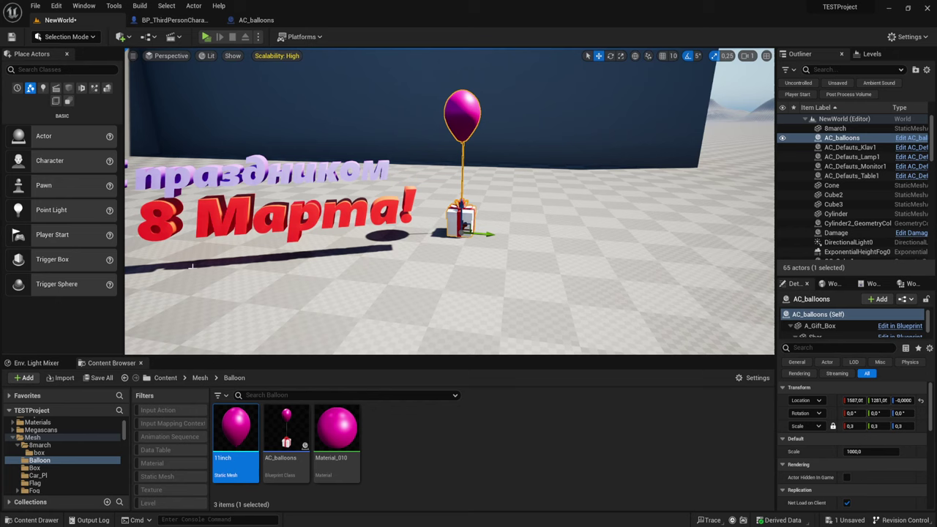
left_click(268, 20)
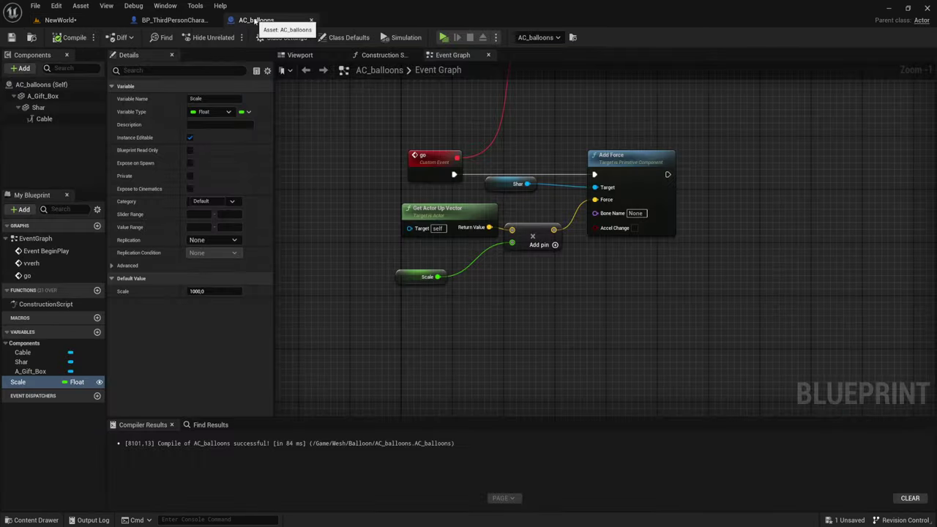
Wire Event BeginPlay to call vverh, save AC_balloons, and return to the NewWorld level.
right_click_drag(526, 266, 491, 313)
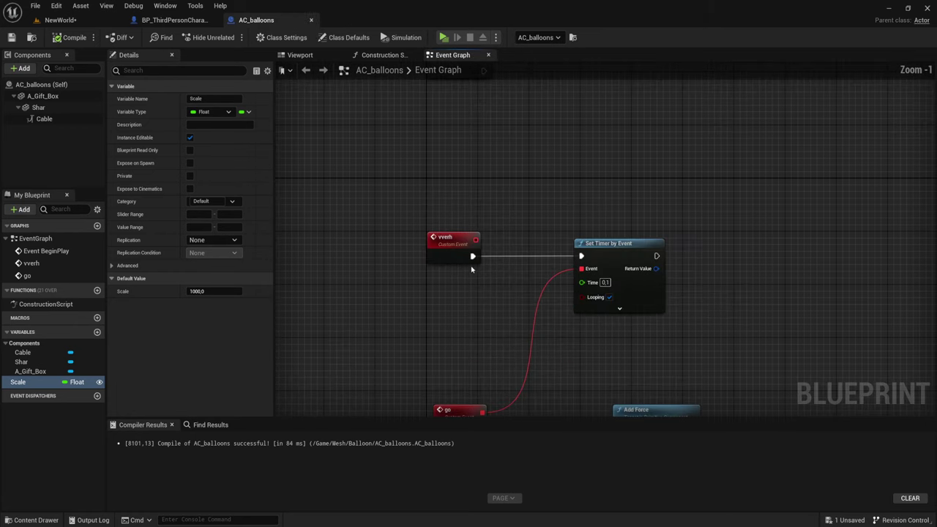
left_click_drag(523, 175, 416, 214)
left_click(588, 172, "shift")
mouse_move(589, 172)
right_mouse_down()
mouse_move(572, 196)
mouse_move(423, 214)
right_mouse_up()
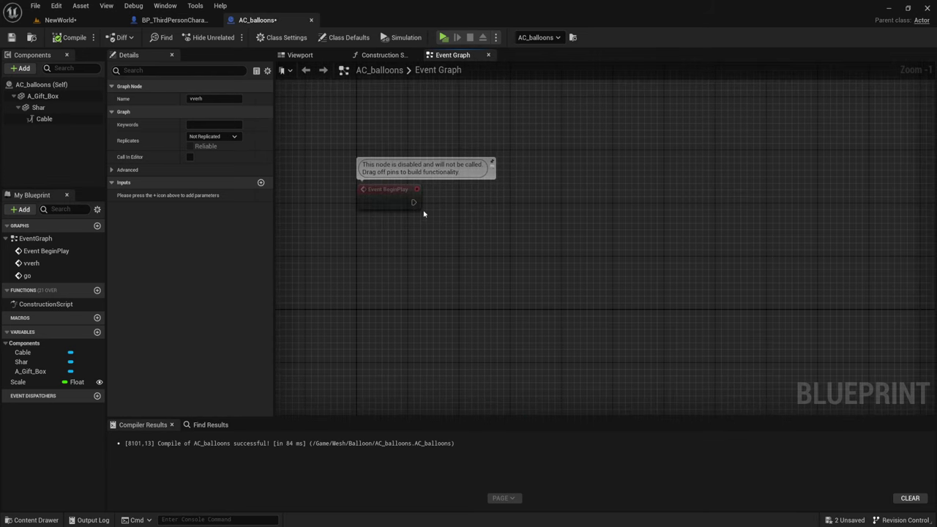
left_click_drag(413, 204, 454, 203)
type("vve")
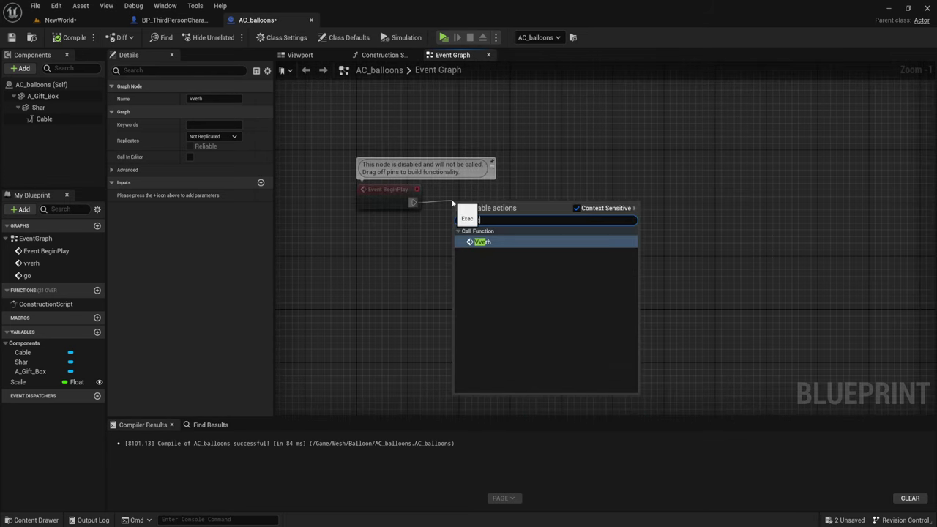
left_click(480, 242)
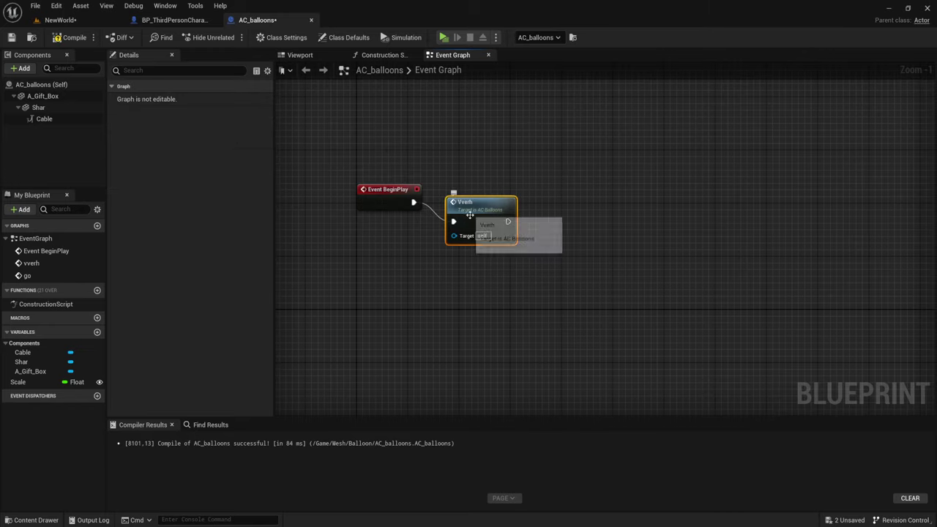
left_click(11, 37)
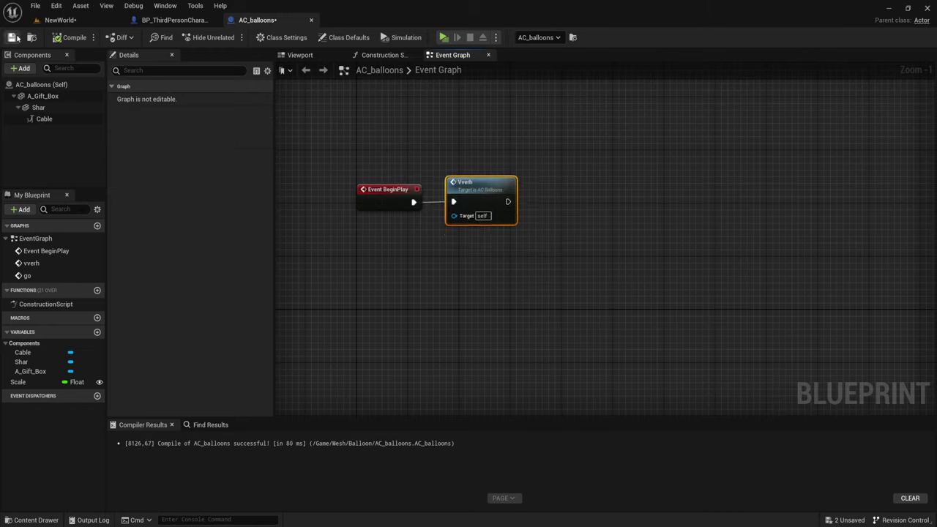
left_click(60, 20)
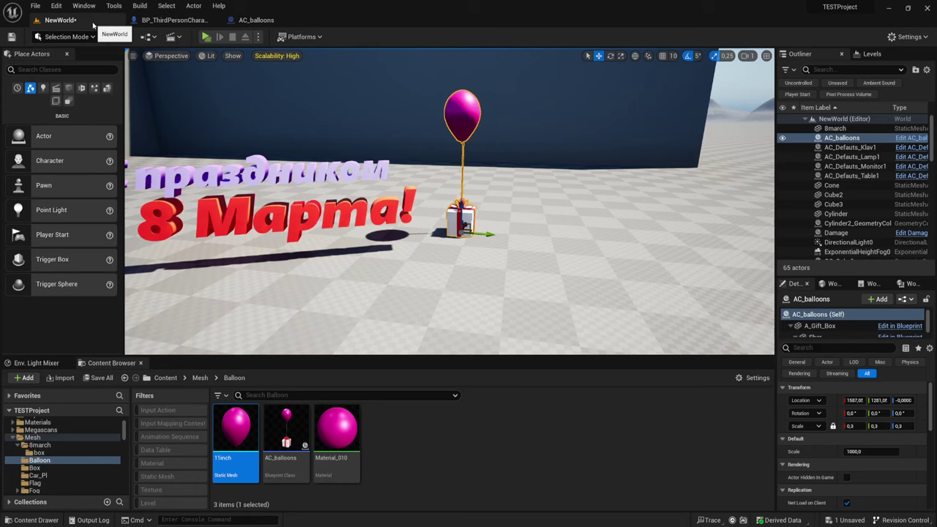
left_click(206, 36)
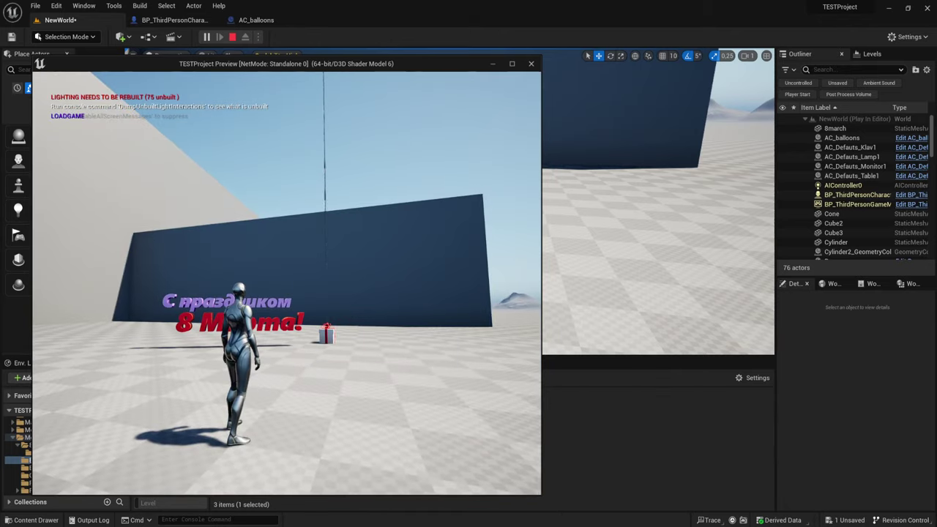
key("Escape")
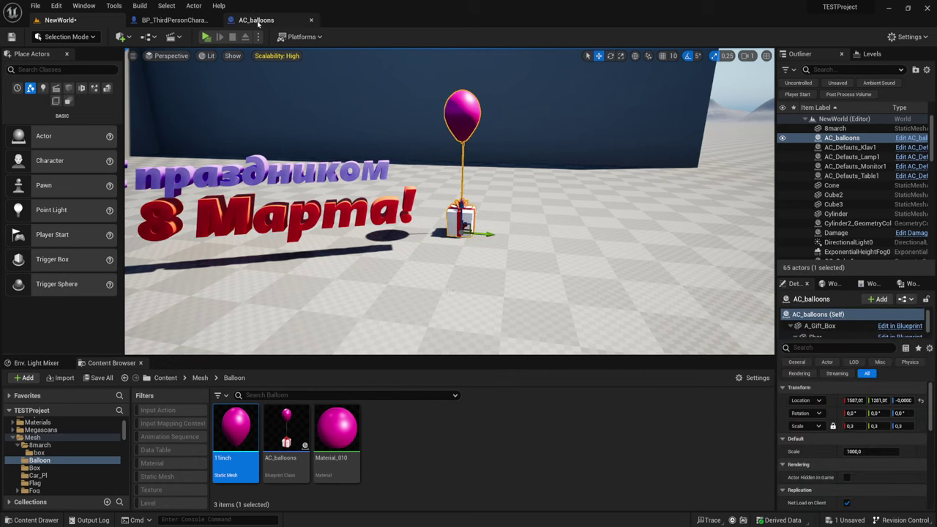
Change the Scale variable's default value from 1000.0 to 500.0, then compile and save AC_balloons.
left_click(256, 20)
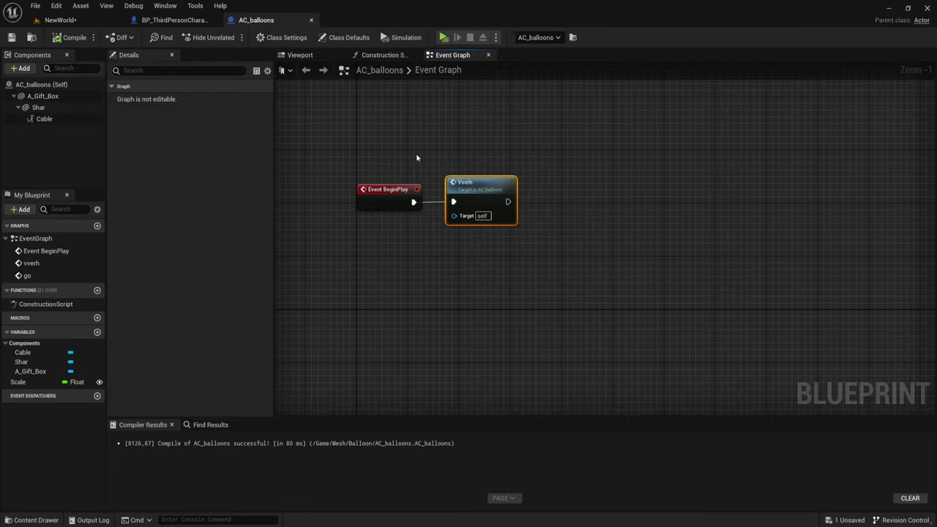
scroll(417, 157, "down", 4)
scroll(586, 393, "up", 2)
right_click_drag(585, 393, 535, 178)
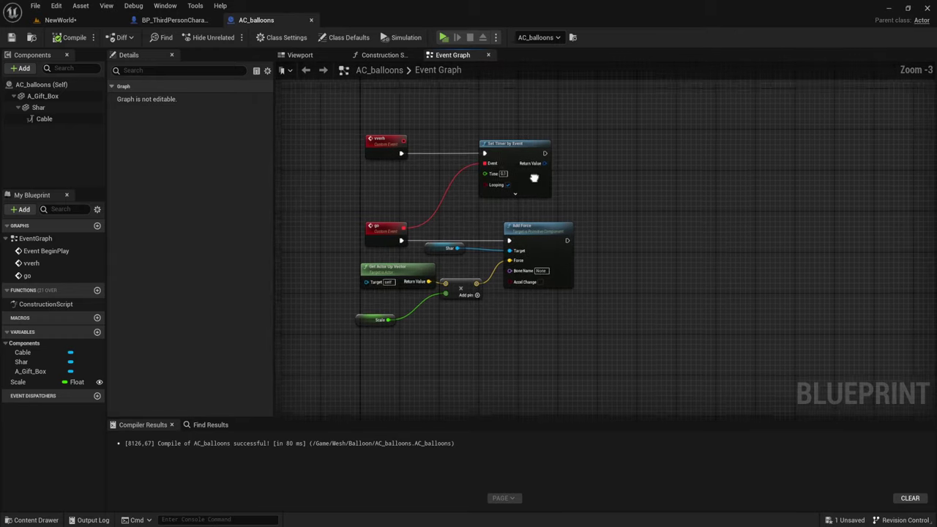
scroll(523, 195, "up", 2)
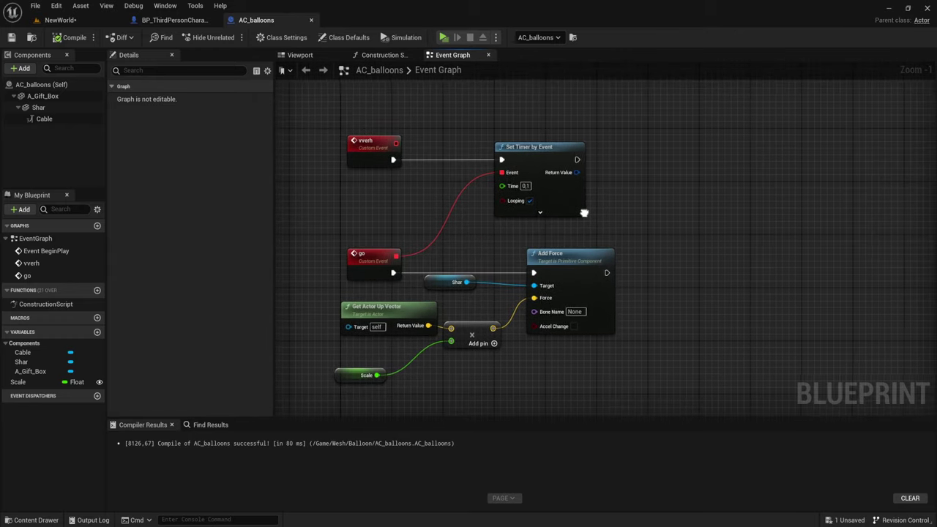
right_click_drag(527, 207, 577, 347)
right_click_drag(539, 232, 532, 105)
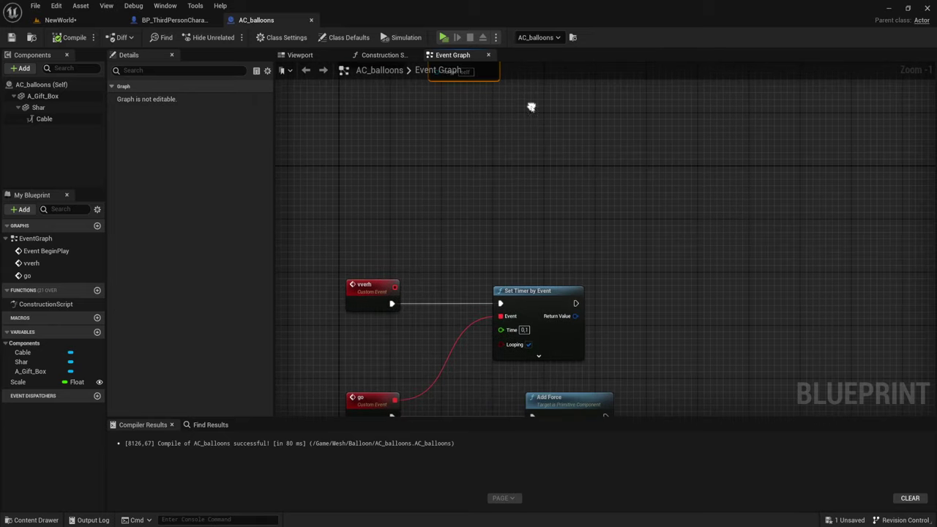
right_click_drag(532, 260, 533, 140)
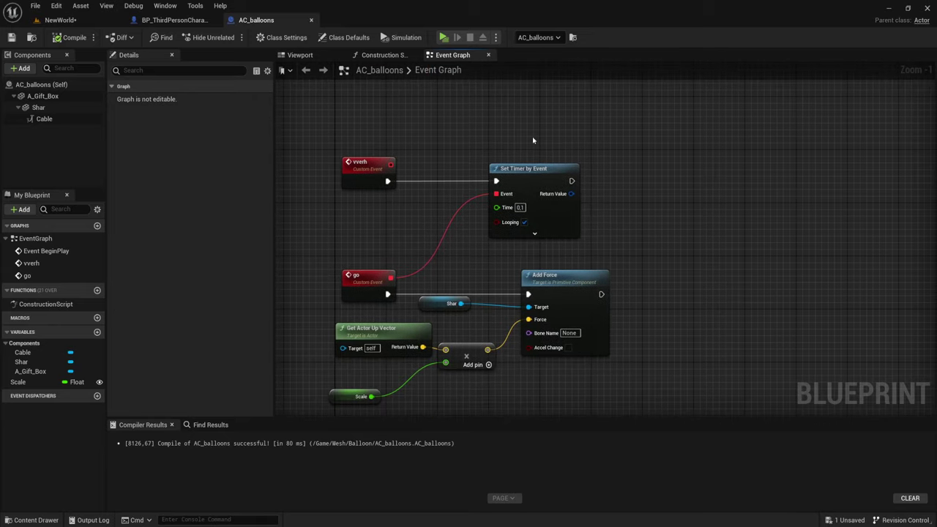
right_click_drag(571, 315, 552, 284)
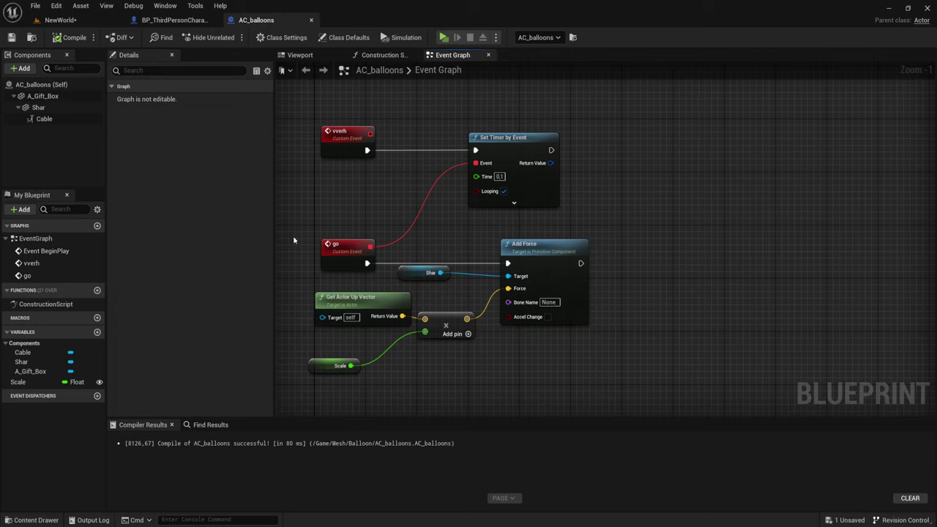
left_click(327, 370)
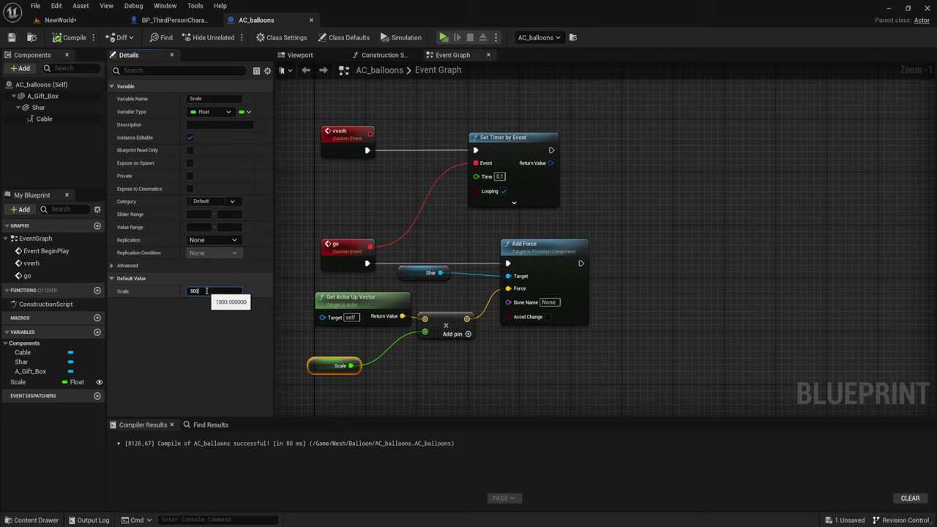
left_click(74, 37)
key("ctrl+s")
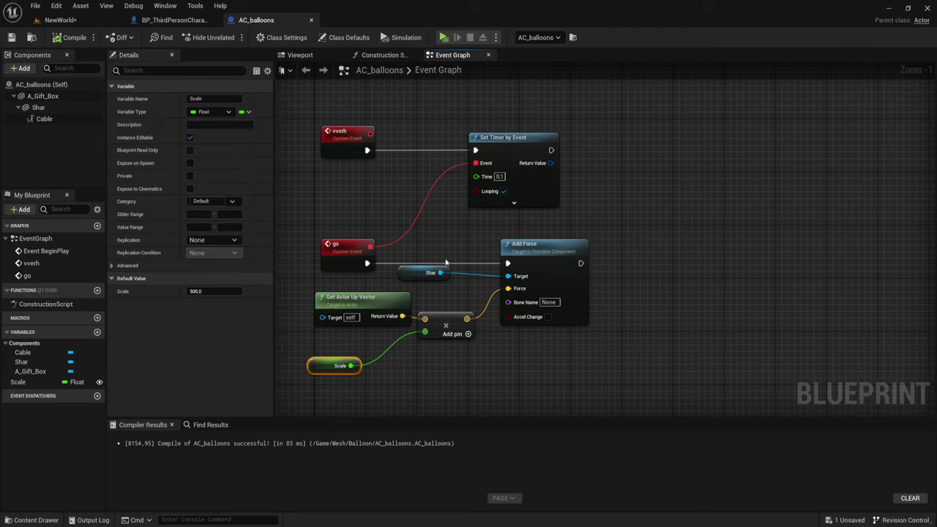
right_click_drag(446, 262, 491, 266)
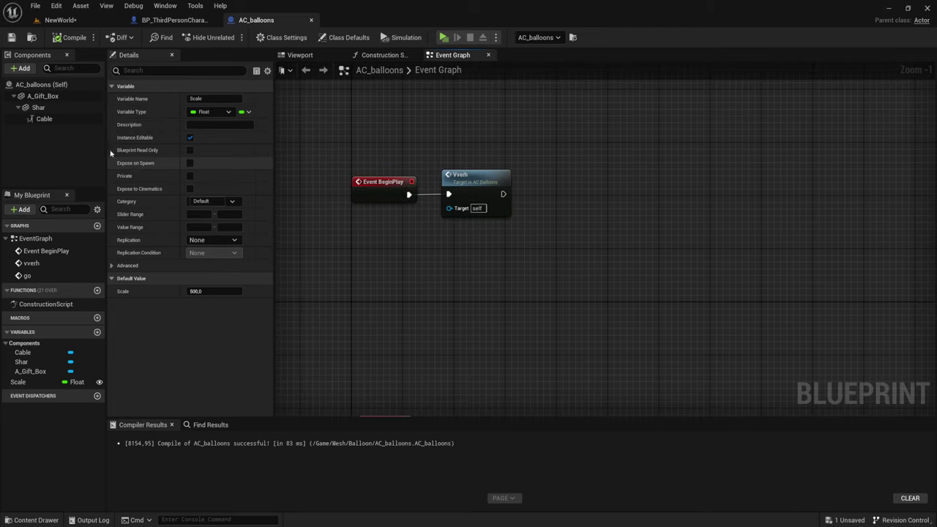
Select Shar and add a Physics Constraint component beneath it via the 'ph' search.
left_click(35, 108)
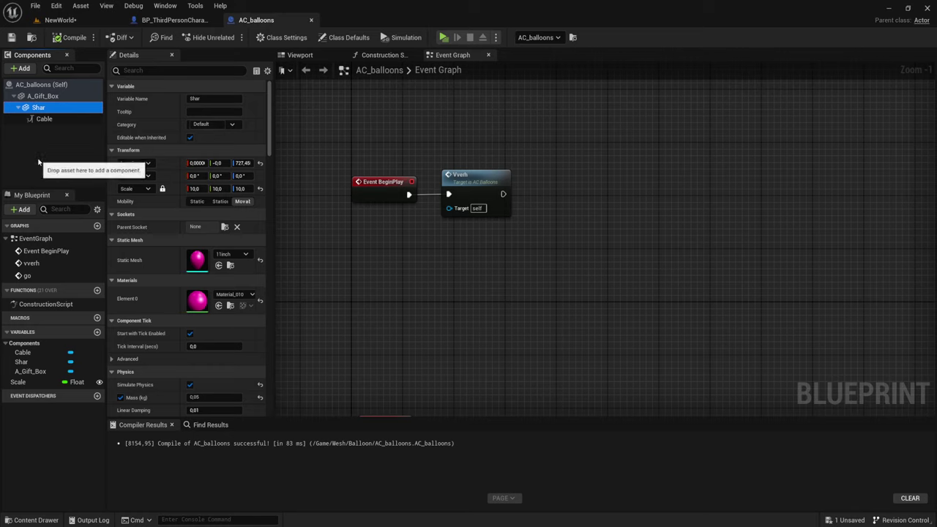
left_click(26, 70)
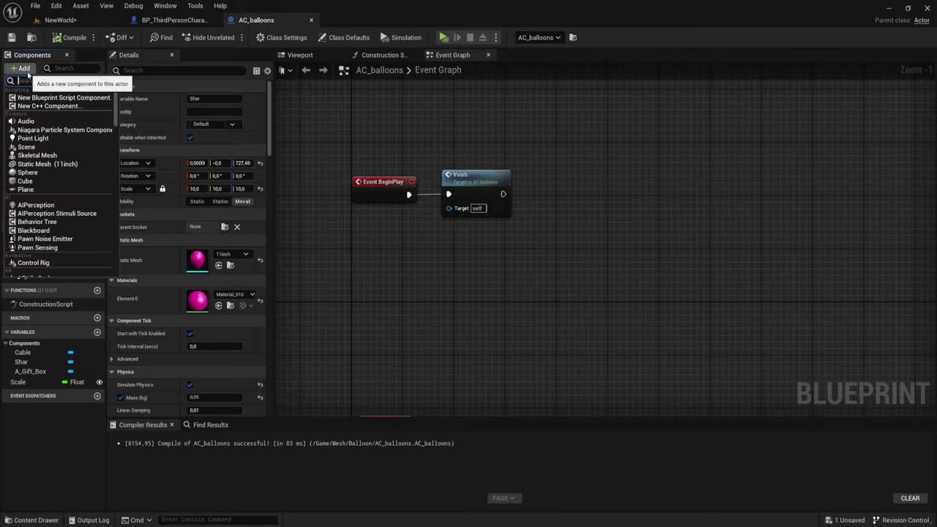
type("p")
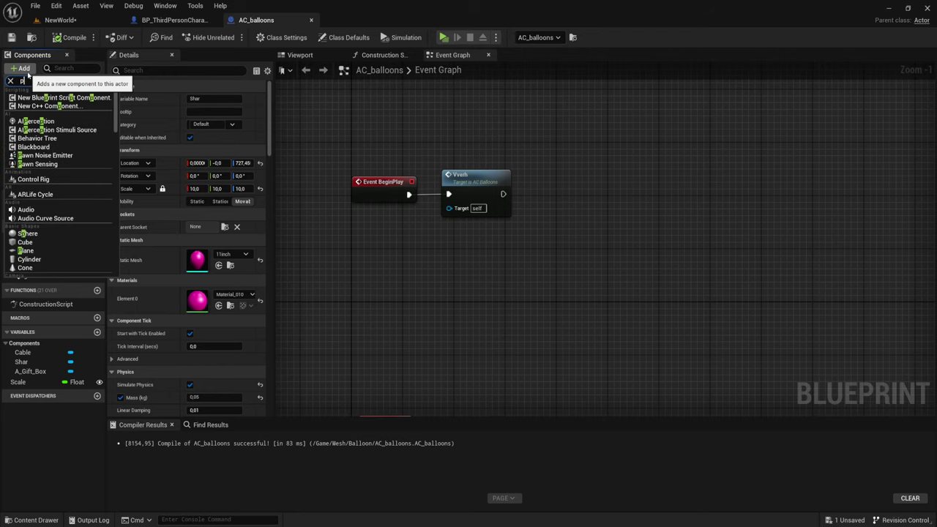
scroll(34, 201, "down", 5)
scroll(34, 201, "down", 2)
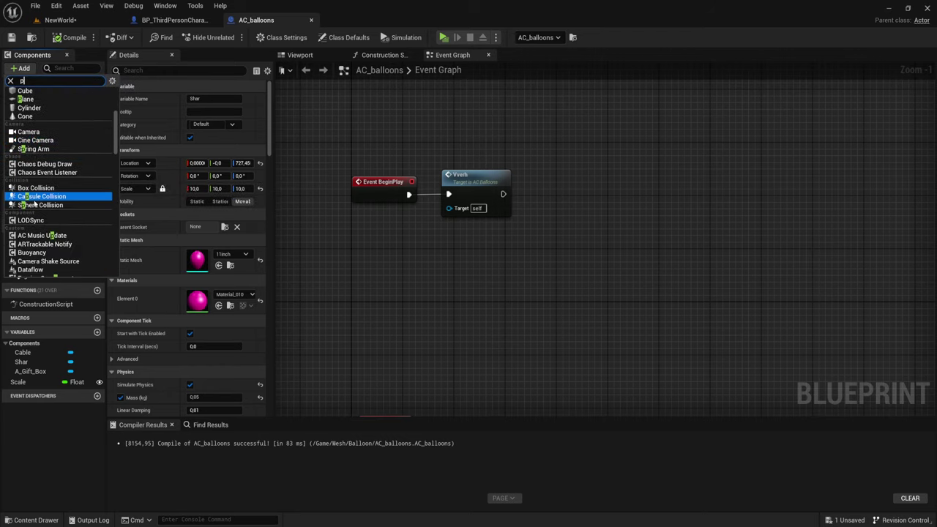
scroll(45, 212, "down", 5)
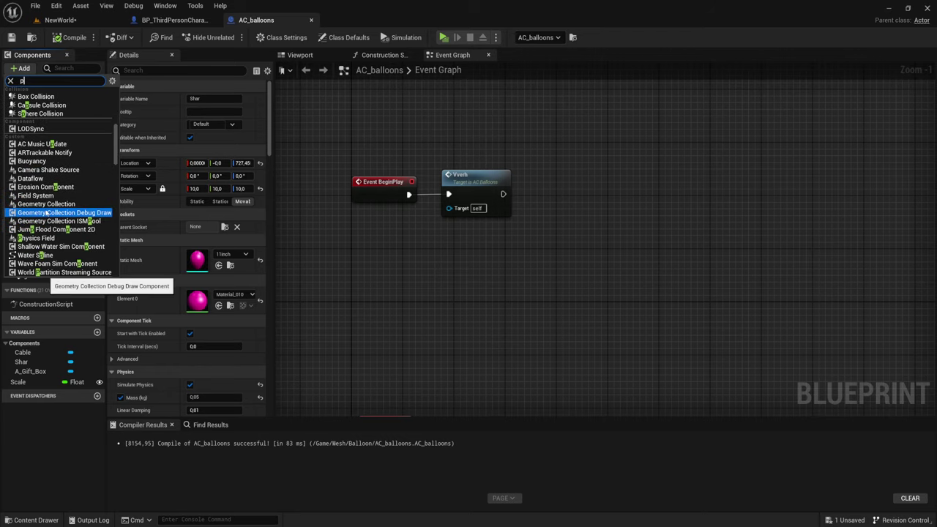
type("h")
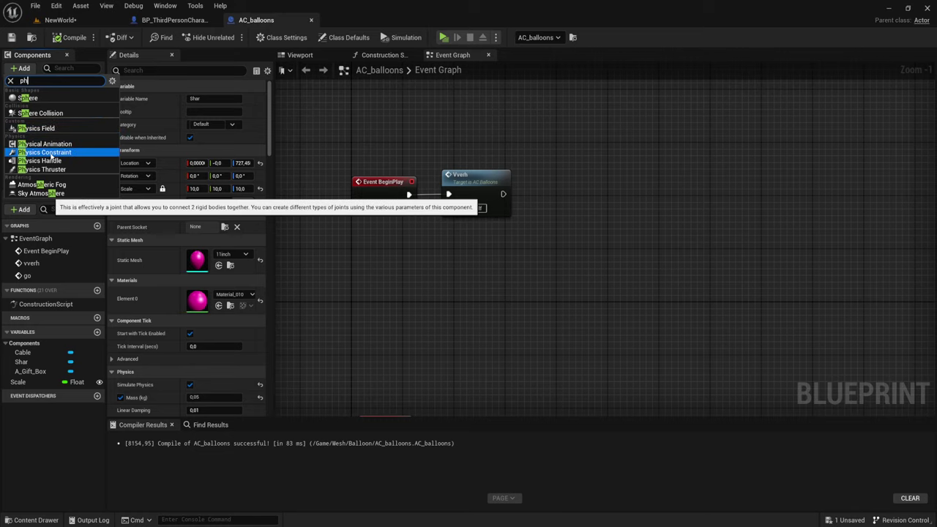
left_click(51, 154)
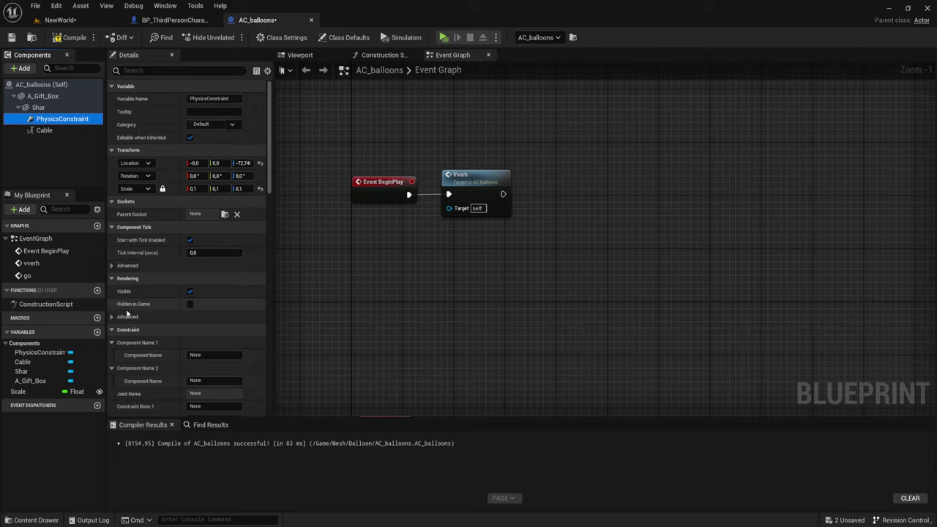
scroll(127, 313, "down", 2)
Set the constraint's Component Name 1 to A_Gift_Box and Component Name 2 to Shar.
left_click(205, 280)
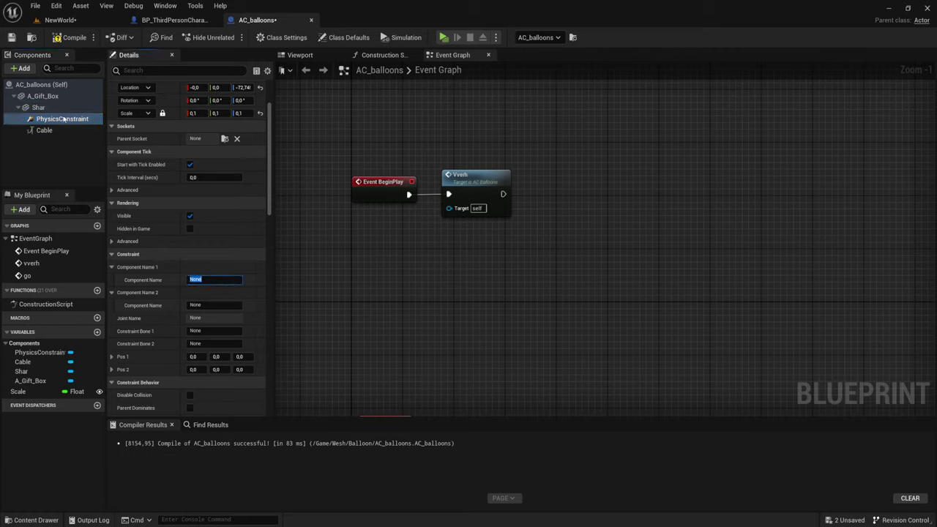
left_click(46, 96)
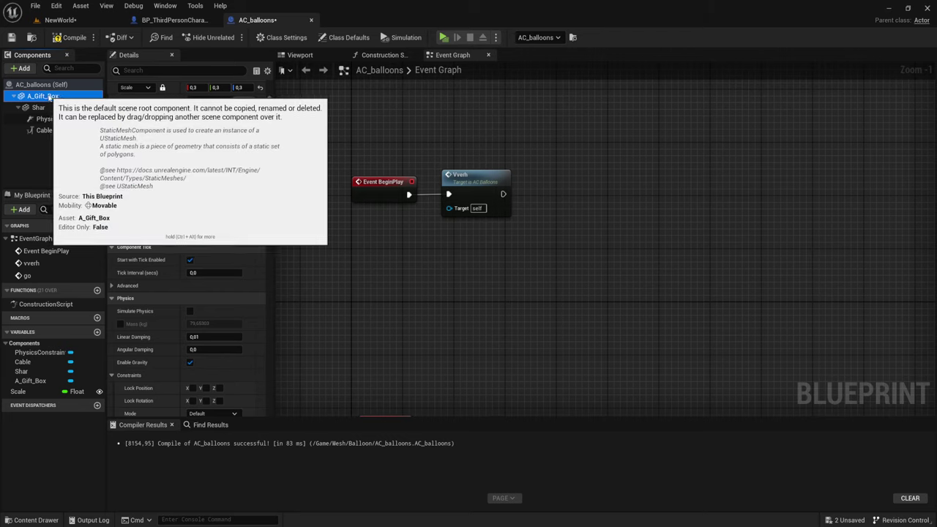
left_click(47, 97)
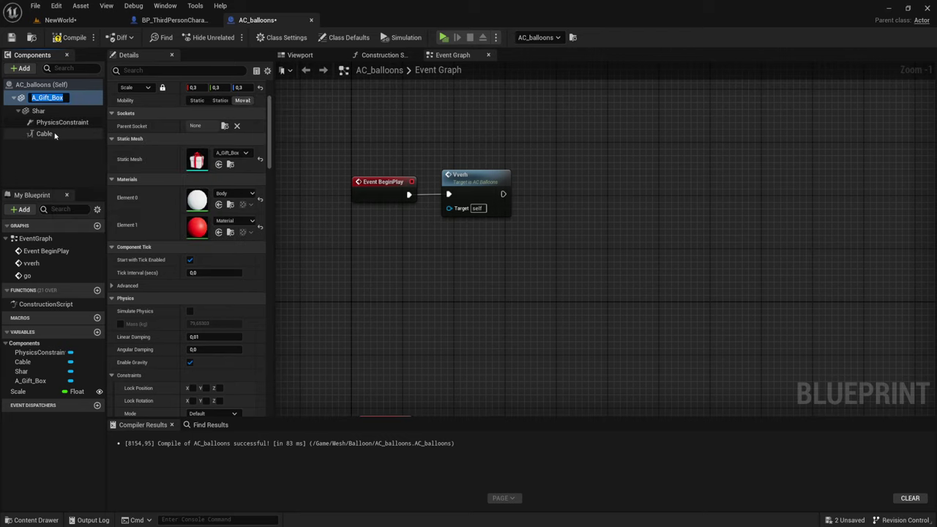
left_click(62, 121)
left_click(212, 279)
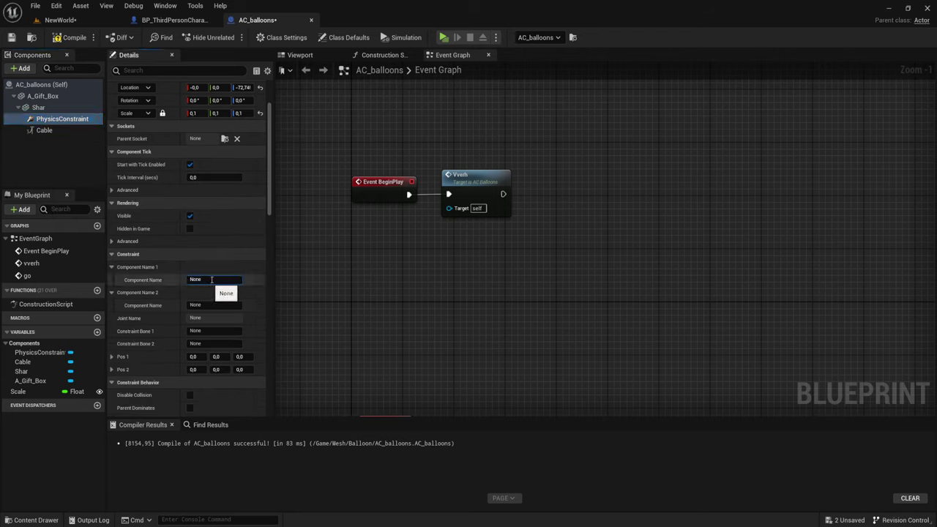
type("A_Gift_Box")
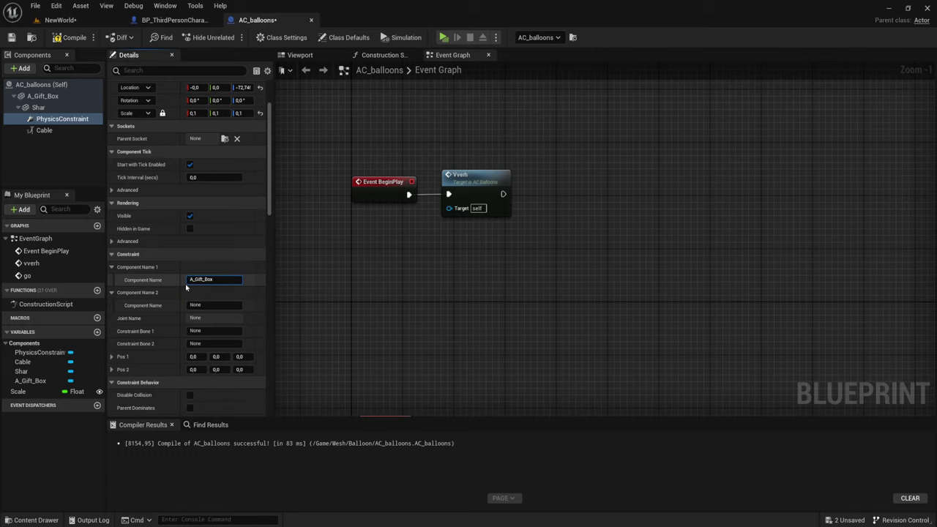
left_click(38, 108)
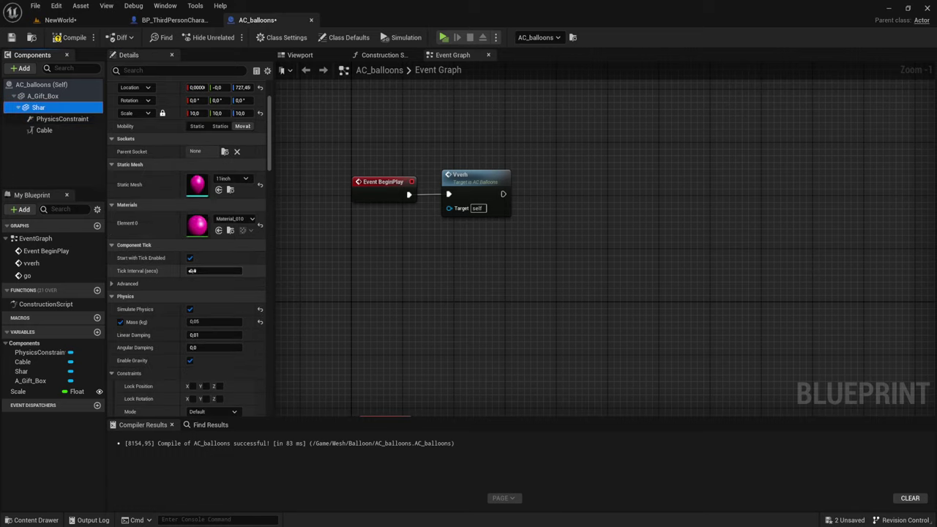
left_click(45, 108)
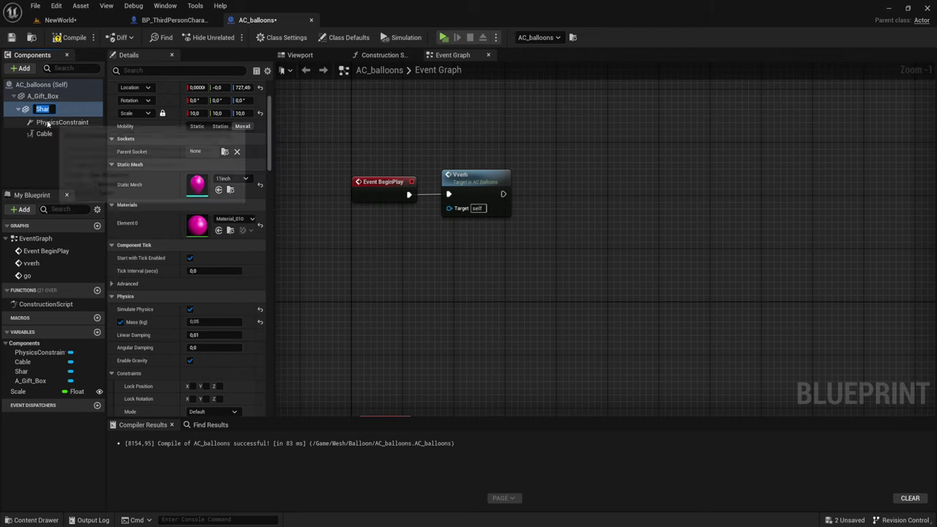
left_click(62, 119)
left_click(208, 305)
type("Shar")
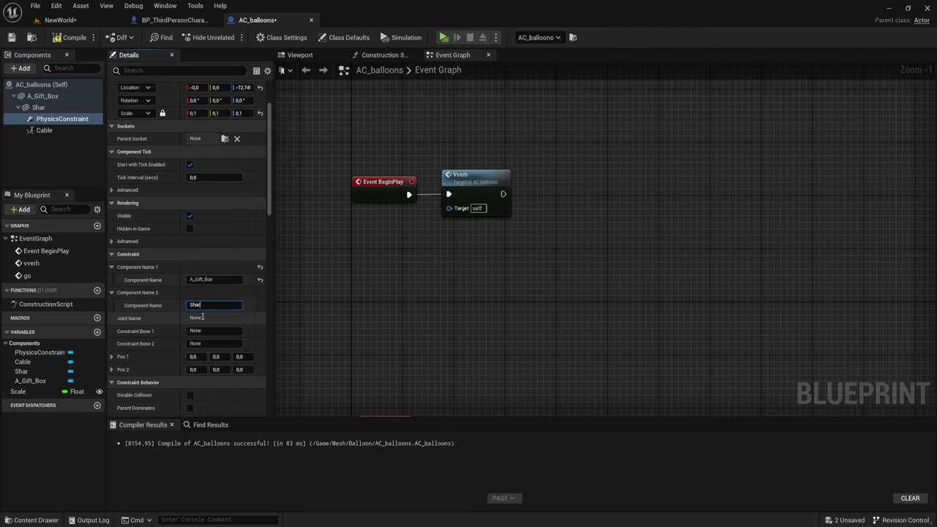
Try Limited, then set Swing 1, Swing 2 and Twist Motion back to Free in Angular Limits.
scroll(197, 304, "down", 1)
scroll(195, 302, "down", 2)
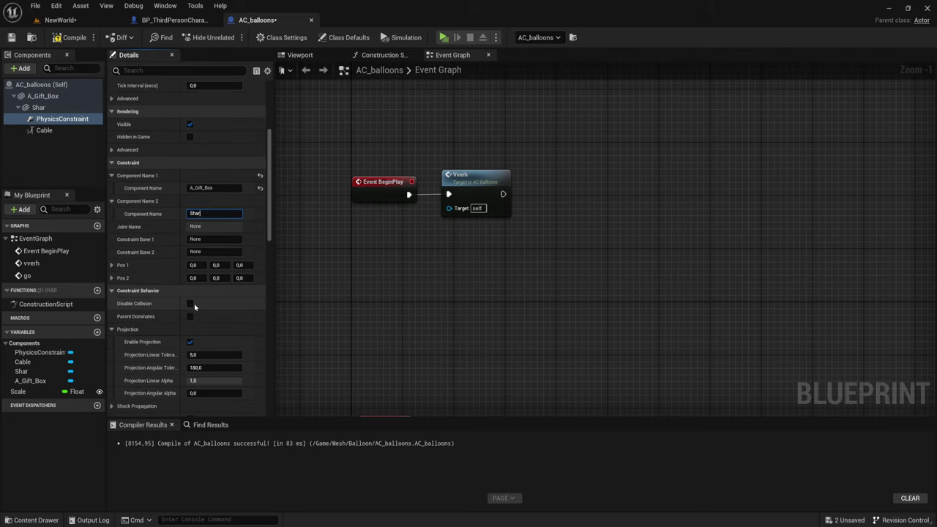
scroll(193, 293, "down", 1)
scroll(197, 291, "down", 1)
scroll(213, 286, "down", 2)
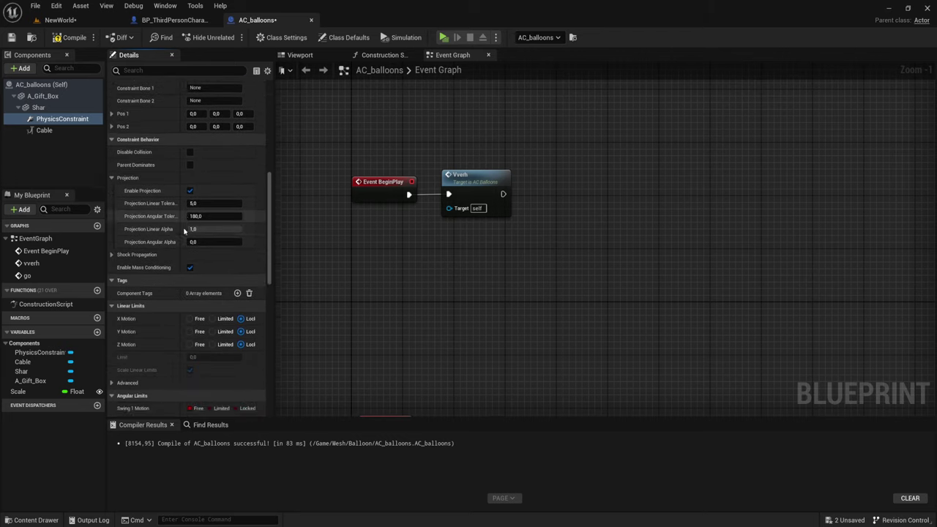
scroll(248, 277, "down", 2)
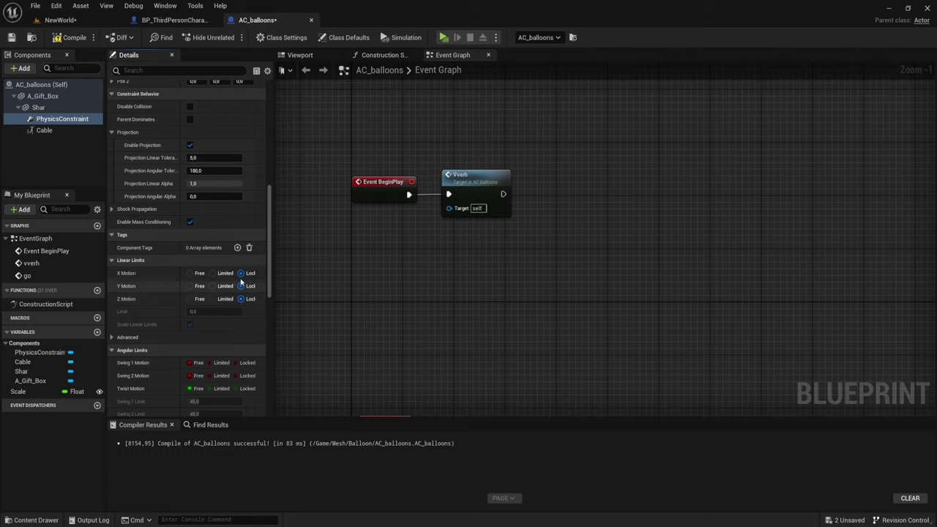
scroll(187, 313, "down", 3)
left_click(189, 313)
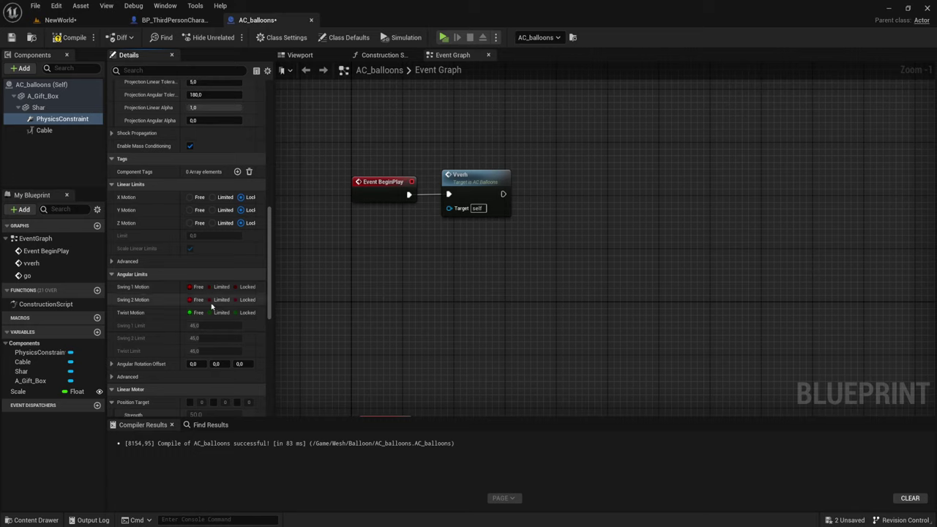
left_click(189, 287)
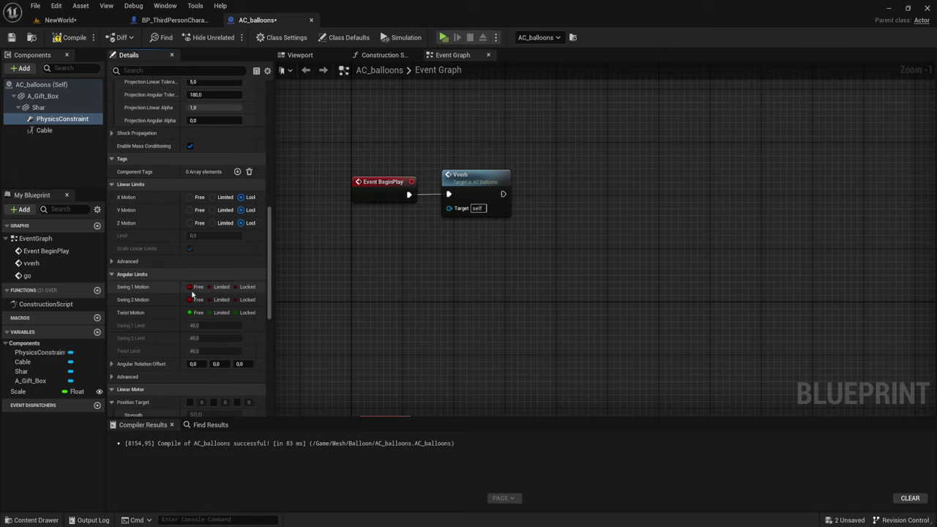
left_click(190, 314)
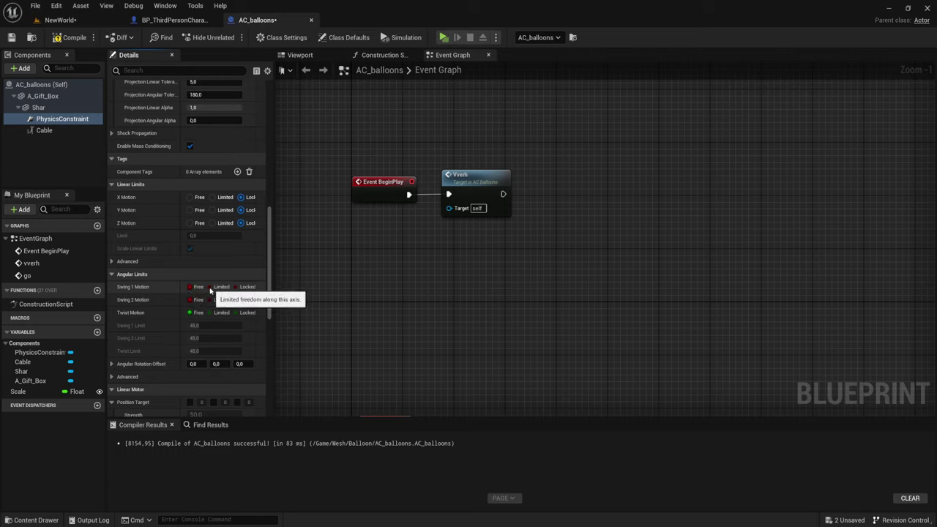
left_click(210, 287)
left_click(211, 300)
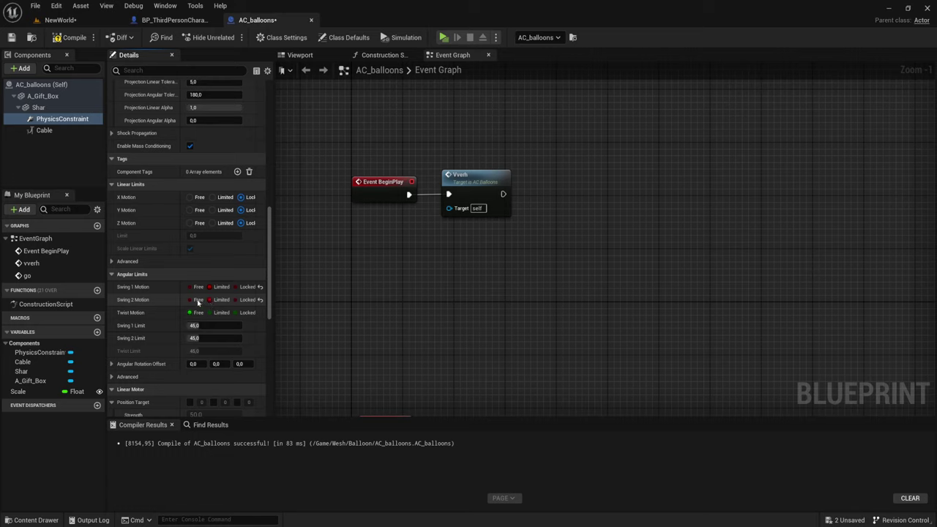
left_click(193, 301)
left_click(193, 287)
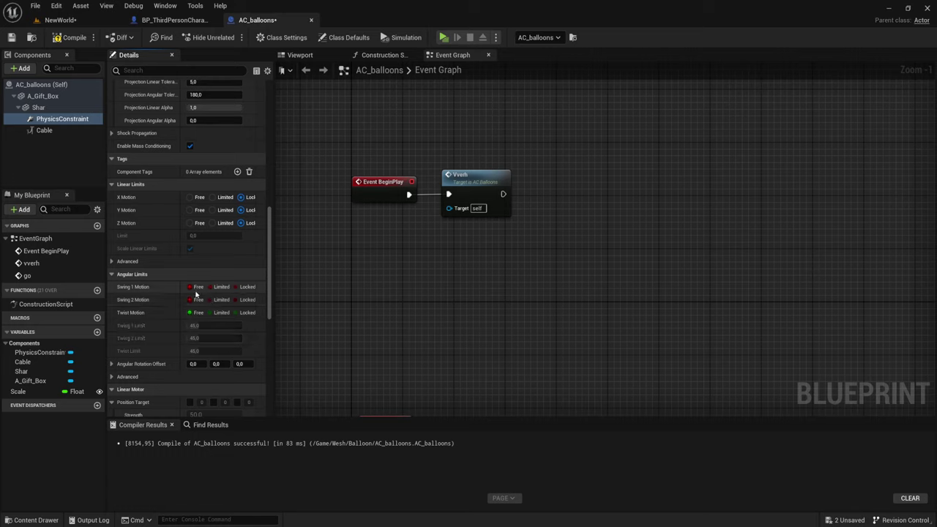
left_click(196, 312)
Recompile AC_balloons with the updated constraint settings.
scroll(208, 316, "down", 3)
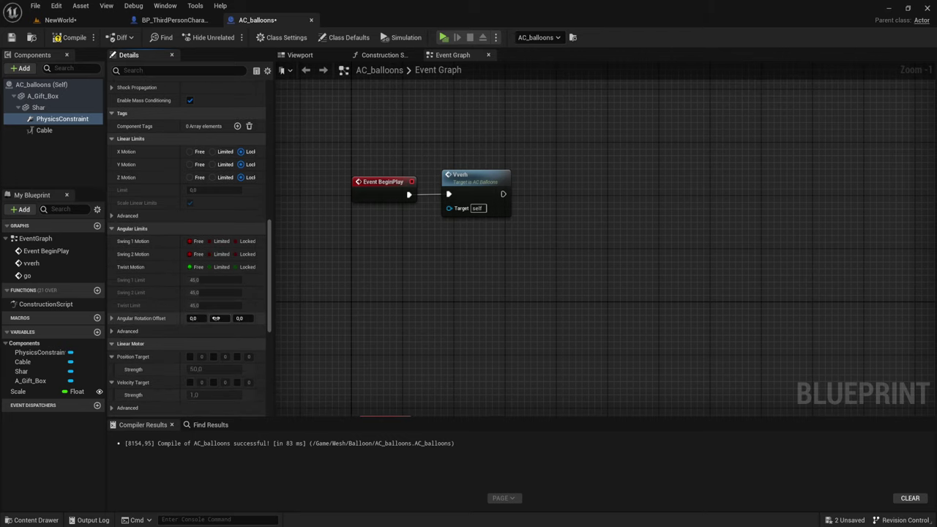
scroll(162, 330, "down", 2)
scroll(162, 330, "down", 3)
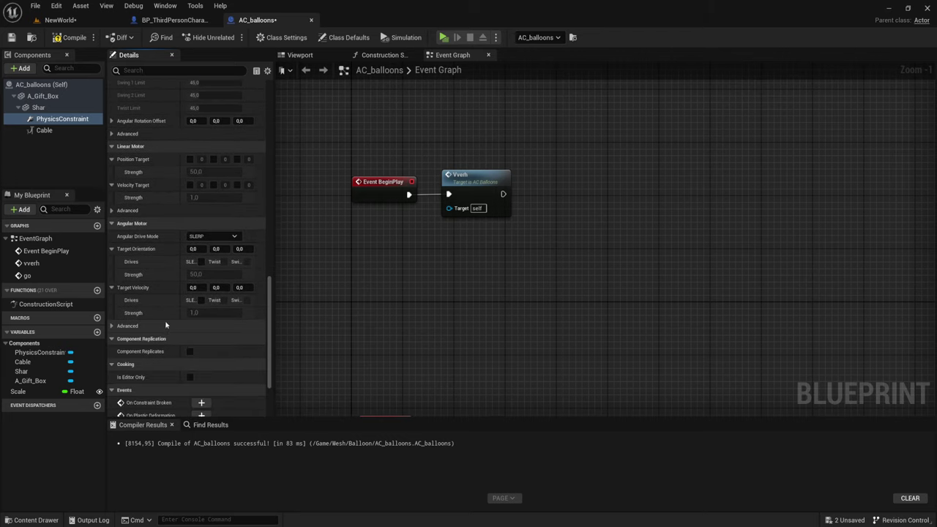
scroll(172, 320, "up", 3)
scroll(180, 322, "up", 5)
scroll(179, 322, "up", 5)
scroll(179, 322, "up", 4)
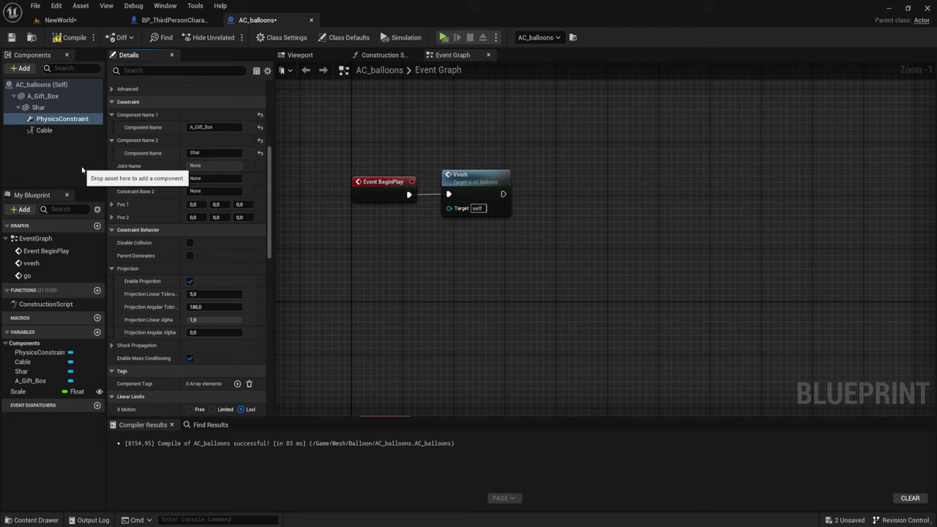
left_click(72, 38)
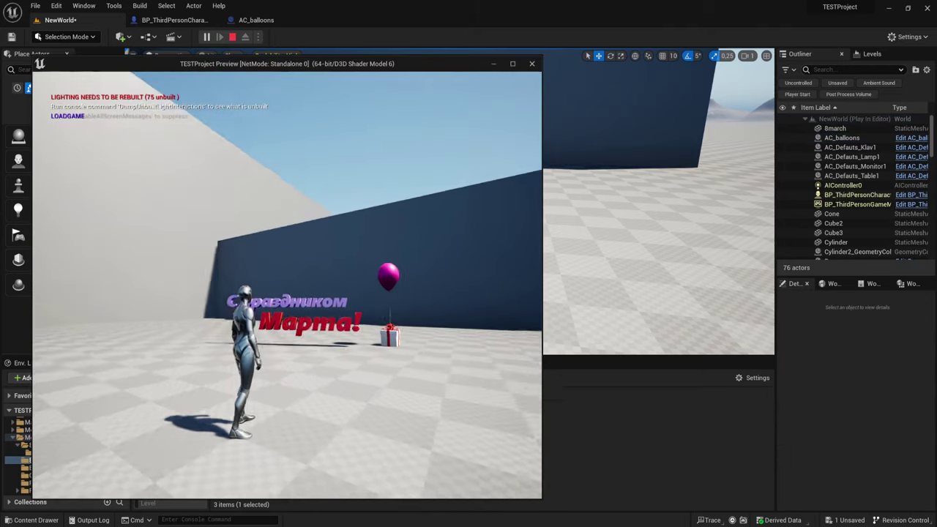
Walk the character around the gift box to watch the tethered pink balloon, then exit play.
key("w")
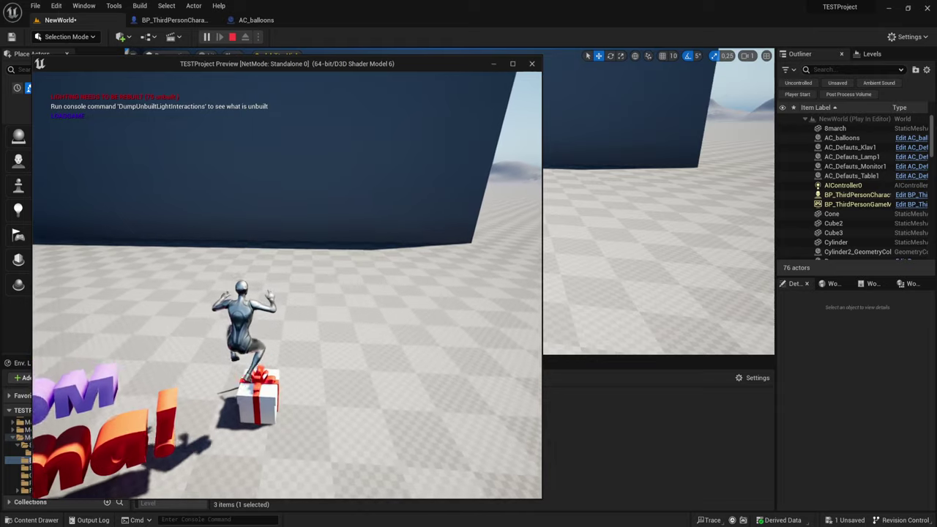
key("s")
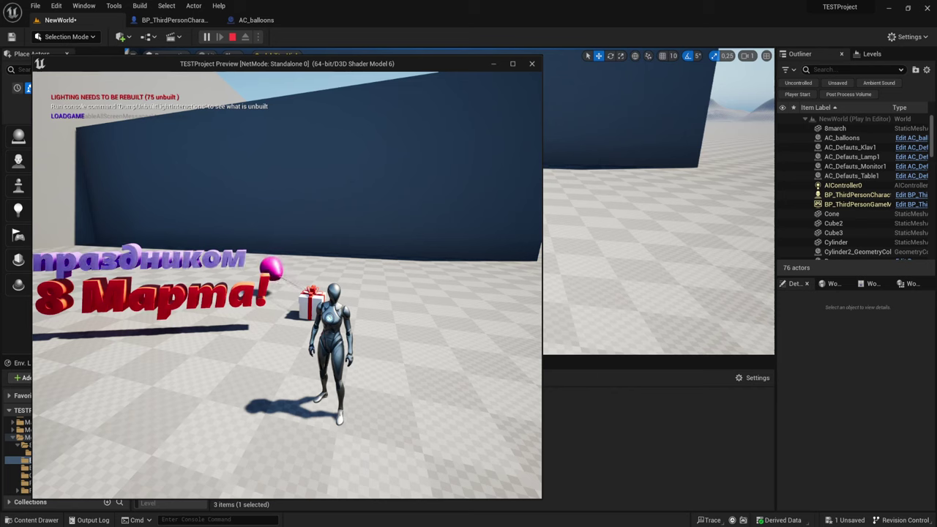
key("w")
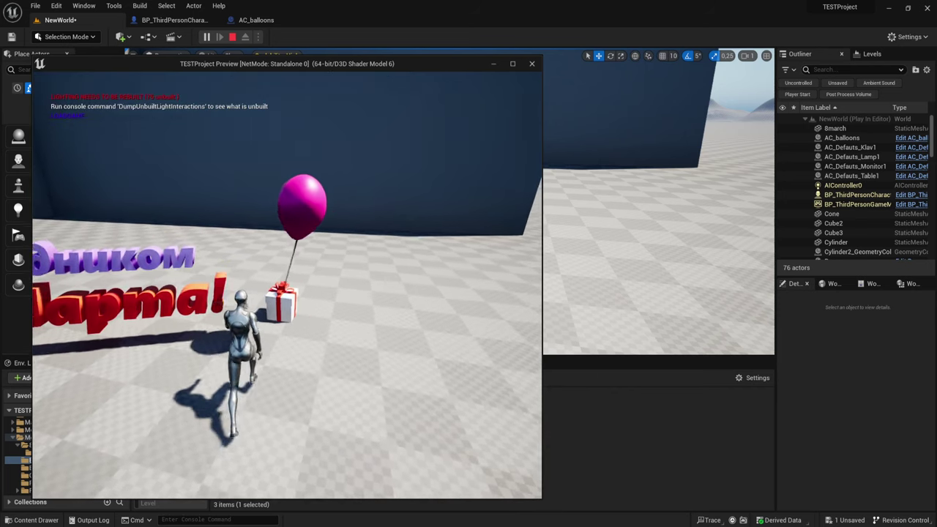
key("w")
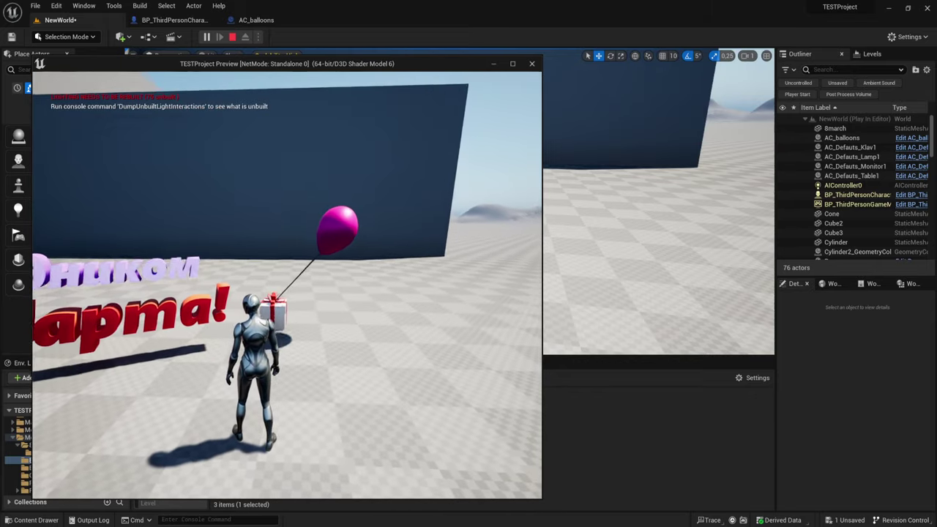
key("Escape")
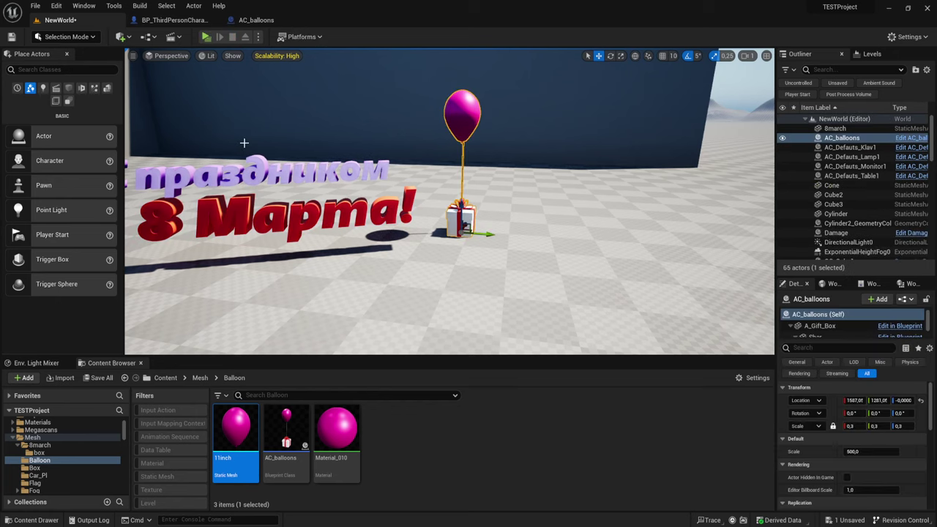
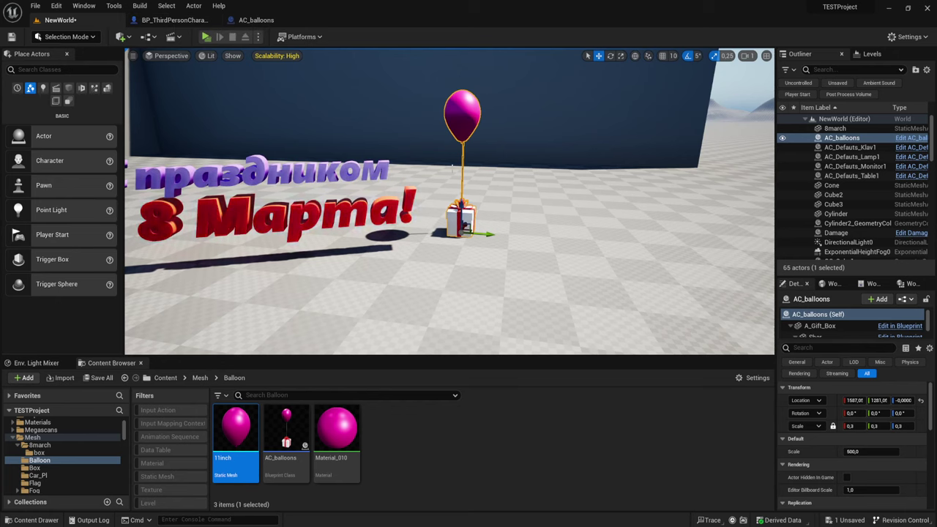
In BP_ThirdPersonCharacter, disconnect Pressed and delete the Get World Transform and SpawnActor nodes.
left_click(175, 20)
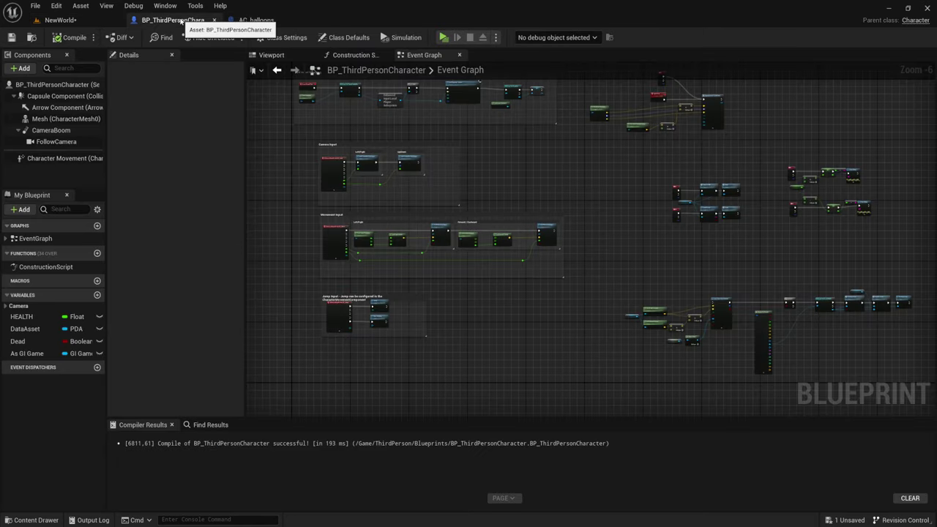
left_click(60, 20)
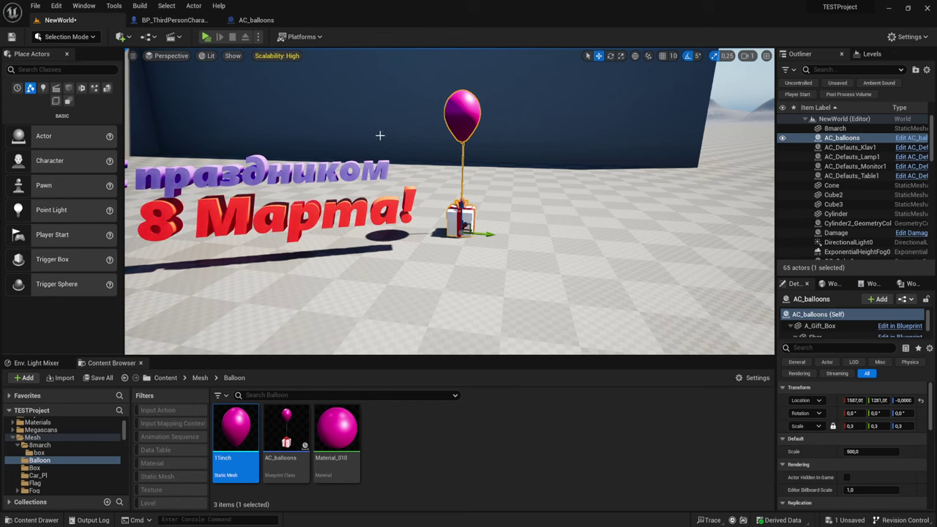
left_click(174, 19)
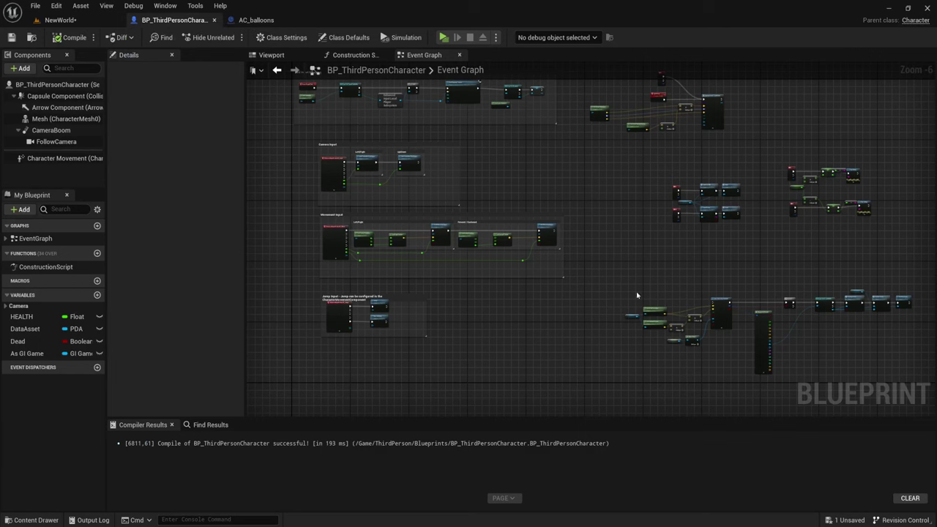
mouse_move(636, 295)
right_mouse_down()
mouse_move(515, 151)
mouse_move(418, 301)
right_mouse_up()
scroll(443, 232, "up", 1)
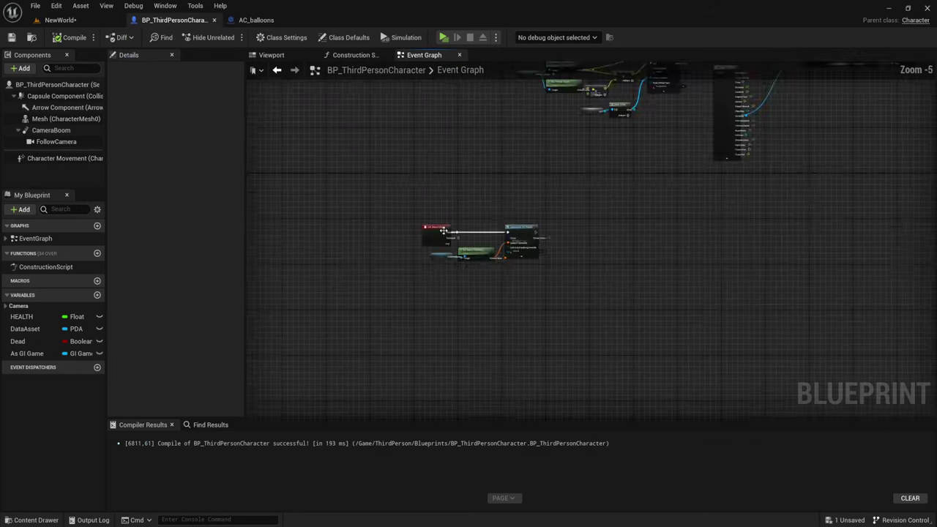
scroll(444, 231, "up", 2)
scroll(464, 177, "up", 1)
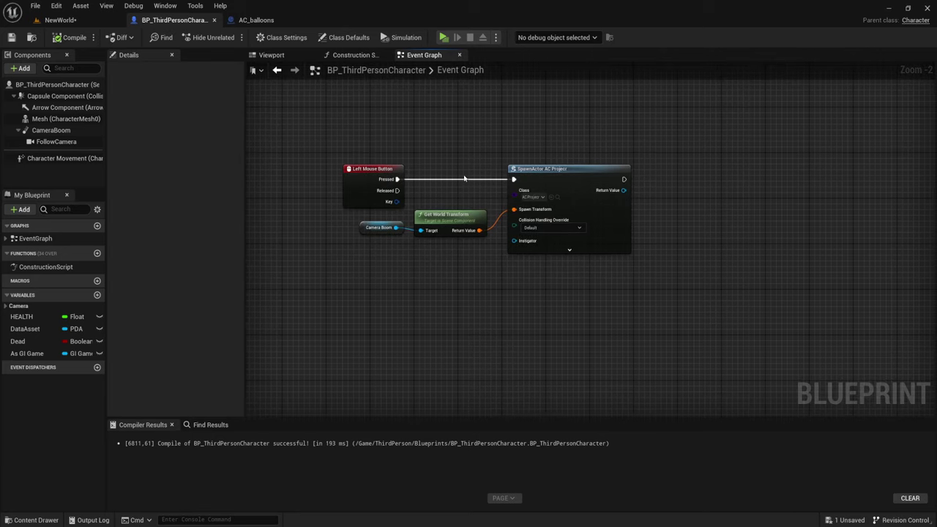
left_click(464, 178, "alt")
right_click_drag(484, 187, 493, 139)
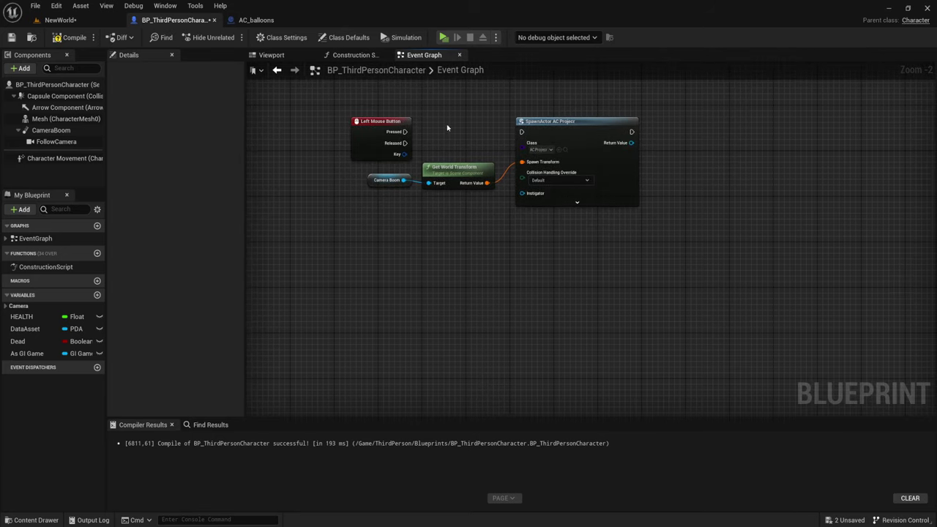
left_click_drag(370, 130, 397, 344)
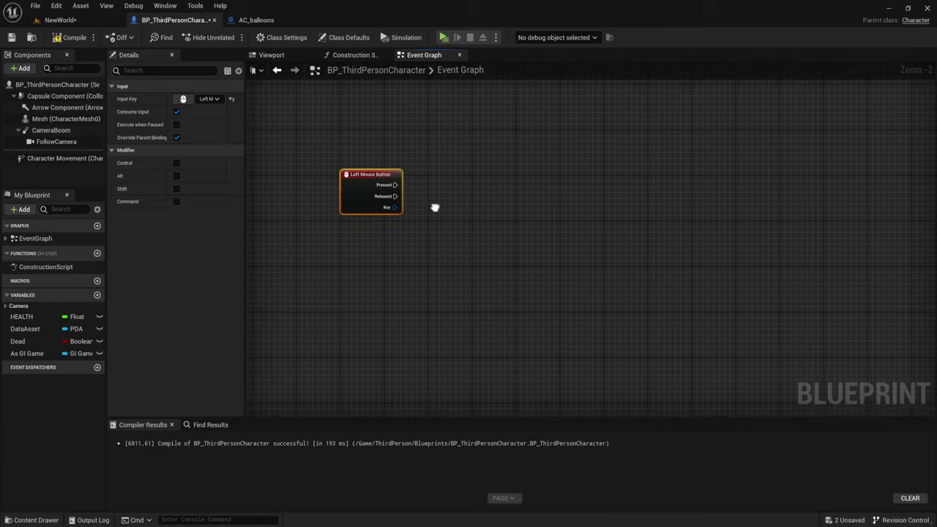
mouse_move(340, 194)
right_mouse_down()
mouse_move(460, 235)
mouse_move(421, 263)
right_mouse_up()
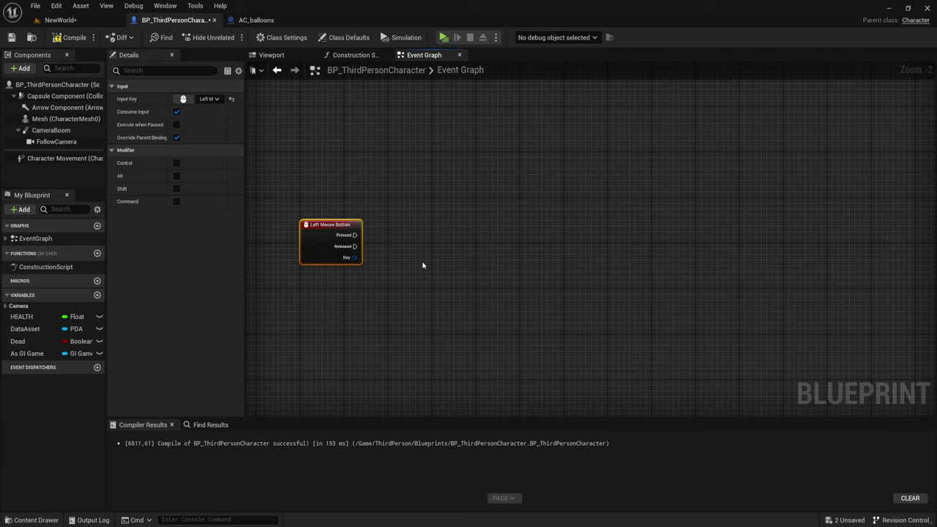
Add a Sphere Trace By Channel node driven by the Left Mouse Button Pressed output.
right_click_drag(423, 265, 400, 233)
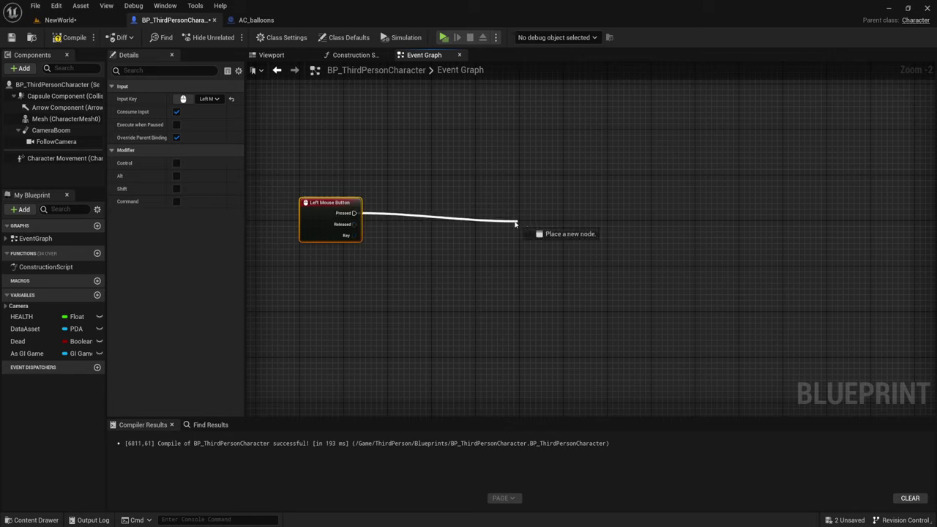
left_click_drag(344, 213, 517, 223)
type("s")
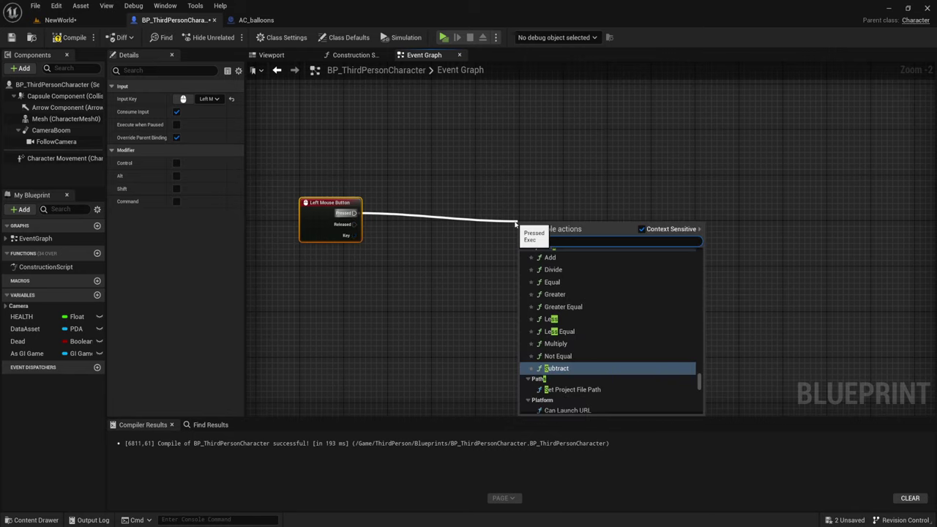
type("phere")
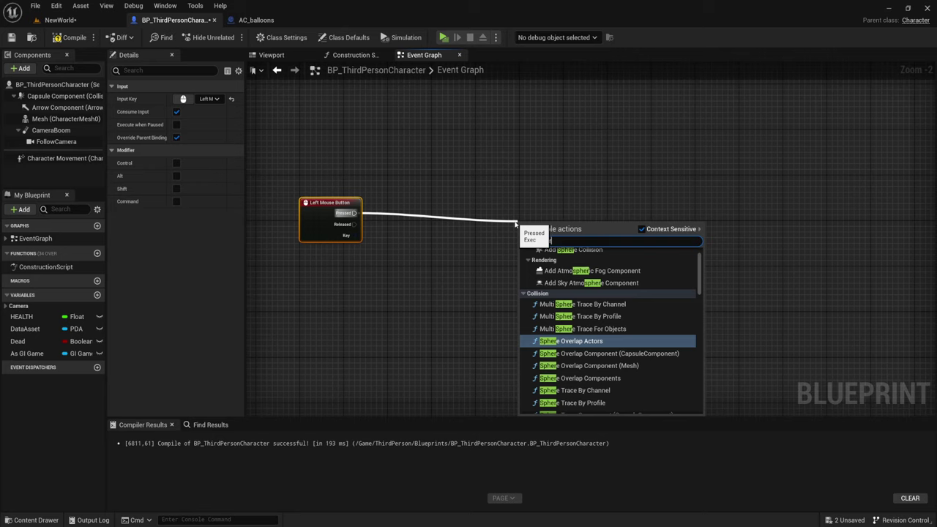
scroll(560, 339, "down", 3)
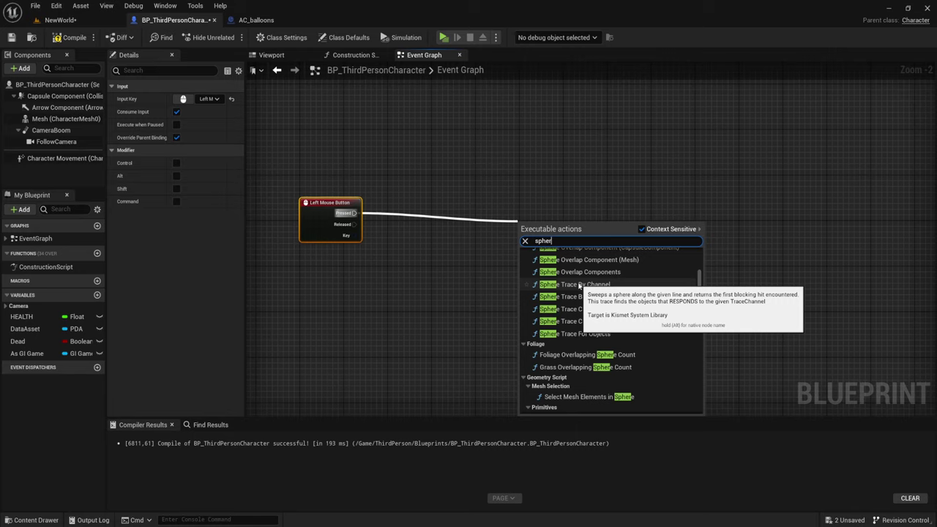
left_click(579, 286)
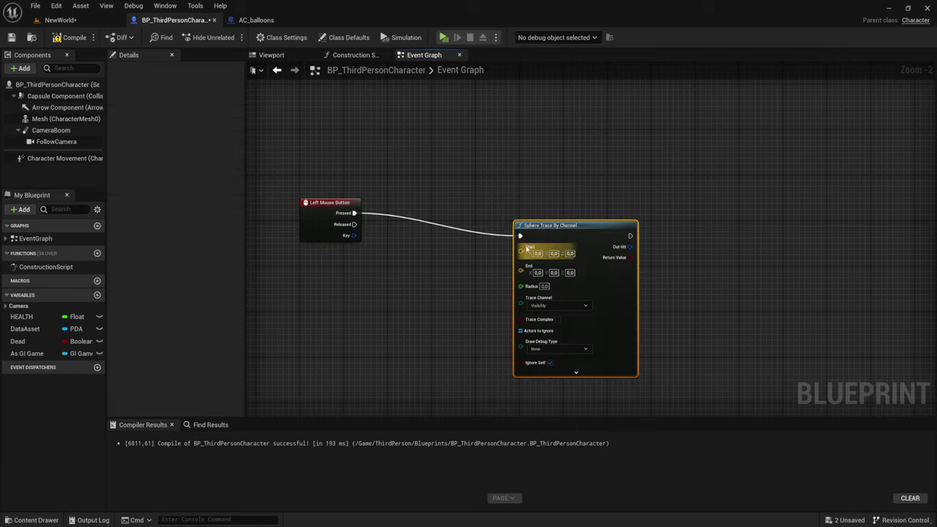
left_click_drag(537, 221, 626, 217)
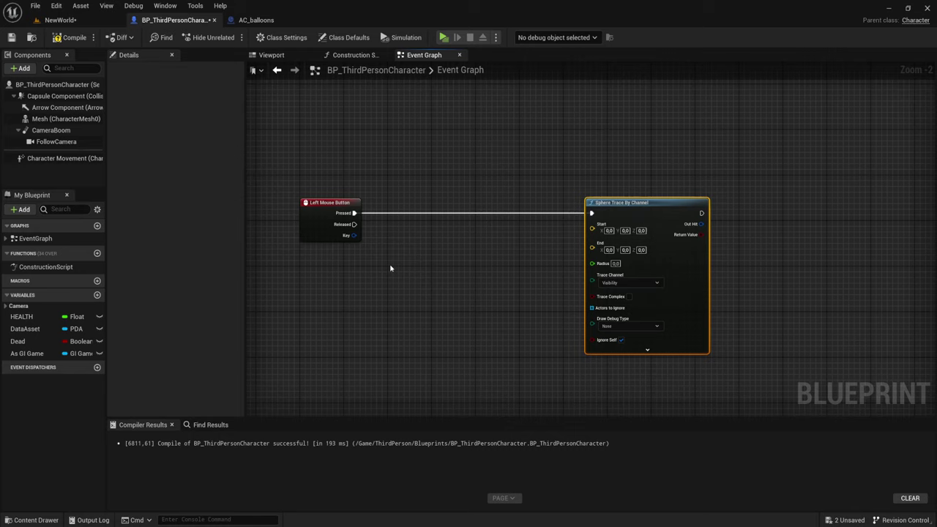
Feed Follow Camera's Get World Location into the sphere trace's Start input.
right_click_drag(389, 268, 397, 232)
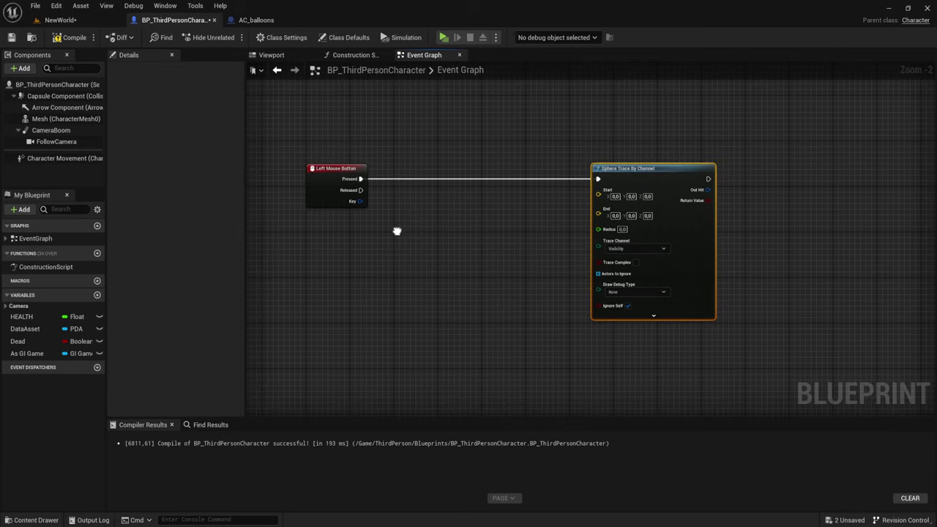
left_click(54, 142)
left_click_drag(320, 222, 401, 229)
type("get")
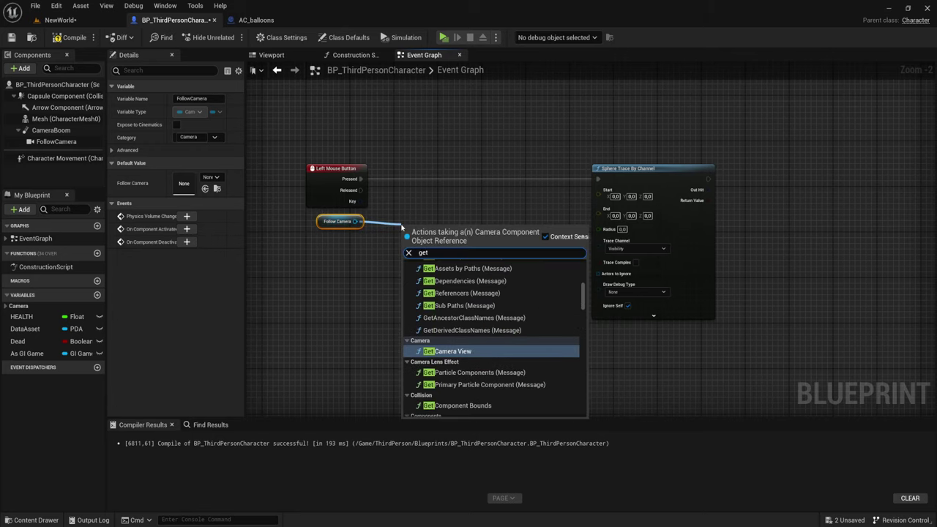
type(" Wo")
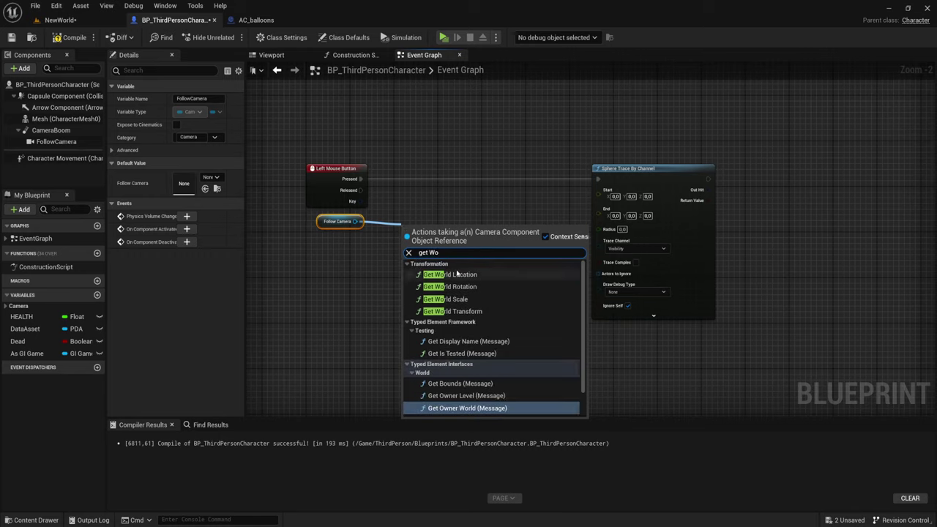
left_click(459, 274)
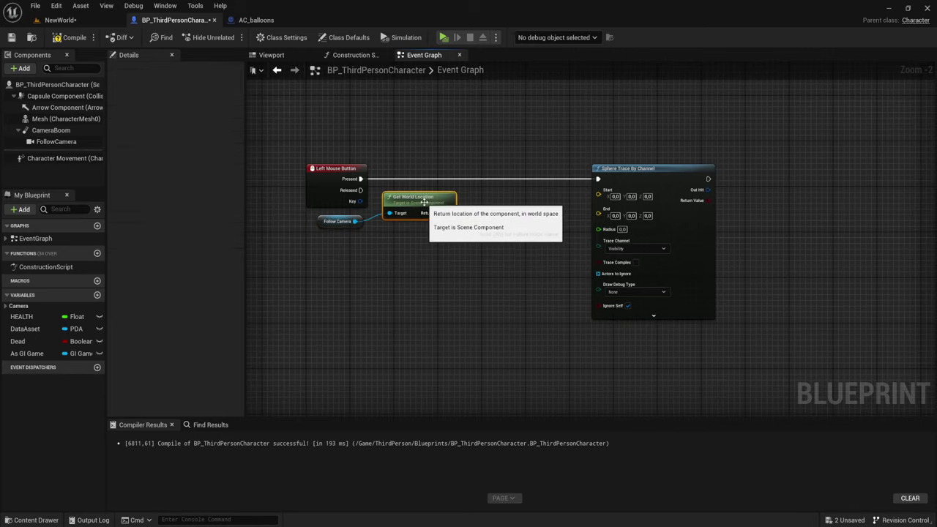
mouse_move(436, 223)
left_mouse_down()
mouse_move(424, 201)
mouse_move(598, 194)
left_mouse_up()
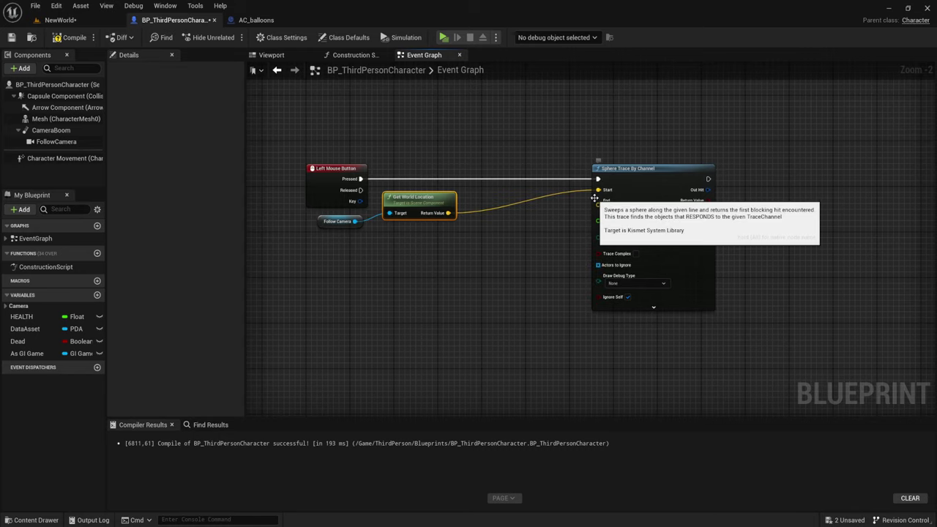
Multiply Follow Camera's Get Forward Vector by a single float (1500).
right_click_drag(417, 257, 406, 244)
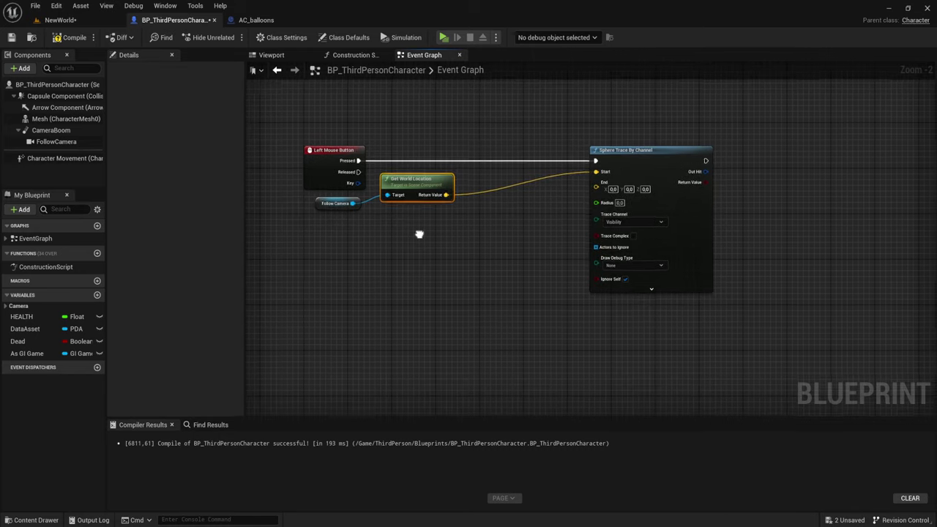
left_click_drag(346, 211, 326, 251)
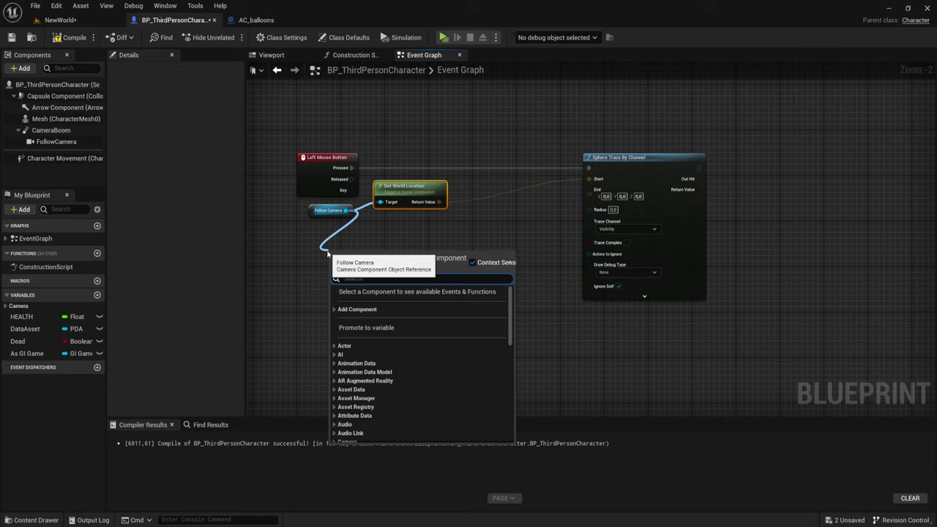
type("for")
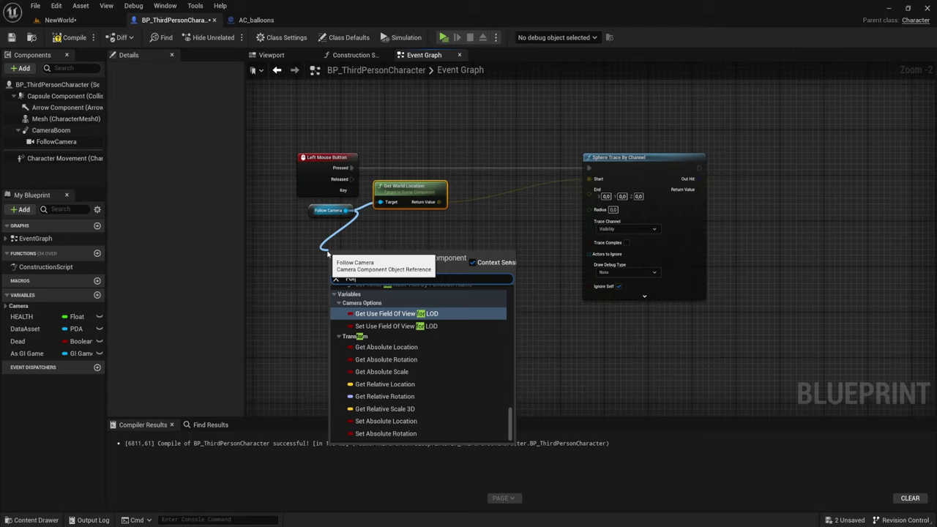
type("l")
type("o")
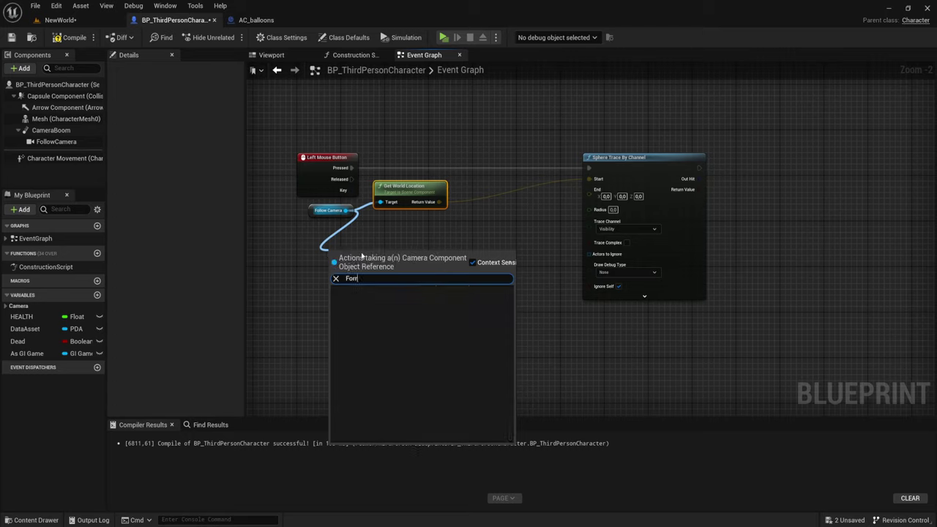
type("wa")
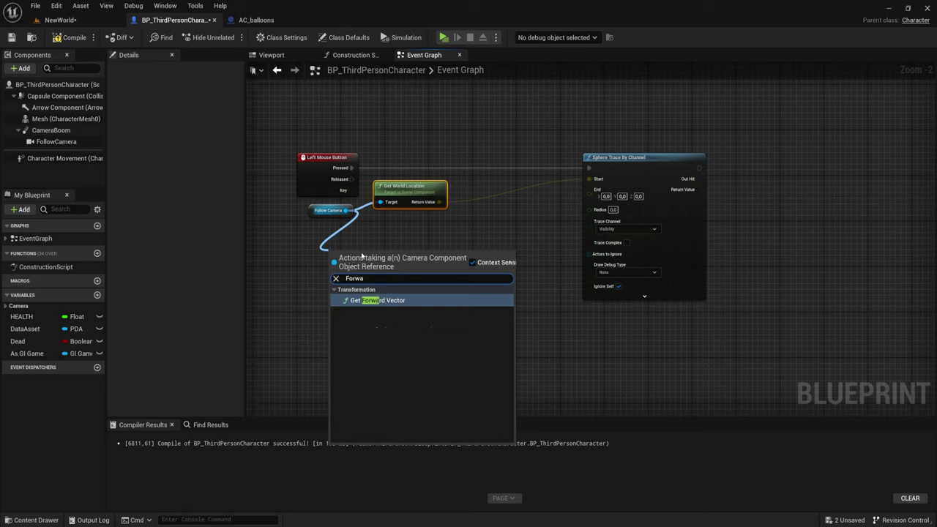
left_click(385, 301)
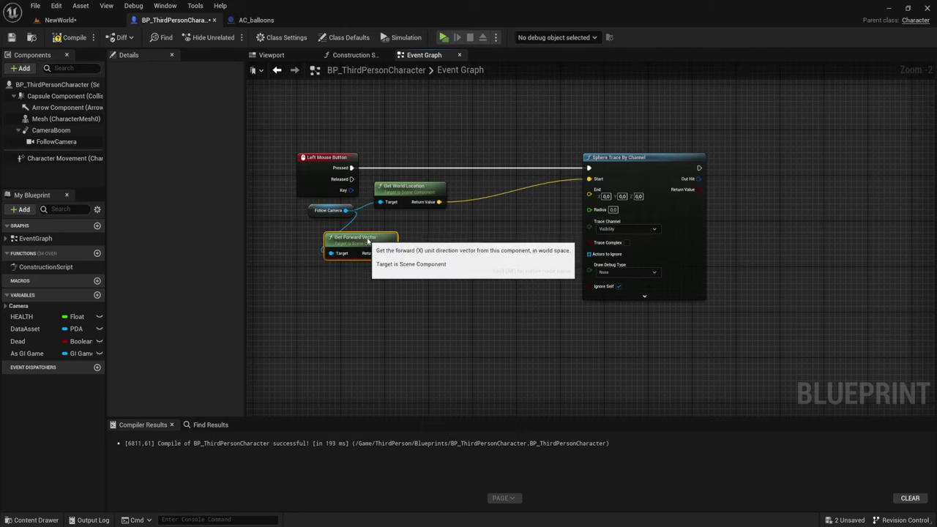
mouse_move(368, 242)
left_mouse_down()
mouse_move(347, 233)
mouse_move(405, 260)
left_mouse_up()
type("+")
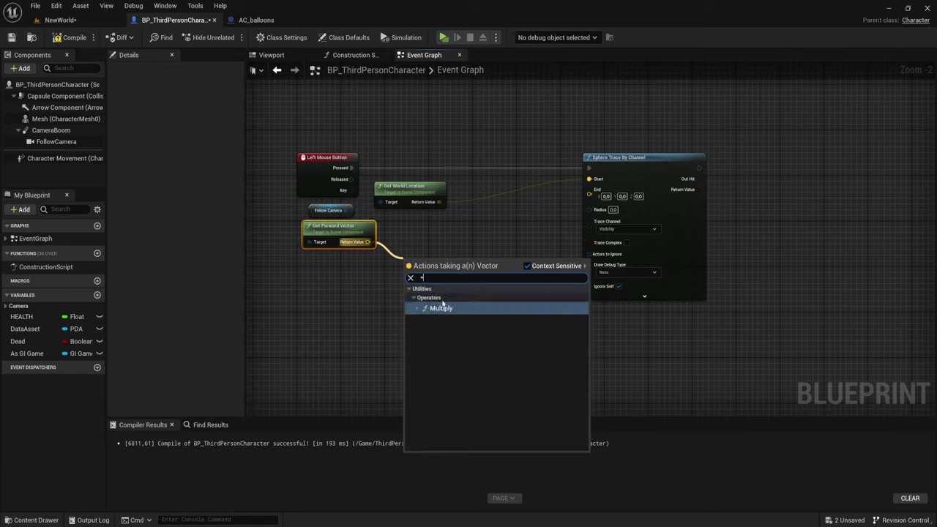
left_click(441, 311)
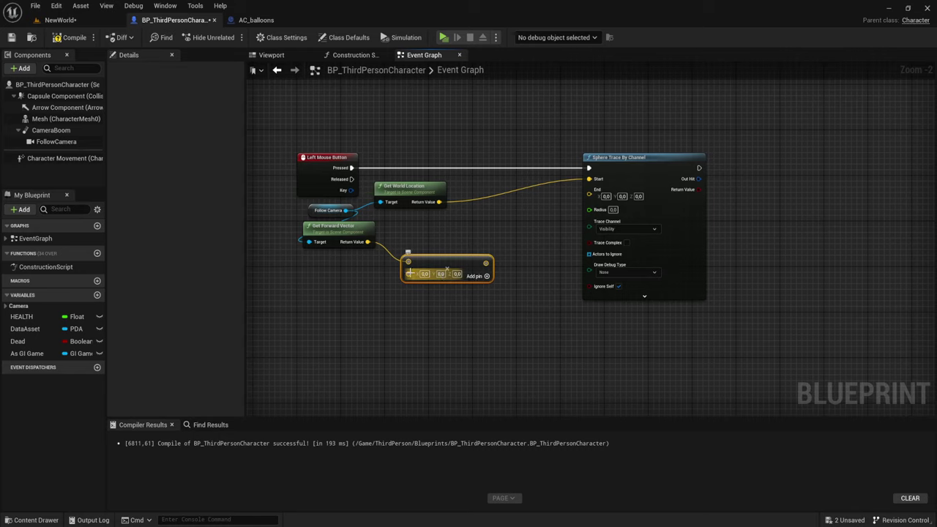
right_click(408, 274)
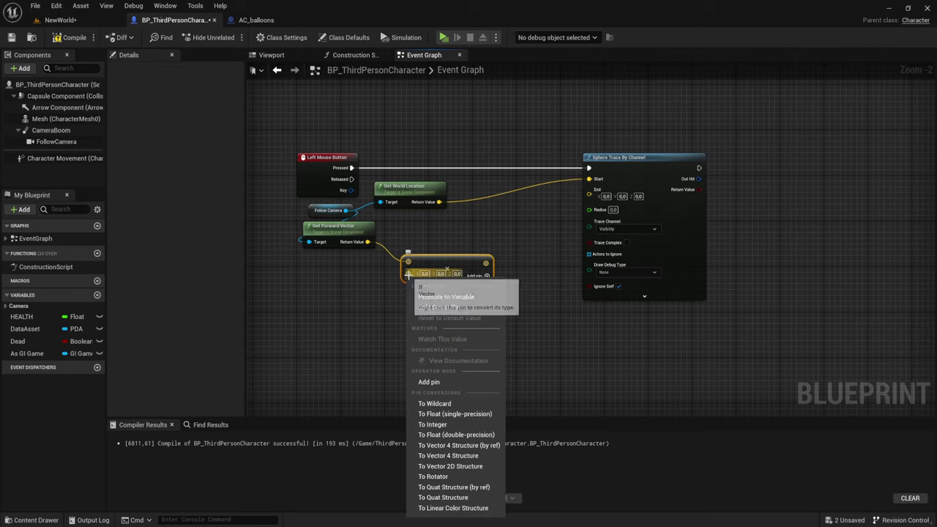
left_click(429, 415)
type("1500")
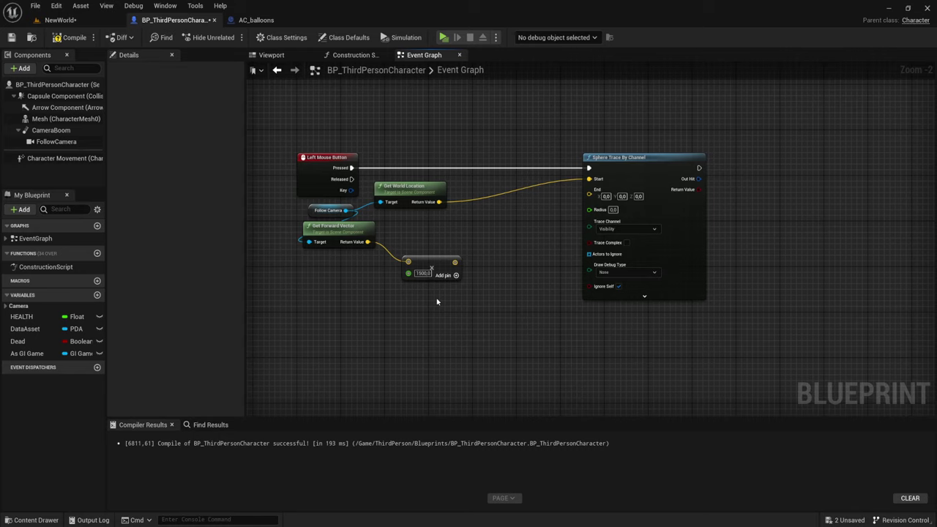
left_click_drag(425, 270, 409, 249)
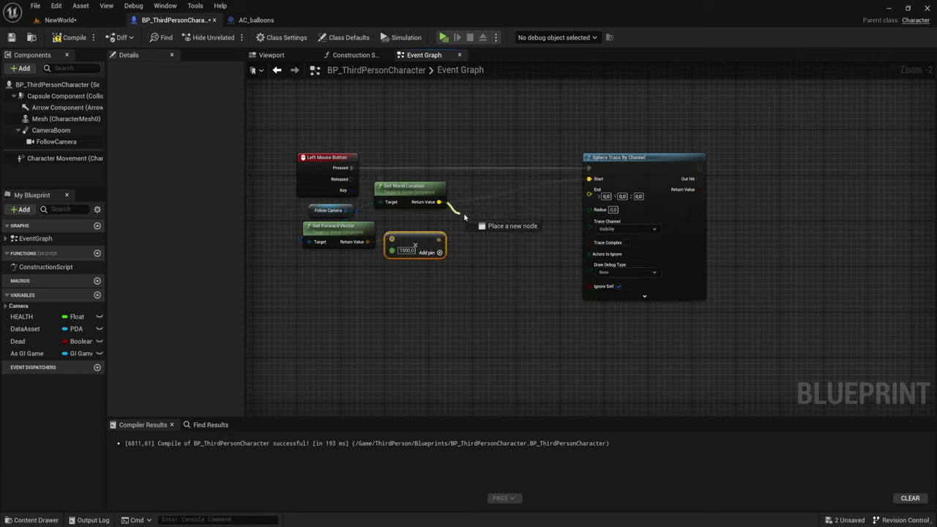
Add the scaled forward vector to the camera location and wire the sum into the trace End.
left_click_drag(438, 202, 470, 214)
type("add")
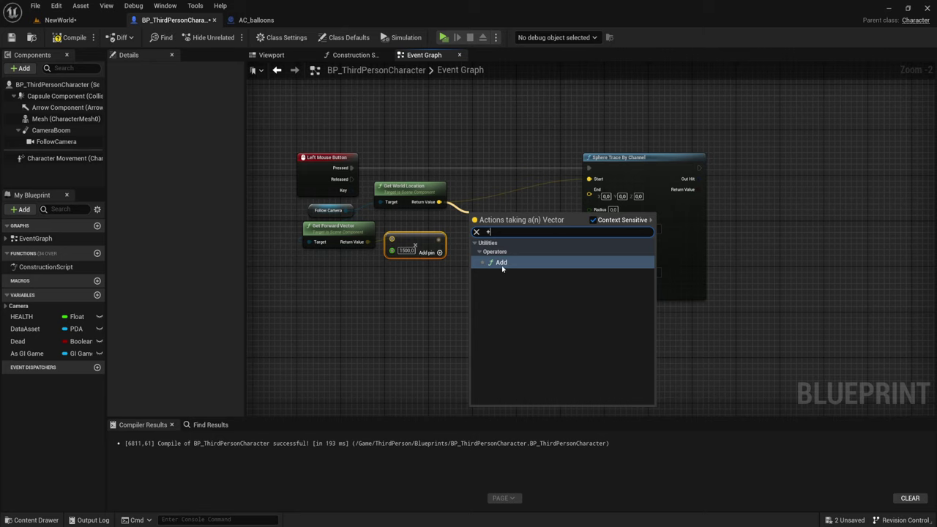
key("Return")
left_click_drag(474, 228, 438, 240)
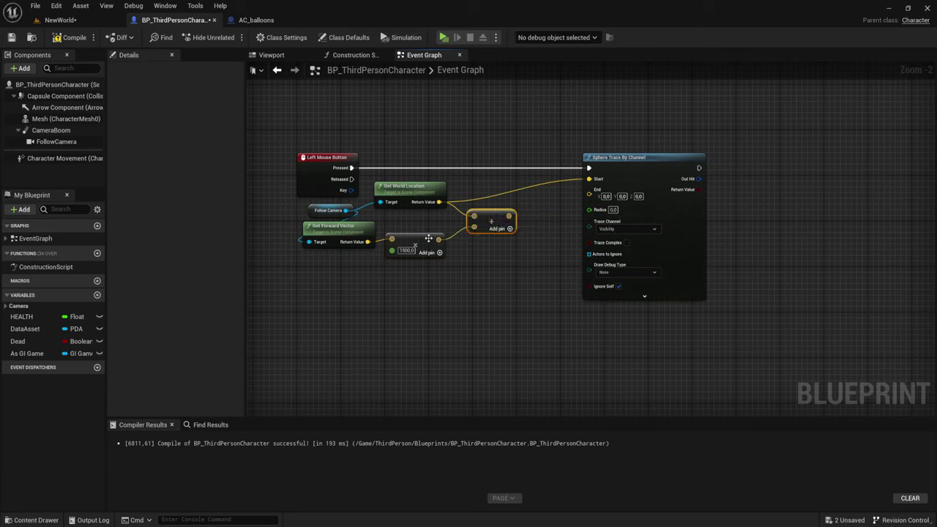
left_click_drag(510, 216, 590, 194)
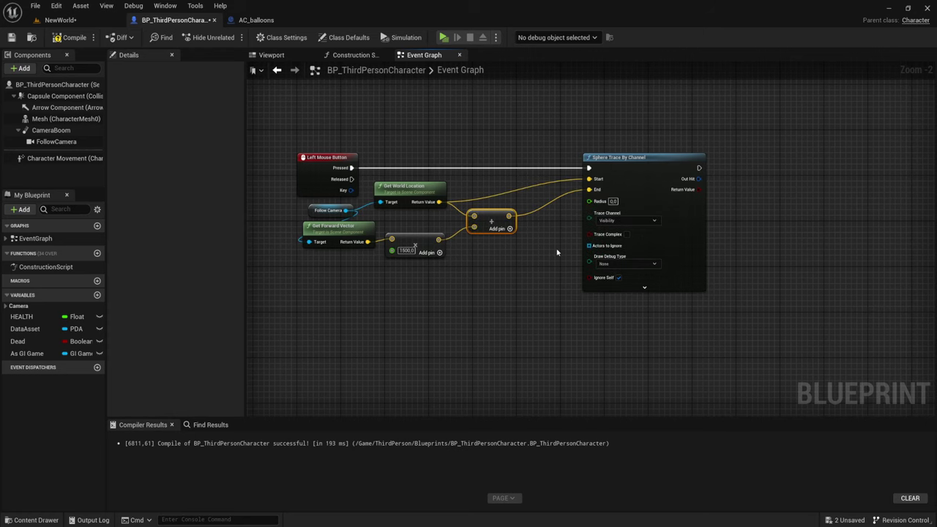
Feed a Make Array containing Self into the sphere trace's Actors to Ignore.
right_click_drag(557, 253, 480, 240)
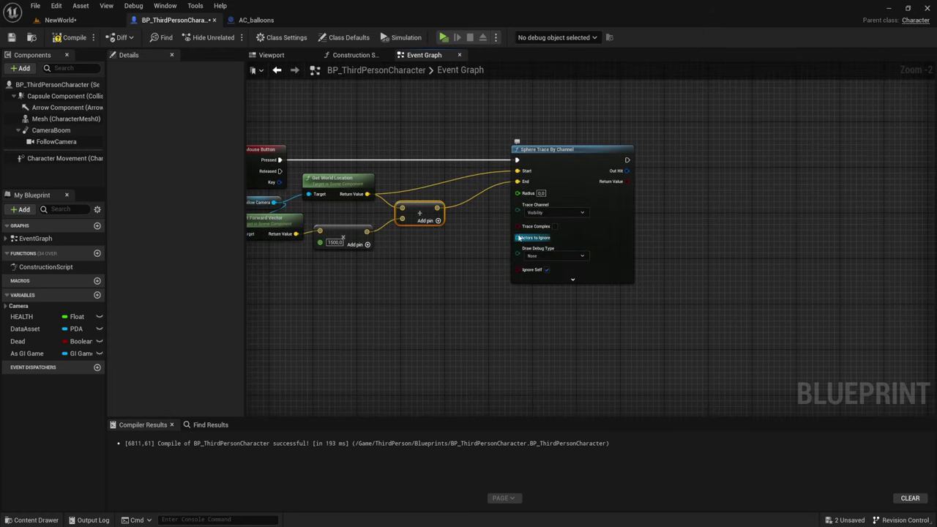
left_click_drag(556, 170, 528, 170)
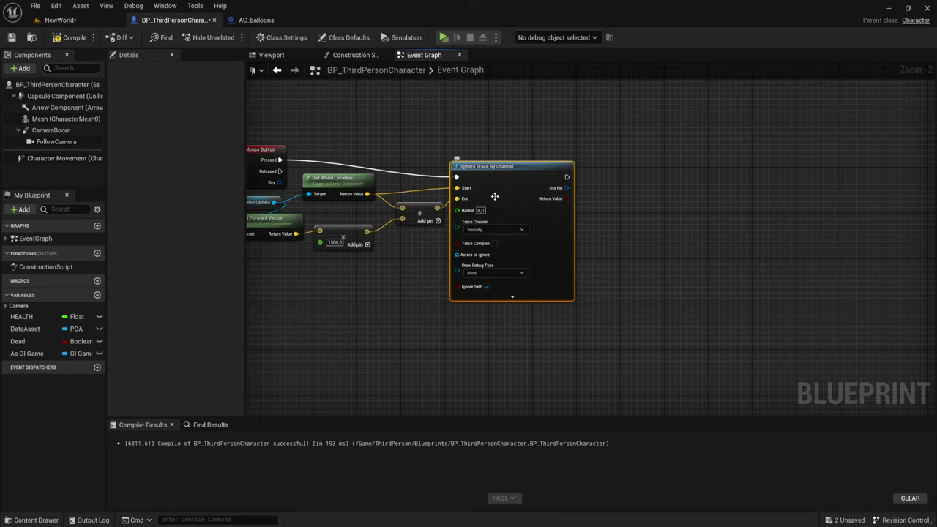
left_click_drag(489, 238, 419, 269)
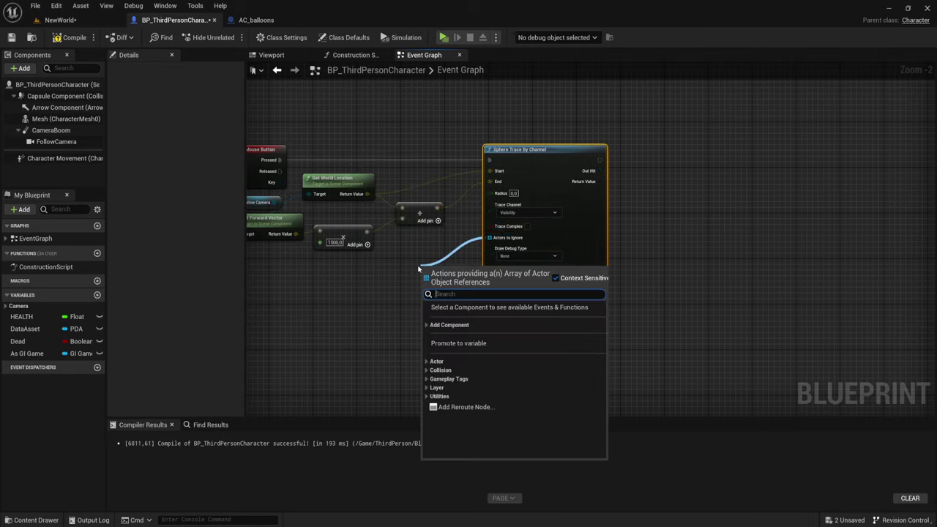
type("make")
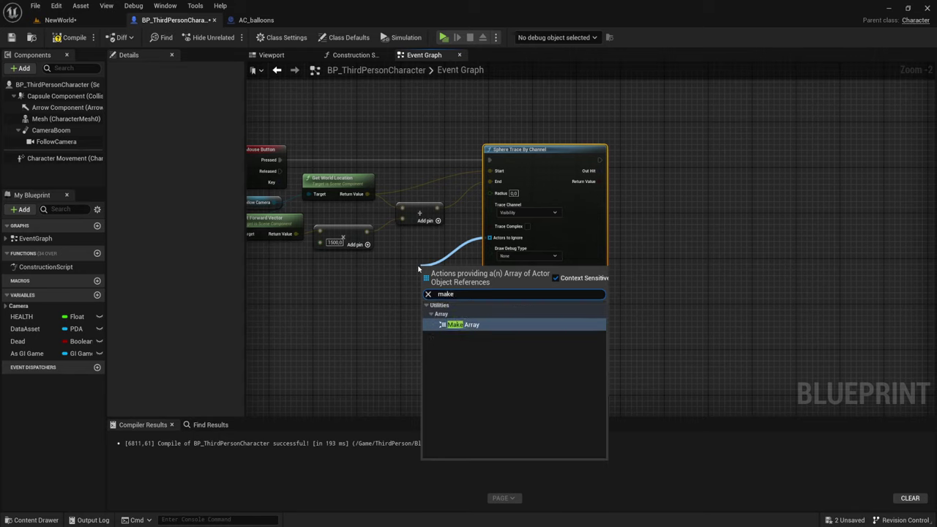
key("Return")
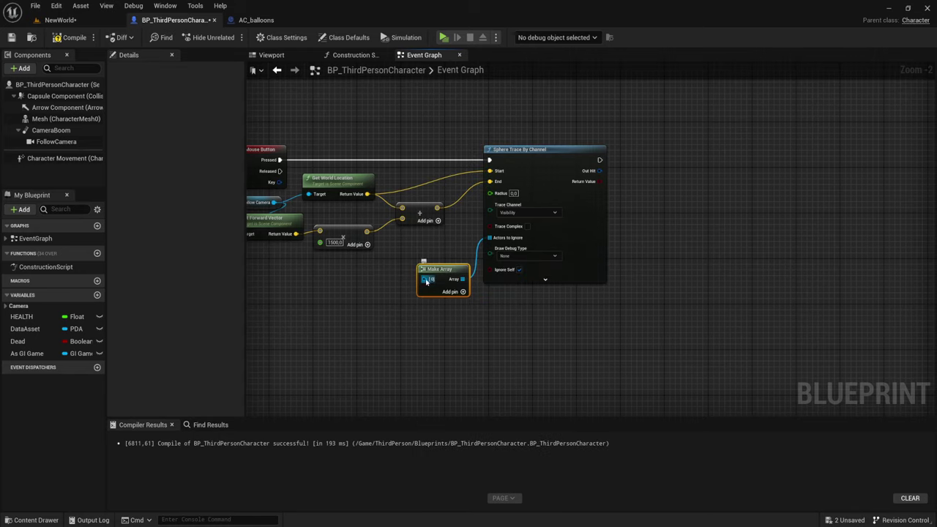
left_click_drag(426, 280, 393, 287)
type("sel")
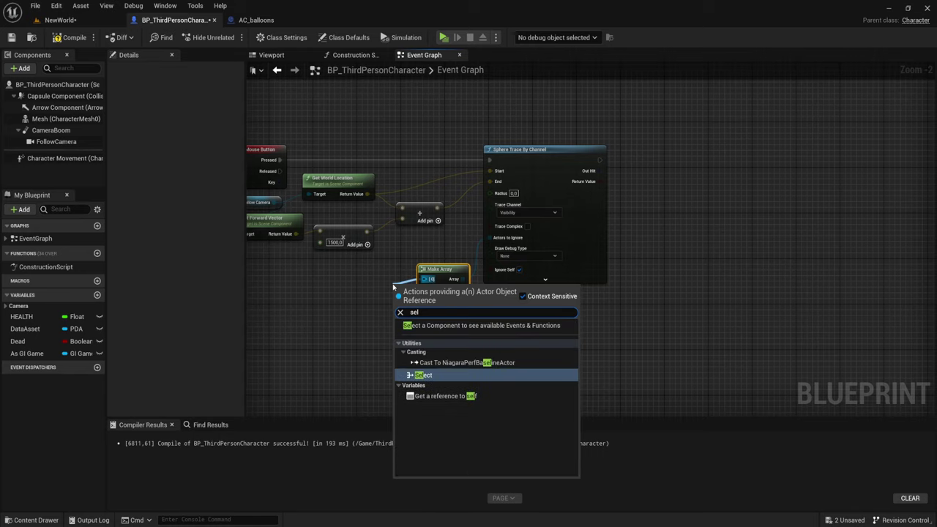
left_click(457, 397)
left_click_drag(403, 288, 375, 276)
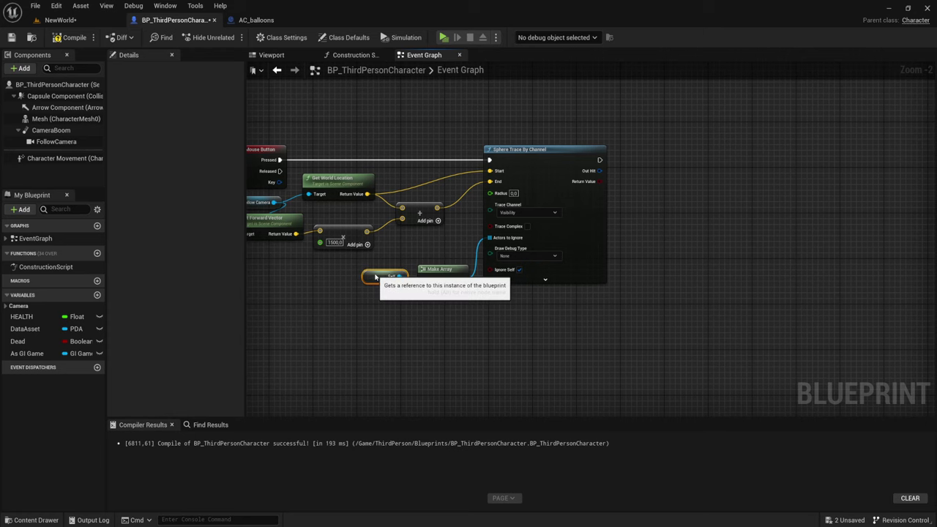
Set the trace's Draw Debug Type to For Duration.
right_click_drag(635, 295, 557, 309)
left_click(451, 270)
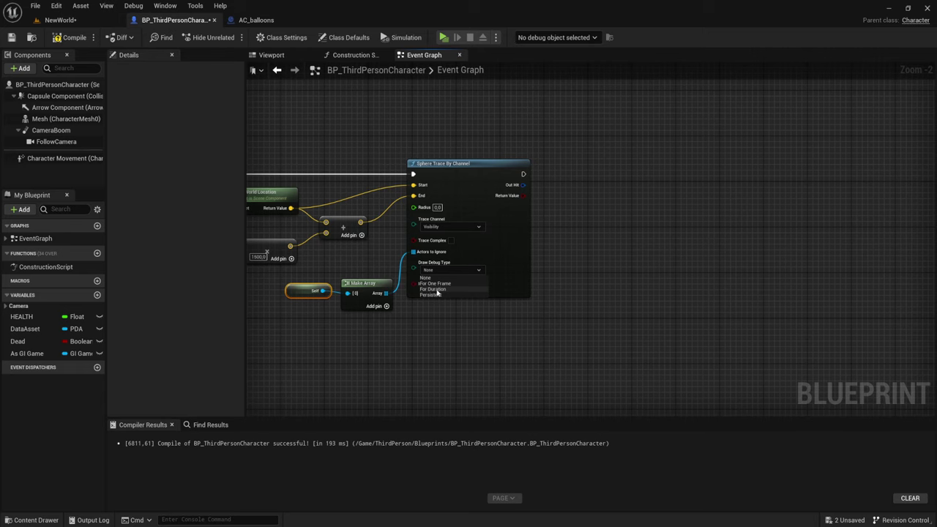
left_click(433, 289)
Set the sphere trace Radius to 5.0.
right_click_drag(538, 241, 675, 254)
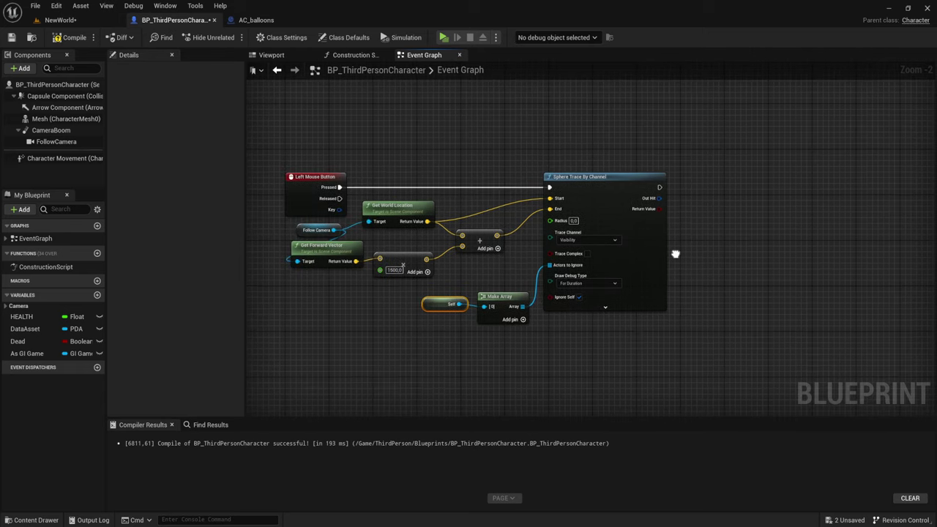
left_click_drag(259, 126, 376, 297)
right_click_drag(626, 372, 519, 365)
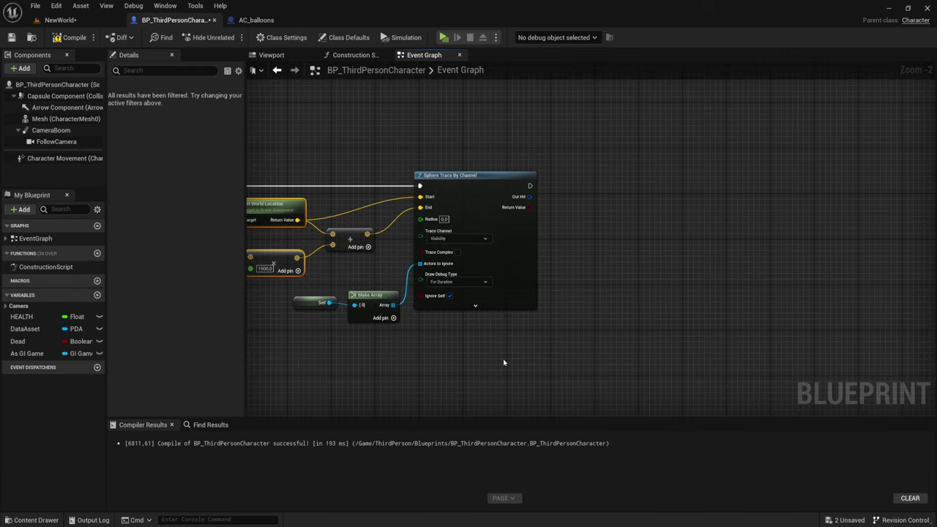
right_click(421, 219)
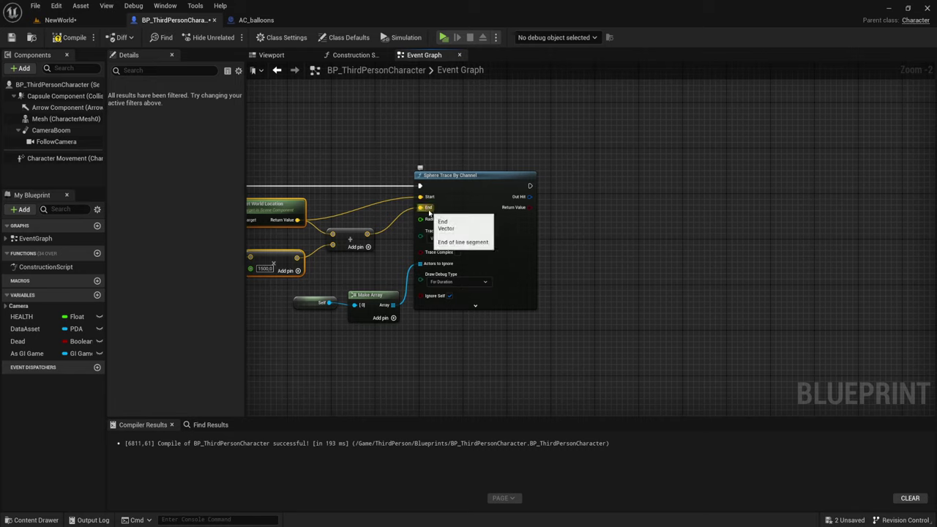
key("Escape")
left_click(444, 219)
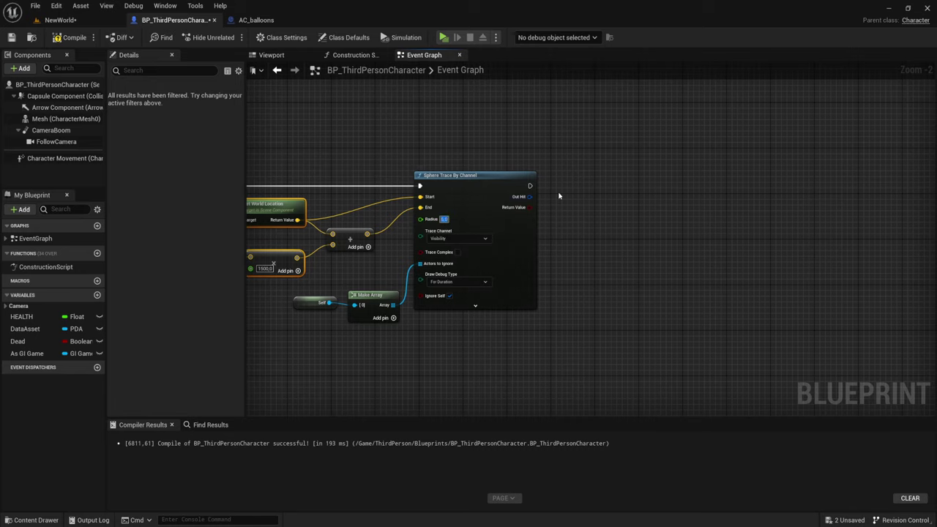
Add a Branch after the sphere trace, conditioned on its Return Value.
right_click_drag(583, 221, 477, 225)
right_click(477, 226)
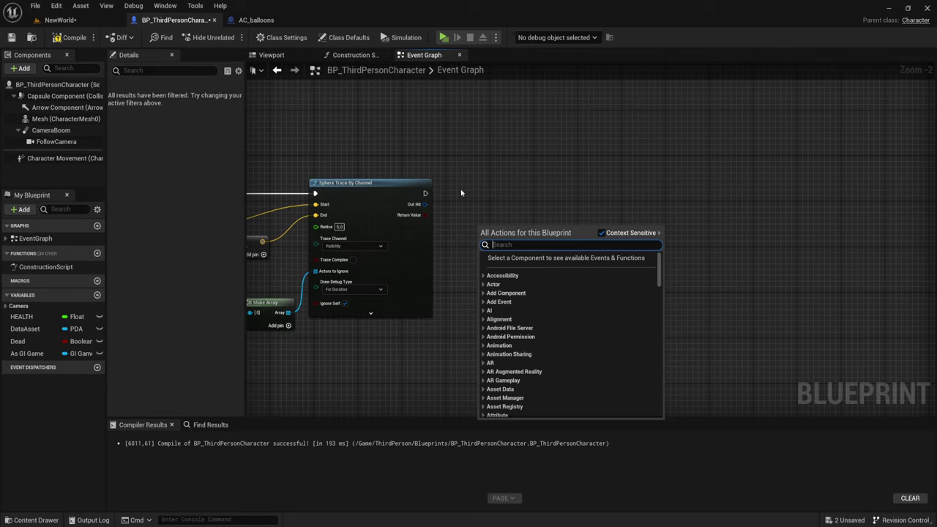
left_click(471, 194)
left_click_drag(425, 193, 464, 195)
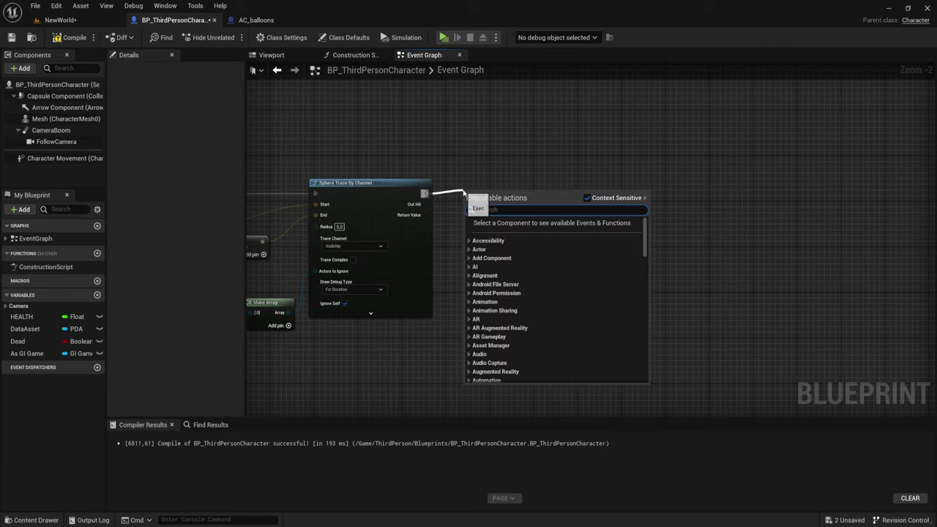
type("bra")
key("Return")
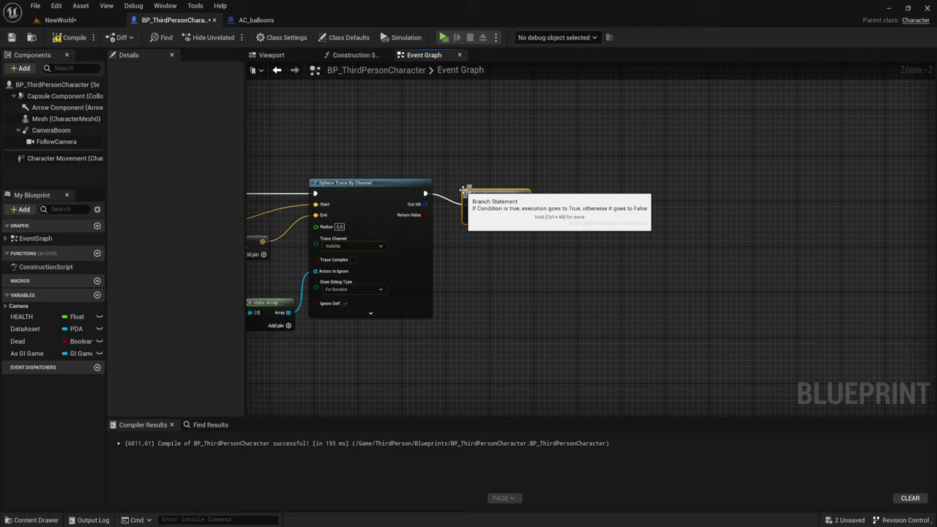
mouse_move(426, 215)
left_mouse_down()
mouse_move(472, 219)
mouse_move(467, 184)
mouse_move(456, 254)
left_mouse_up()
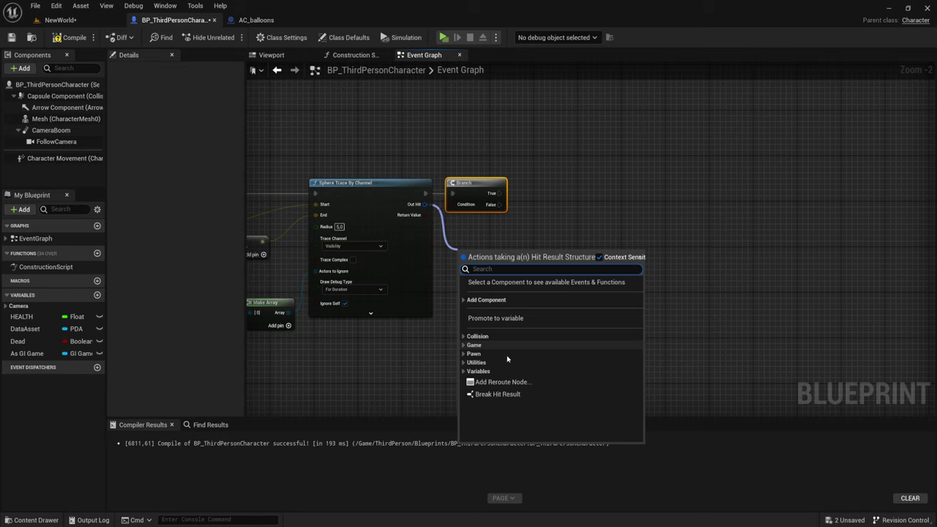
Break the trace's Out Hit into a Break Hit Result node showing all outputs.
left_click(498, 394)
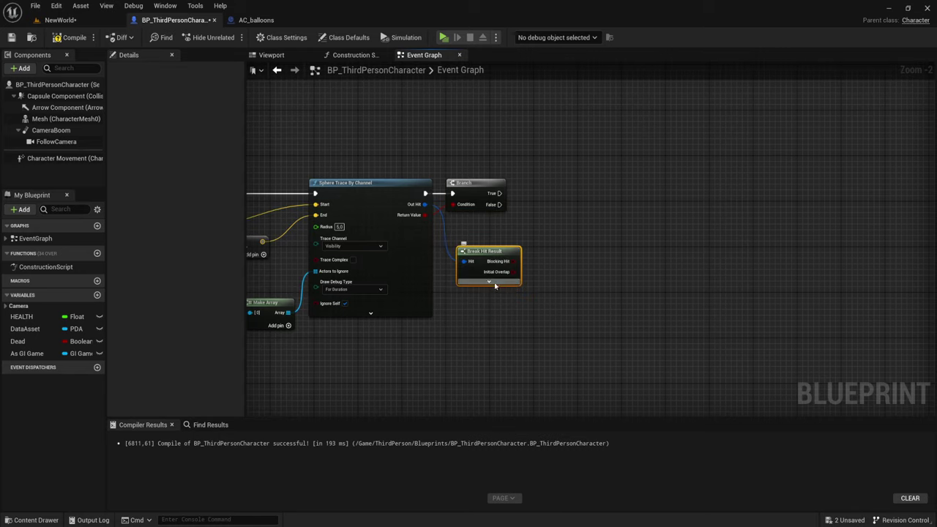
left_click(489, 282)
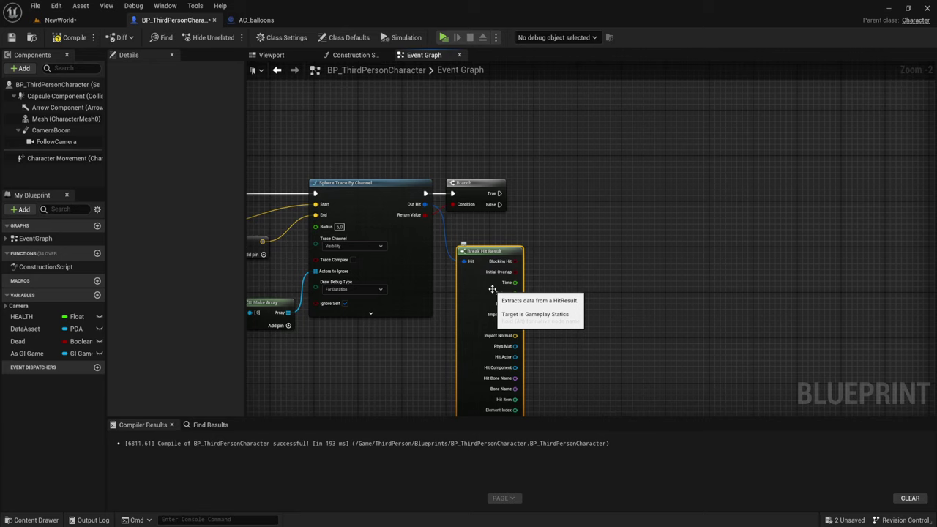
right_click_drag(585, 259, 589, 227)
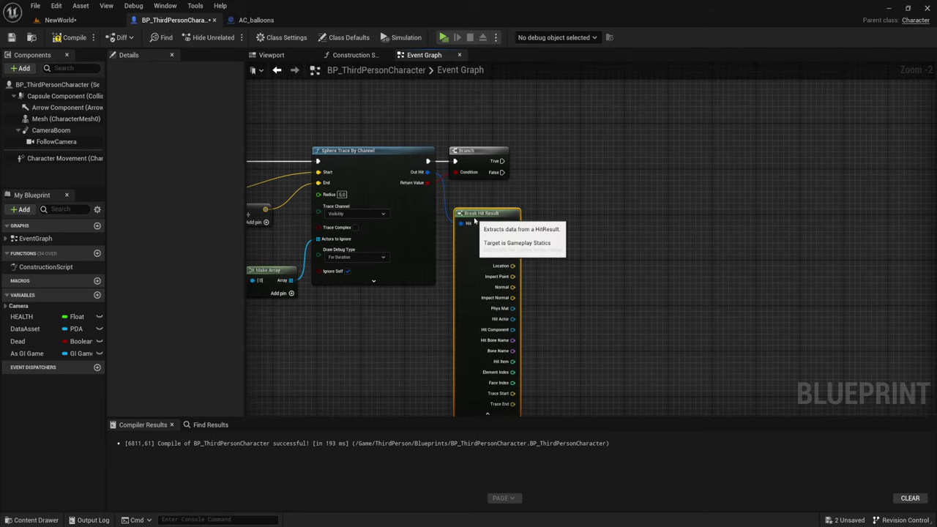
mouse_move(474, 219)
right_mouse_down()
mouse_move(516, 220)
mouse_move(493, 237)
right_mouse_up()
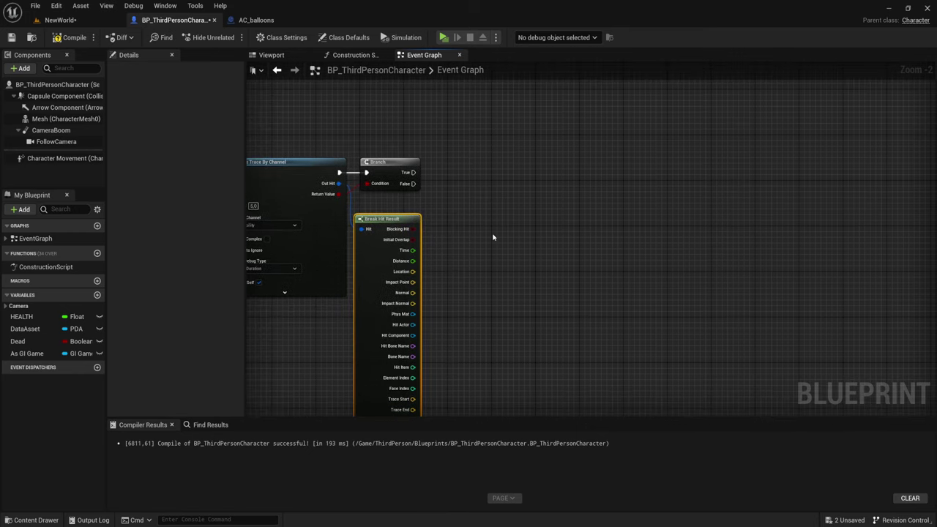
Cast Hit Actor to AC_balloons and run the cast from the Branch's True output.
right_click_drag(452, 260, 454, 230)
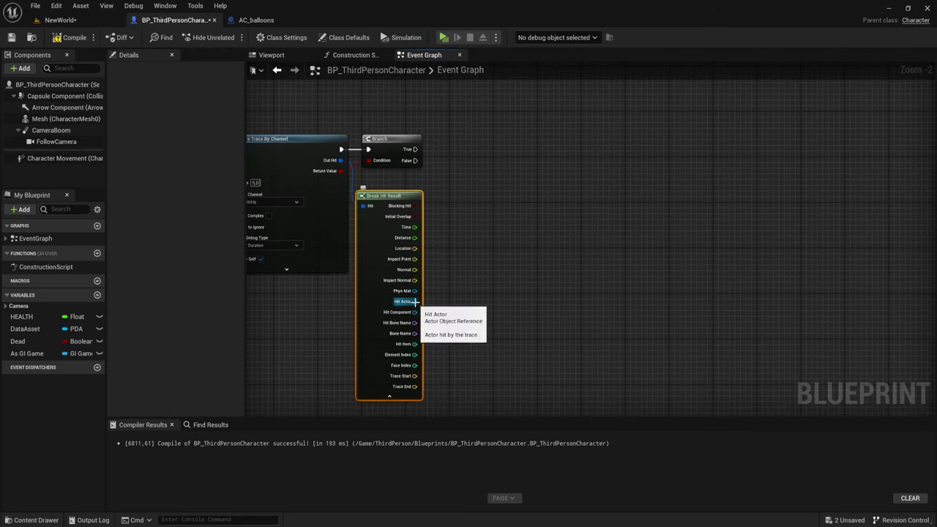
mouse_move(414, 301)
left_mouse_down()
mouse_move(441, 152)
mouse_move(464, 144)
left_mouse_up()
type("cast")
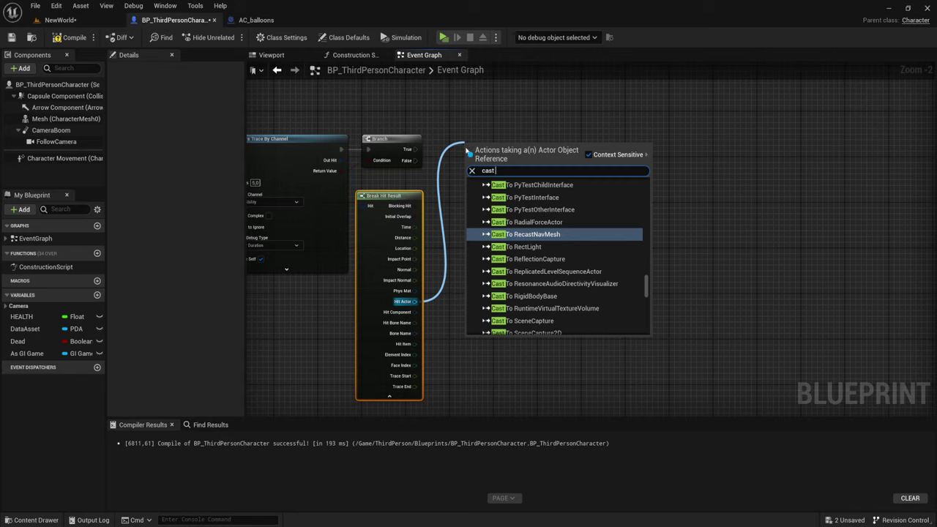
type(" to")
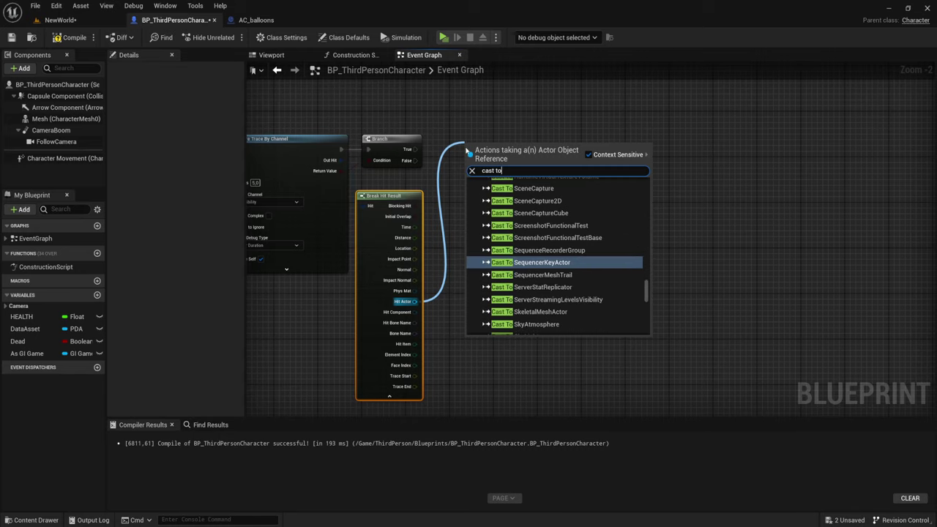
type("AC")
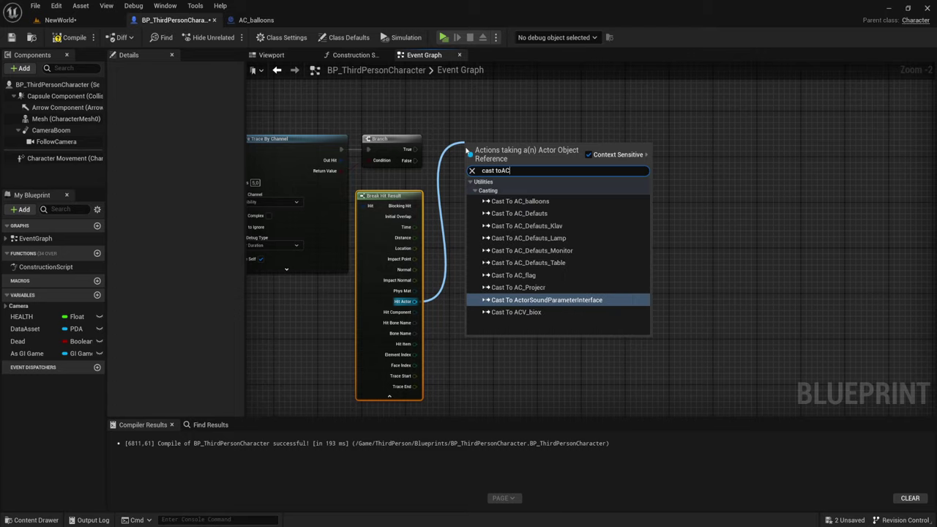
type("_ba")
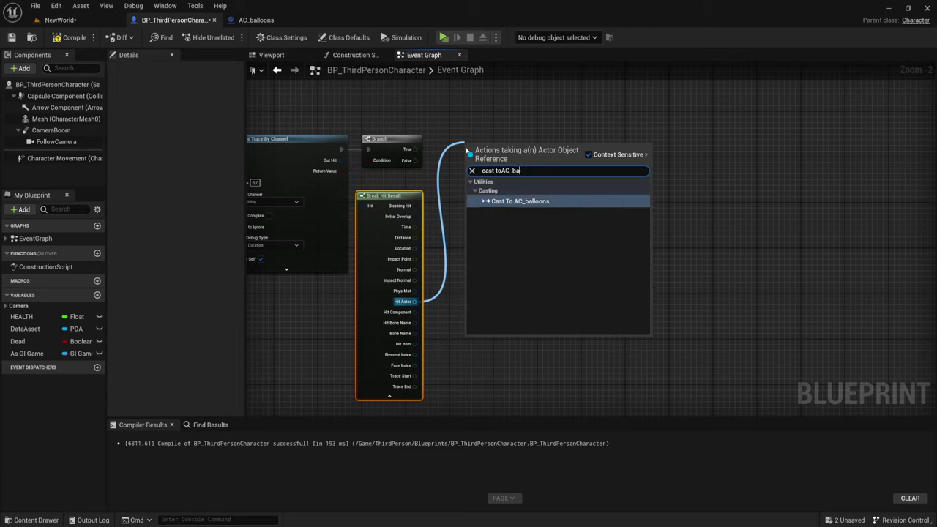
key("Return")
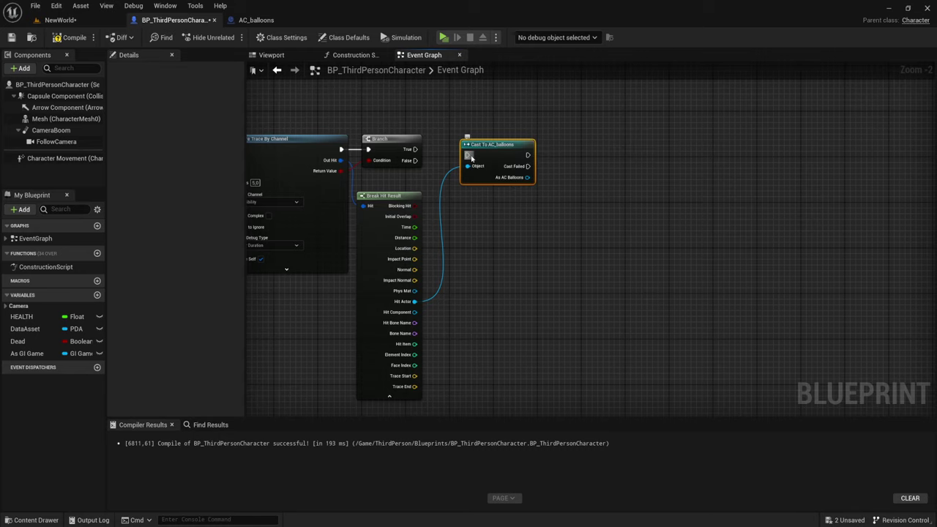
left_click_drag(415, 150, 466, 155)
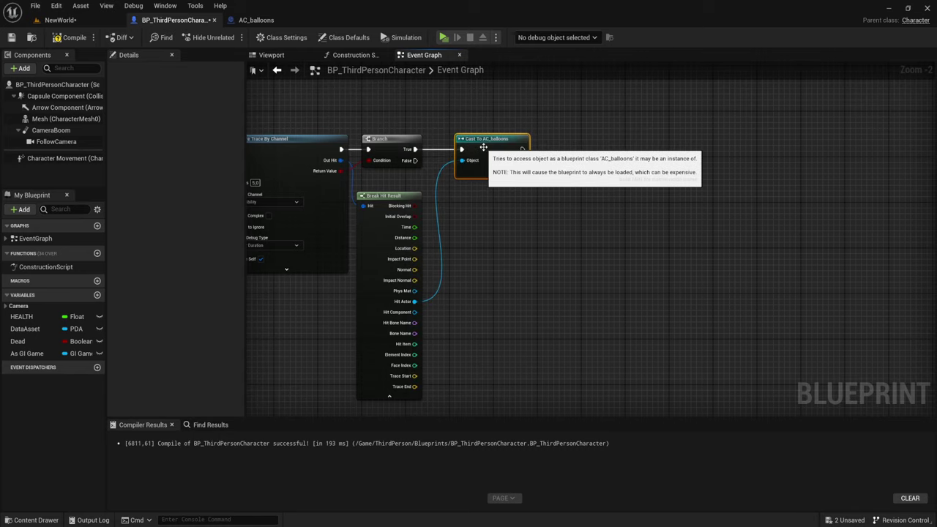
mouse_move(618, 198)
right_mouse_down()
mouse_move(577, 189)
mouse_move(523, 198)
right_mouse_up()
Add a Get A Gift Box getter from the cast's As AC Balloons output, placed beside the cast.
left_click_drag(465, 182, 514, 187)
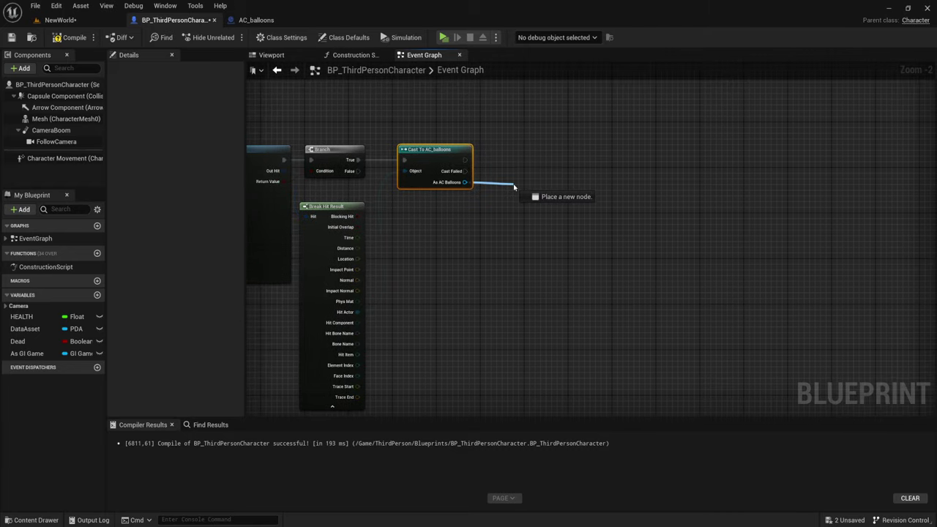
type("get ")
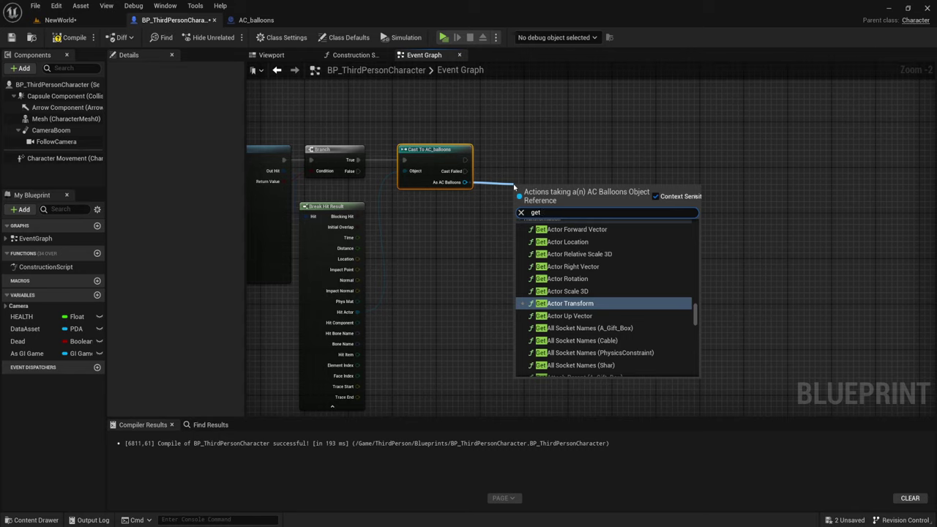
type("A_gi")
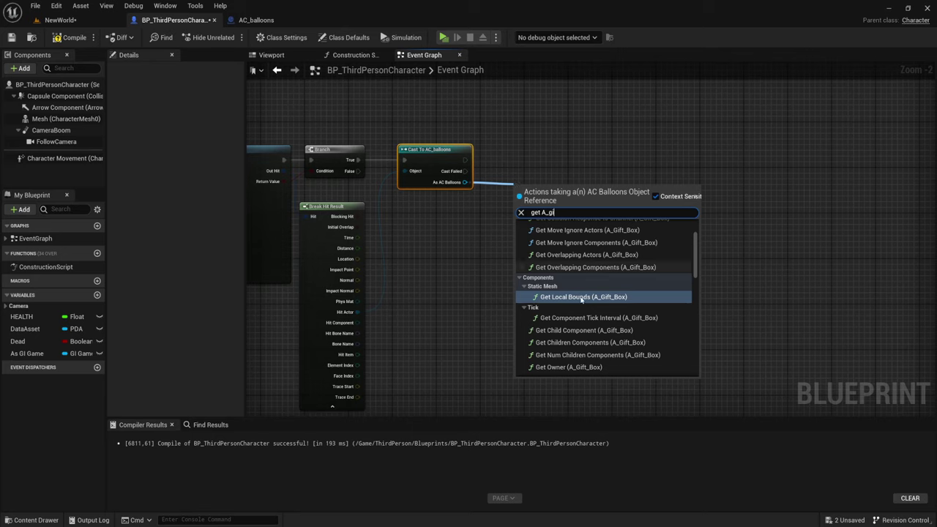
scroll(608, 308, "down", 3)
scroll(659, 315, "down", 3)
scroll(682, 327, "down", 3)
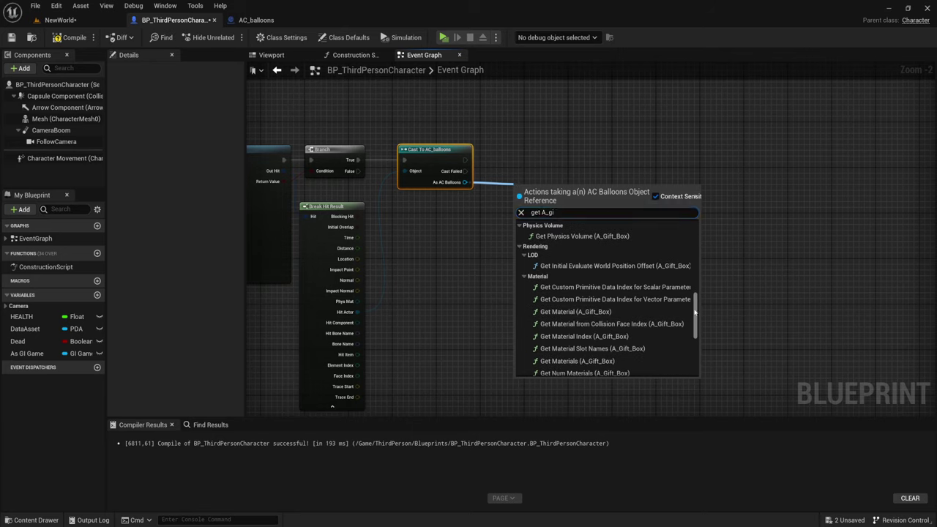
scroll(680, 367, "down", 5)
scroll(581, 356, "up", 2)
scroll(580, 355, "up", 5)
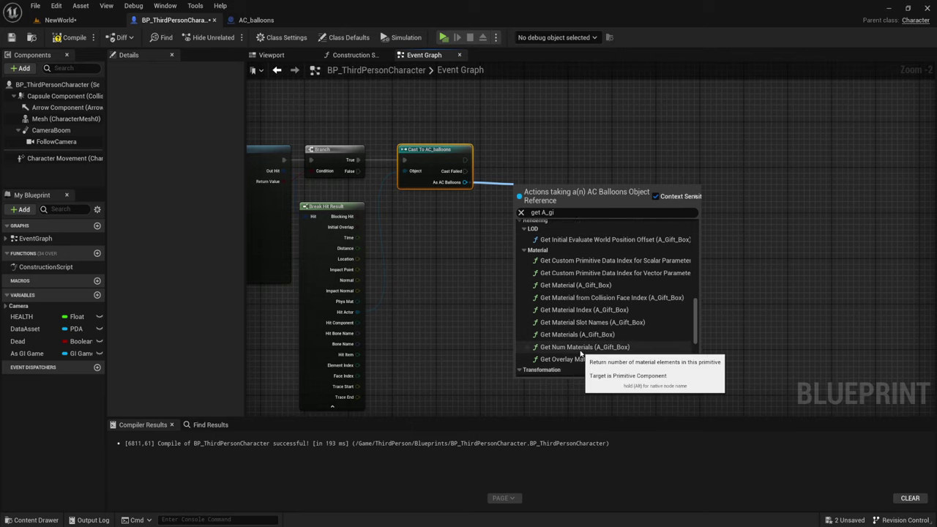
left_click(545, 213)
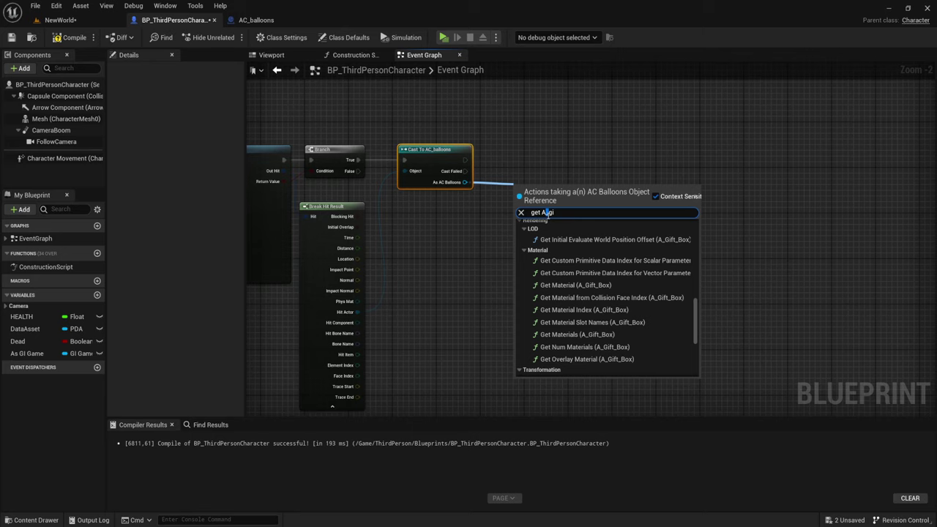
key("Delete")
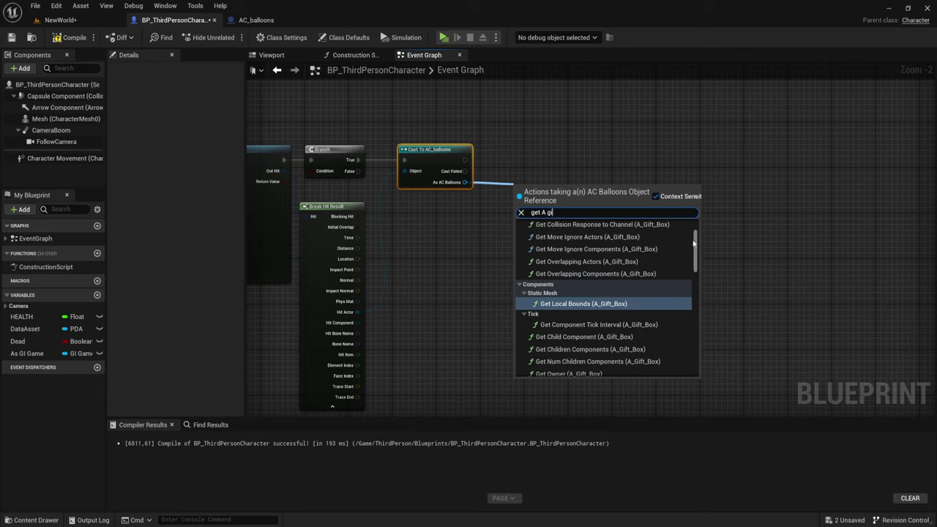
scroll(629, 368, "down", 10)
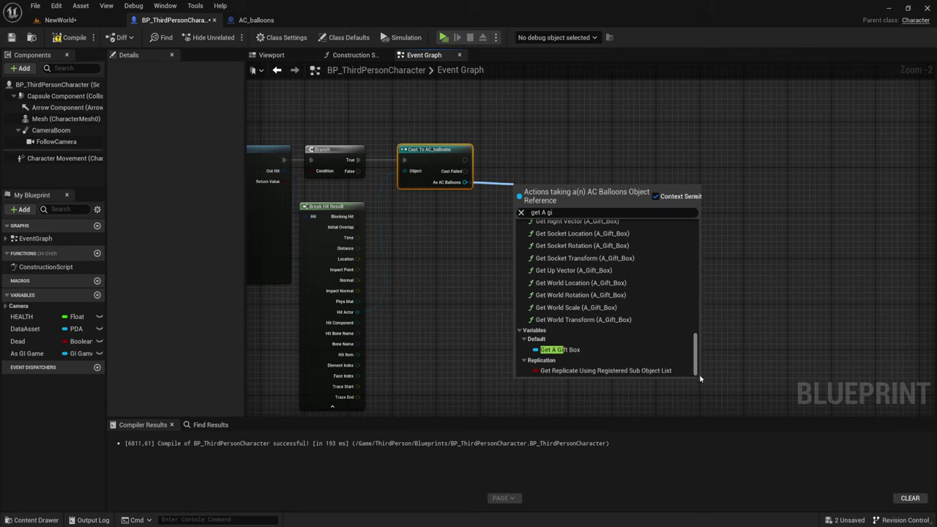
left_click(556, 350)
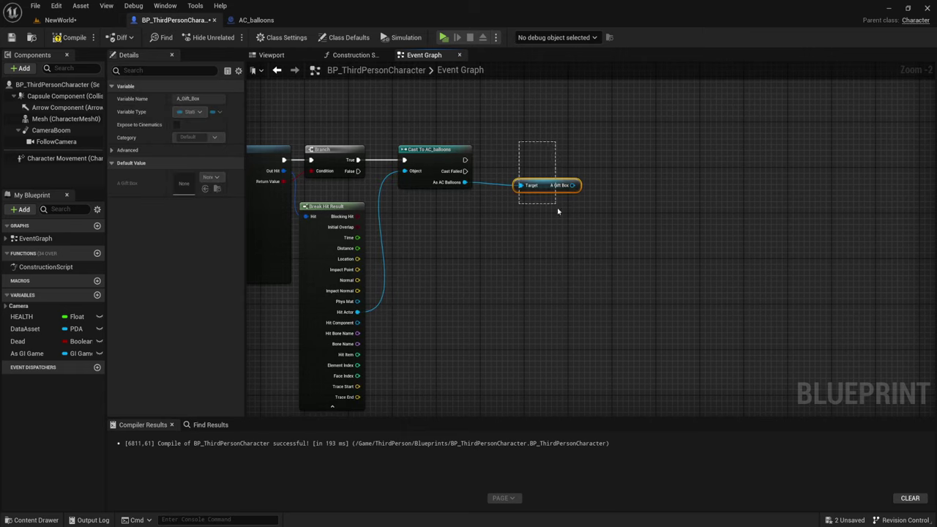
left_click_drag(517, 146, 558, 211)
left_click_drag(545, 186, 512, 186)
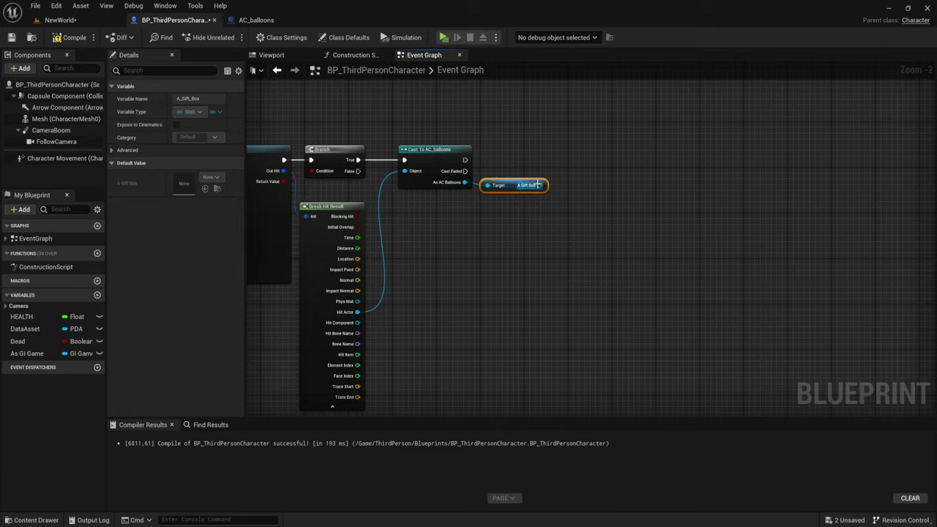
Add an Equal (==) node comparing A Gift Box with the Hit Component.
left_click_drag(540, 185, 545, 243)
type("==")
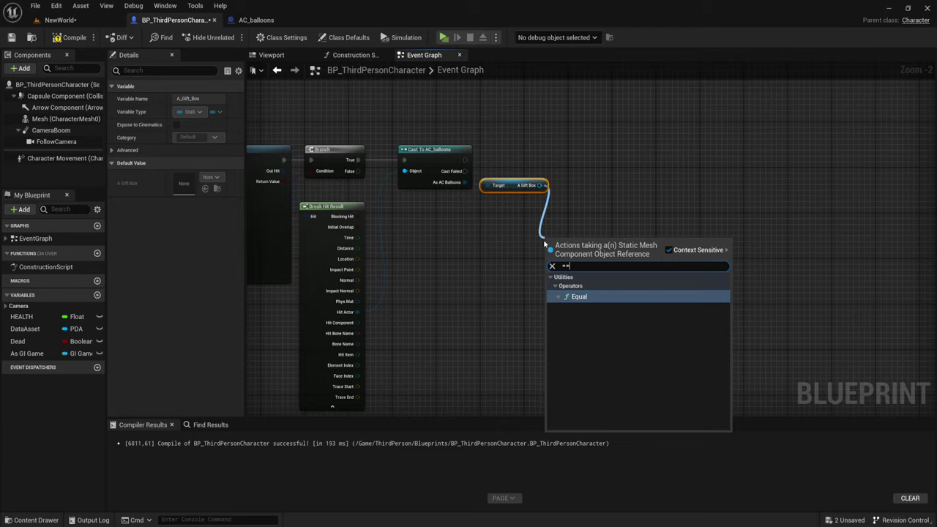
type("=")
key("BackSpace")
left_click(574, 296)
mouse_move(548, 254)
left_mouse_down()
mouse_move(340, 332)
mouse_move(357, 323)
left_mouse_up()
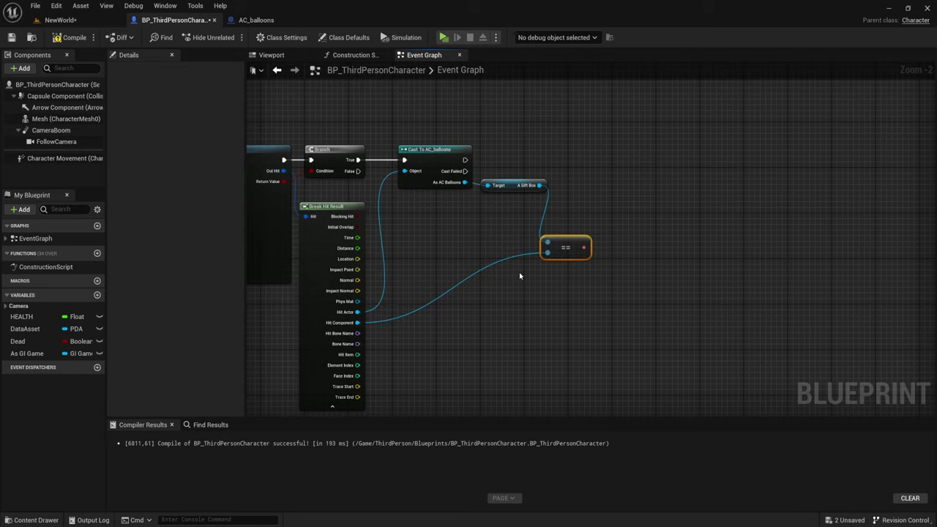
right_click_drag(555, 288, 506, 309)
left_click_drag(506, 272, 475, 231)
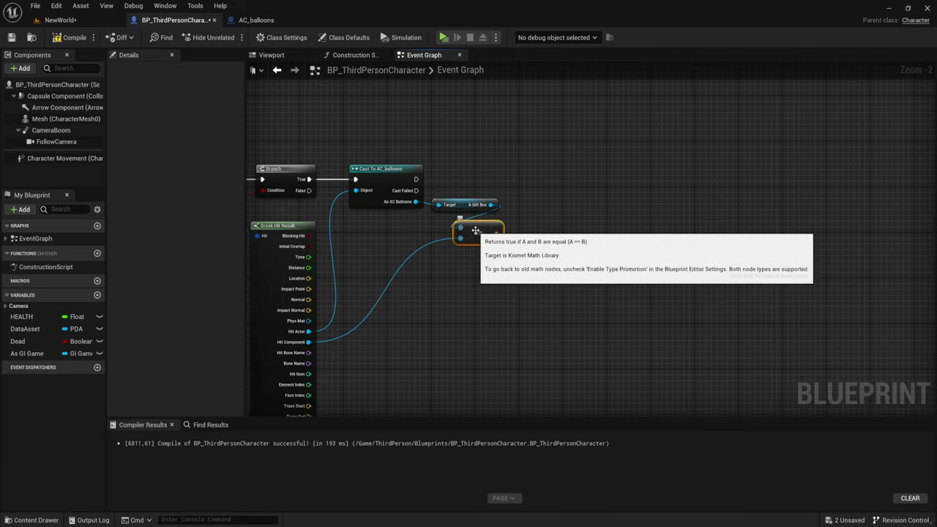
Add a Branch after the successful cast, using the equality result as its Condition.
left_click(522, 166)
mouse_move(527, 183)
left_mouse_down()
mouse_move(399, 170)
mouse_move(417, 179)
left_mouse_up()
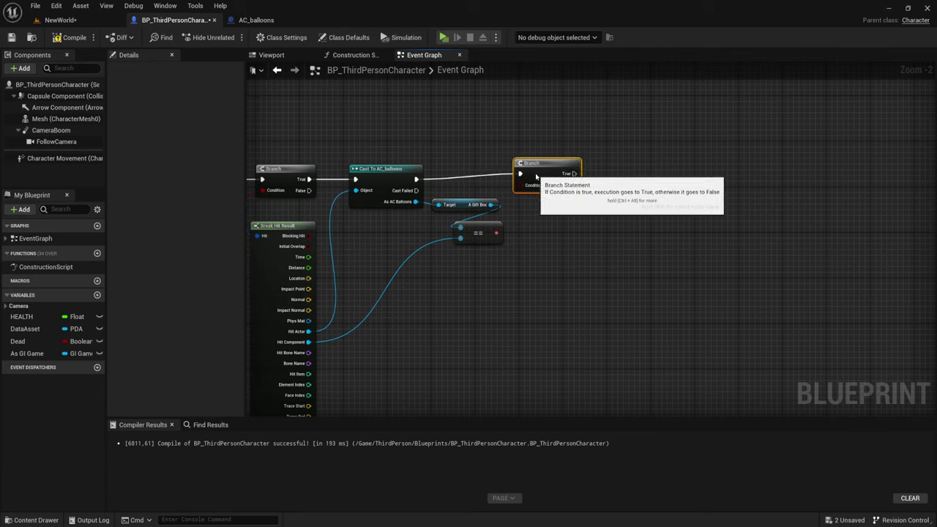
left_click_drag(544, 183, 537, 180)
left_click_drag(494, 236, 546, 191)
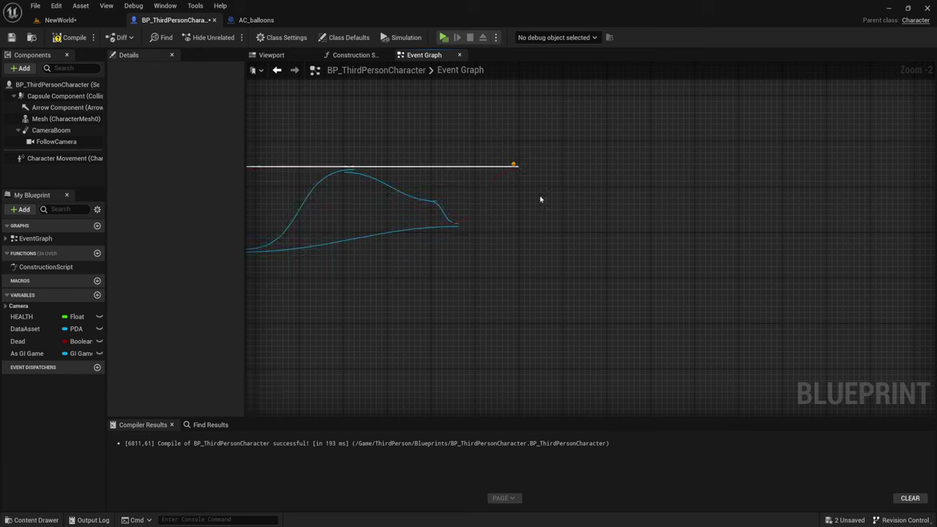
mouse_move(553, 218)
right_mouse_down()
mouse_move(575, 223)
mouse_move(475, 237)
right_mouse_up()
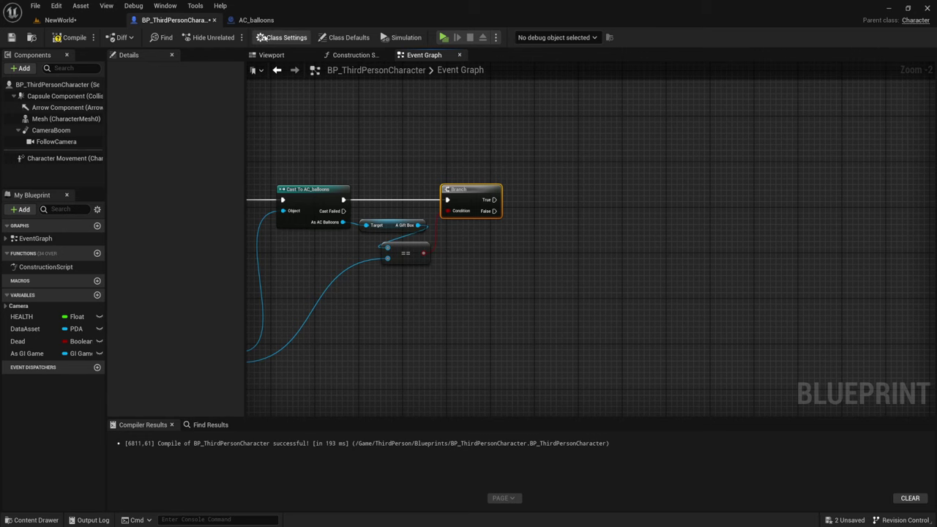
In the AC_balloons Event Graph, add a custom event named GOA.
left_click(257, 20)
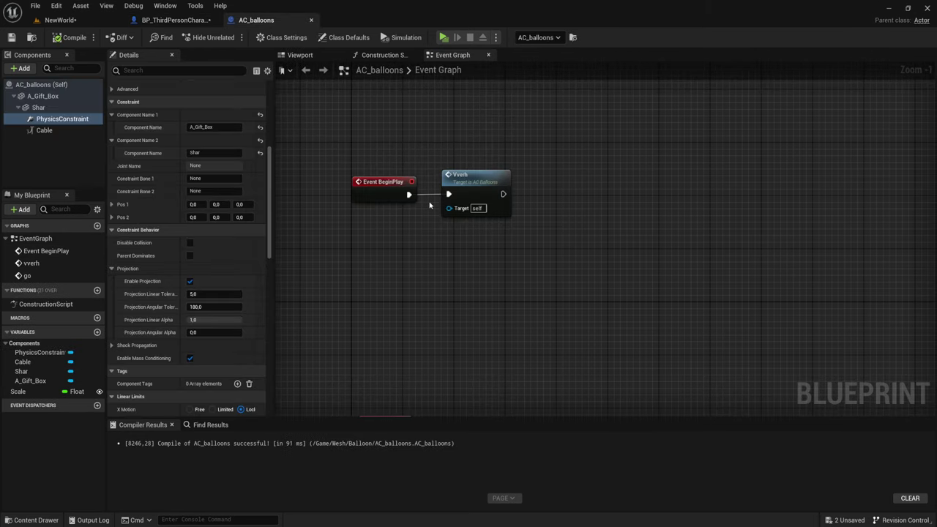
scroll(410, 198, "down", 1)
right_click(562, 225)
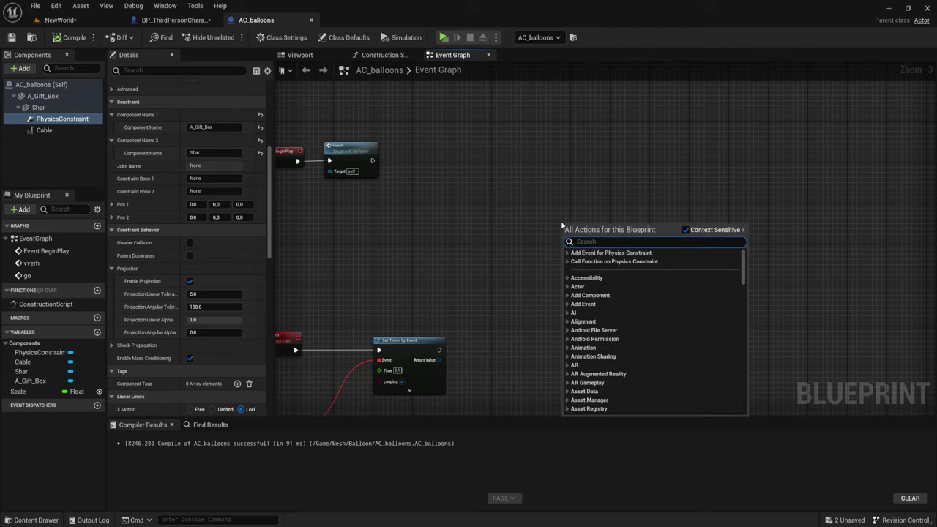
type("cust")
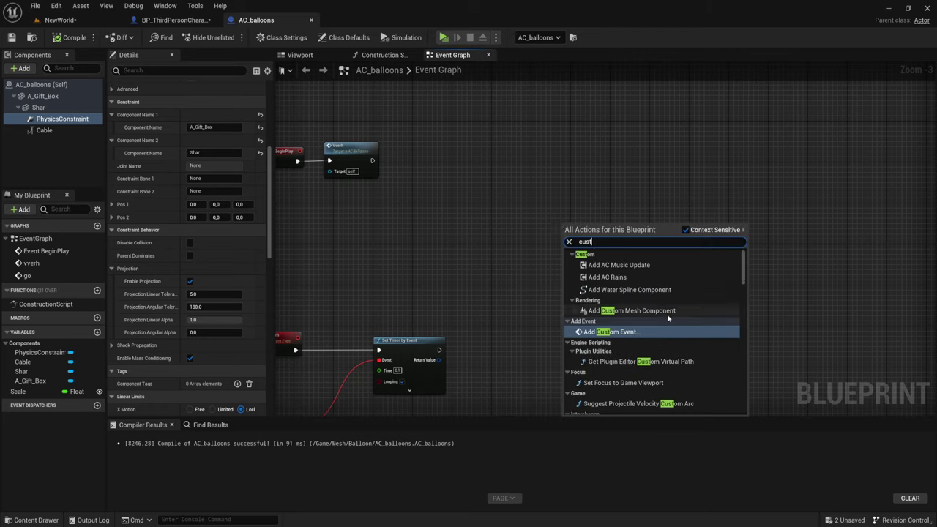
left_click(640, 332)
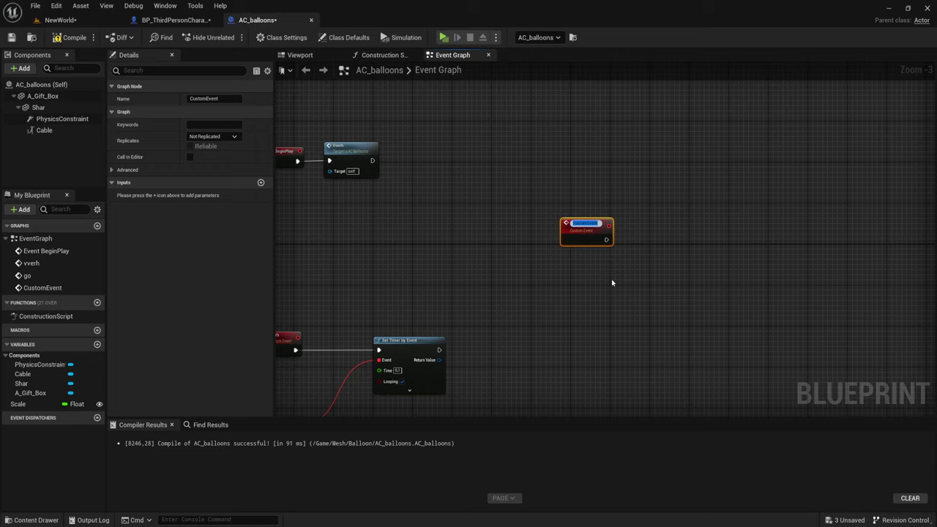
type("vve")
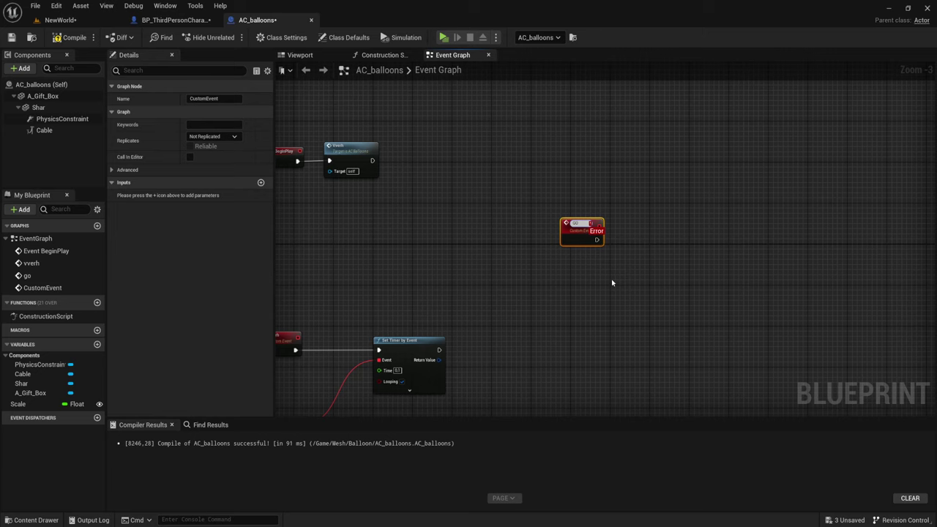
type("A")
key("Return")
Position the GOA event, inspect the PhysicsConstraint component, and select the Cable component.
mouse_move(611, 279)
right_mouse_down()
mouse_move(504, 243)
mouse_move(464, 310)
mouse_move(460, 266)
right_mouse_up()
scroll(504, 244, "up", 4)
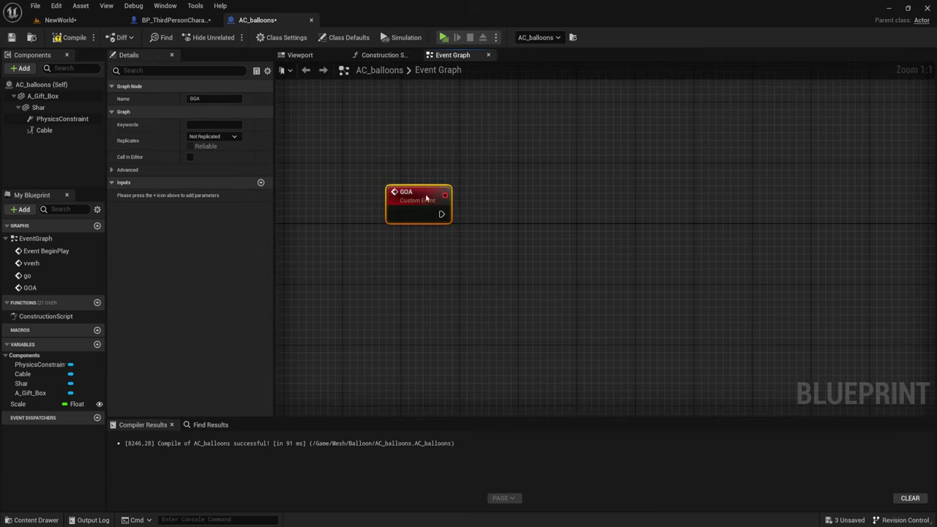
left_click_drag(427, 198, 442, 175)
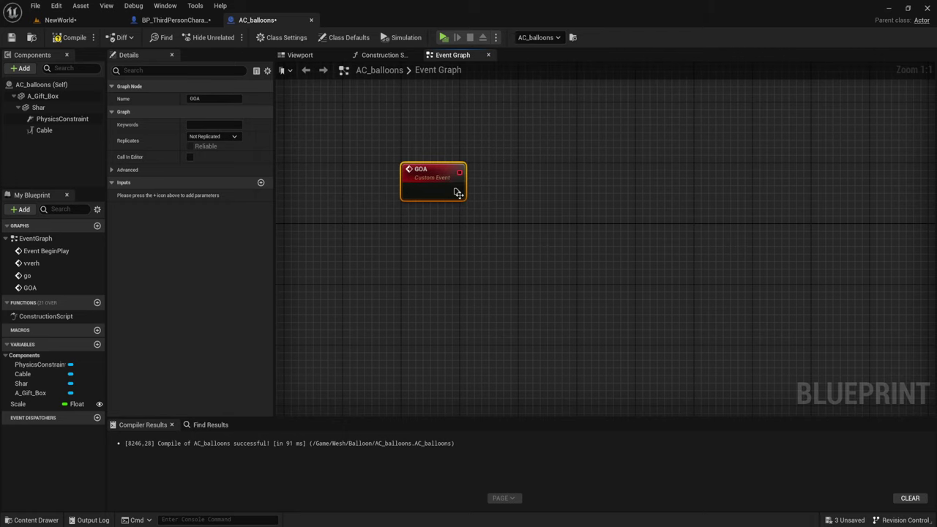
right_click_drag(458, 193, 443, 232)
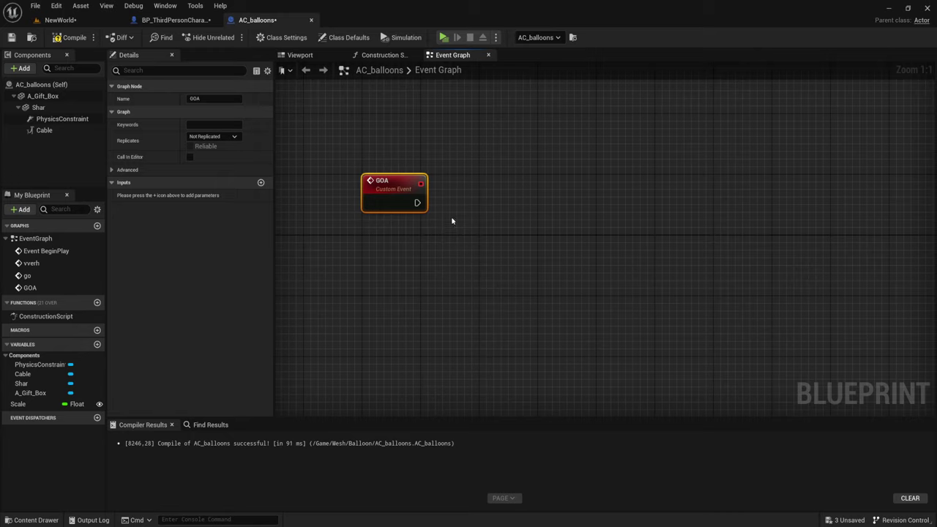
left_click(51, 119)
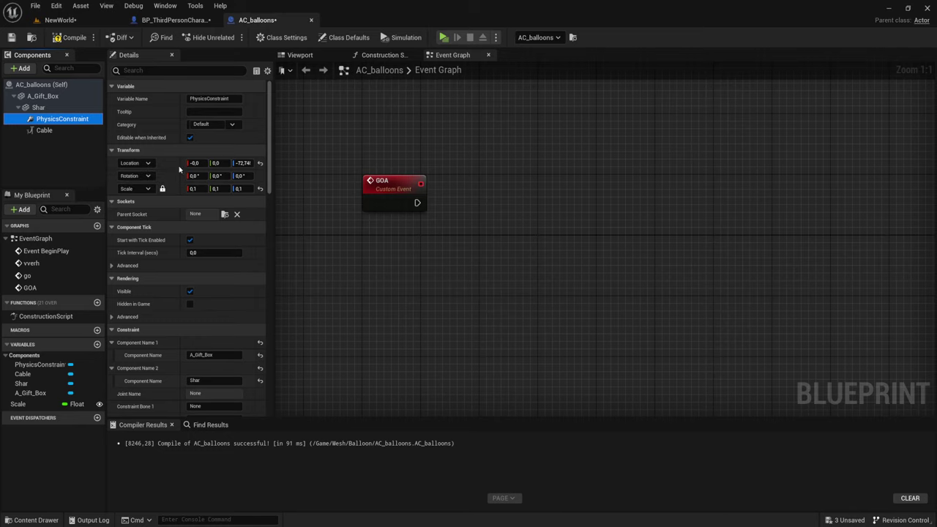
right_click_drag(447, 224, 415, 239)
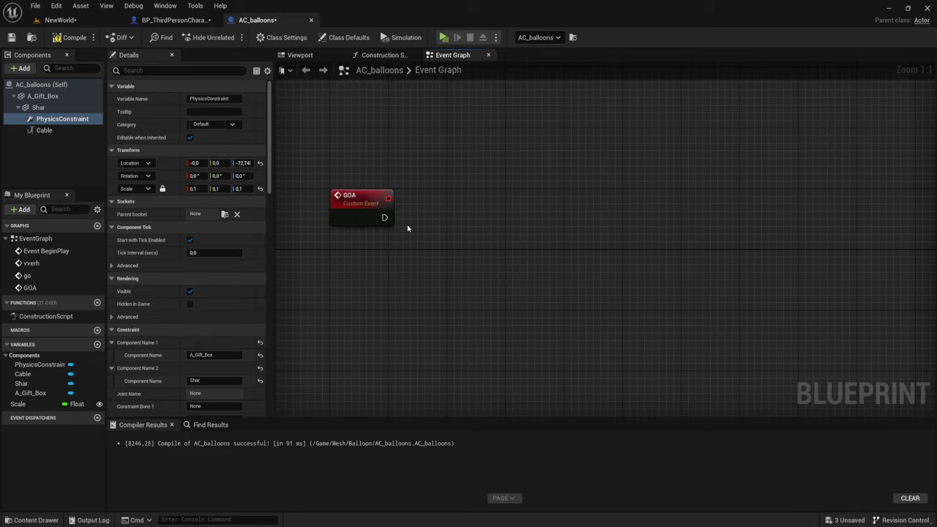
right_click_drag(487, 267, 486, 249)
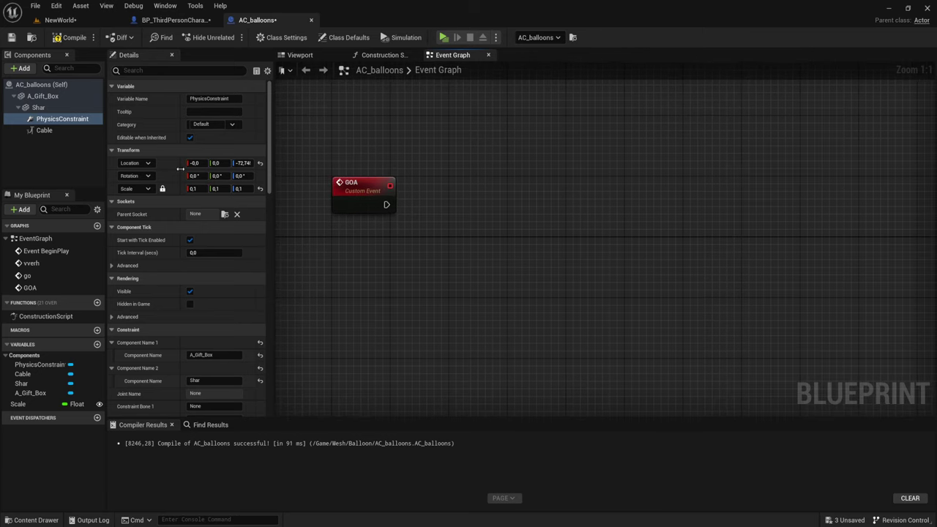
left_click(44, 131)
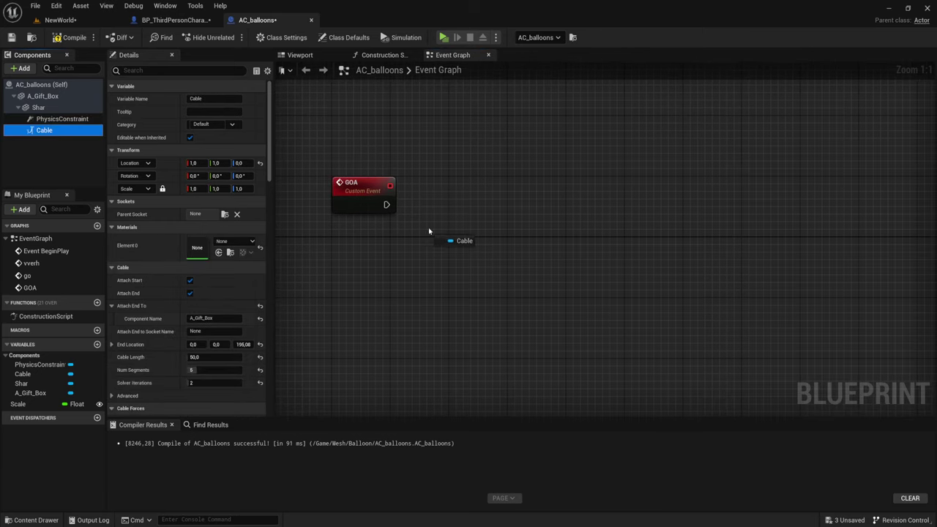
Place a Cable reference in the graph and call Set Attach End to Component on it.
left_click_drag(44, 130, 429, 230)
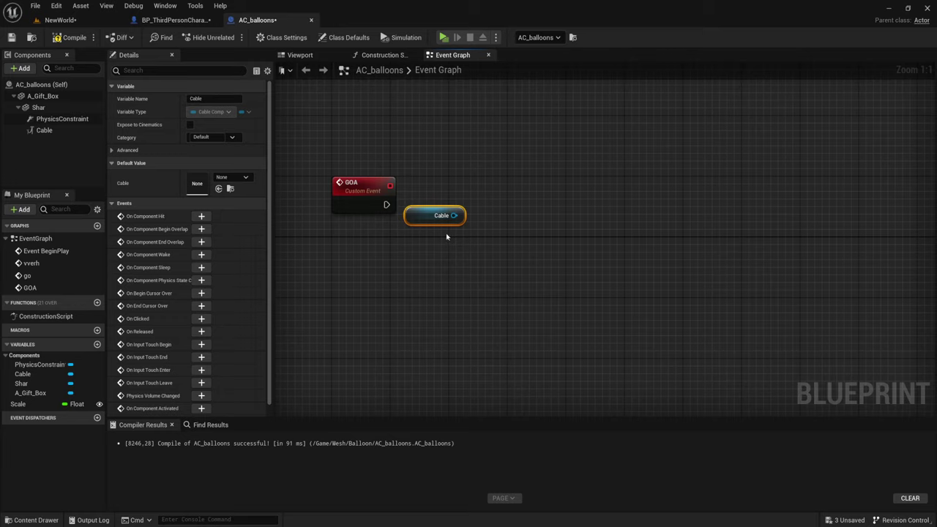
left_click_drag(454, 215, 496, 156)
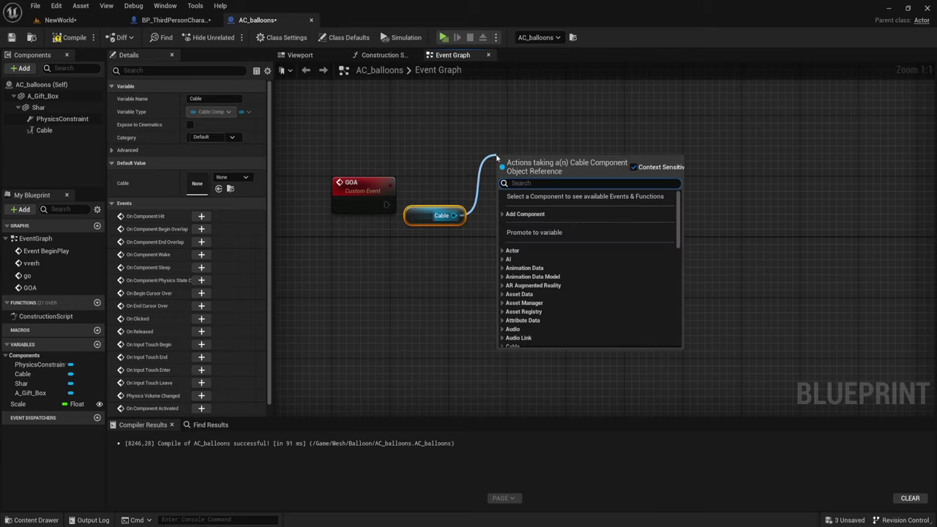
type("set")
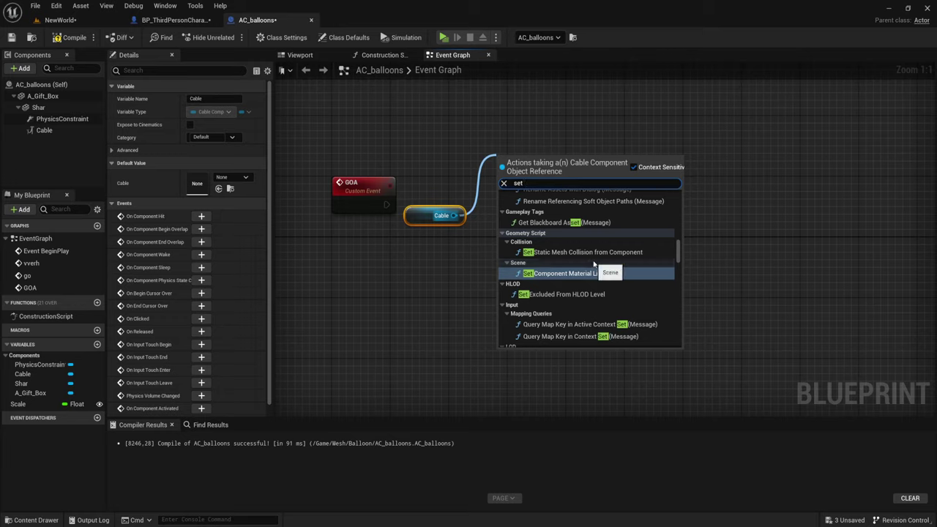
left_click_drag(681, 252, 680, 194)
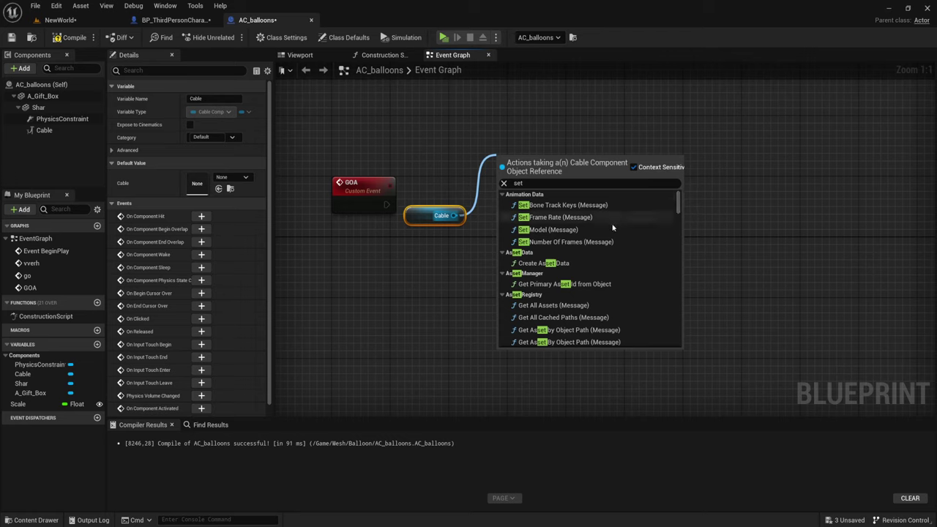
scroll(609, 234, "down", 6)
scroll(608, 238, "down", 3)
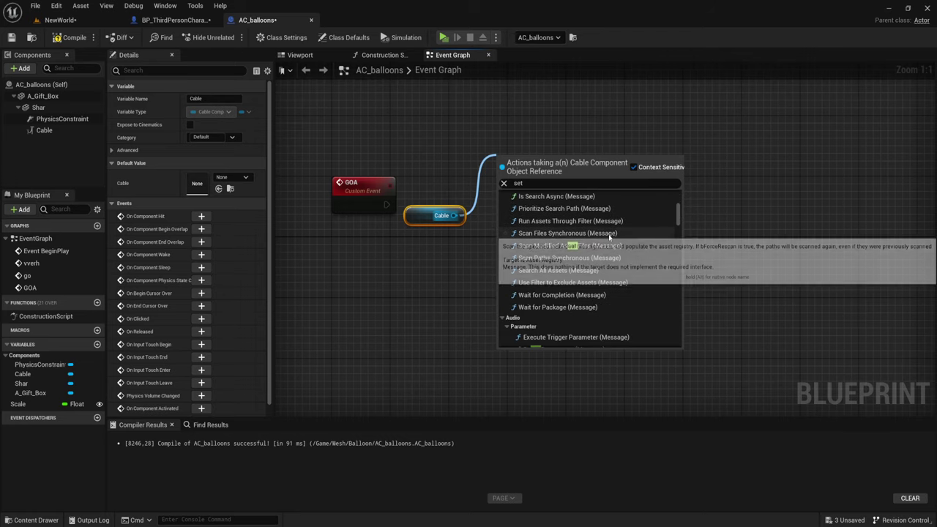
scroll(609, 238, "down", 3)
scroll(609, 238, "down", 2)
scroll(609, 238, "down", 2)
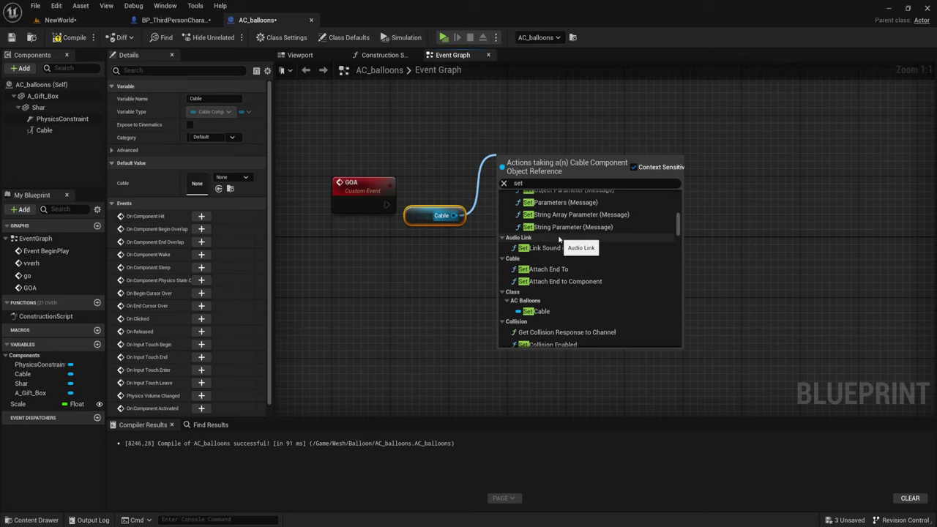
scroll(562, 244, "up", 2)
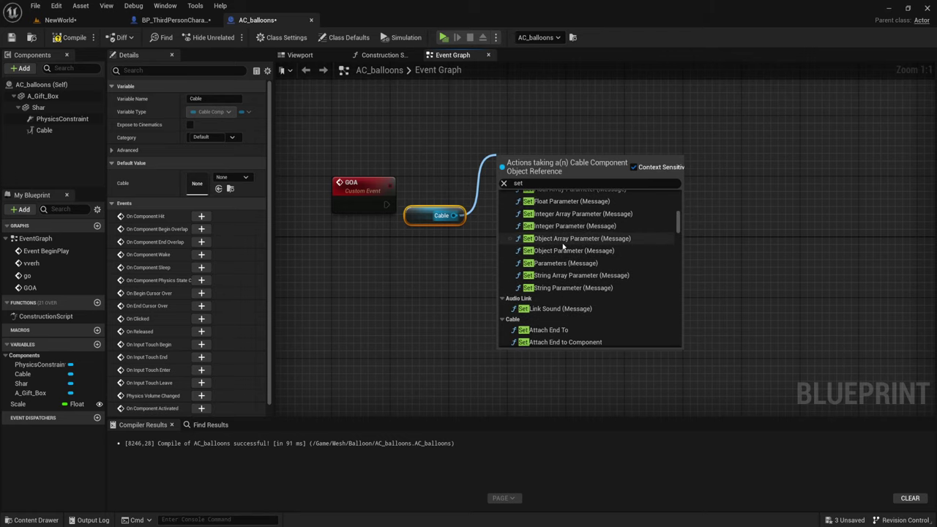
scroll(549, 235, "up", 3)
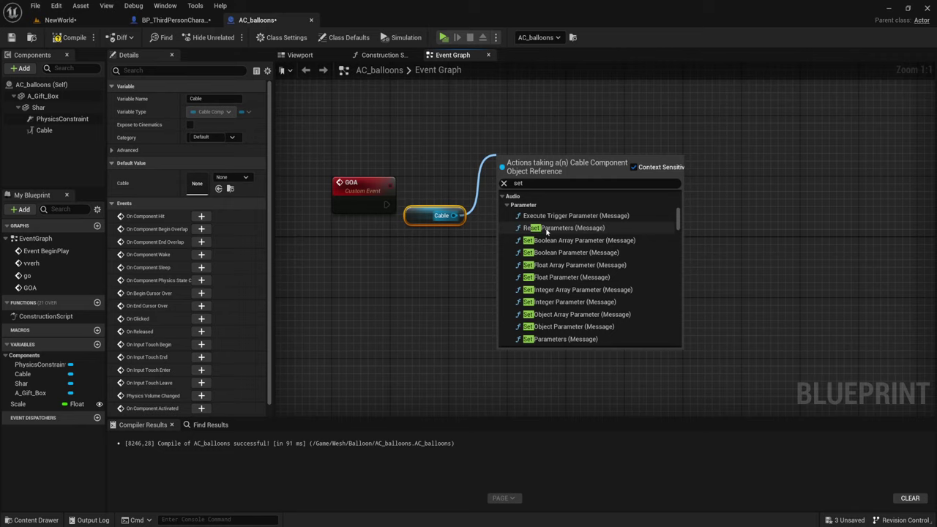
scroll(564, 263, "down", 2)
scroll(570, 270, "down", 2)
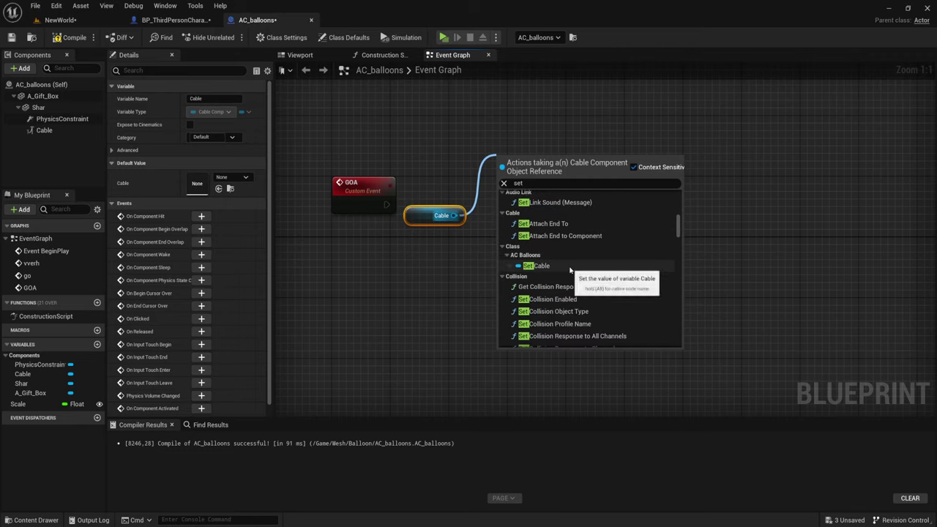
scroll(556, 264, "up", 1)
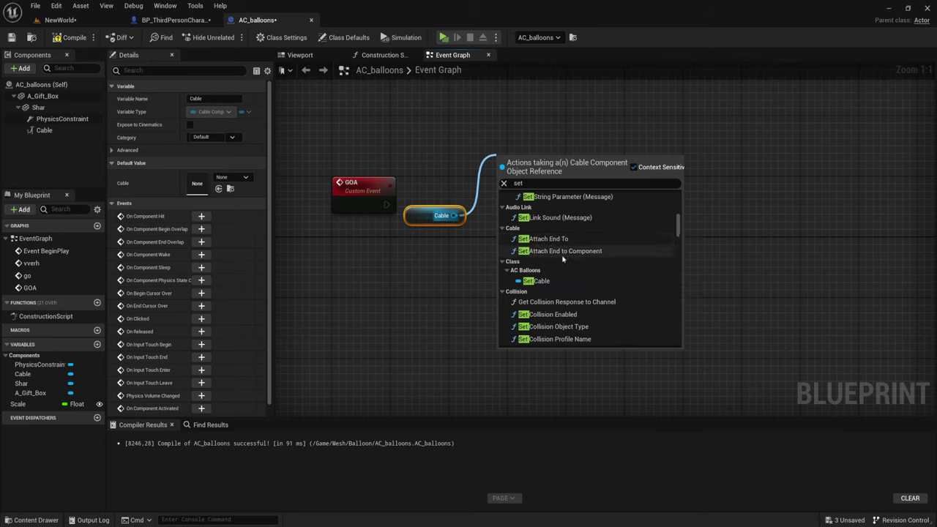
left_click(538, 251)
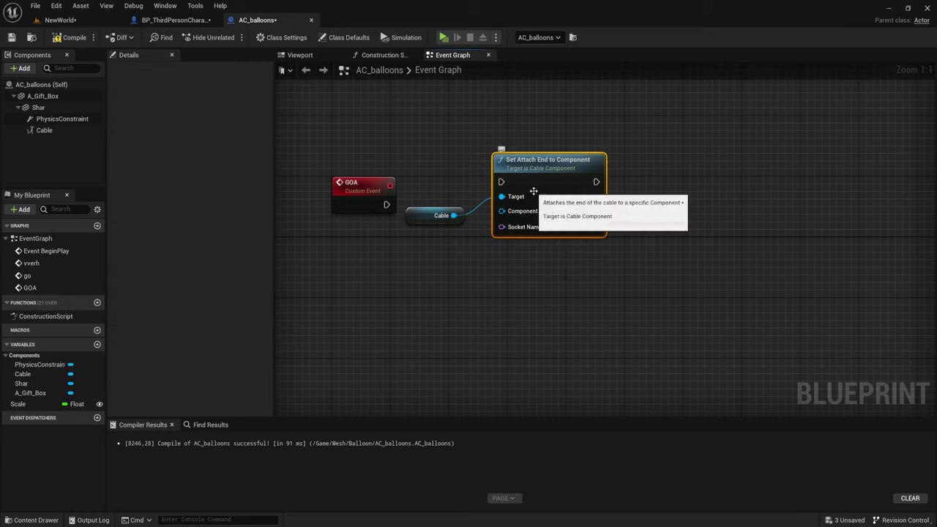
Have GOA run Set Attach End to Component, with a Shar reference as the component.
mouse_move(534, 205)
left_mouse_down()
mouse_move(542, 213)
mouse_move(452, 247)
left_mouse_up()
left_click(390, 205)
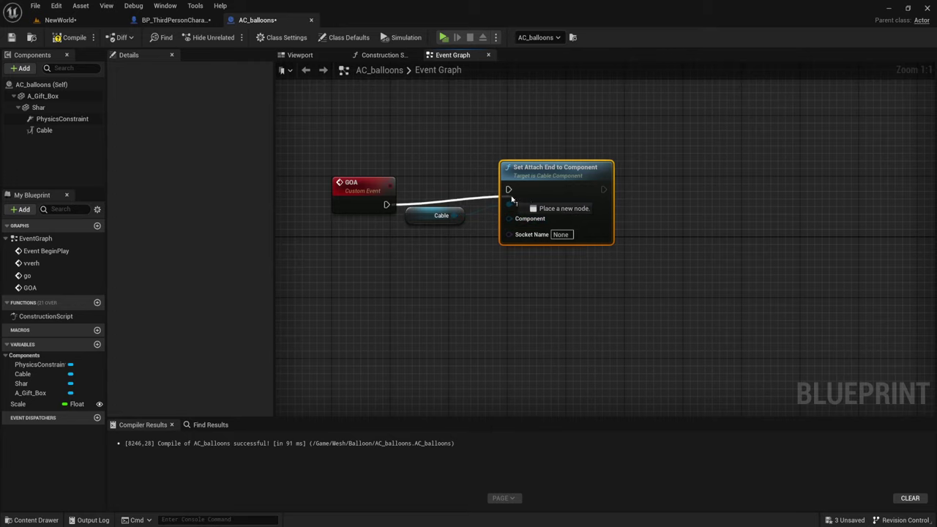
mouse_move(387, 205)
left_mouse_down()
mouse_move(509, 190)
mouse_move(539, 203)
left_mouse_up()
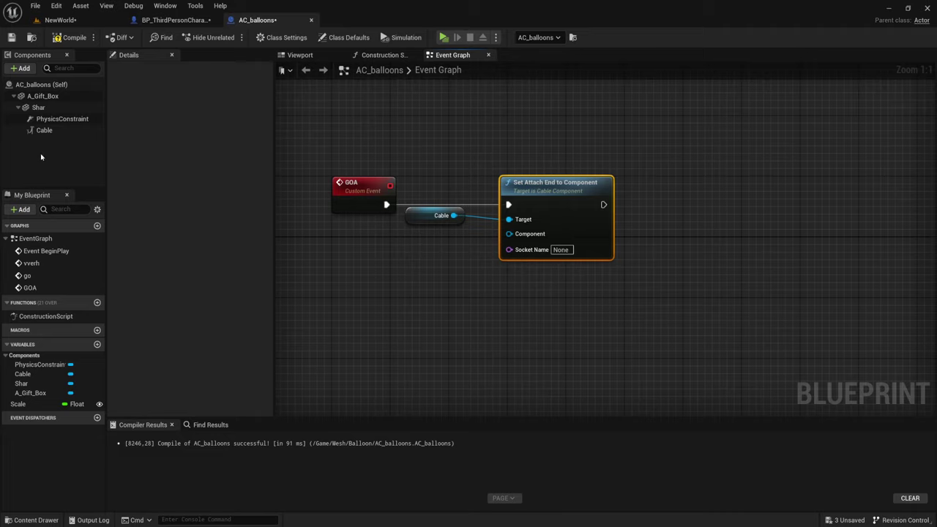
mouse_move(38, 108)
left_mouse_down()
mouse_move(455, 242)
mouse_move(510, 234)
left_mouse_up()
left_click(421, 247)
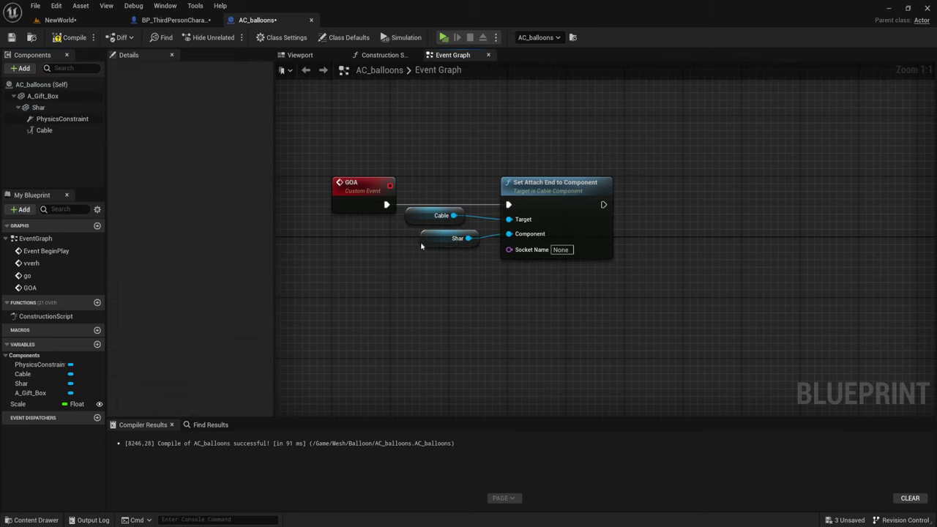
left_click_drag(448, 239, 433, 240)
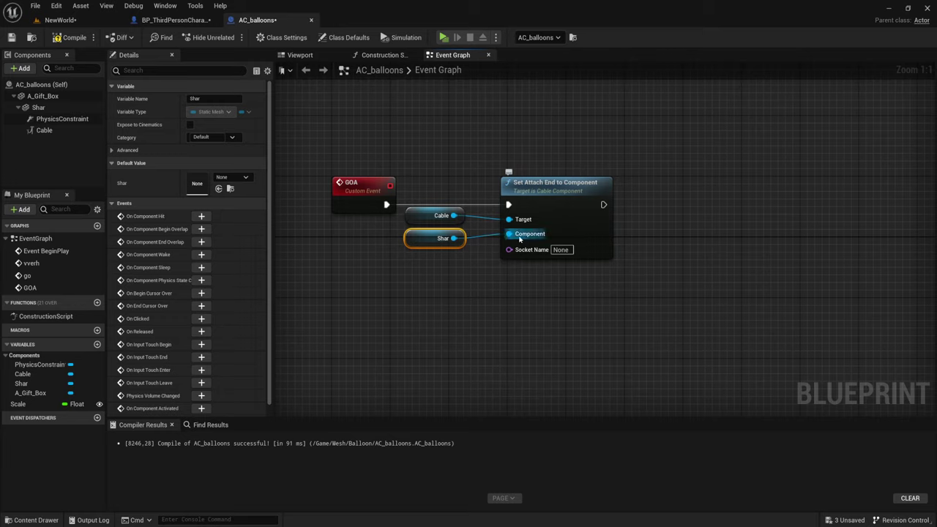
Set the attach node's Socket Name to 'Socket'.
left_click_drag(507, 156, 593, 315)
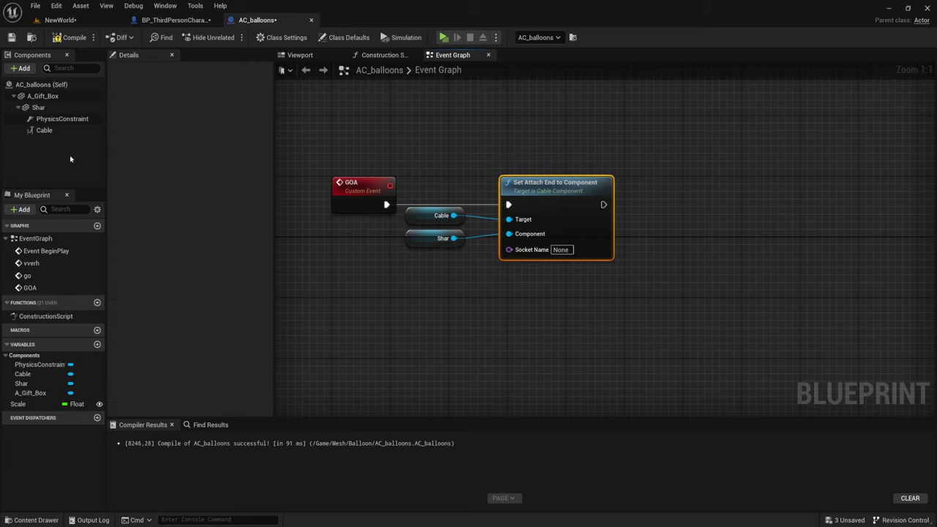
left_click(45, 130)
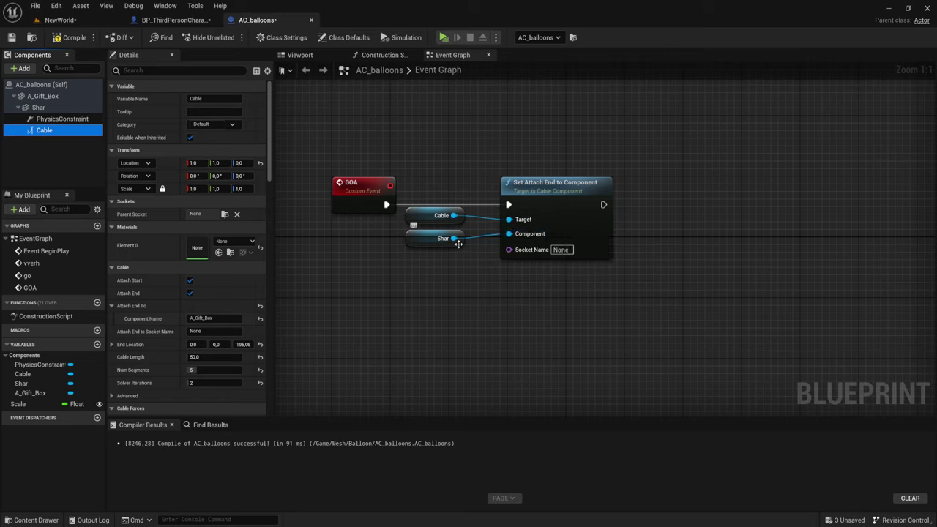
left_click(561, 250)
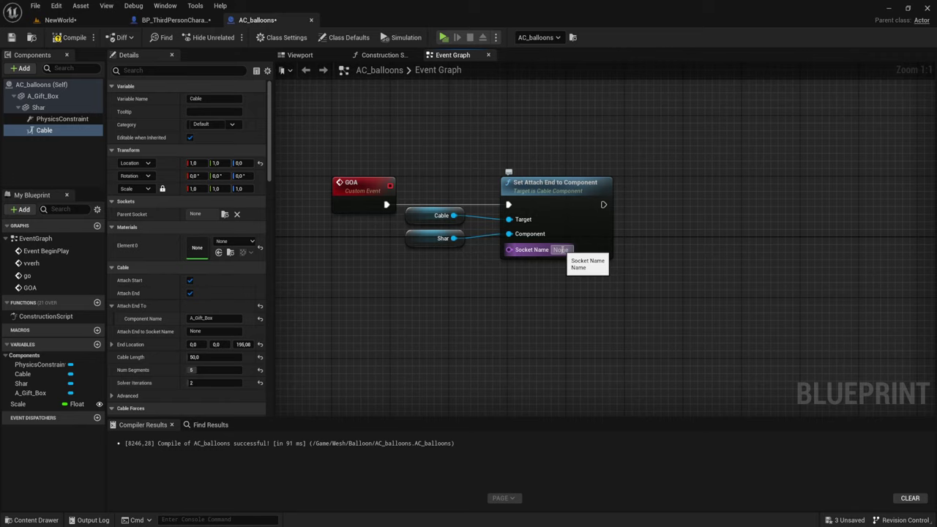
left_click_drag(569, 249, 553, 250)
type("Socket")
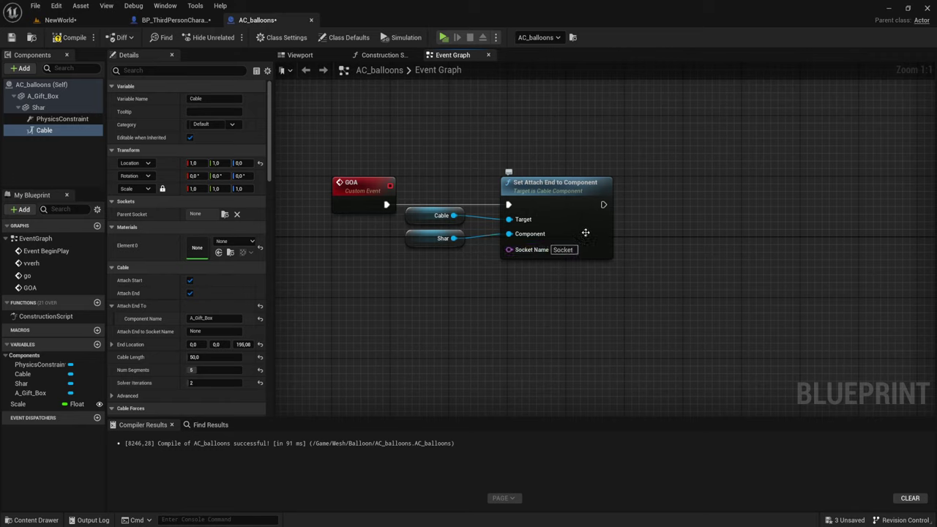
right_click_drag(679, 277, 658, 259)
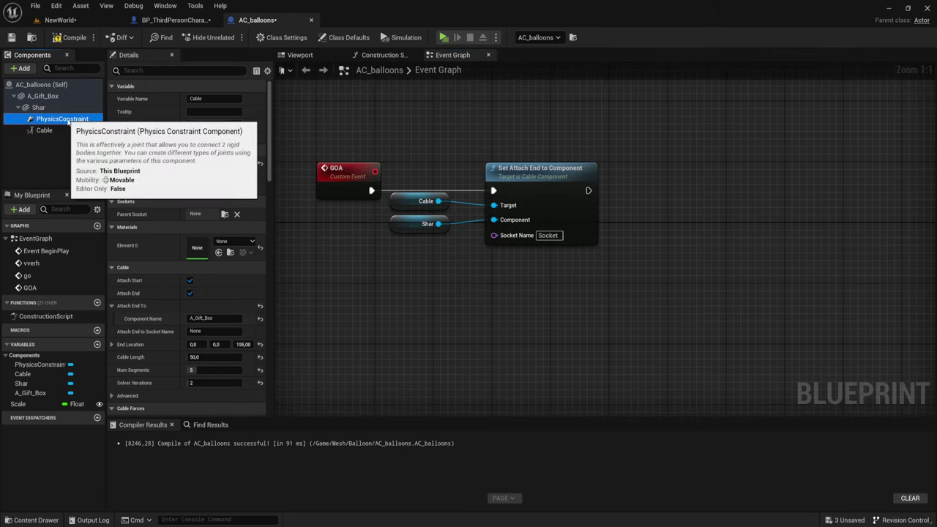
Destroy the PhysicsConstraint component right after Set Attach End to Component runs.
mouse_move(62, 118)
left_mouse_down()
mouse_move(641, 232)
mouse_move(680, 178)
left_mouse_up()
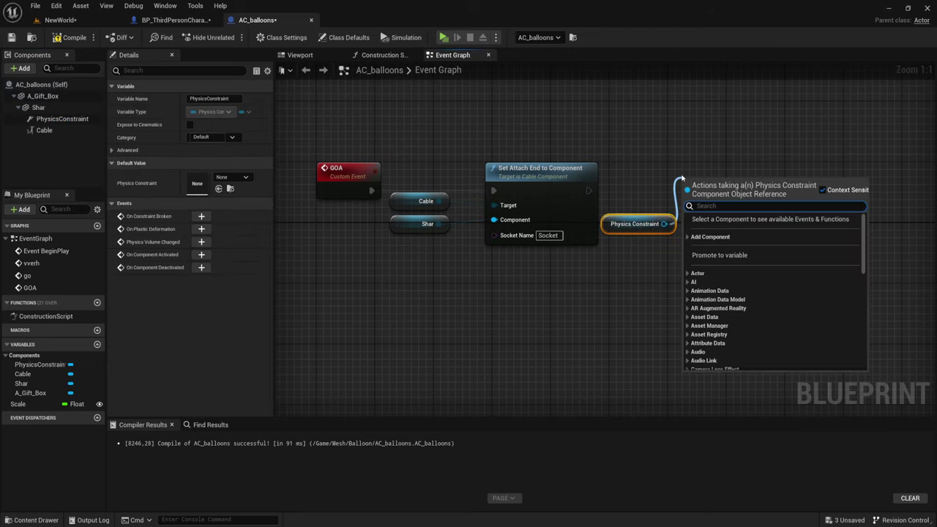
type("dest")
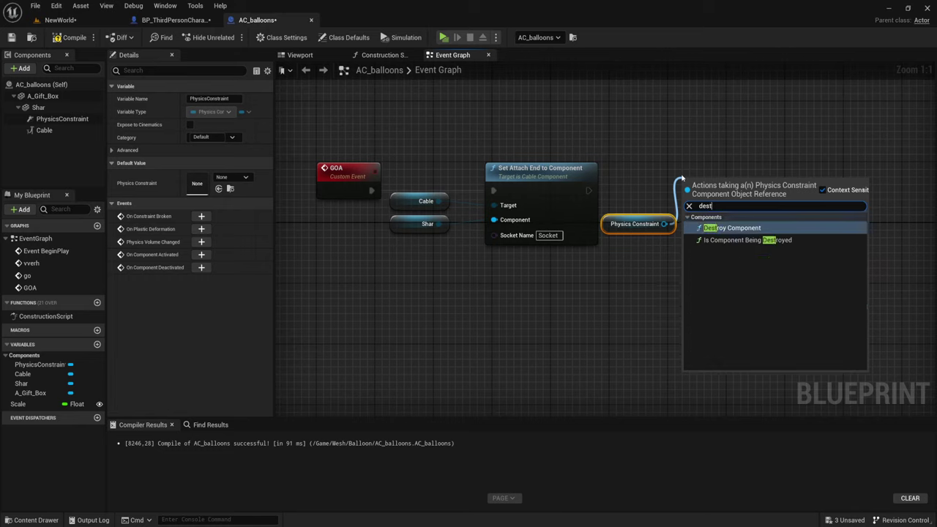
left_click(732, 228)
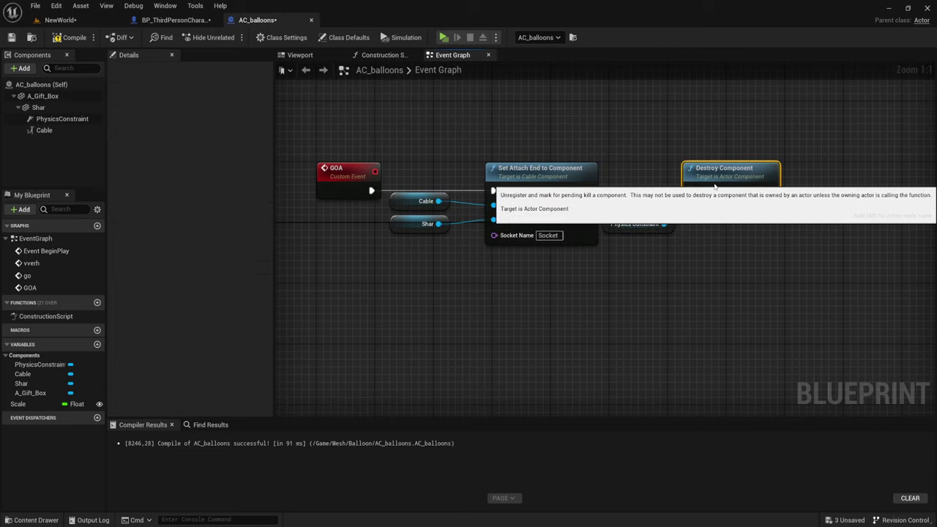
left_click_drag(692, 192, 590, 193)
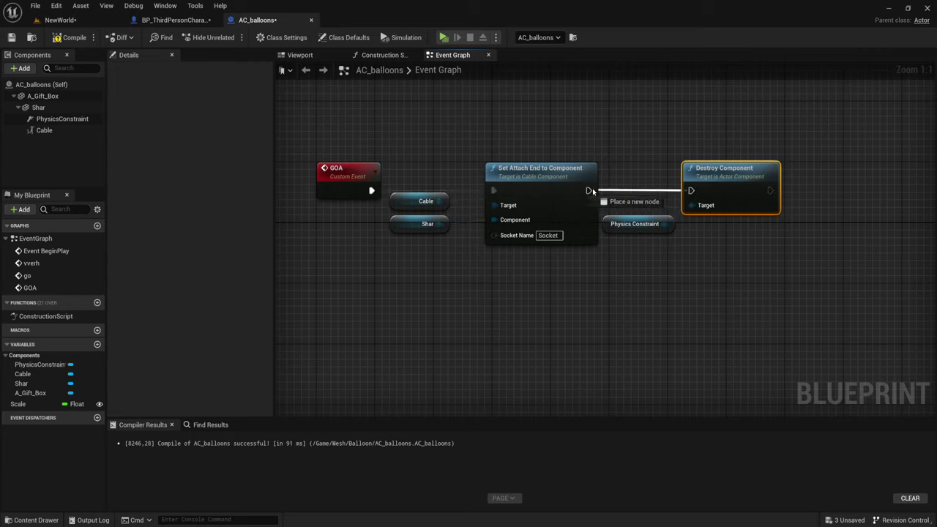
Compile and save the AC_balloons blueprint.
left_click(692, 229)
left_click(74, 39)
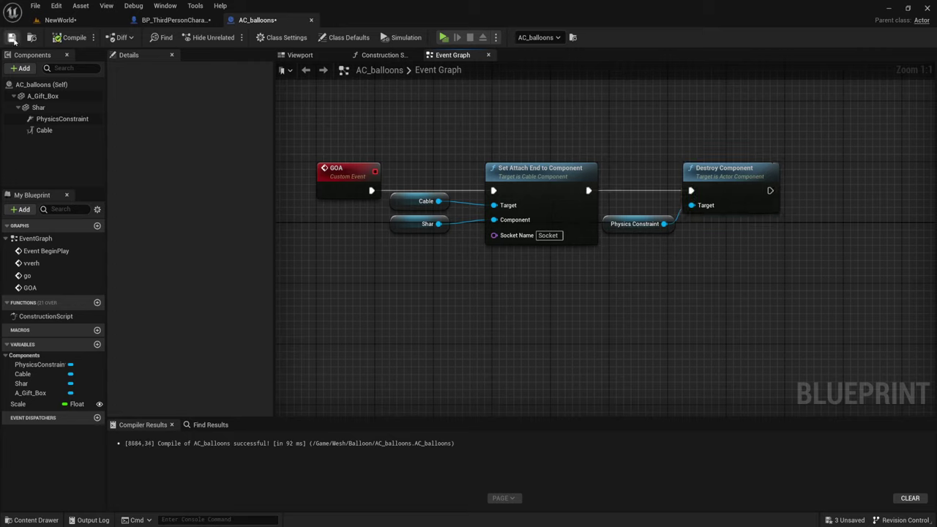
left_click(12, 39)
In BP_ThirdPersonCharacter, call GOA on As AC Balloons when the Branch is true.
left_click(172, 20)
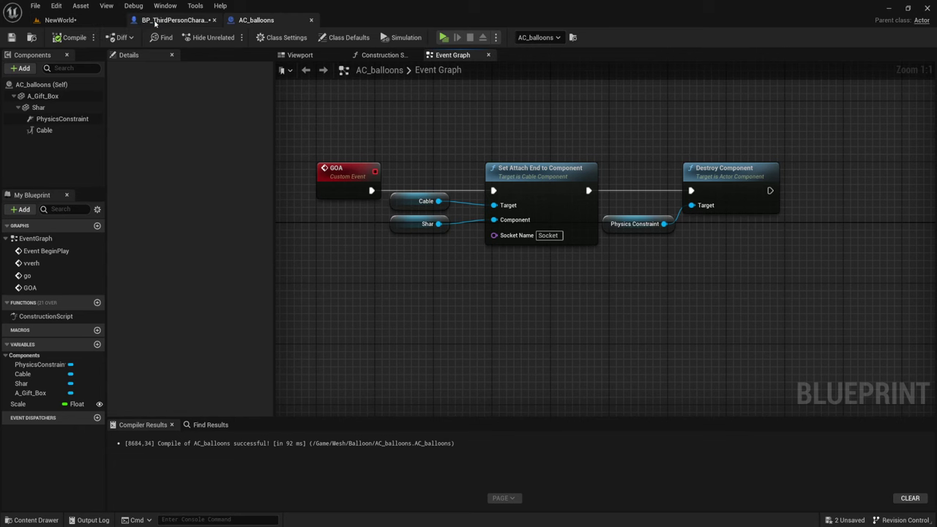
left_click(69, 38)
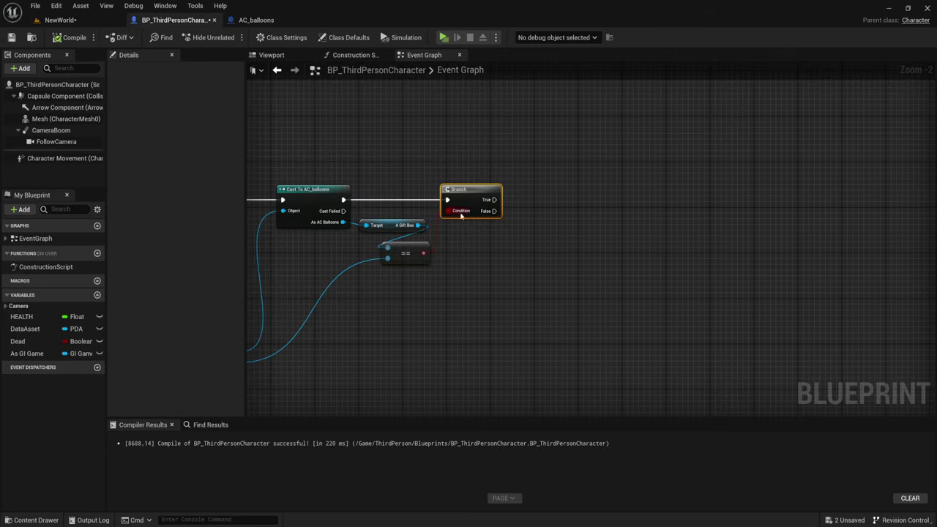
right_click_drag(435, 266, 444, 268)
left_click_drag(353, 224, 545, 218)
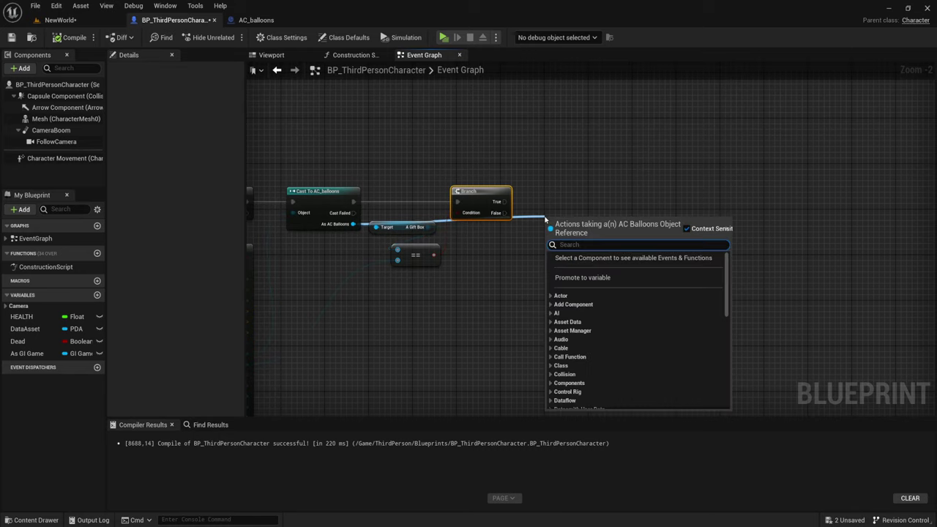
type("G")
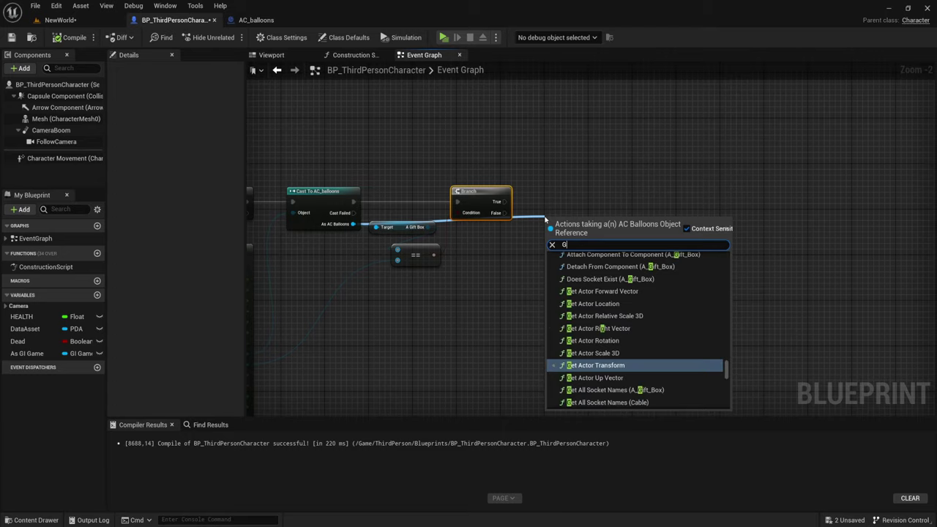
type("OA")
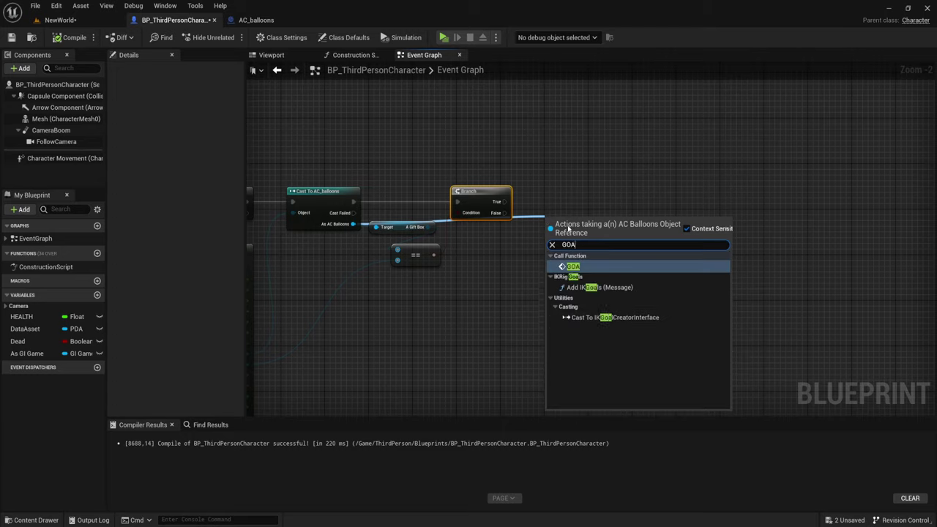
left_click(569, 268)
mouse_move(553, 224)
left_mouse_down()
mouse_move(531, 195)
mouse_move(529, 203)
left_mouse_up()
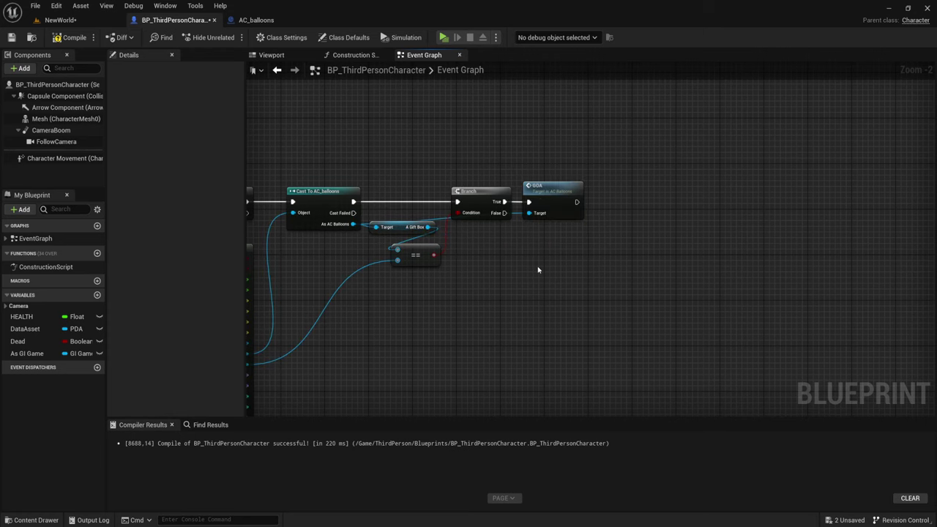
Review the sphere trace logic, then return to the NewWorld level.
mouse_move(538, 270)
right_mouse_down()
mouse_move(665, 231)
mouse_move(719, 232)
right_mouse_up()
scroll(665, 231, "down", 1)
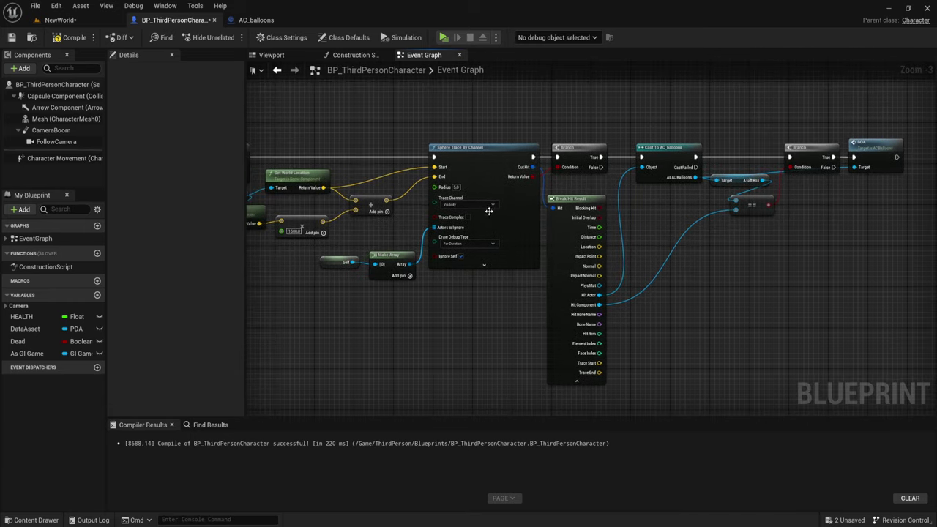
left_click(60, 20)
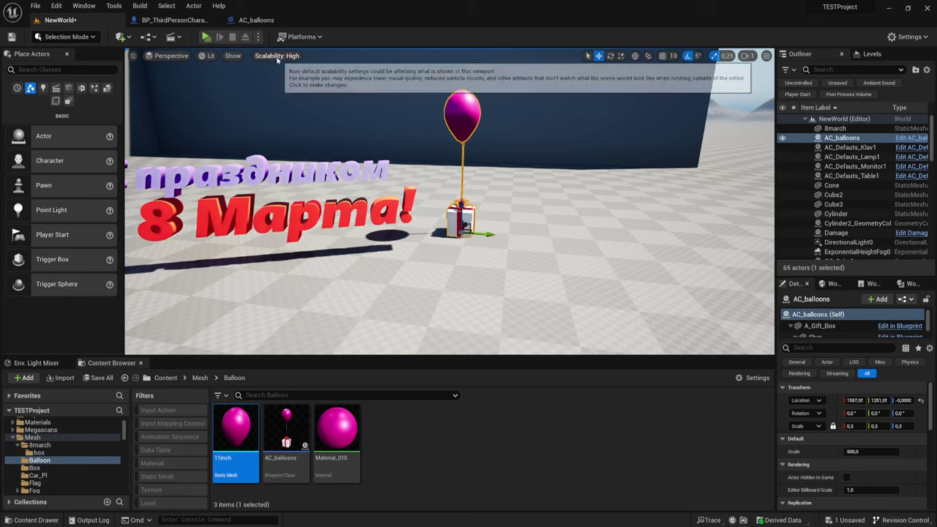
Playtest the level to watch the balloon rise, then reopen the AC_balloons graph.
left_click(205, 37)
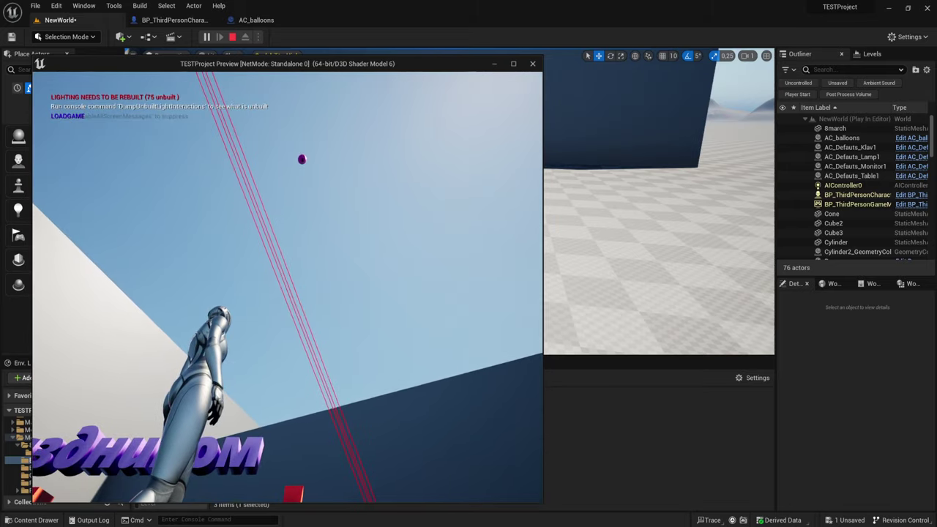
key("Escape")
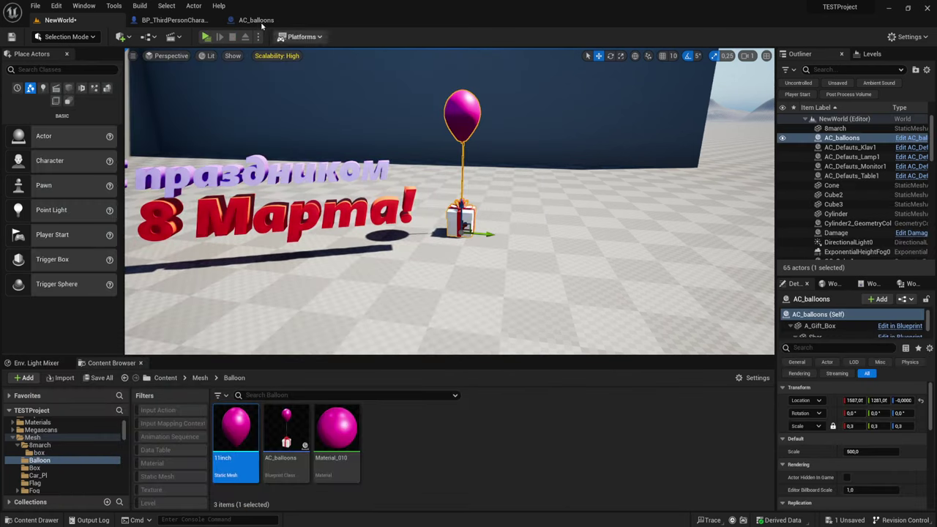
left_click(256, 20)
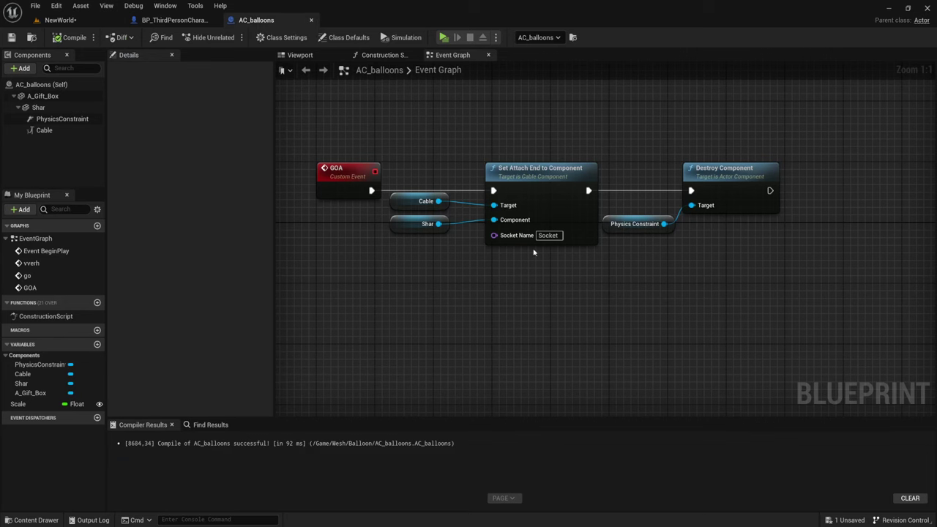
left_click(72, 21)
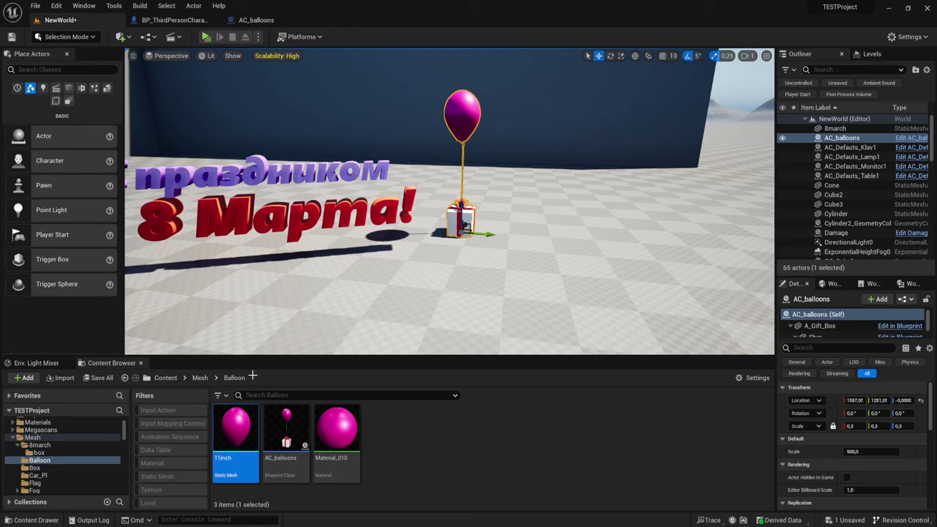
mouse_move(287, 438)
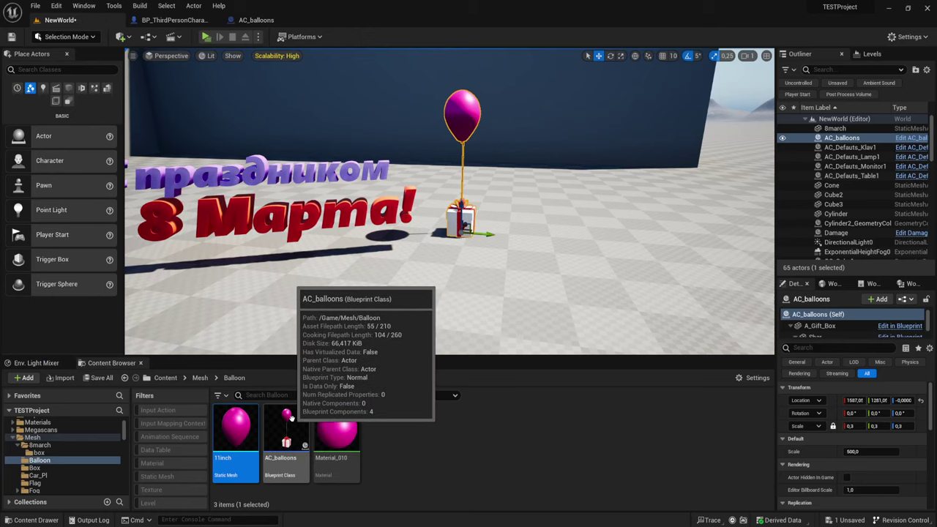
left_click(249, 20)
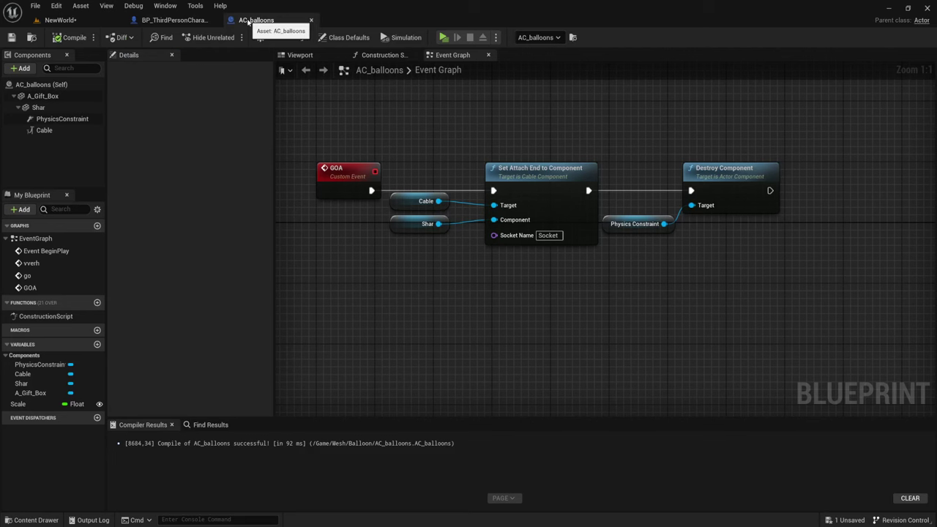
Reset the PhysicsConstraint's location to 0,0,0 in the 3D Viewport view.
right_click_drag(450, 278, 468, 295)
left_click(436, 219)
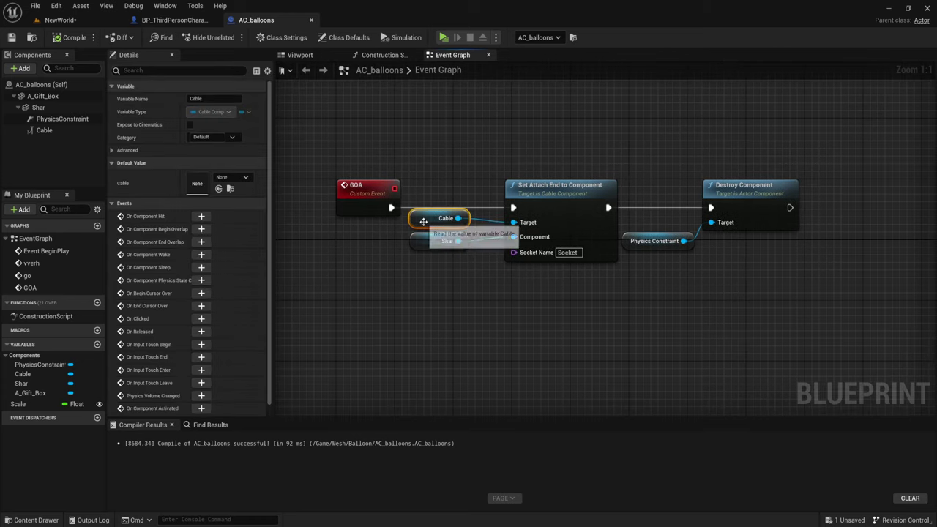
left_click(44, 130)
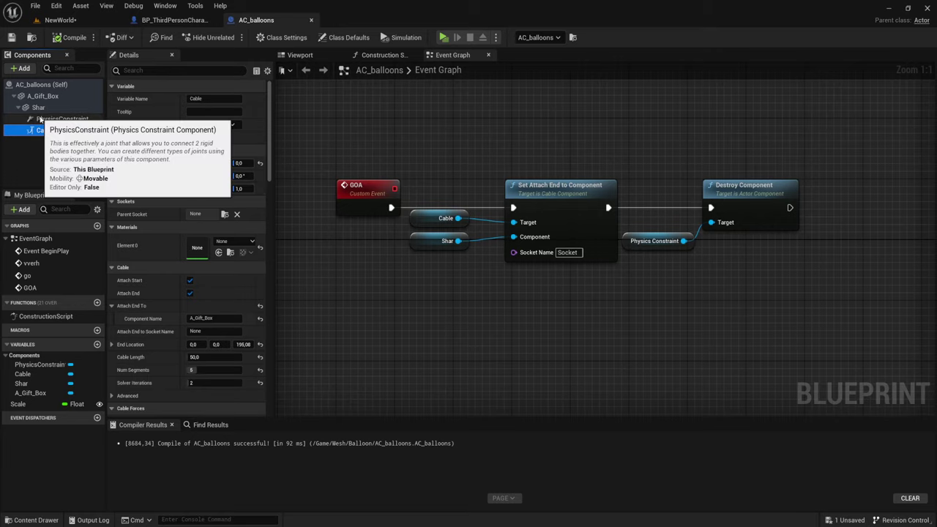
left_click(56, 120)
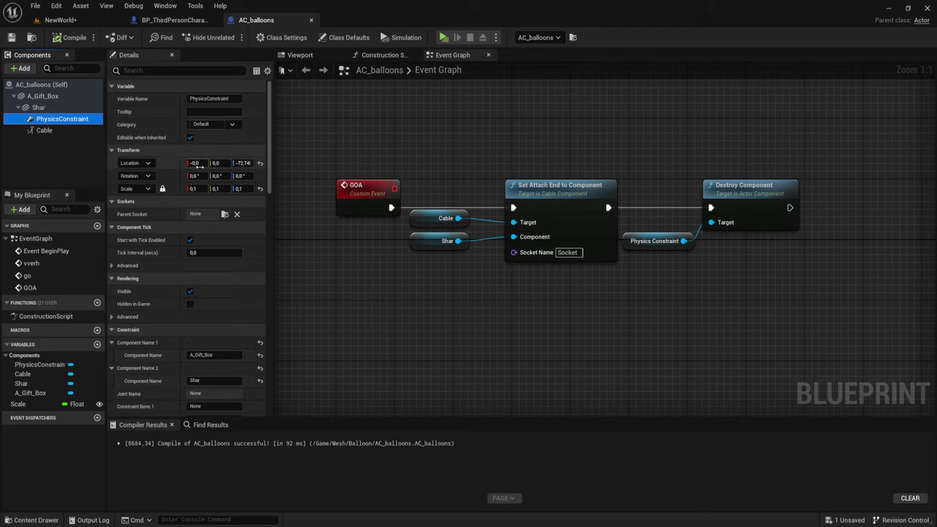
left_click(323, 56)
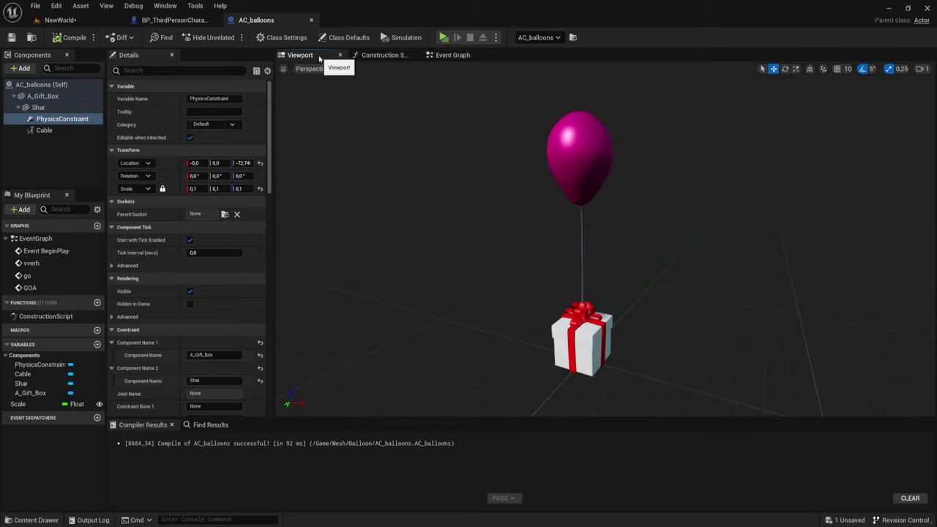
left_click(260, 163)
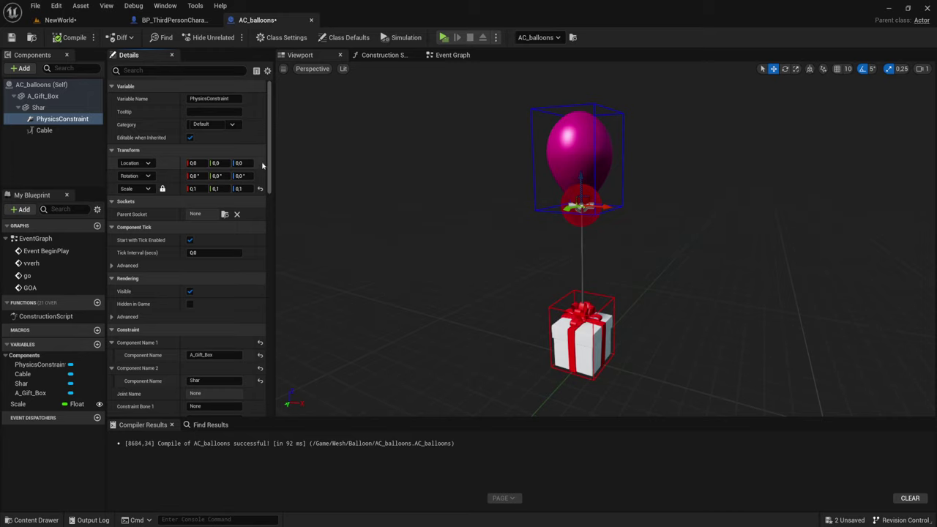
left_click(44, 131)
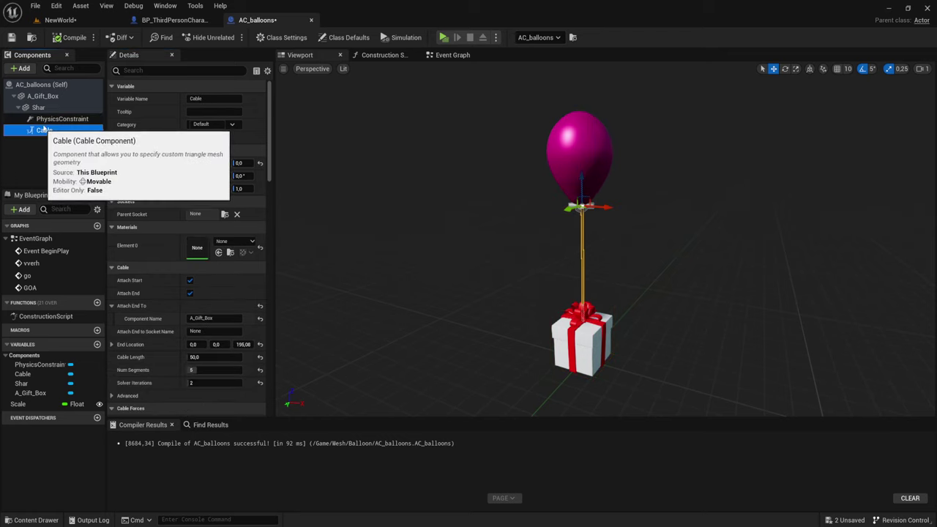
left_click(60, 119)
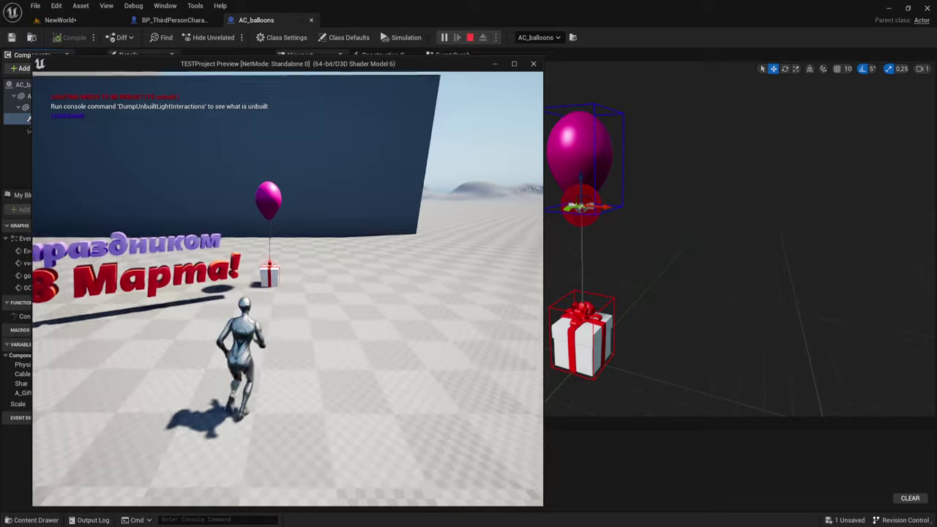
key("w")
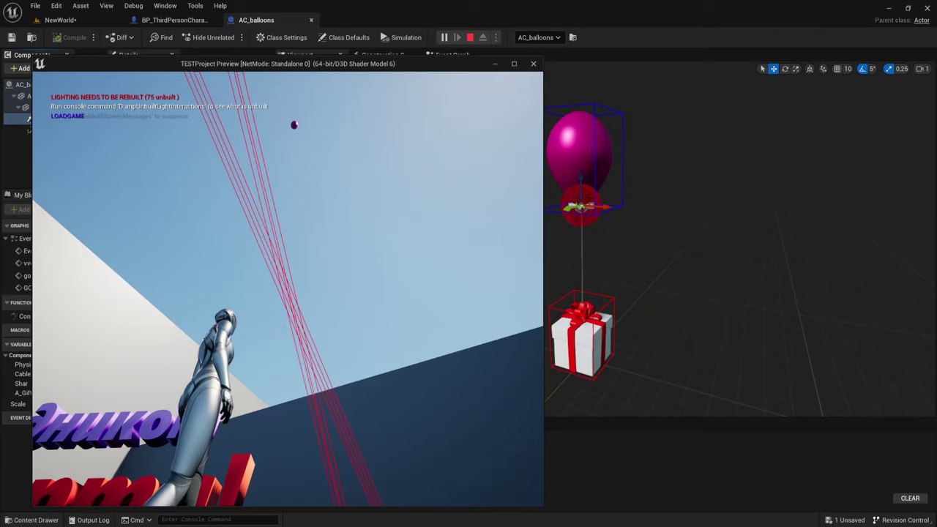
key("Escape")
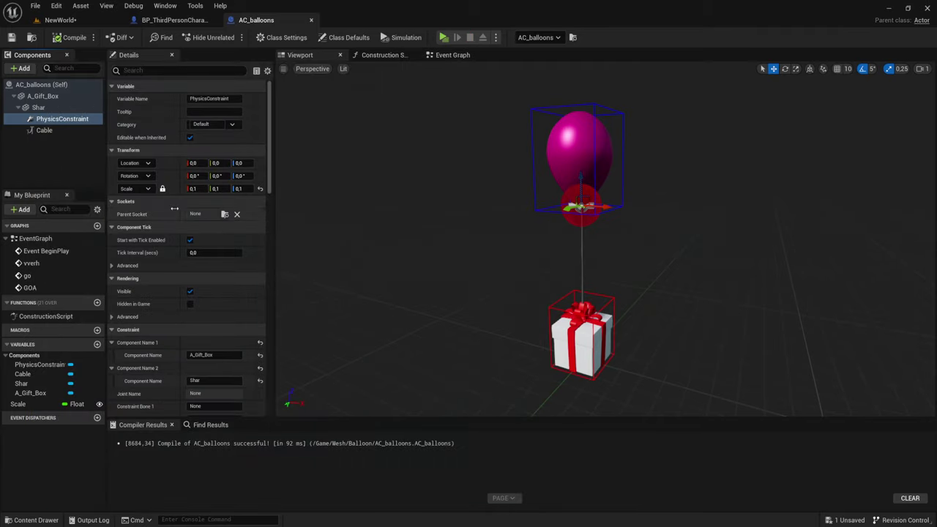
Parent the PhysicsConstraint under the Cable component.
left_click_drag(44, 120, 45, 130)
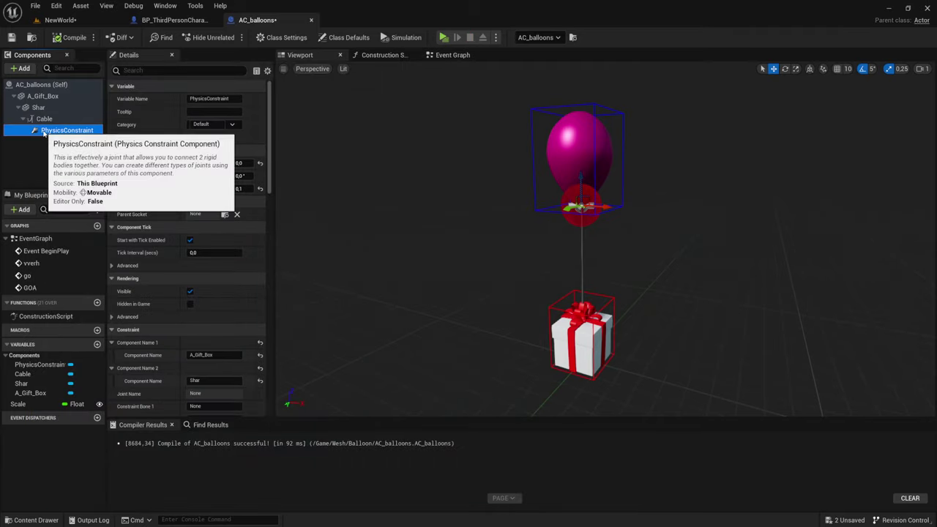
left_click(44, 119)
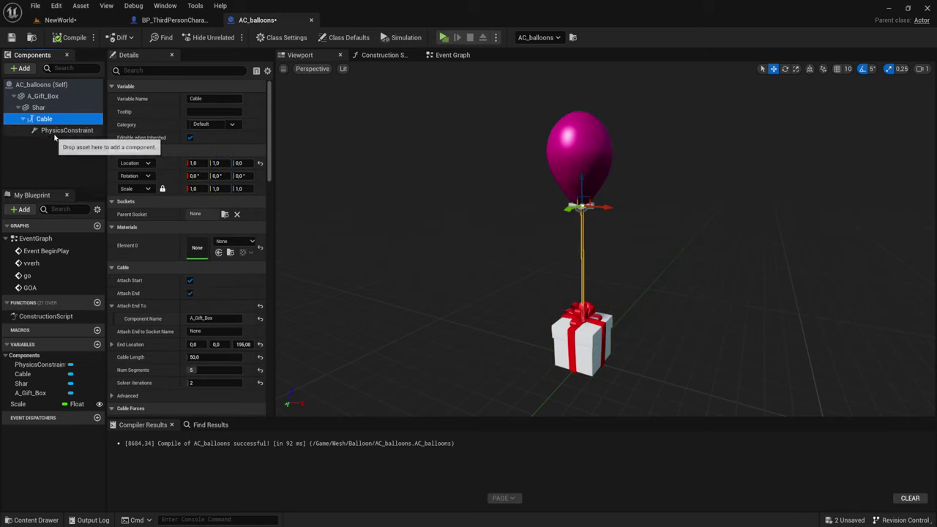
left_click(74, 130)
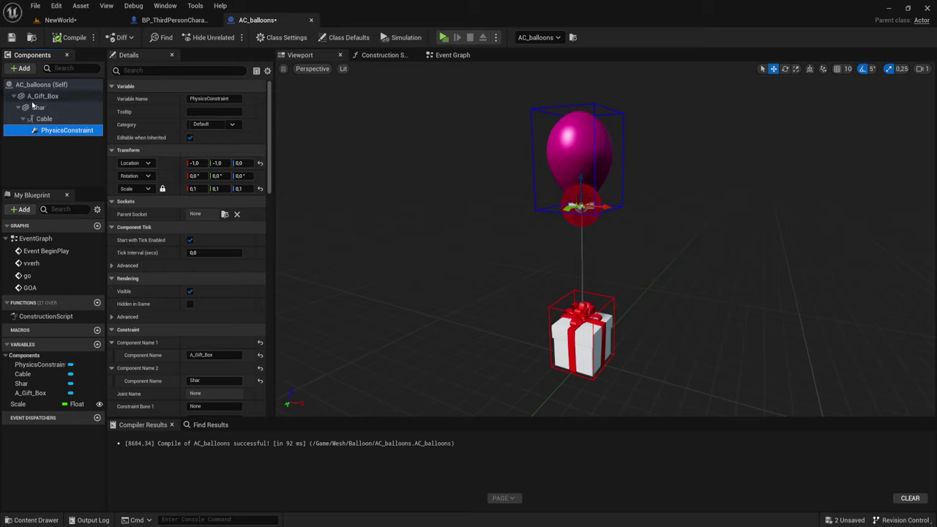
scroll(204, 342, "down", 3)
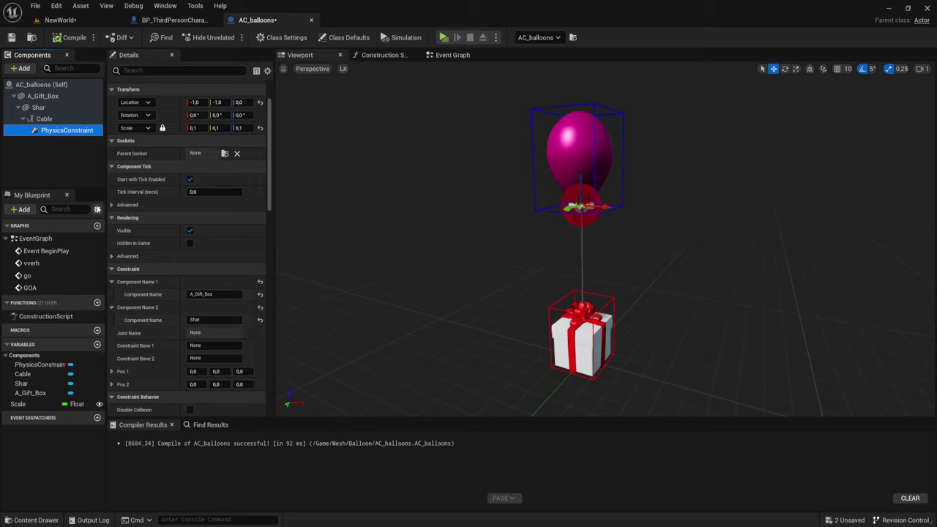
Set the Cable's End Location to 0,0,0, compile, and start a playtest.
left_click(38, 107)
left_click(44, 119)
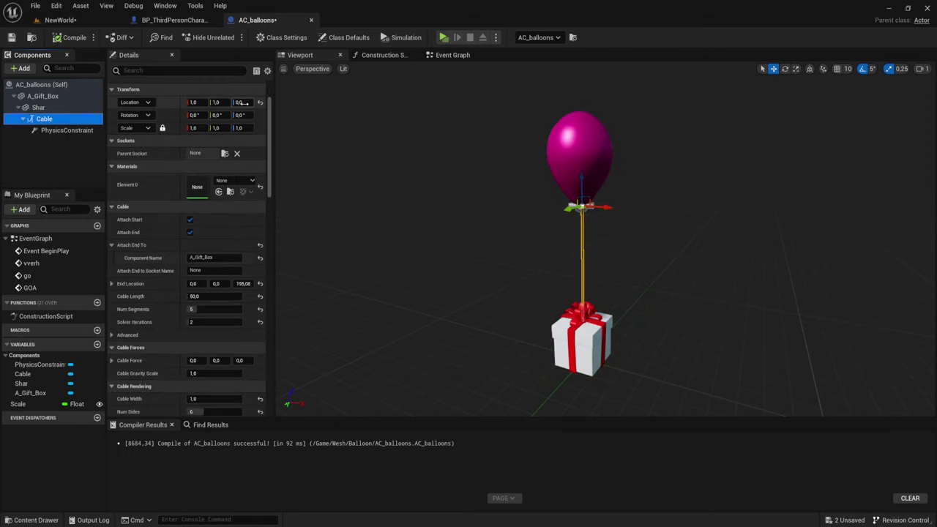
scroll(252, 221, "down", 3)
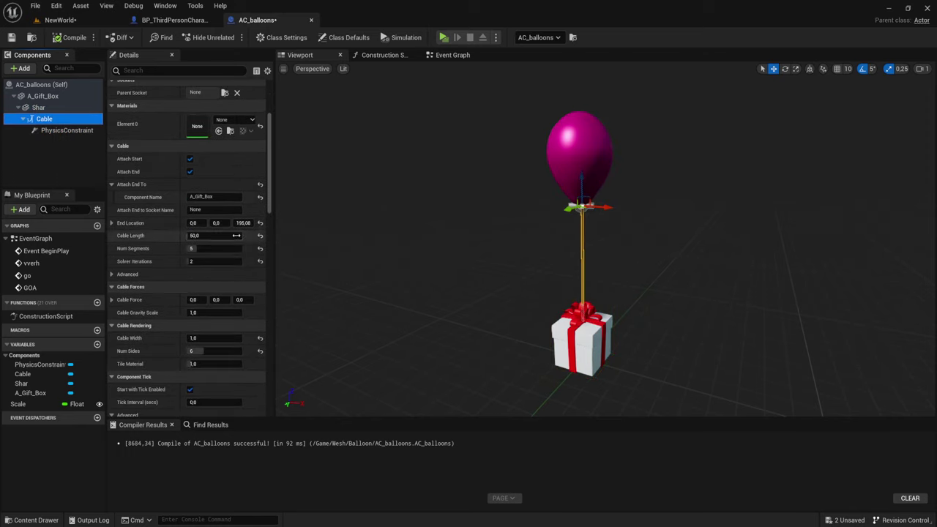
left_click(261, 225)
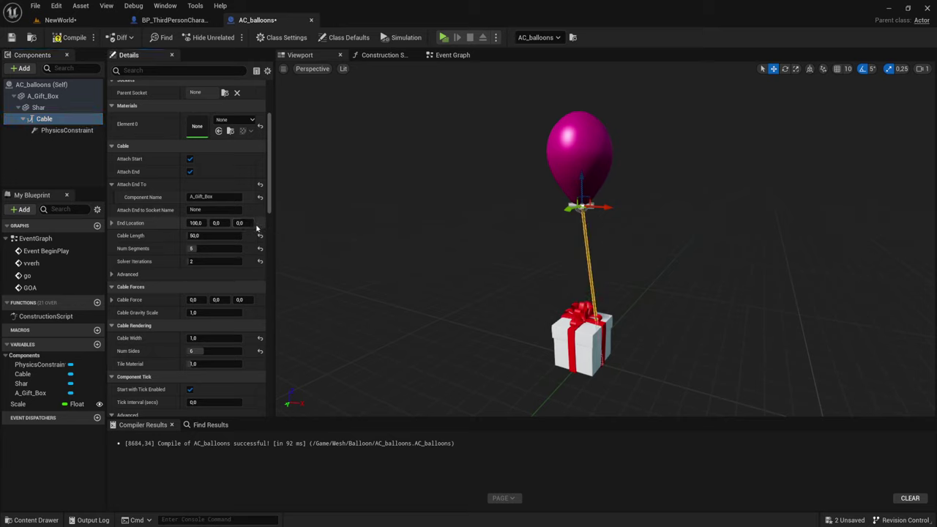
type("0")
key("Return")
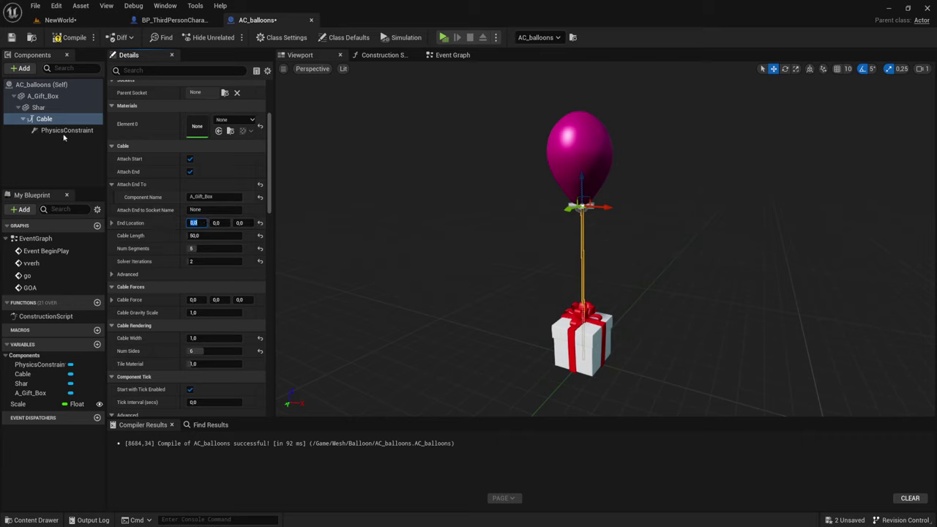
left_click(56, 39)
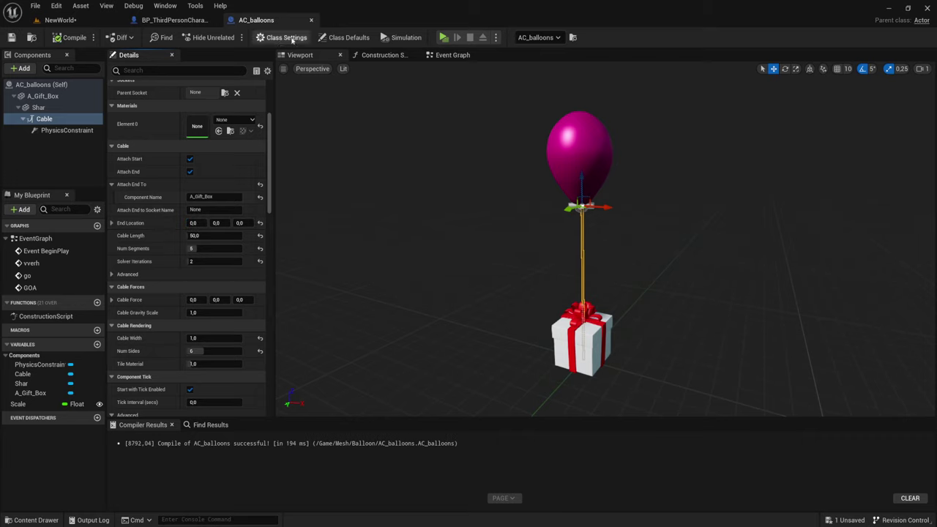
left_click(444, 38)
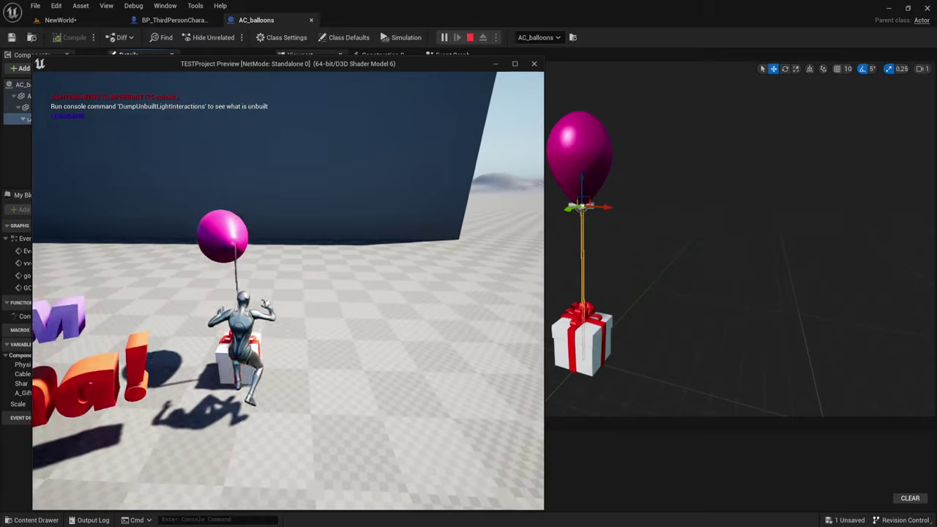
key("s")
key("space")
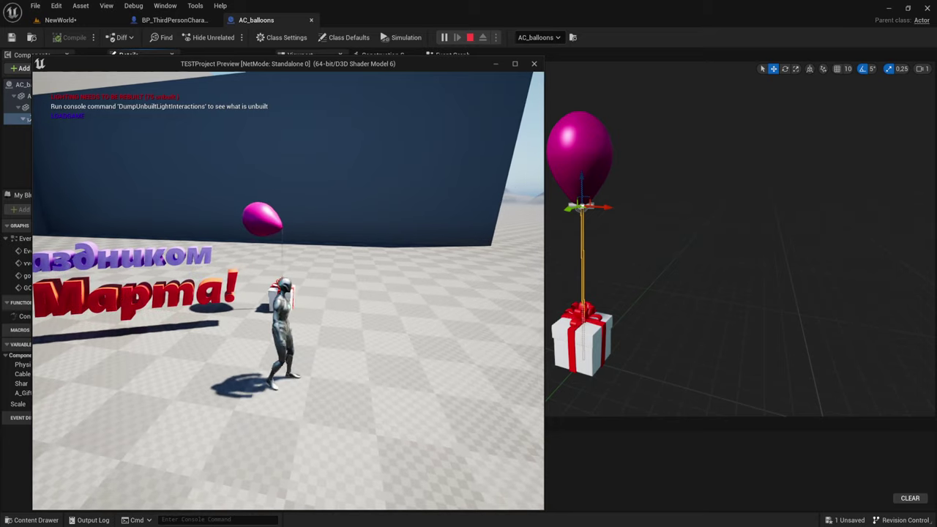
key("s")
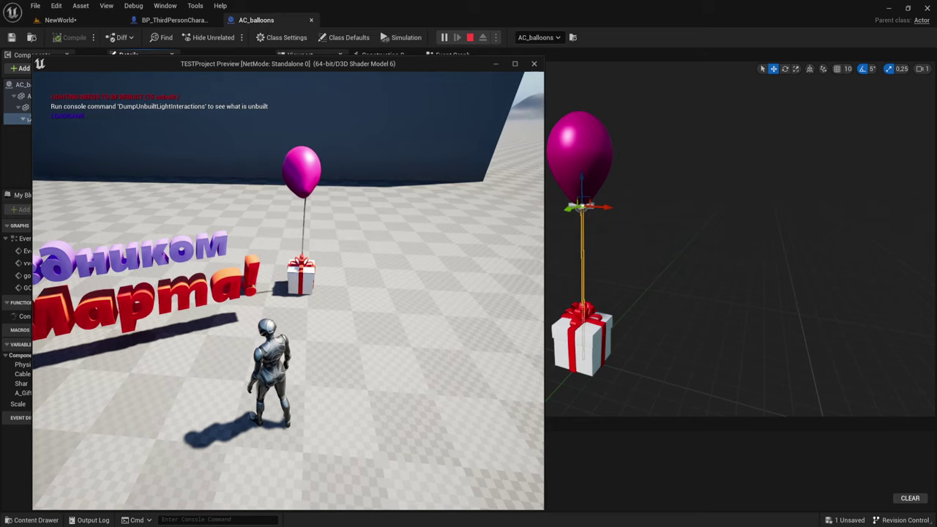
key("Escape")
Attach the PhysicsConstraint to A_Gift_Box in the Components list.
left_click(67, 130)
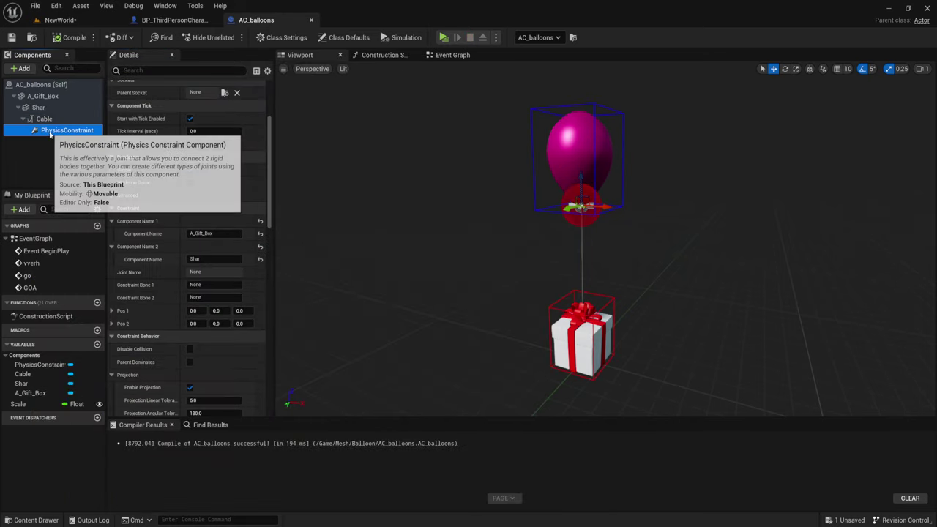
left_click_drag(54, 132, 36, 108)
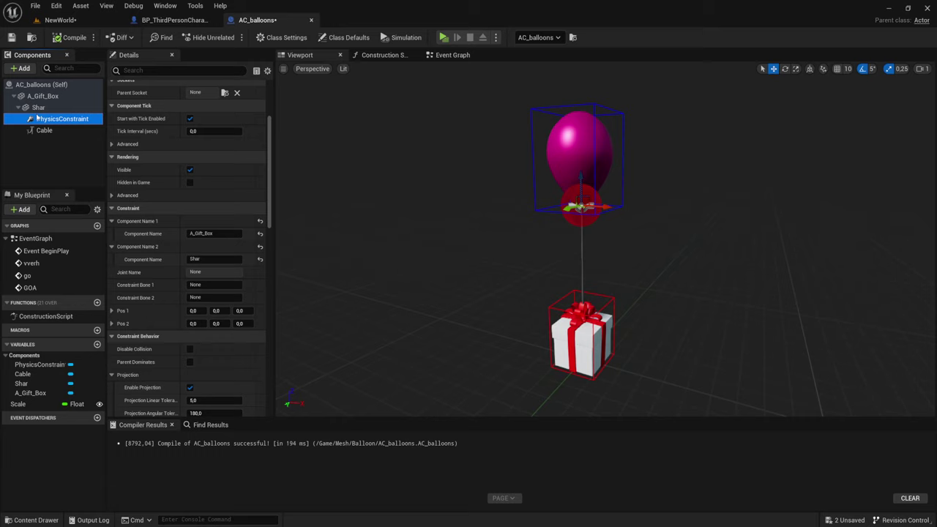
scroll(223, 173, "up", 3)
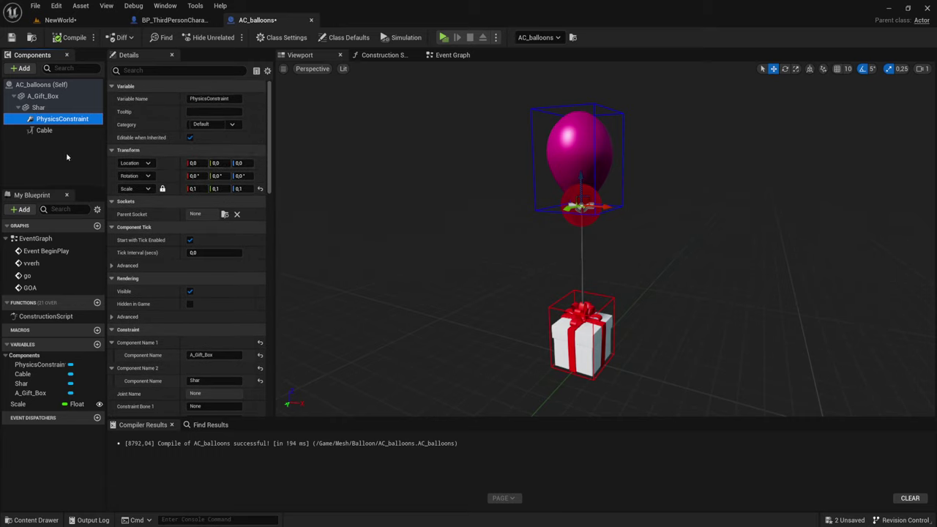
left_click_drag(49, 124, 46, 99)
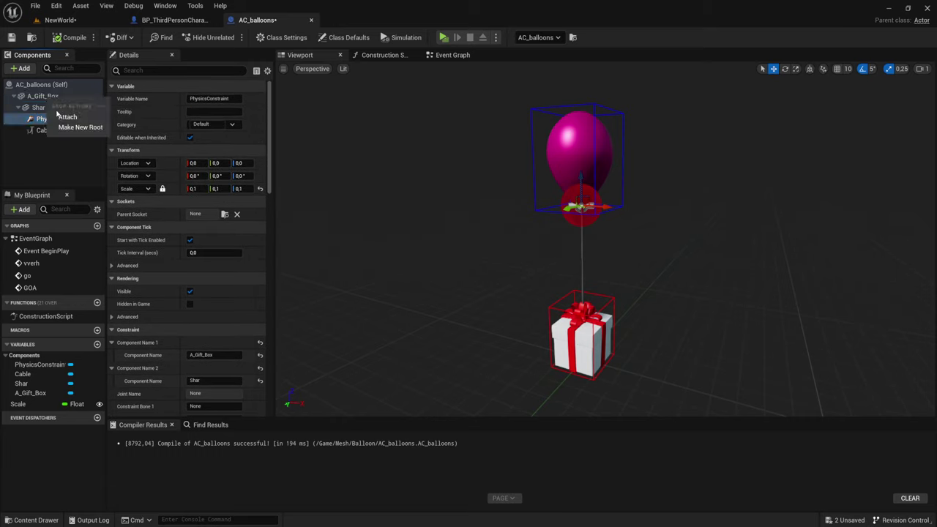
left_click(60, 117)
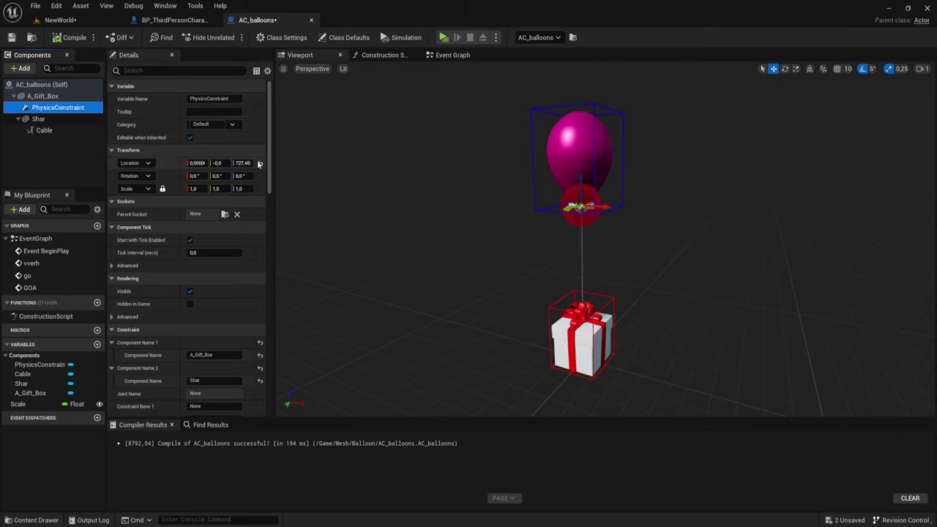
Reset the constraint's location, raise it to Z 212.23 atop the box, then compile and save.
left_click(259, 164)
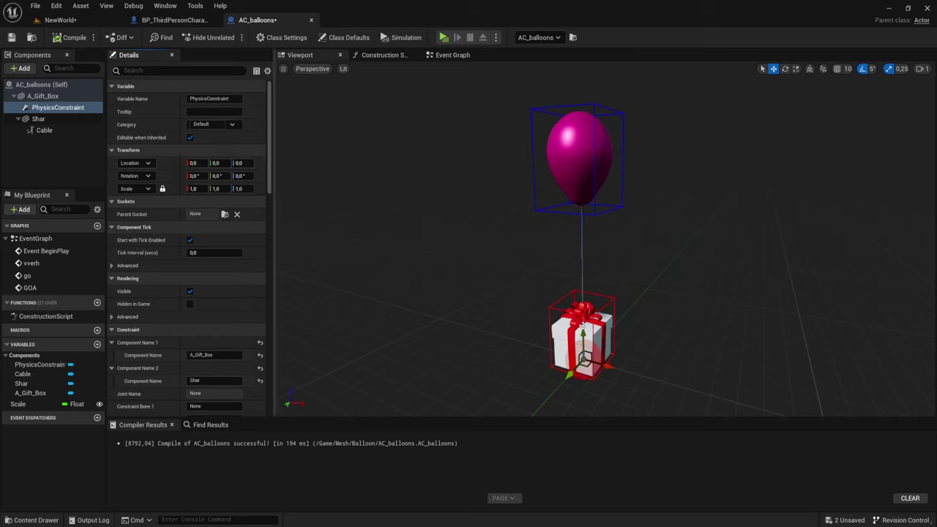
left_click_drag(584, 334, 584, 293)
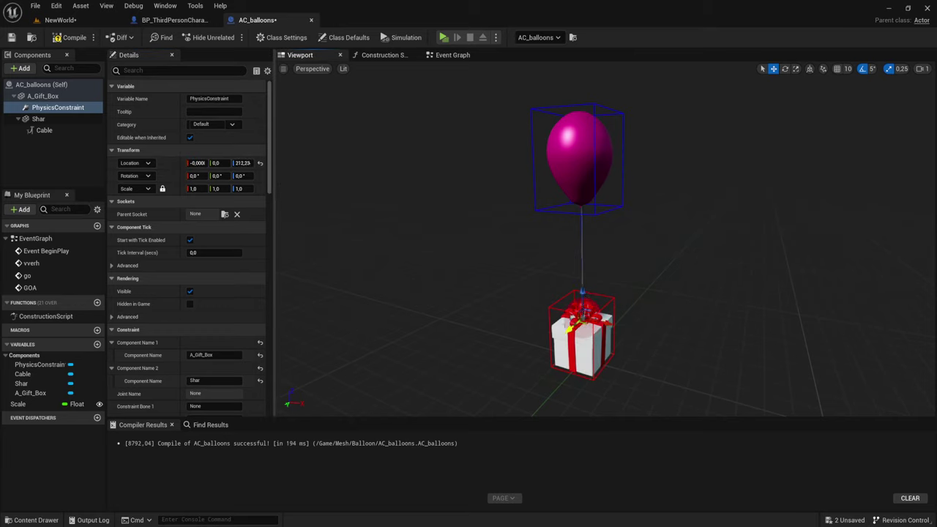
left_click(73, 38)
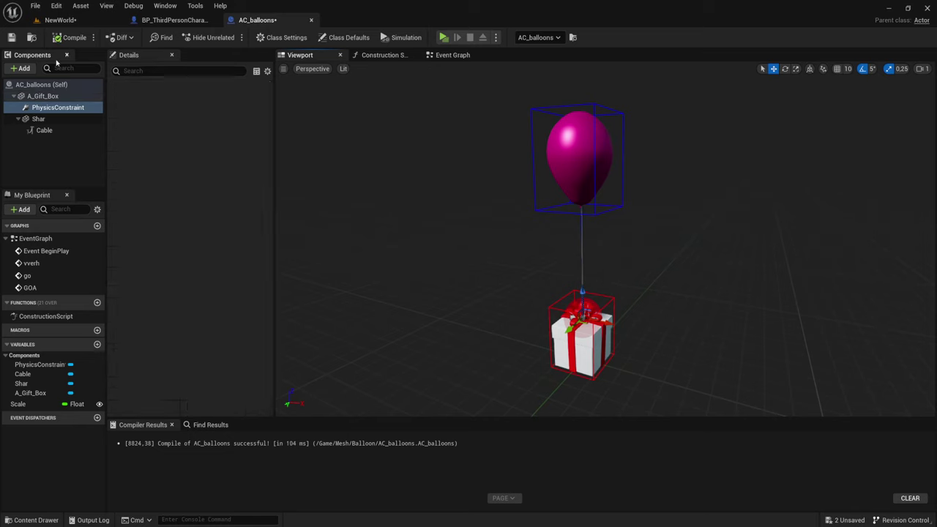
left_click(11, 37)
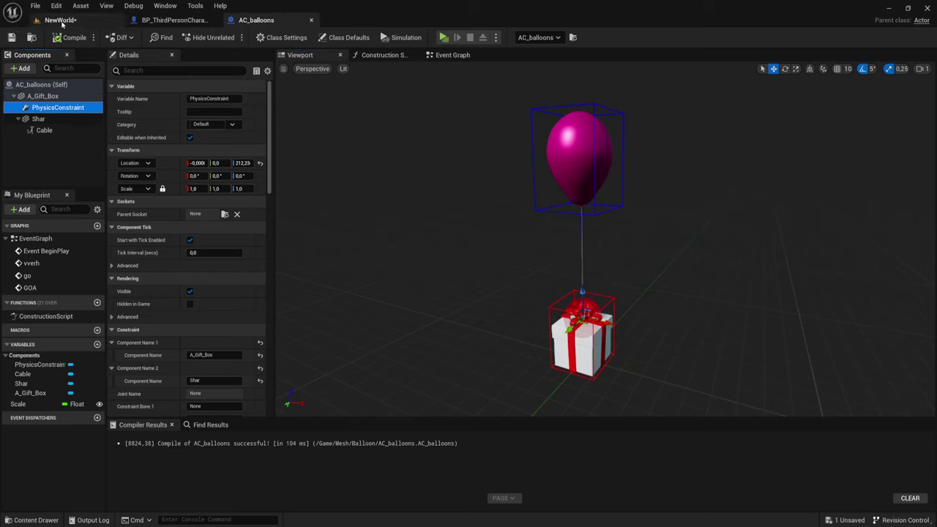
Play the NewWorld level, walk the character around the balloon gift, then stop.
left_click(63, 20)
left_click(208, 37)
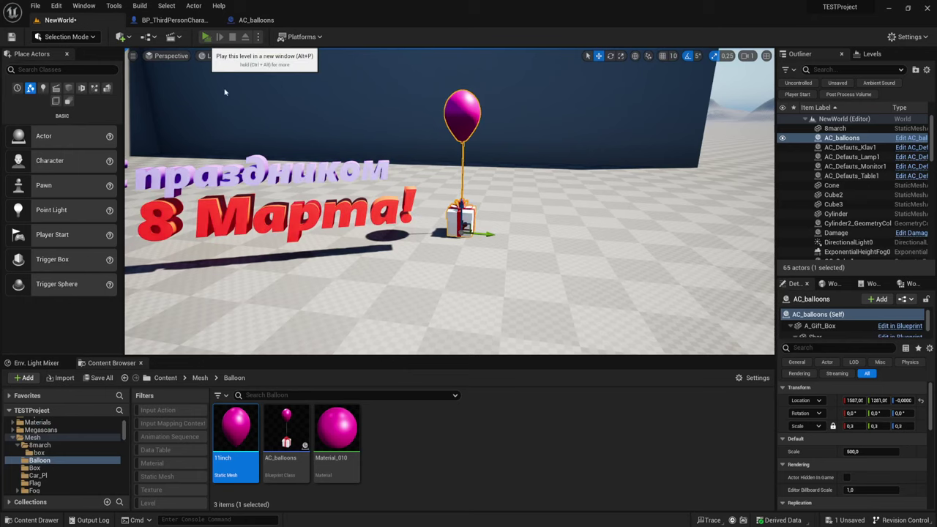
key("w")
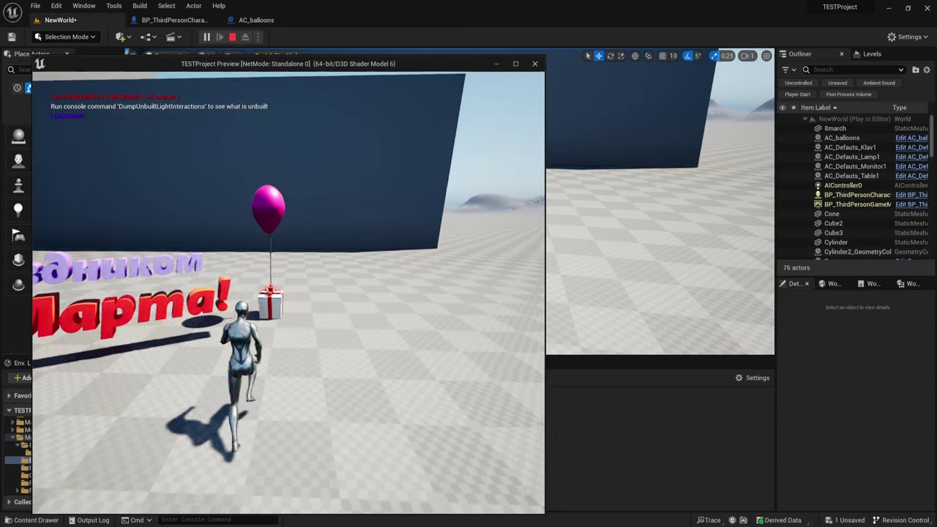
key("e")
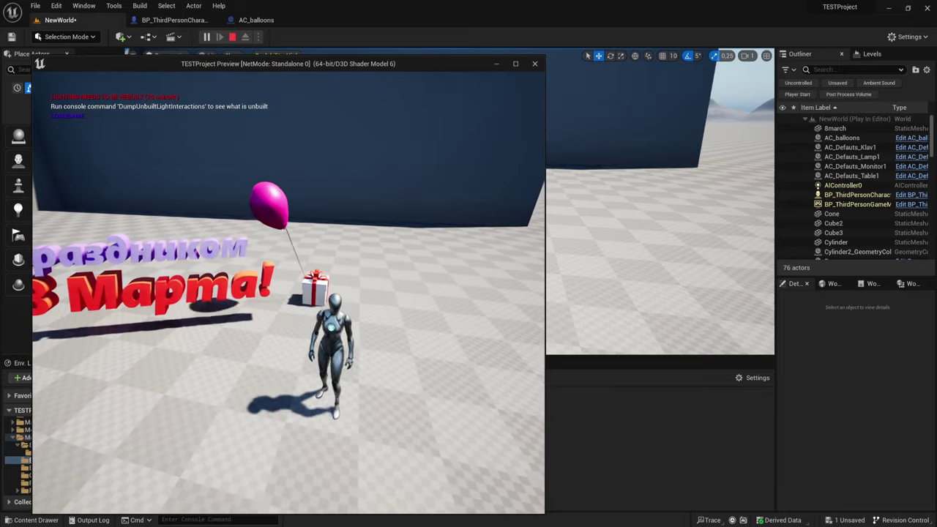
key("s")
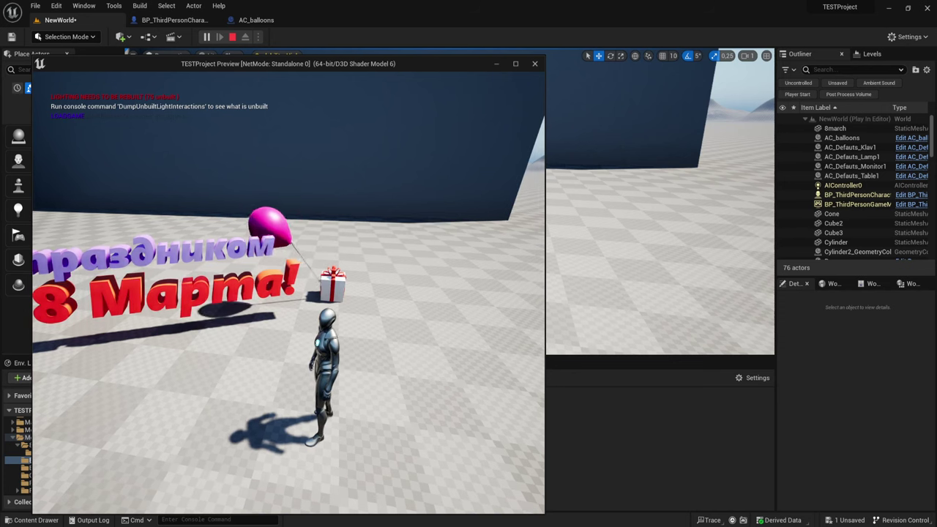
key("Escape")
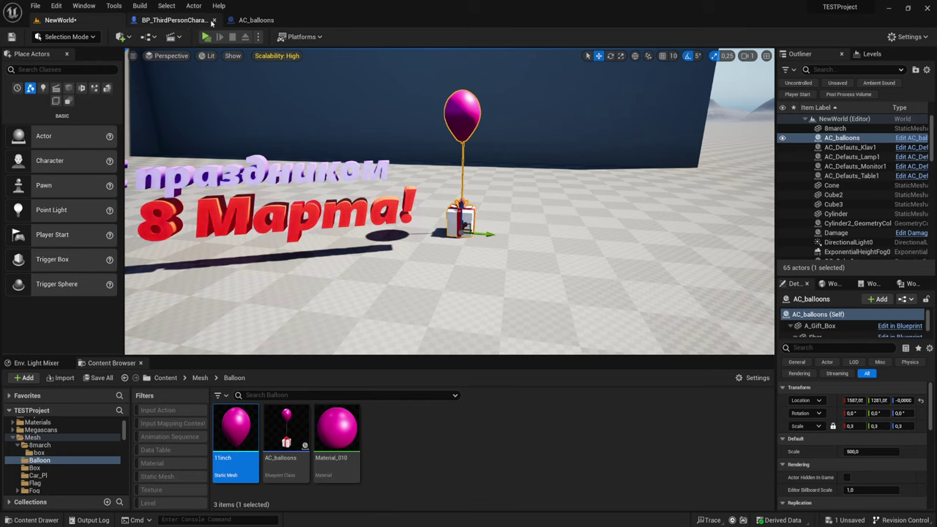
Raise the PhysicsConstraint to Z 230.30 on the gift box, then return to NewWorld.
left_click(255, 20)
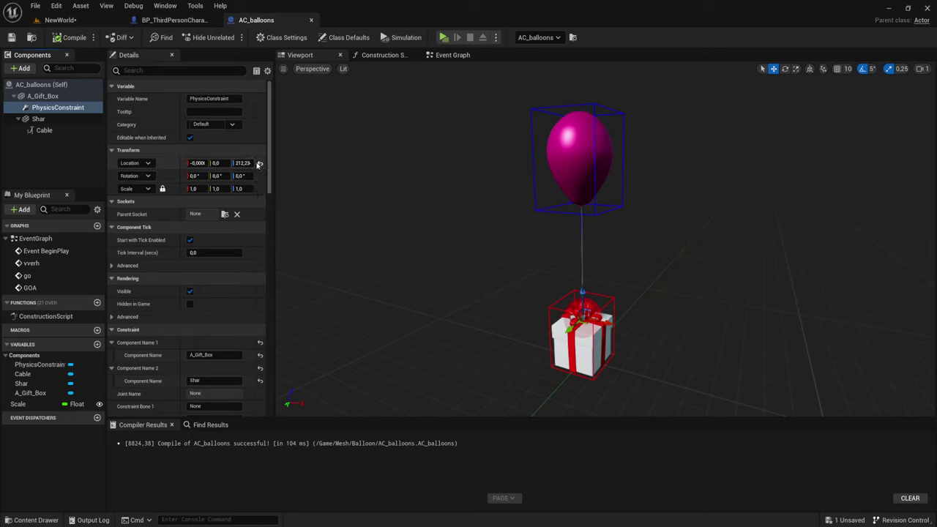
scroll(169, 291, "down", 2)
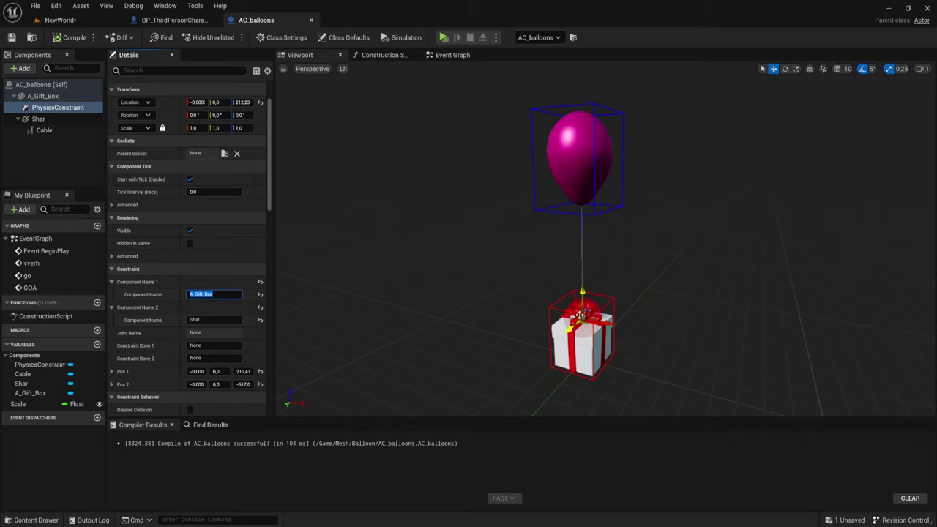
left_click_drag(582, 292, 578, 287)
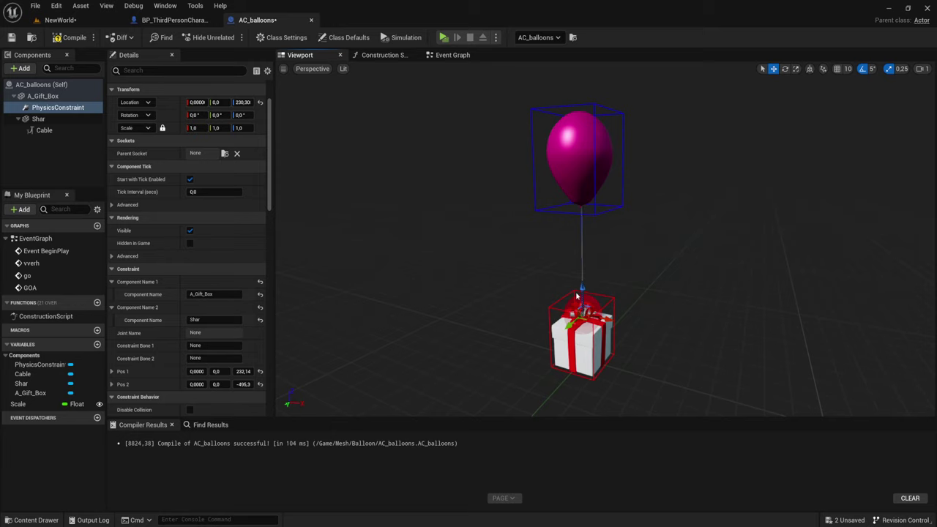
left_click(56, 108)
left_click(38, 119)
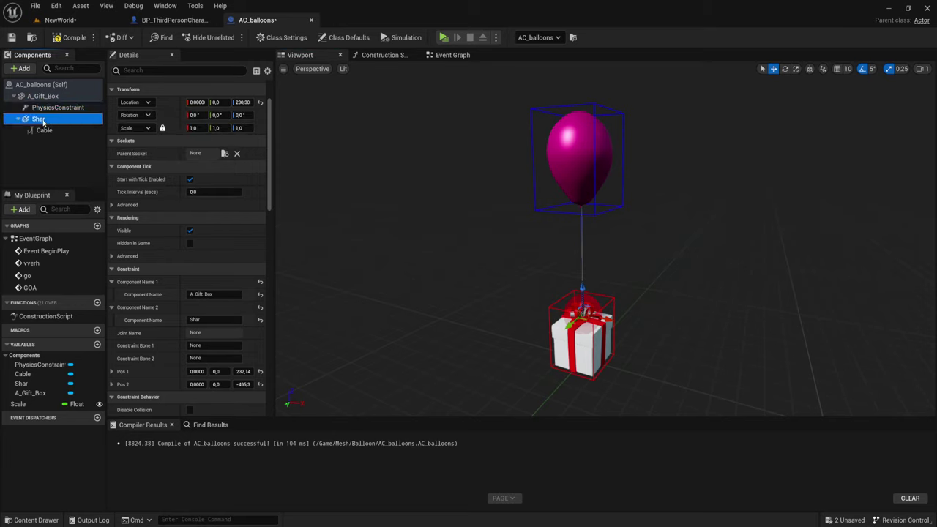
left_click(58, 108)
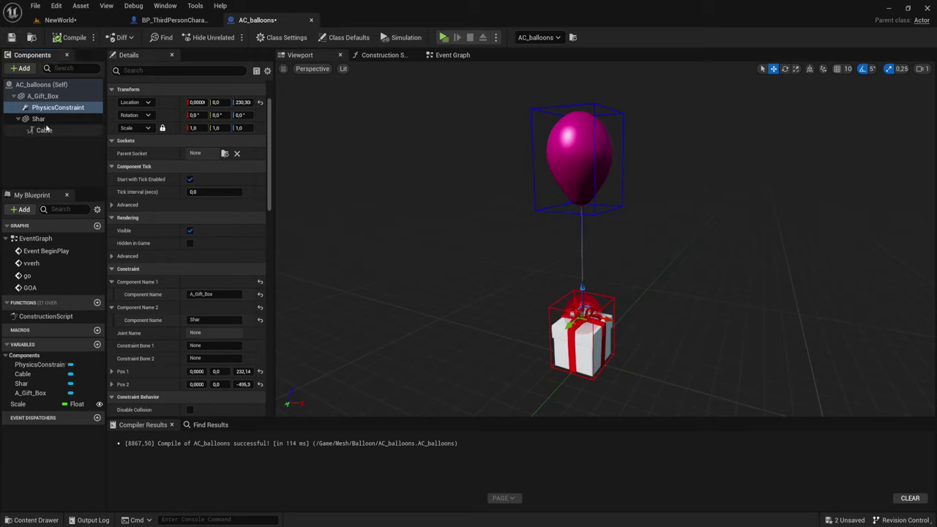
left_click(44, 96)
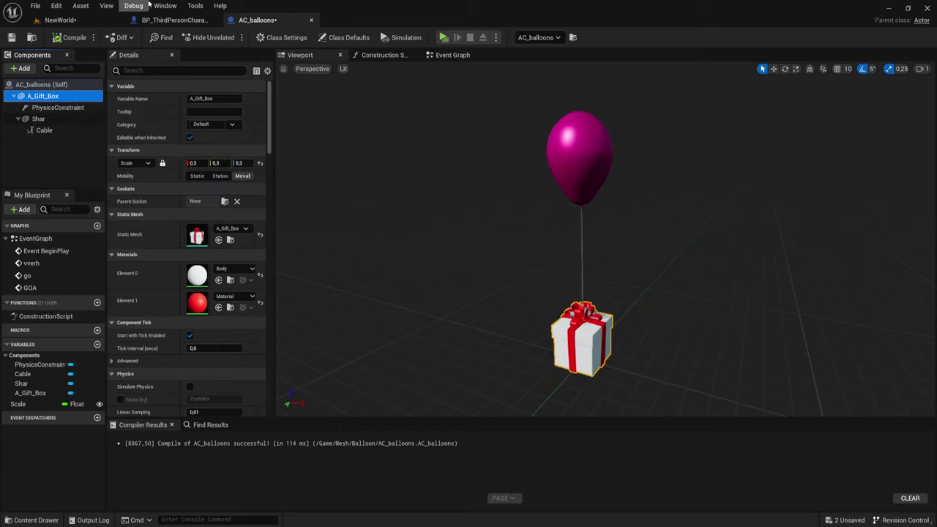
left_click(60, 20)
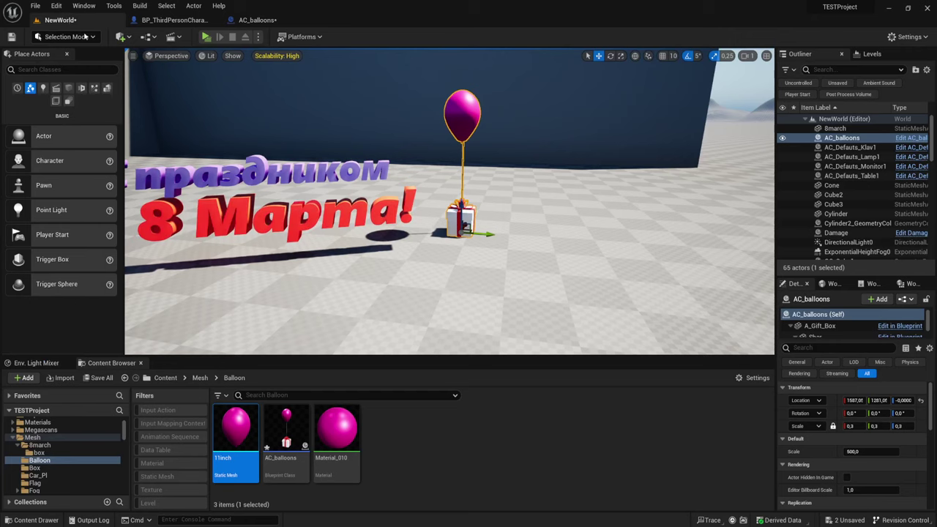
left_click(206, 36)
key("w")
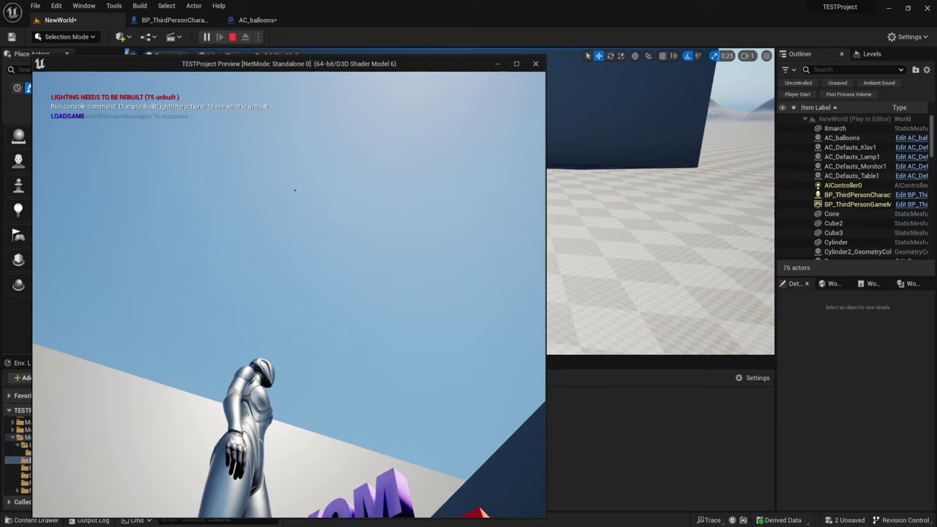
key("space")
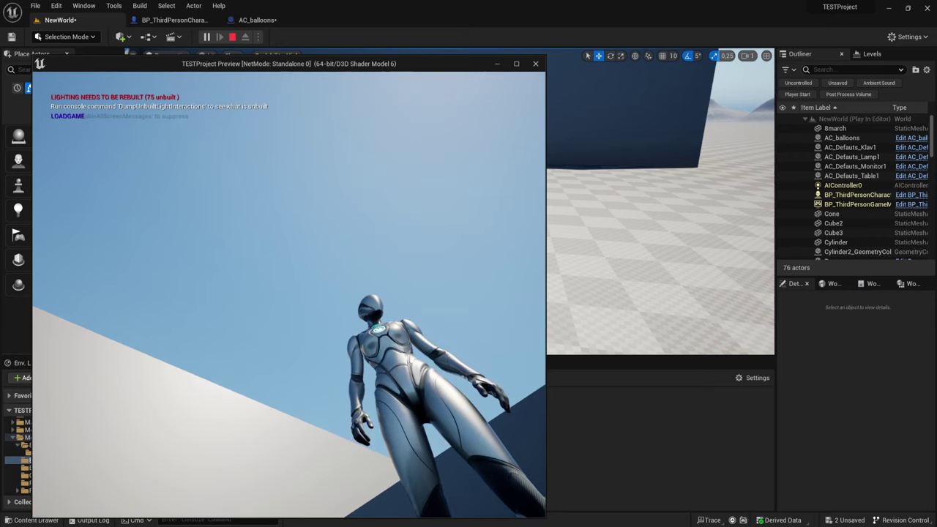
key("Escape")
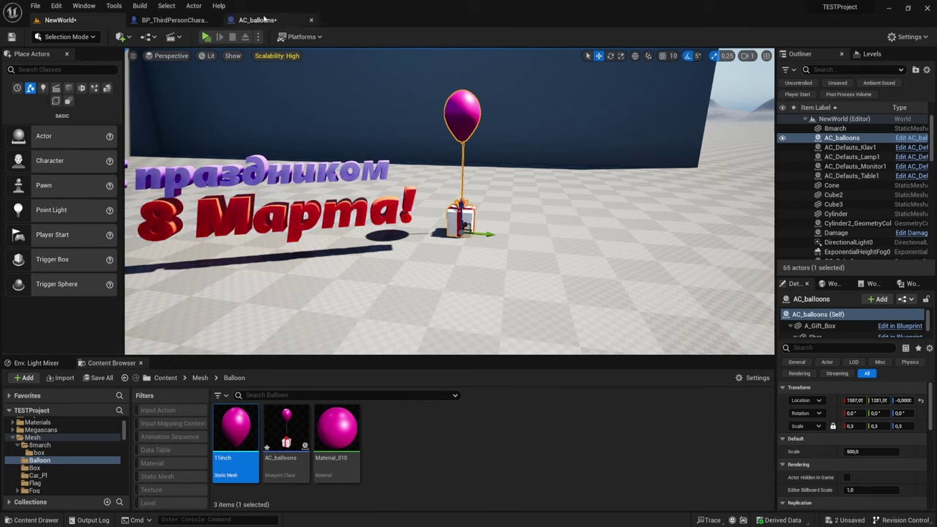
left_click(260, 20)
Open the AC_balloons Event Graph and find free space beside the Add Force logic.
left_click(449, 51)
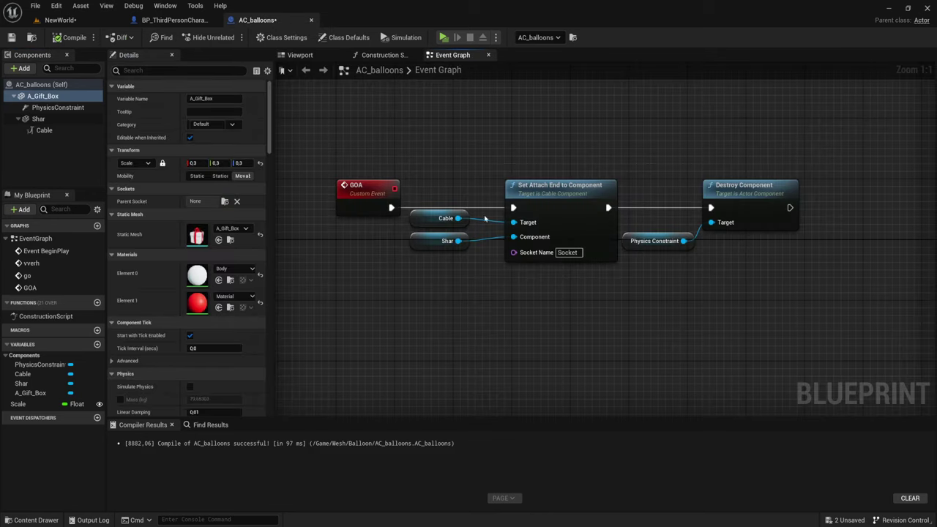
left_click(396, 57)
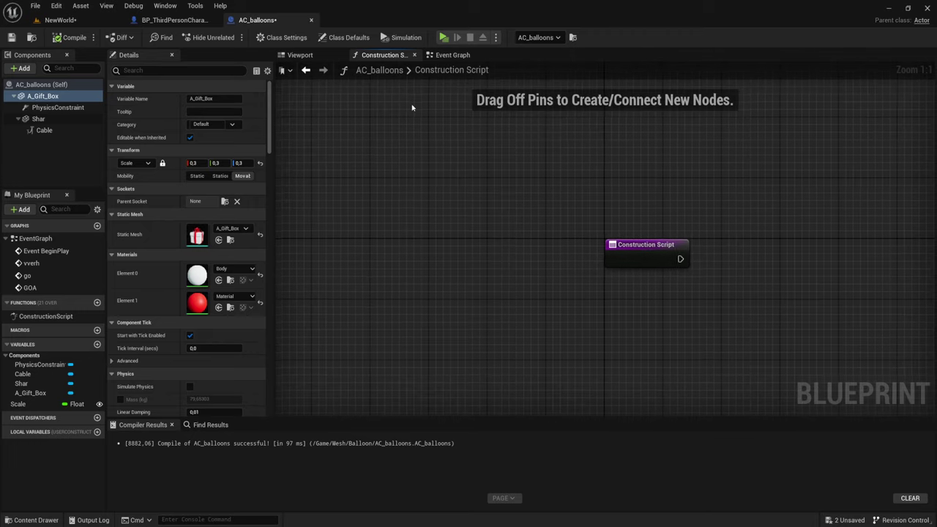
left_click(187, 20)
left_click(271, 23)
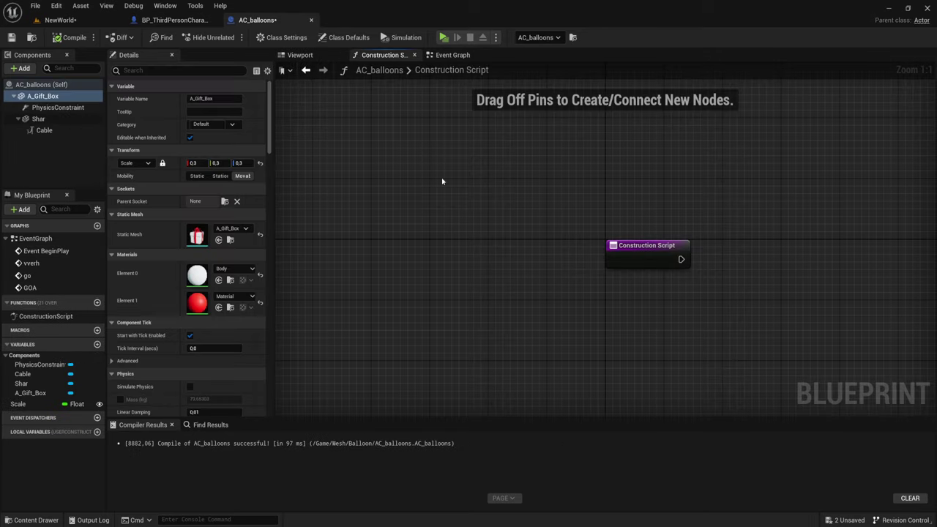
left_click(452, 54)
scroll(519, 263, "down", 5)
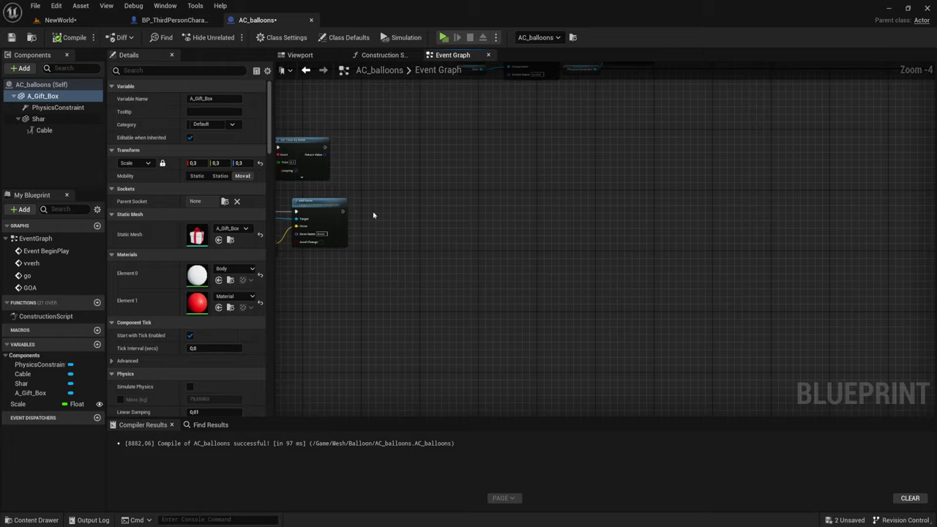
scroll(566, 223, "up", 5)
right_click_drag(410, 201, 396, 150)
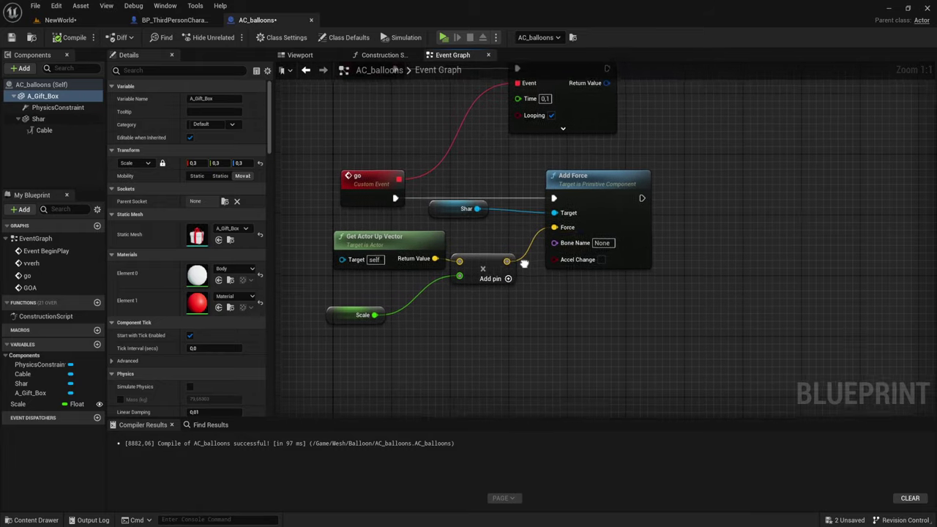
left_click_drag(397, 150, 615, 359)
right_click_drag(615, 359, 725, 316)
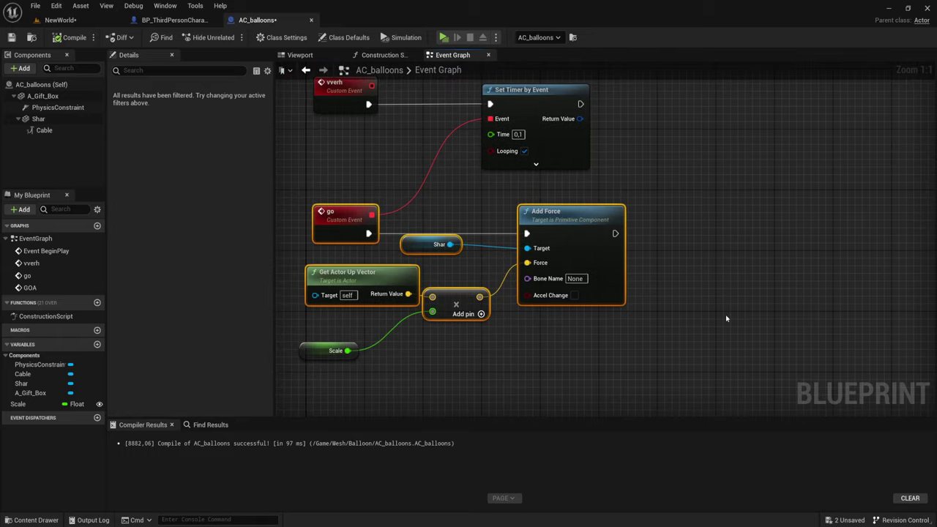
right_click_drag(726, 319, 652, 298)
Add a Get Actor Location node next to Add Force.
right_click(596, 247)
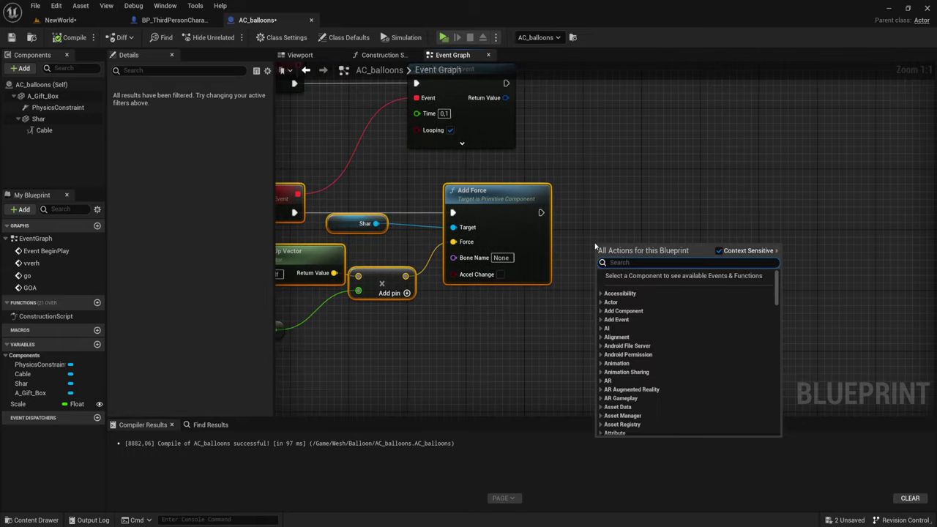
type("get a")
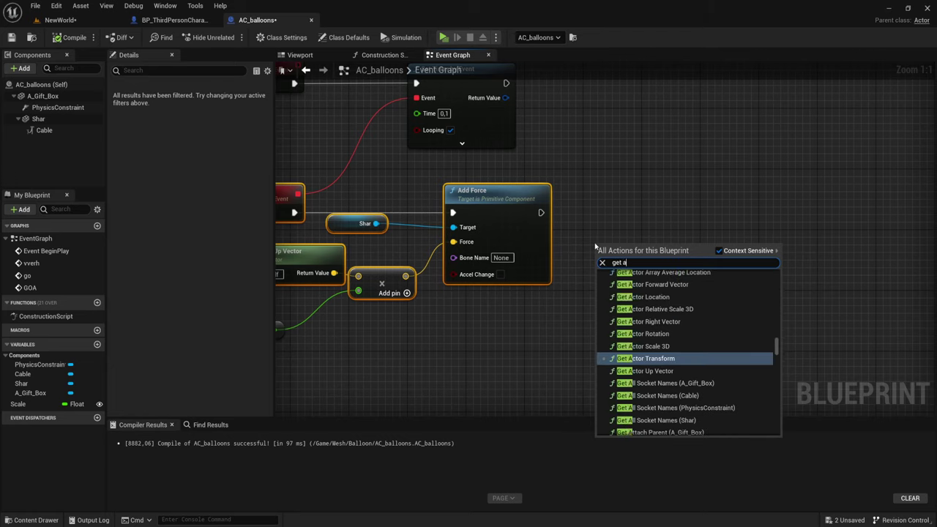
type("ct")
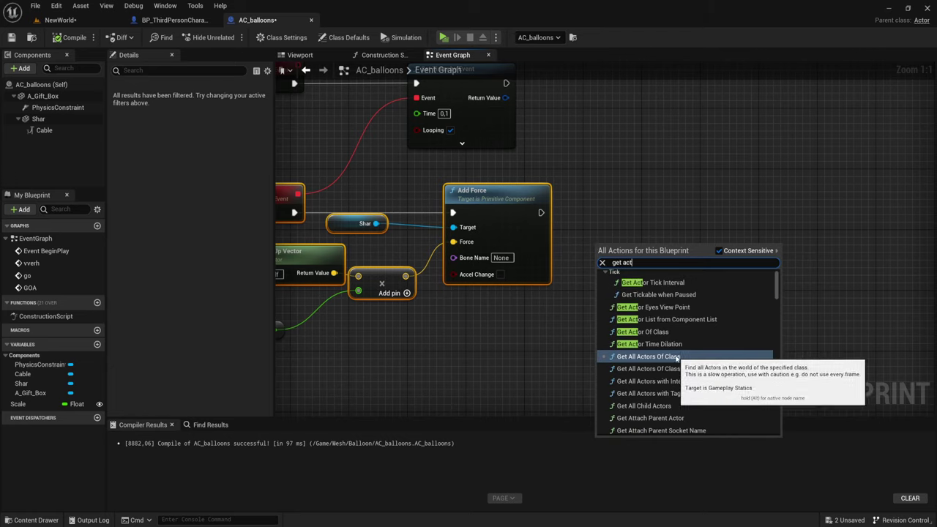
scroll(650, 342, "up", 1)
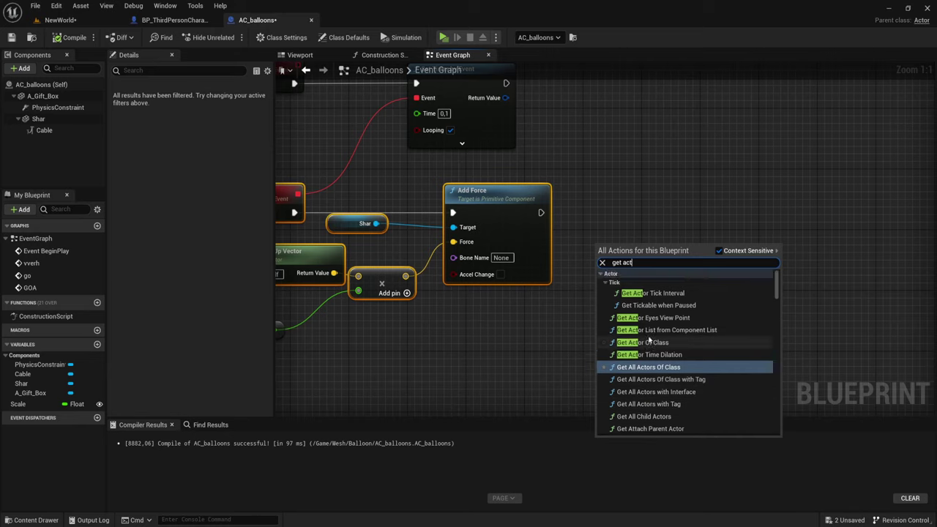
scroll(650, 341, "down", 5)
scroll(652, 344, "down", 3)
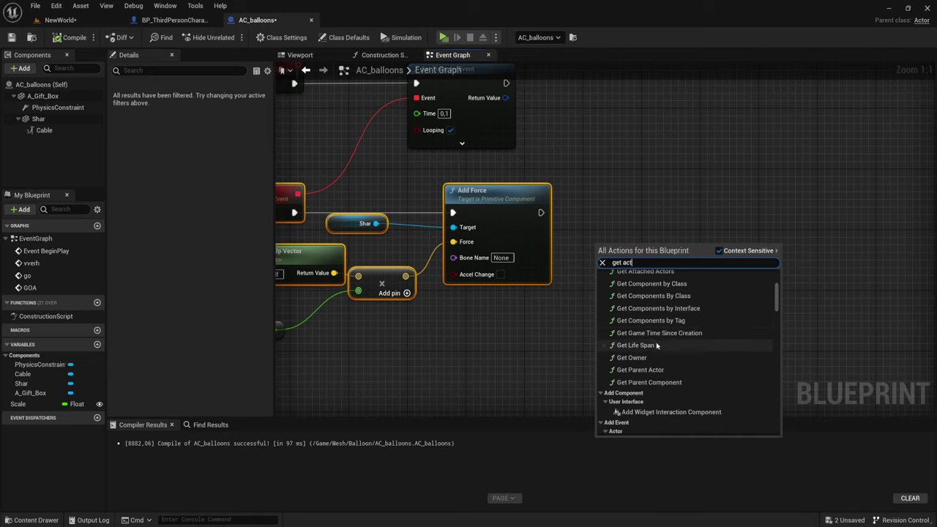
scroll(659, 348, "up", 2)
scroll(655, 326, "up", 3)
scroll(652, 298, "up", 2)
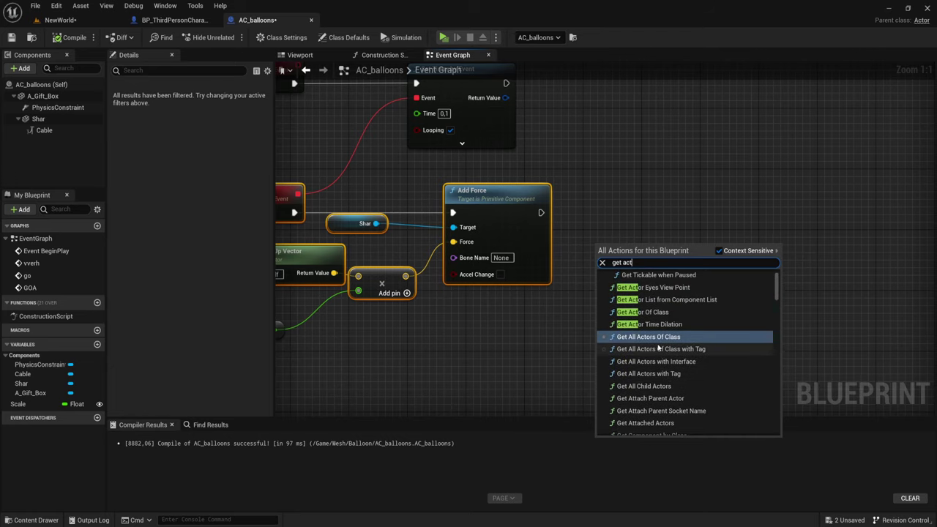
scroll(651, 300, "up", 1)
scroll(652, 308, "up", 1)
scroll(656, 323, "down", 4)
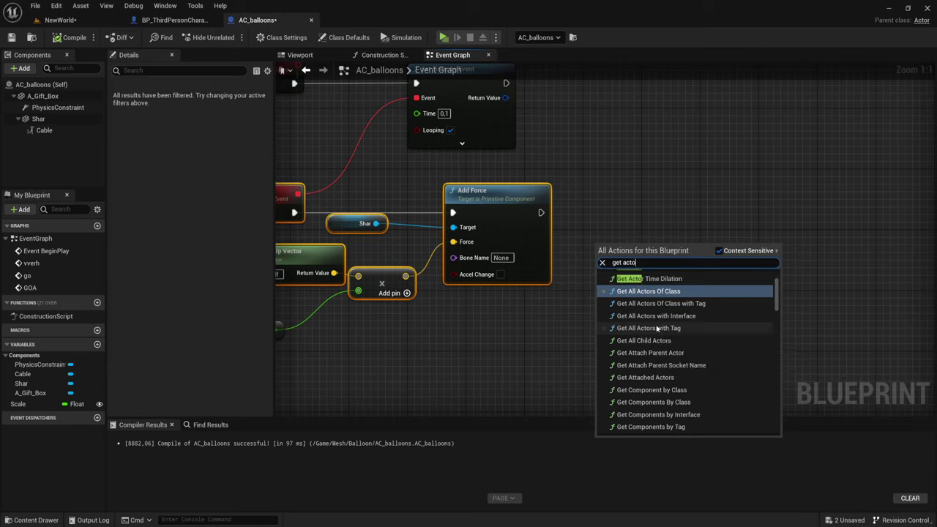
type("or lo")
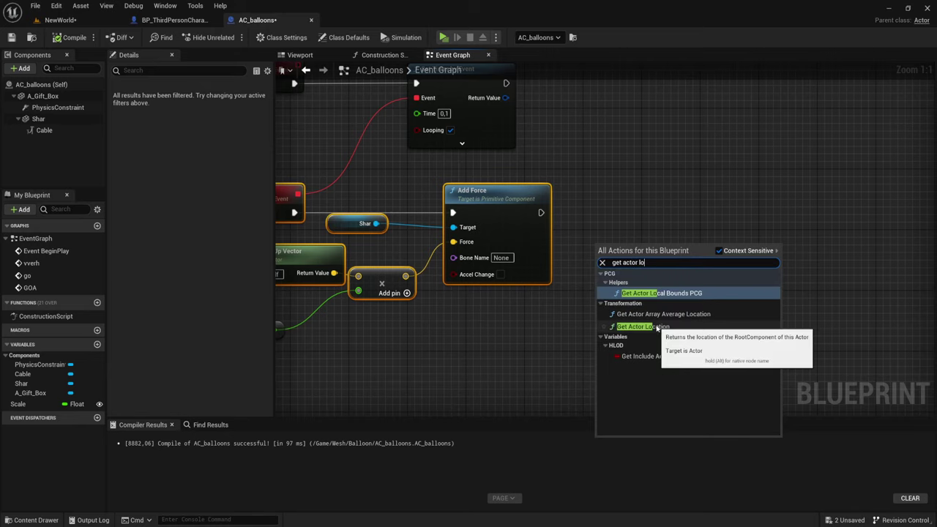
left_click(656, 327)
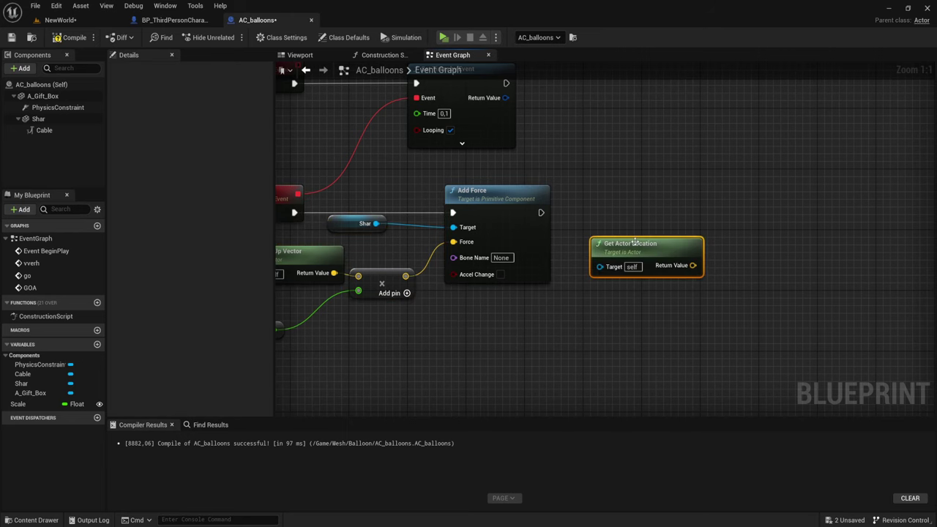
left_click_drag(634, 242, 546, 304)
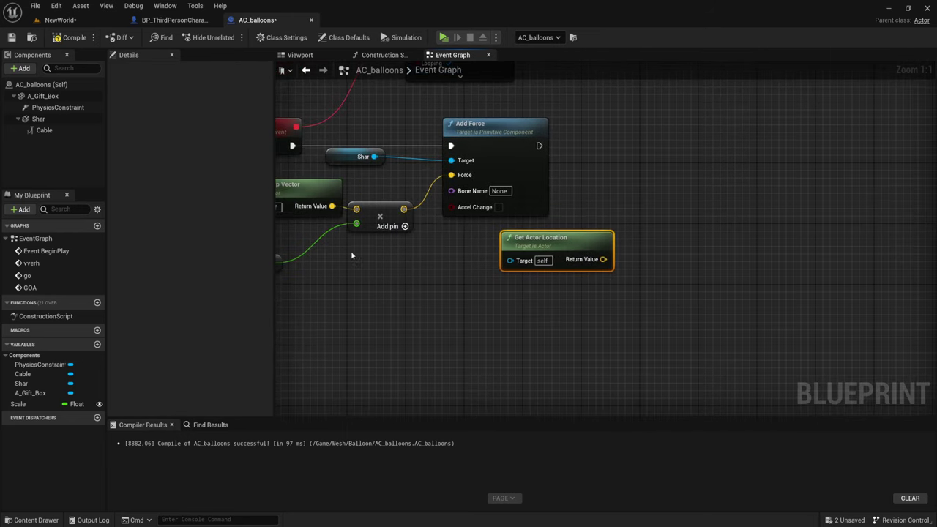
Place a Shar reference and add a Get World Location node reading it.
left_click(38, 119)
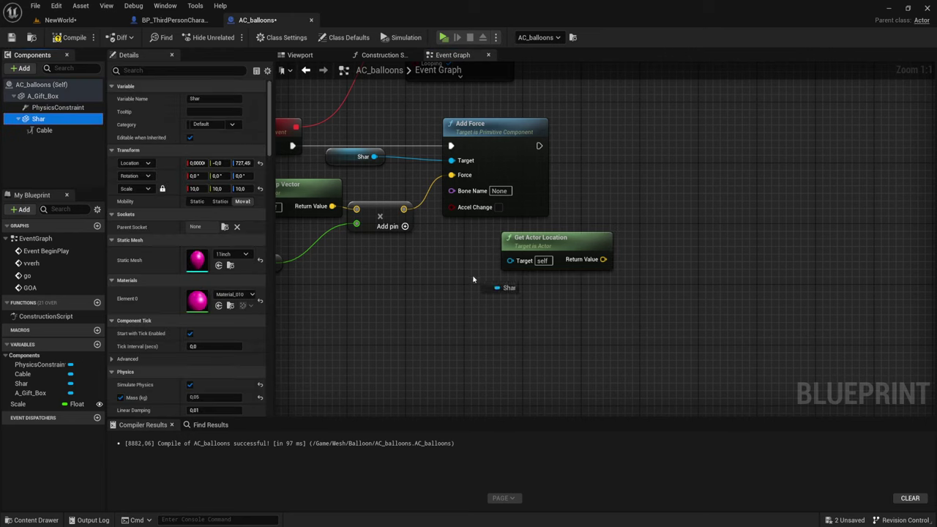
left_click_drag(38, 118, 536, 311)
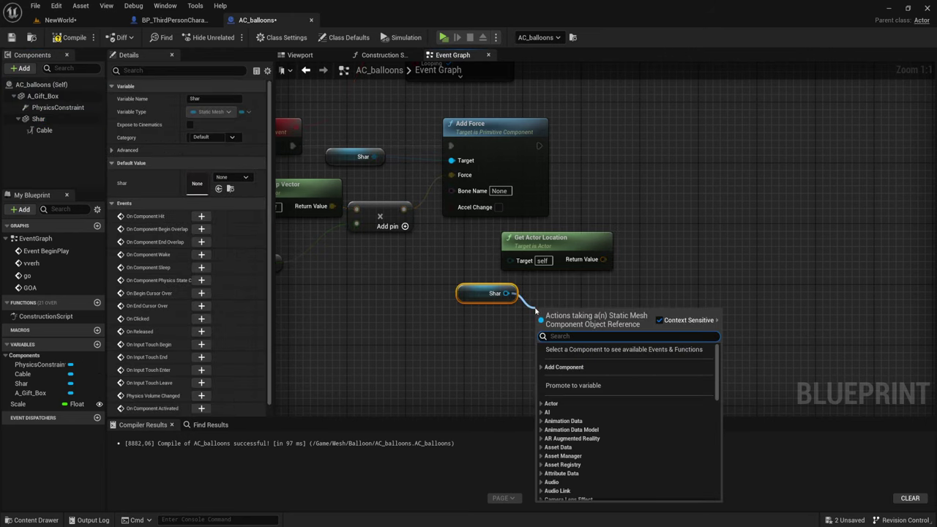
type("get wo")
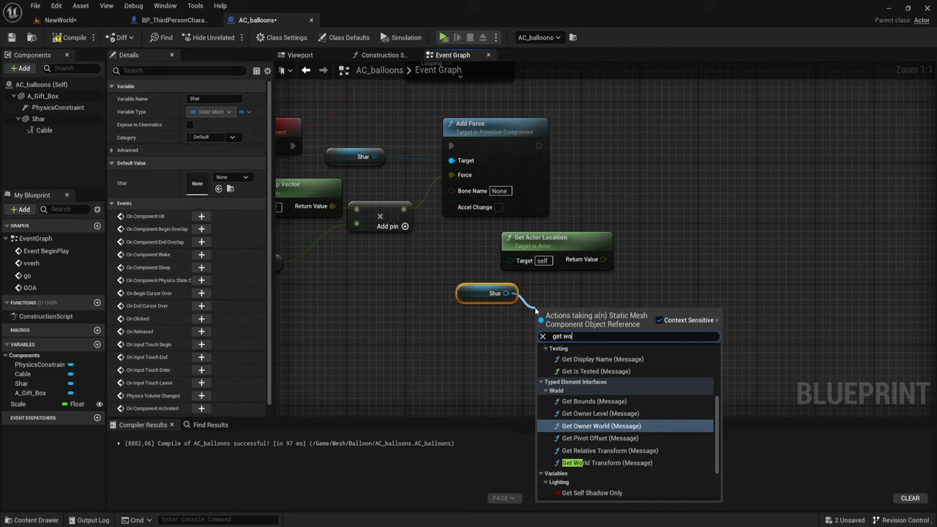
scroll(632, 446, "down", 3)
scroll(594, 440, "up", 2)
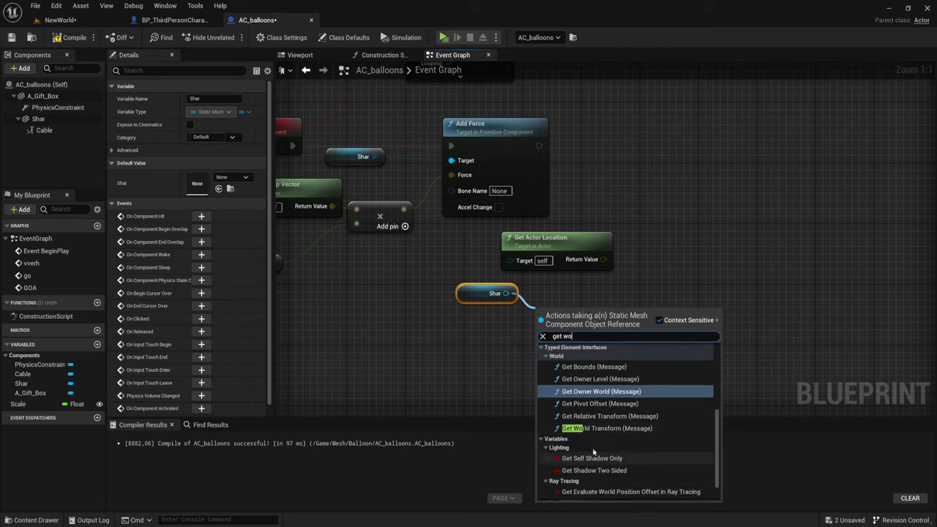
scroll(593, 432, "up", 2)
scroll(592, 421, "up", 2)
scroll(589, 405, "up", 2)
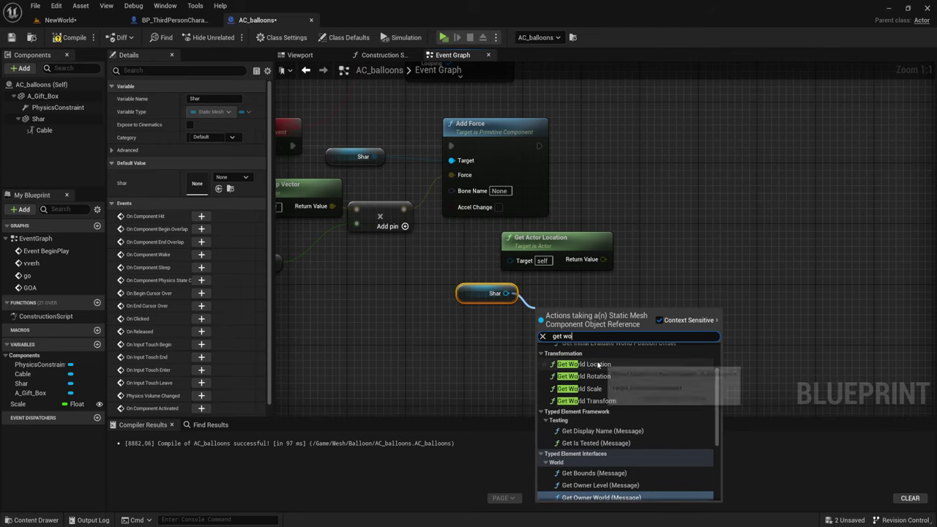
left_click(585, 364)
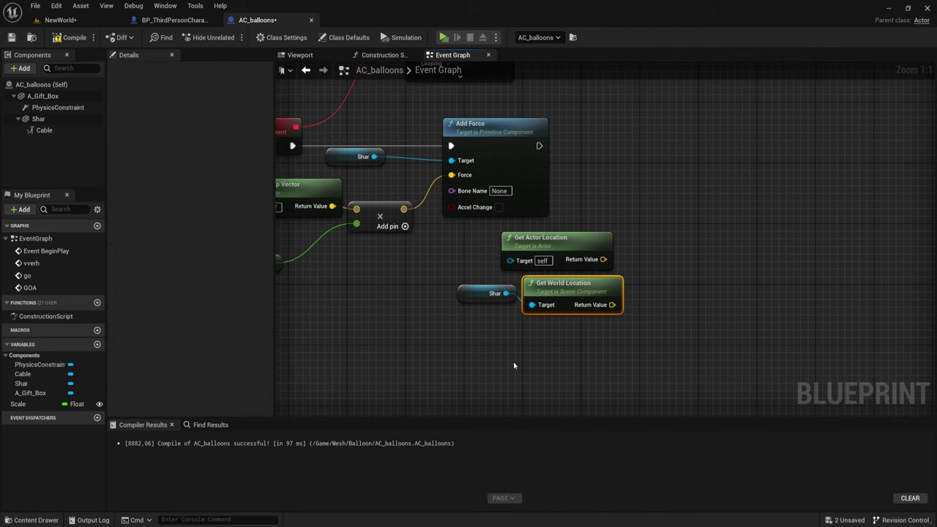
right_click_drag(513, 362, 422, 351)
Add a Distance (Vector) node between the actor location and Shar's world location.
left_click_drag(511, 248, 580, 251)
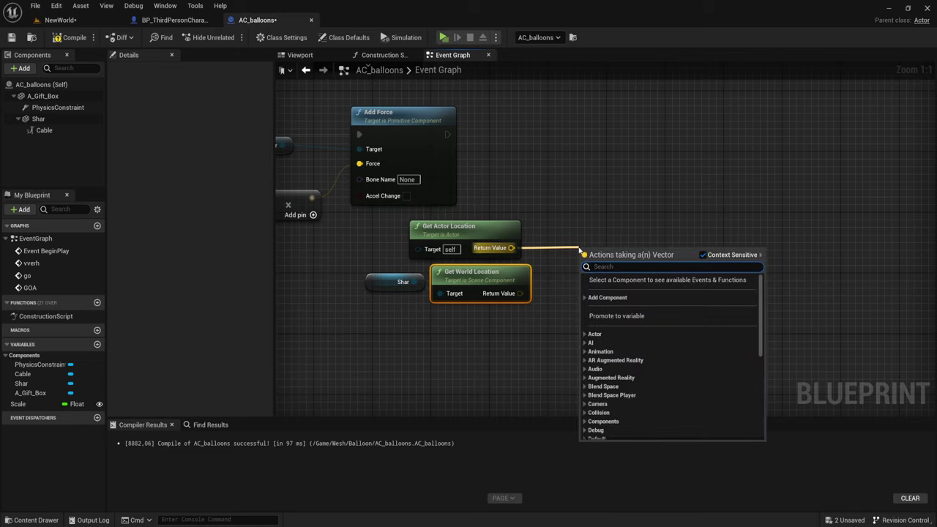
type("dis")
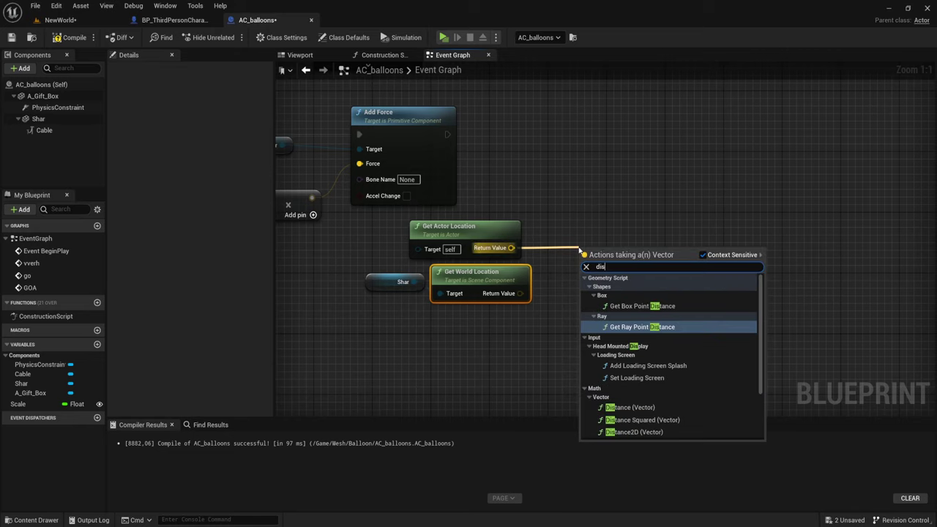
left_click(629, 407)
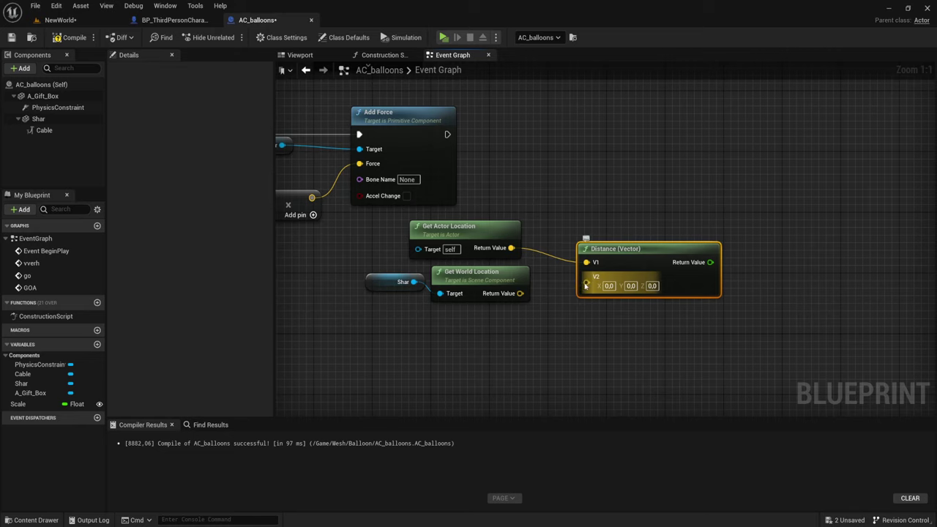
left_click_drag(586, 286, 520, 293)
left_click_drag(607, 257, 570, 249)
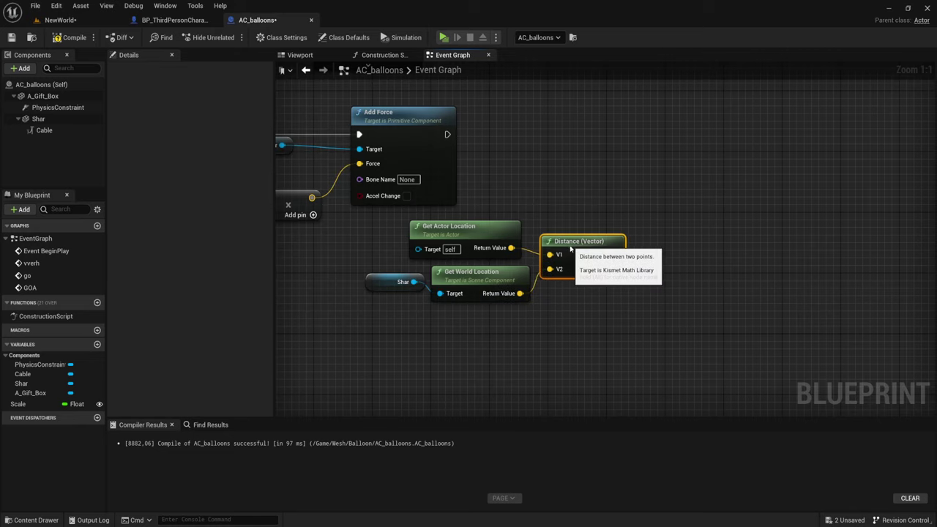
right_click_drag(647, 267, 661, 301)
Compare the distance result as greater than 5000 and place the comparison above it.
left_click_drag(631, 293, 674, 284)
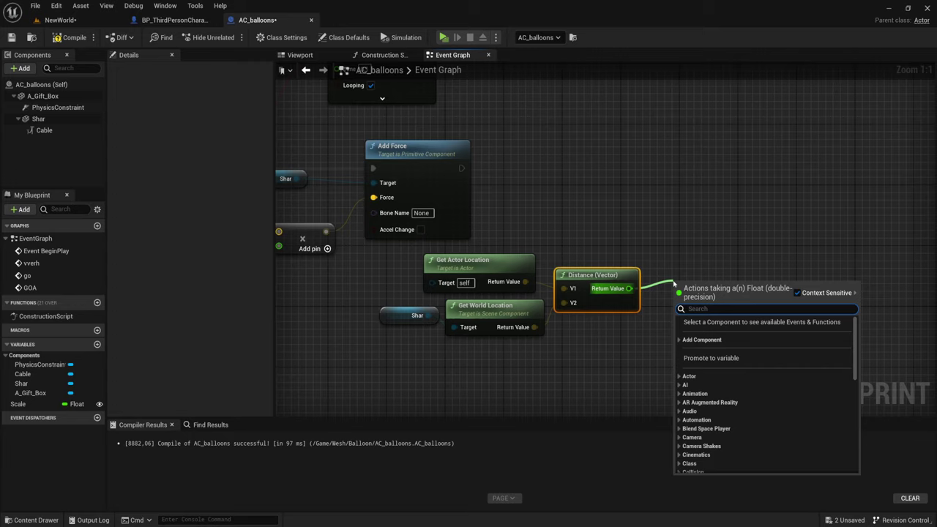
type(">")
left_click(706, 336)
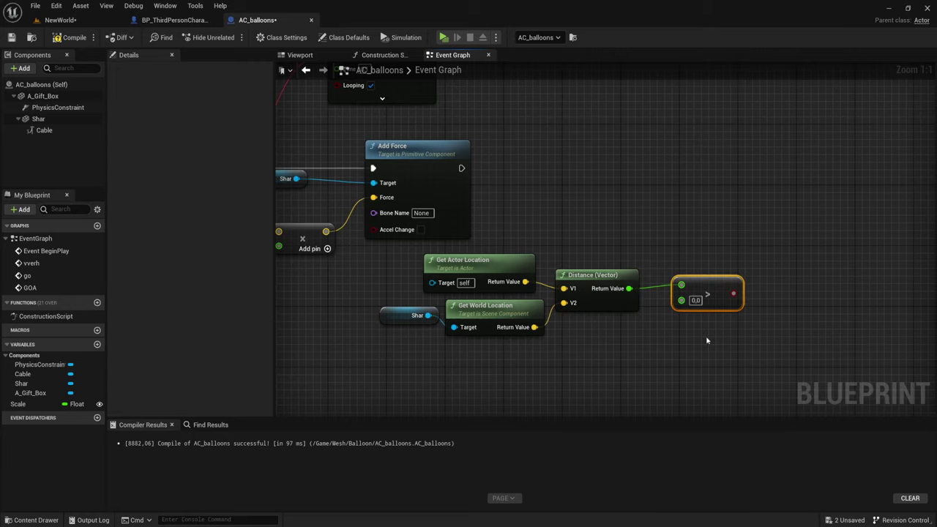
left_click(695, 301)
type("500")
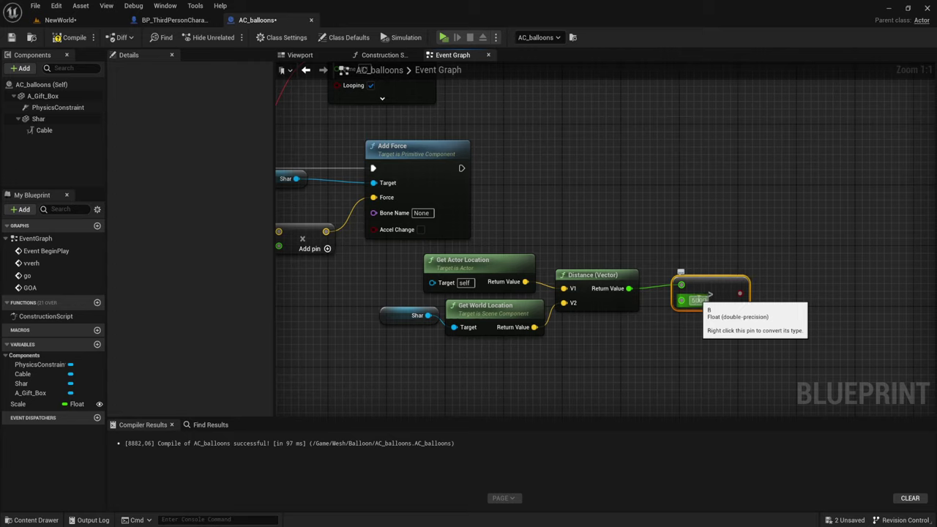
key("Return")
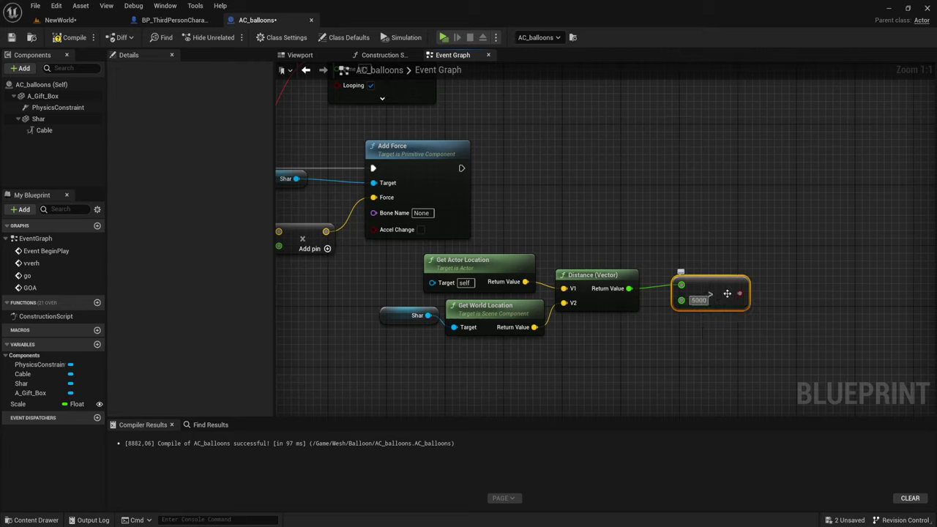
left_click_drag(727, 293, 624, 227)
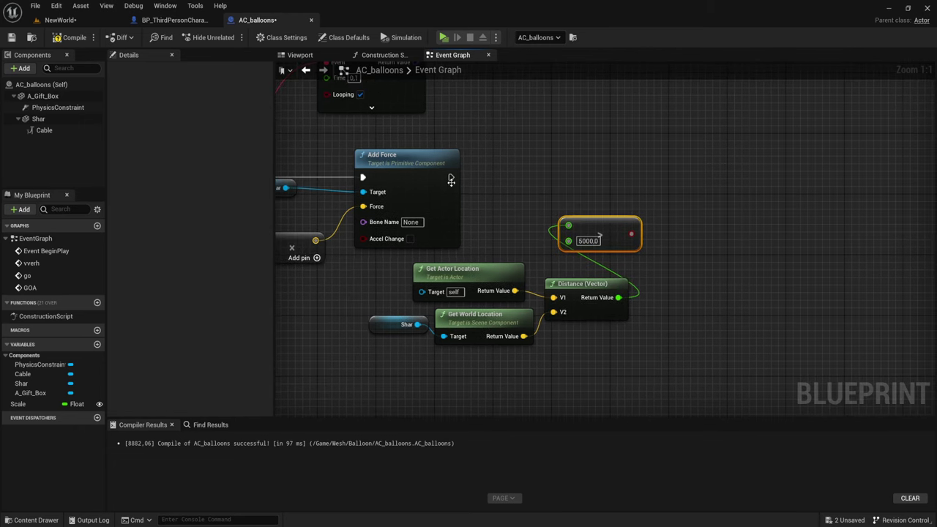
Add a Branch after Add Force using the comparison as Condition, with a Shar reference nearby.
left_click_drag(452, 178, 597, 181)
type("br")
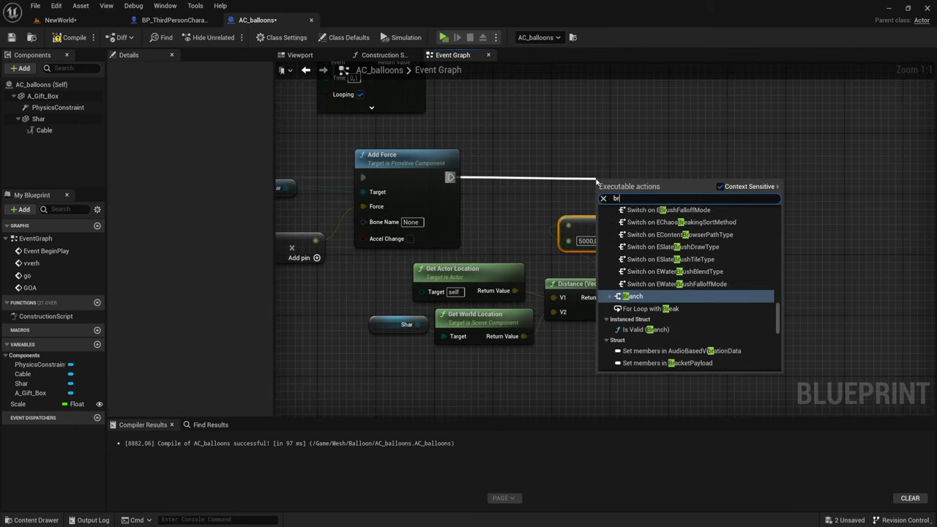
type("a")
left_click(621, 295)
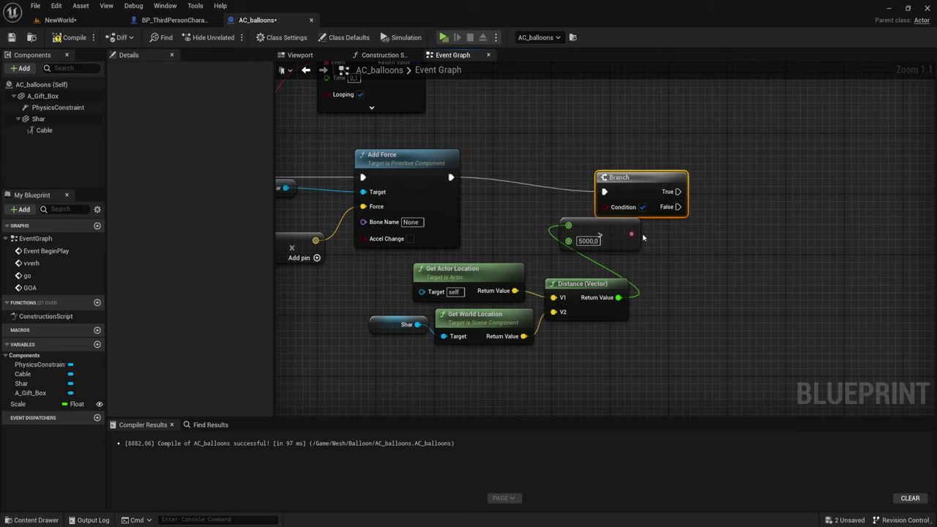
left_click_drag(631, 180, 675, 166)
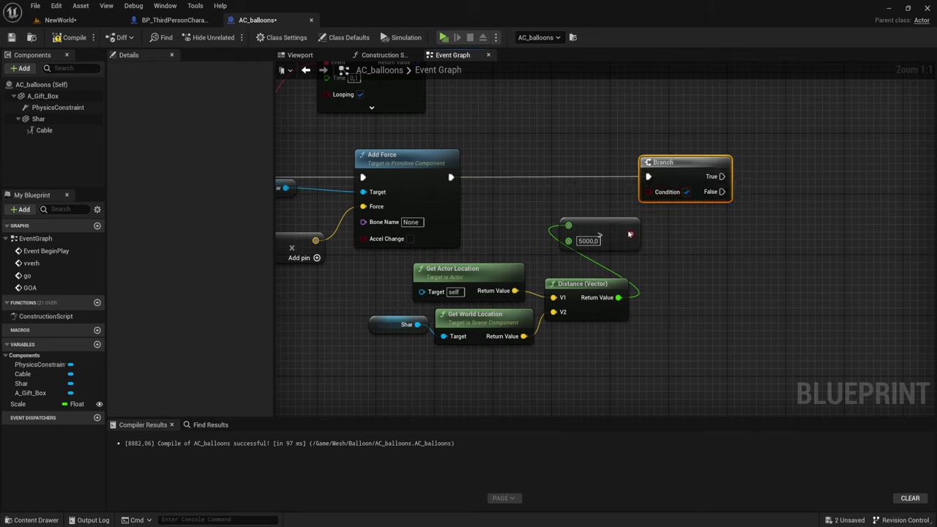
left_click_drag(631, 235, 649, 194)
right_click_drag(703, 240, 664, 260)
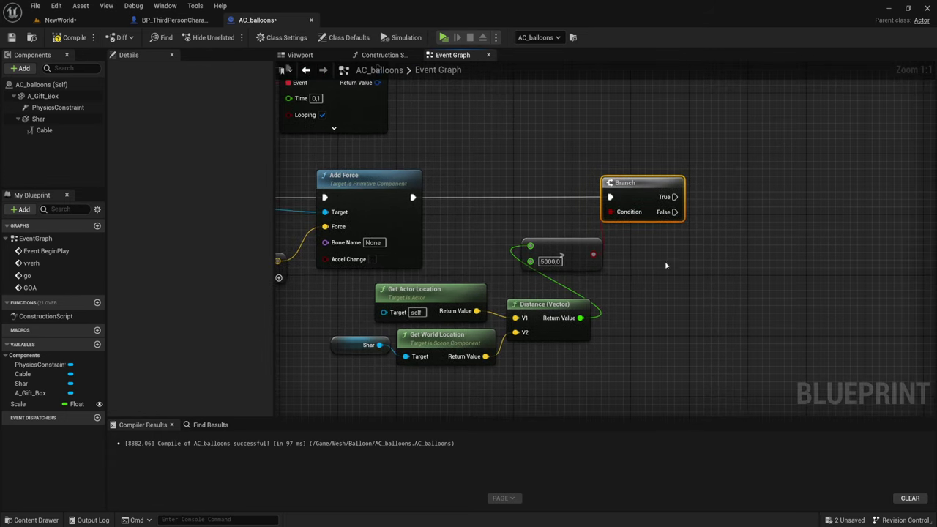
left_click_drag(39, 119, 694, 154)
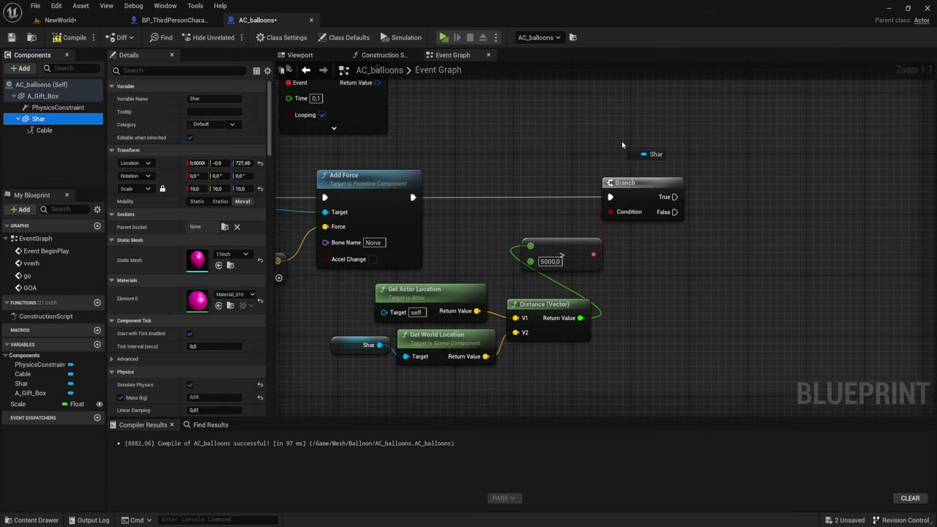
mouse_move(622, 145)
left_mouse_down()
mouse_move(646, 127)
mouse_move(746, 165)
left_mouse_up()
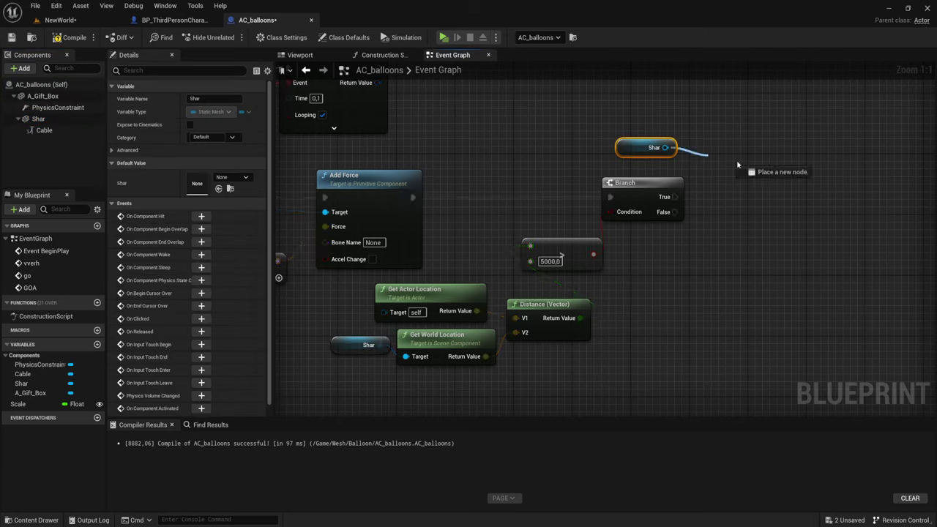
Add a Destroy Component node targeting both Shar and Cable.
type("destr")
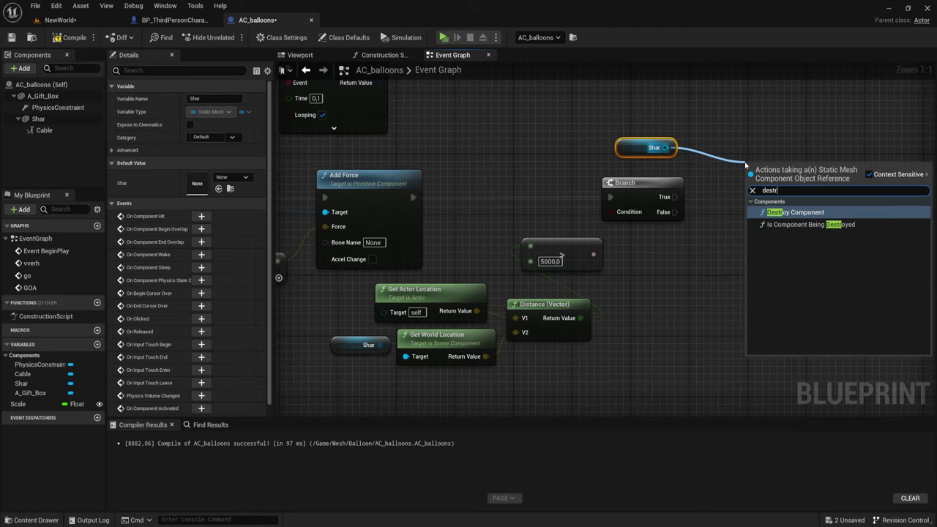
left_click(800, 216)
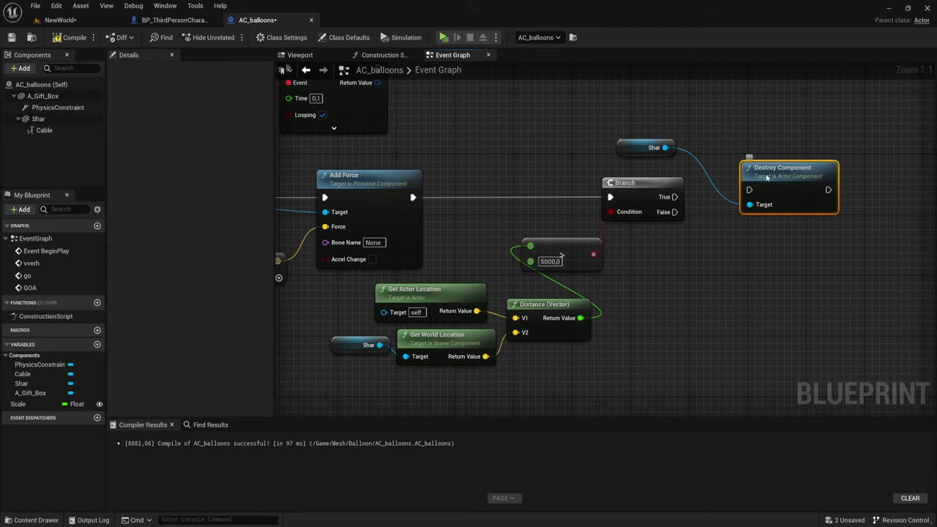
left_click_drag(766, 178, 767, 185)
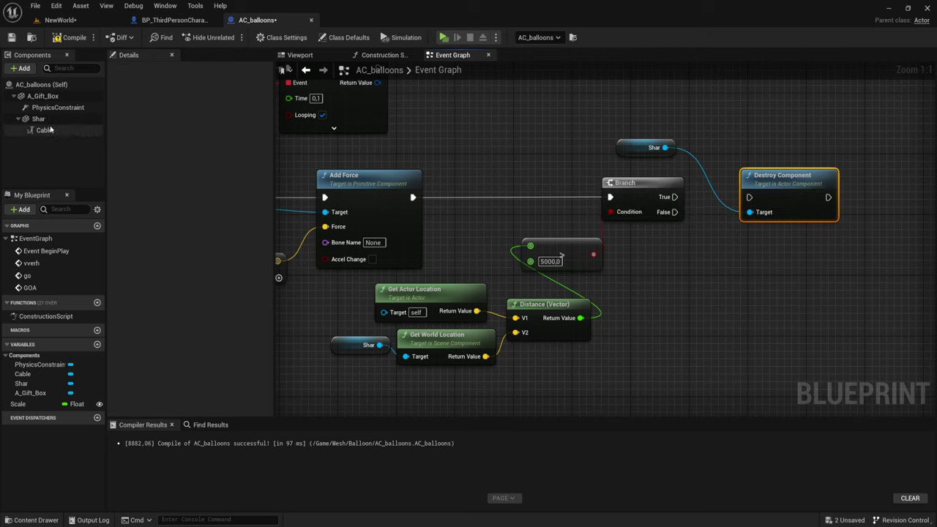
mouse_move(50, 129)
left_mouse_down()
mouse_move(655, 170)
mouse_move(752, 213)
left_mouse_up()
left_click_drag(749, 197, 674, 198)
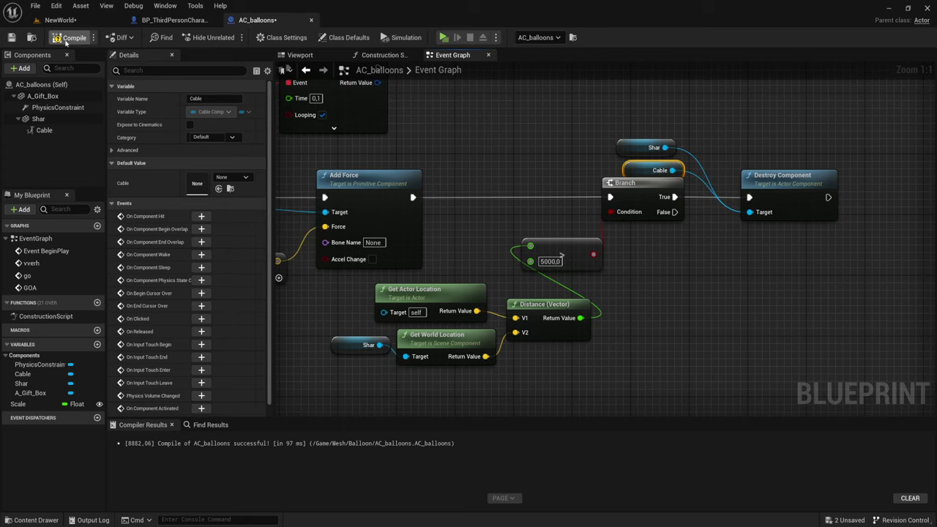
Review the distance calculation nodes, clear the selection, and go to the NewWorld level.
right_click_drag(433, 249, 542, 262)
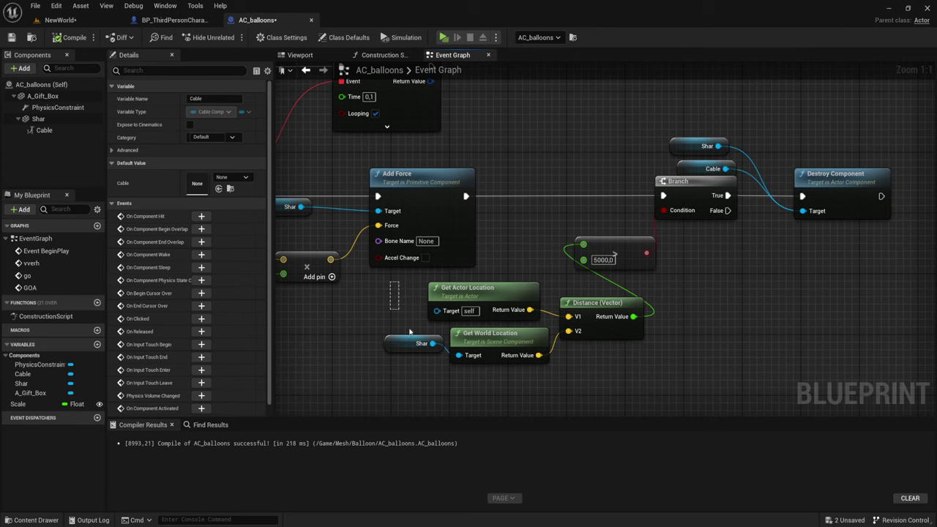
left_click_drag(393, 282, 613, 371)
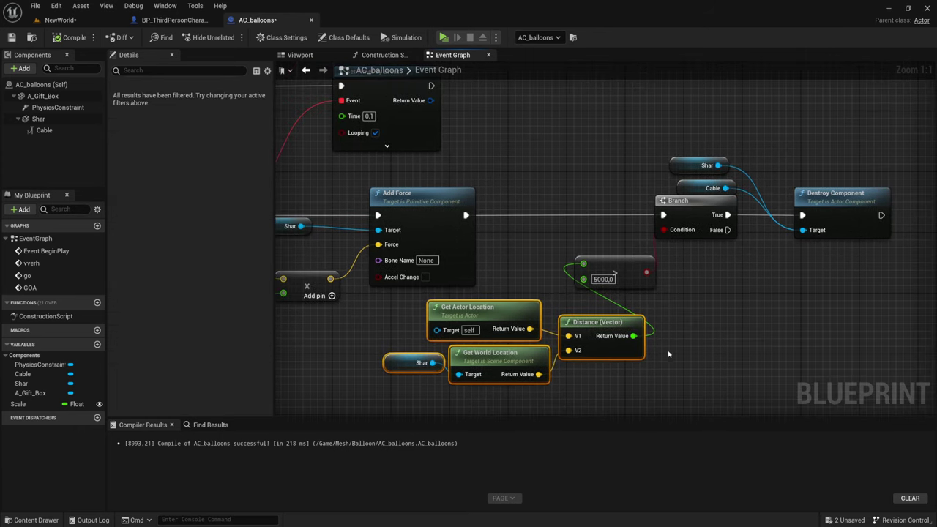
left_click(710, 118)
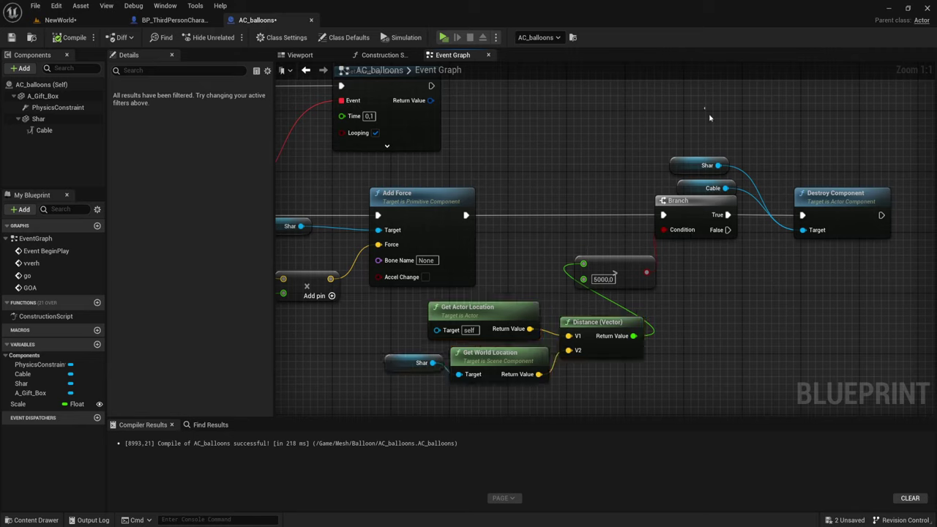
left_click(827, 136)
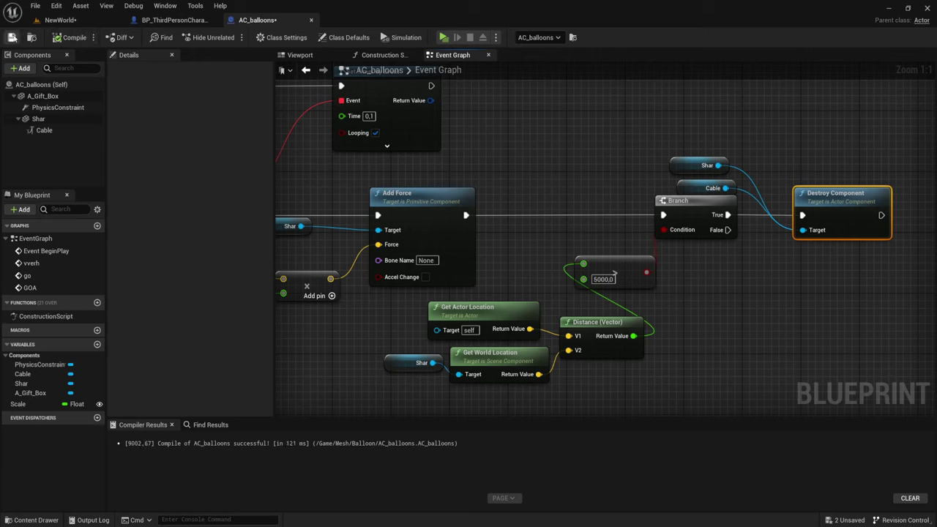
left_click(60, 20)
Play-test the level, running the character around the gift box, then end the session.
left_click(206, 38)
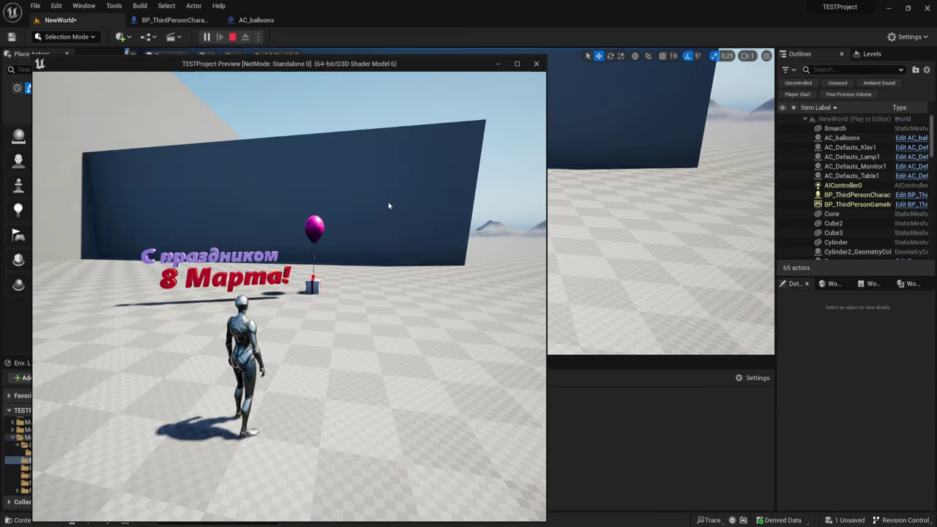
key("w")
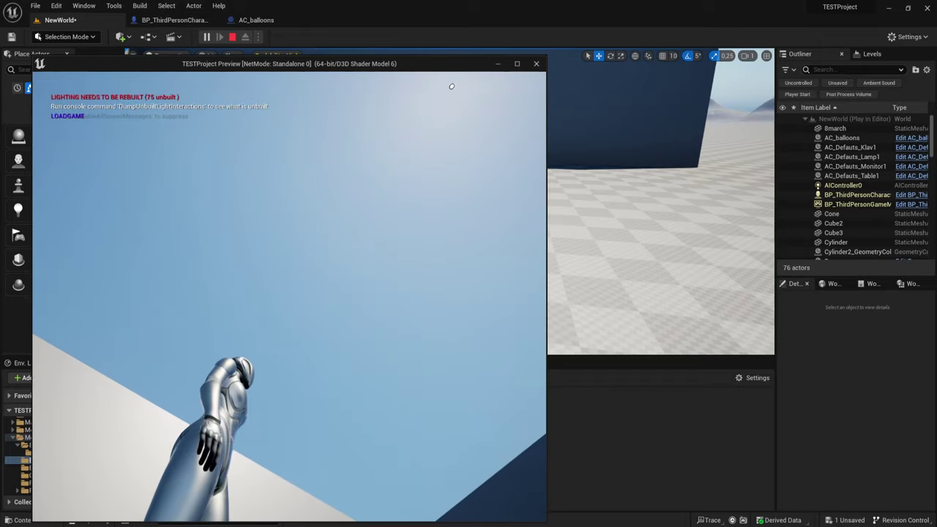
key("w")
key("w")
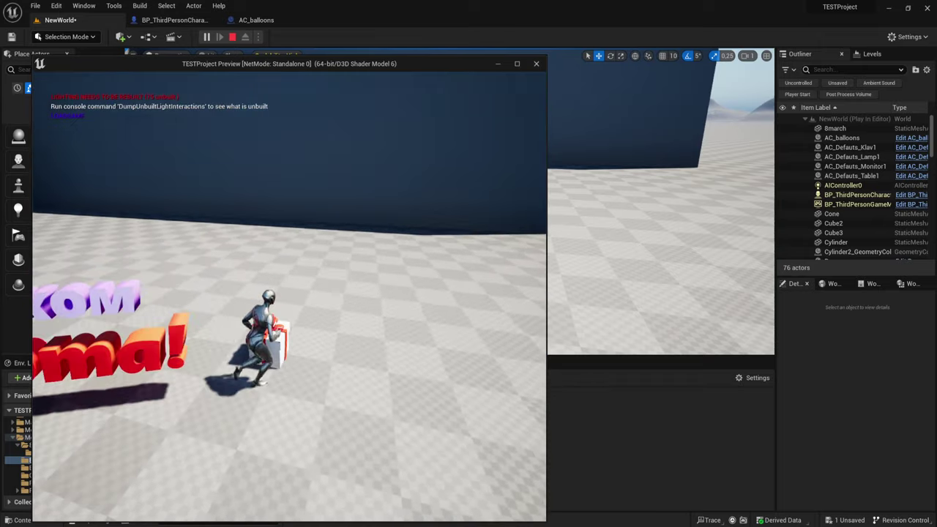
key("w")
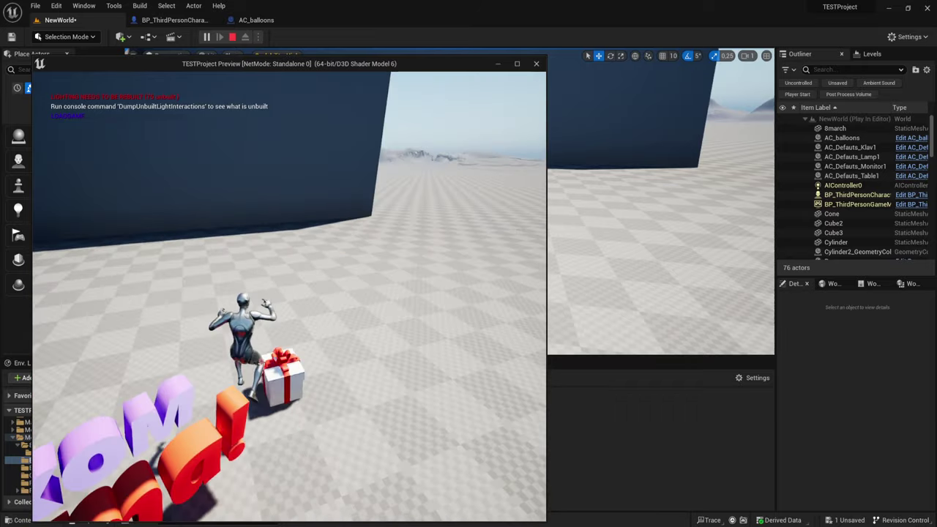
key("w")
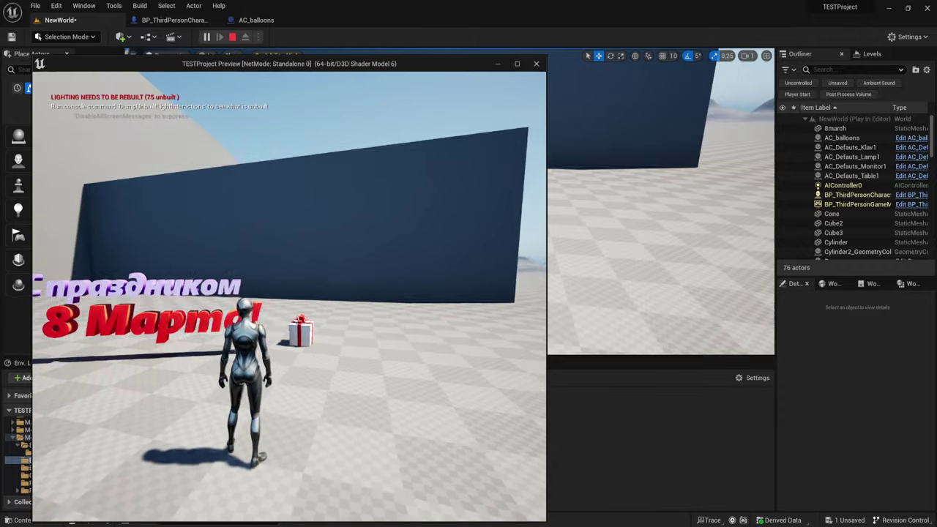
key("Escape")
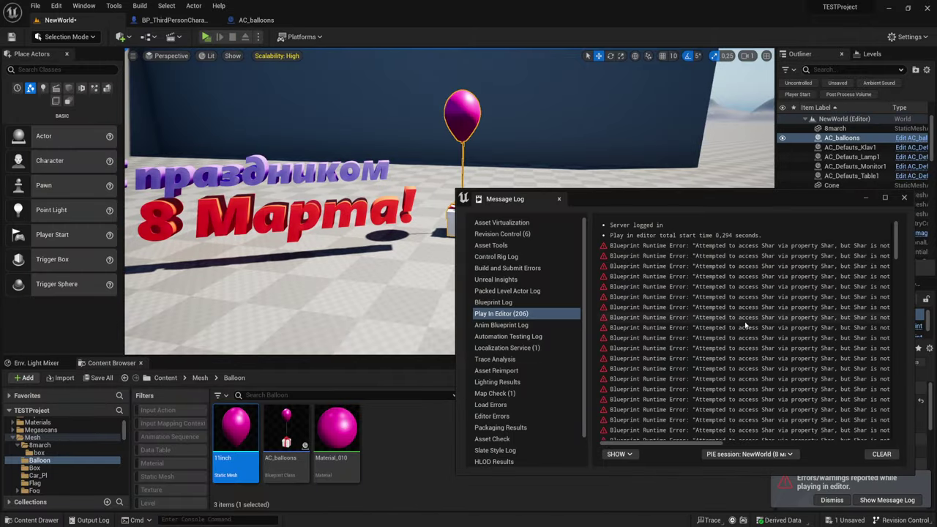
Move aside and close the Shar error log, then return to the AC_balloons graph.
mouse_move(763, 198)
left_mouse_down()
mouse_move(523, 71)
mouse_move(522, 81)
left_mouse_up()
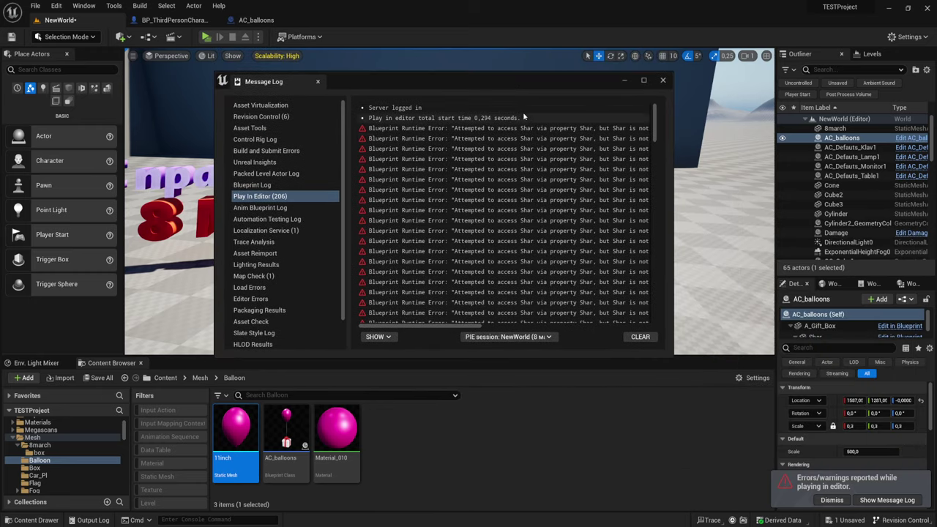
left_click_drag(431, 326, 562, 328)
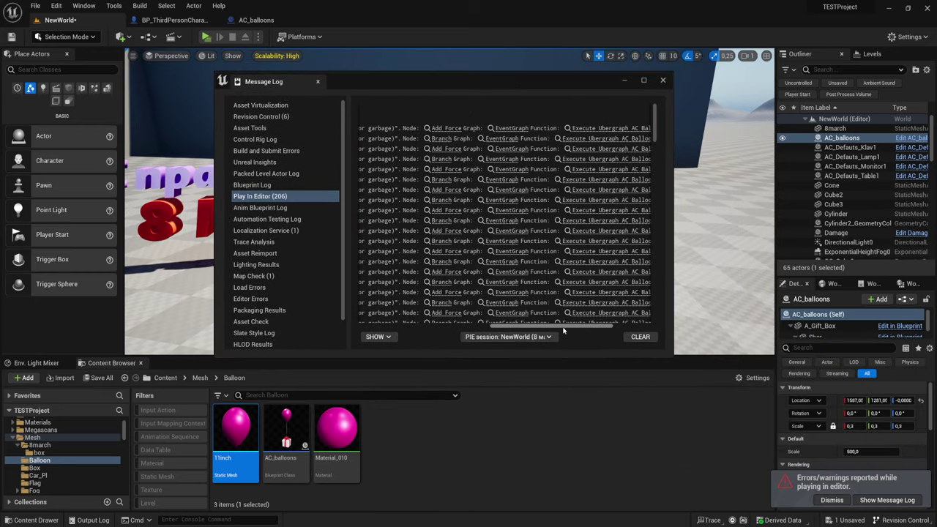
left_click(662, 81)
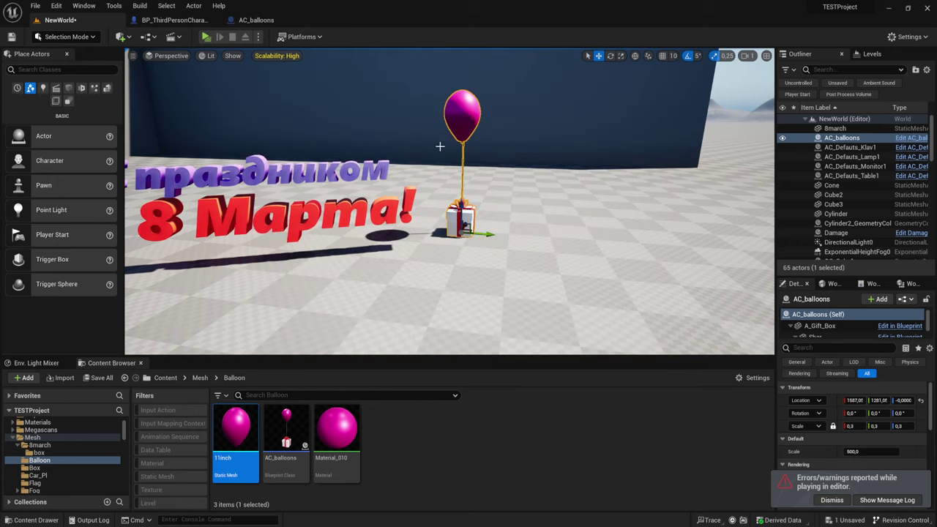
left_click(258, 19)
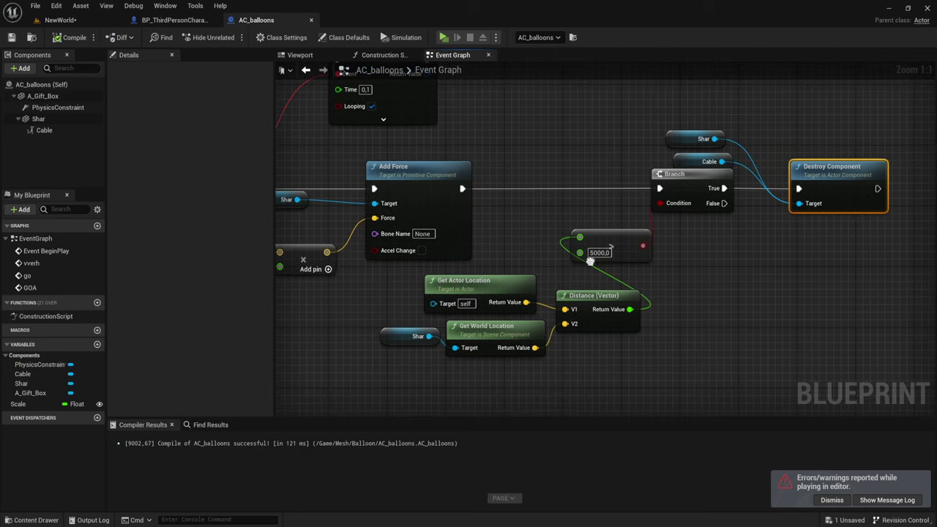
Promote the Set Timer by Event return value to a new variable named TimerGo.
right_click_drag(739, 313, 637, 336)
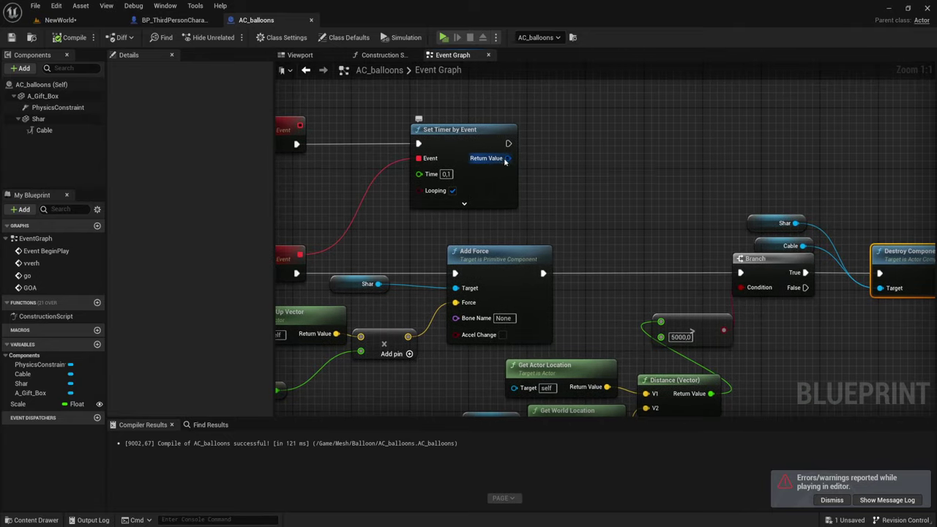
left_click_drag(506, 159, 574, 157)
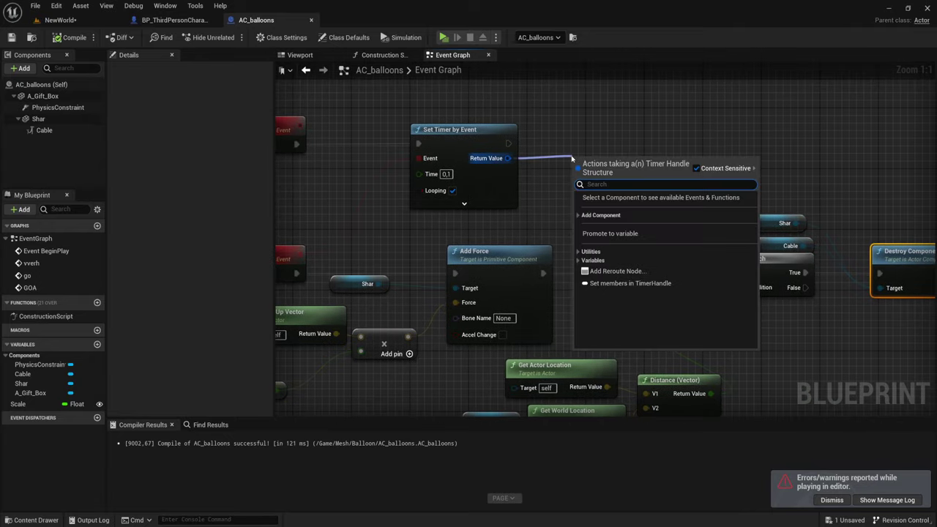
left_click(609, 233)
type("TimerGo")
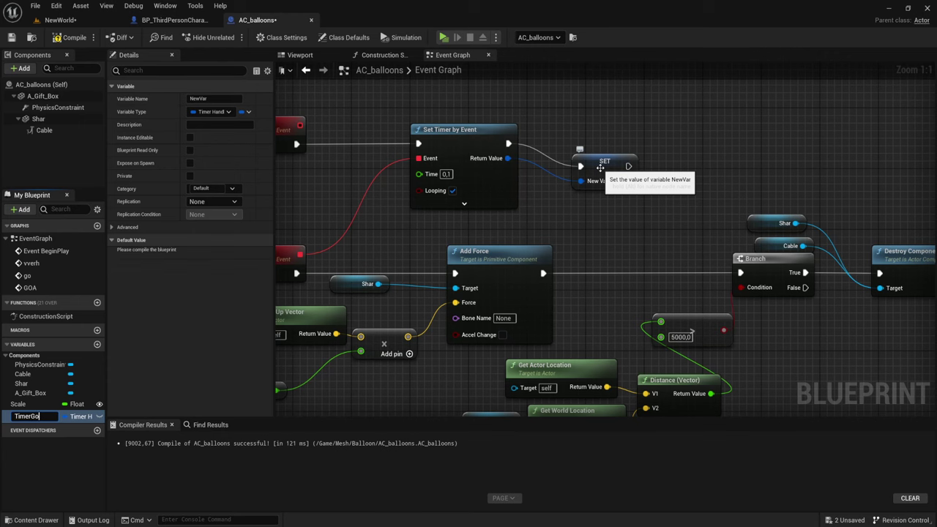
key("Return")
mouse_move(600, 168)
left_mouse_down()
mouse_move(547, 137)
mouse_move(551, 145)
left_mouse_up()
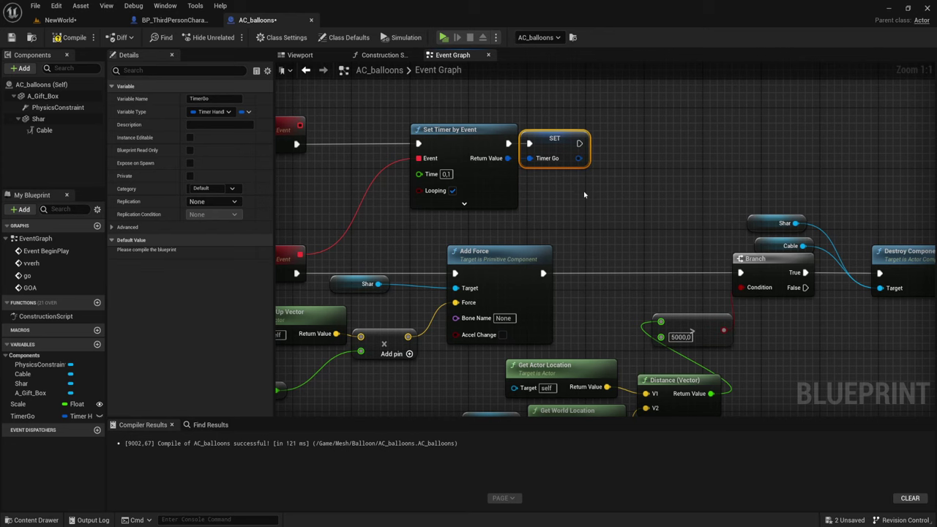
Shift Destroy Component and its Shar and Cable inputs right to make room.
right_click_drag(585, 195, 465, 220)
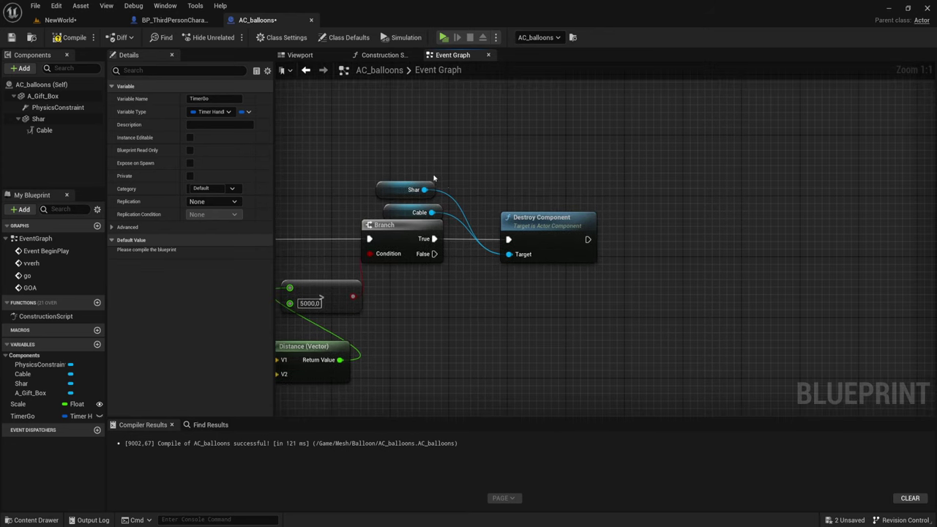
left_click_drag(451, 212, 451, 214)
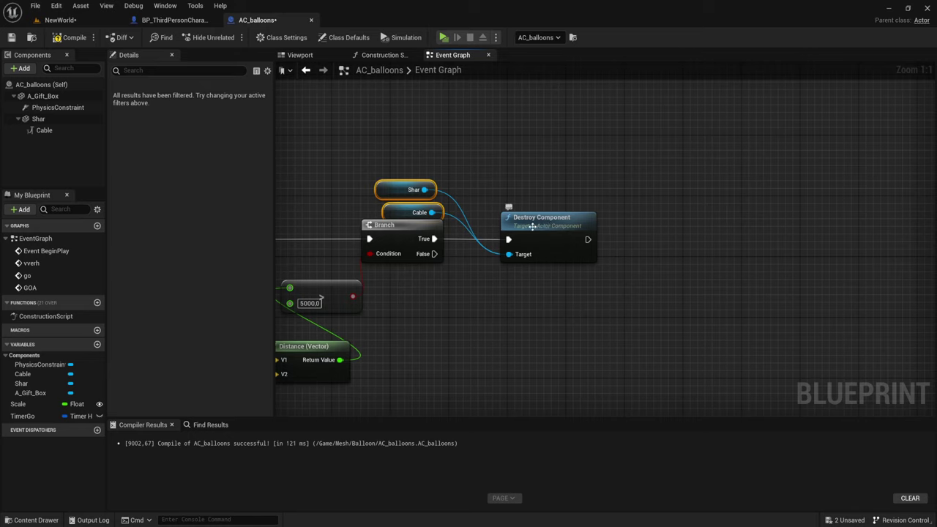
mouse_move(532, 227)
left_mouse_down()
mouse_move(671, 224)
mouse_move(578, 222)
mouse_move(674, 214)
left_mouse_up()
right_click_drag(478, 265, 503, 268)
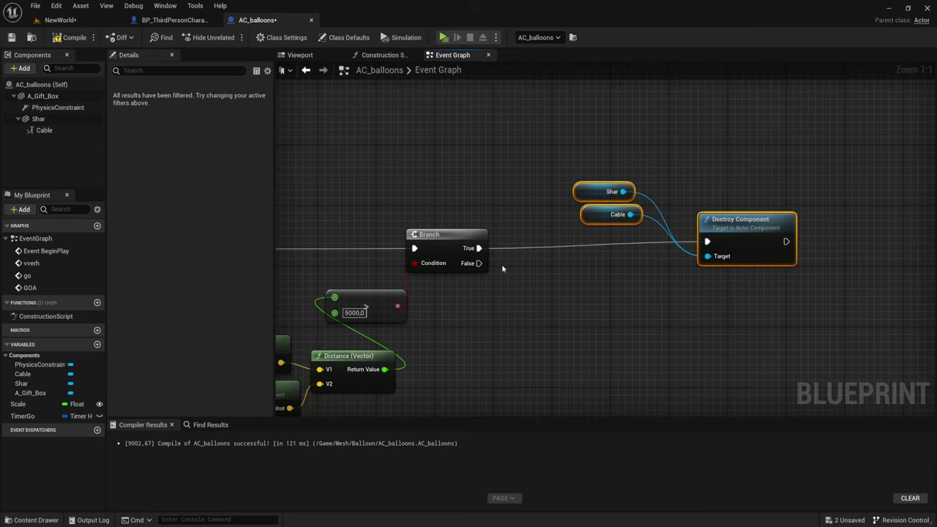
Insert Clear and Invalidate Timer by Handle on TimerGo between Branch True and Destroy Component.
left_click_drag(22, 415, 581, 350)
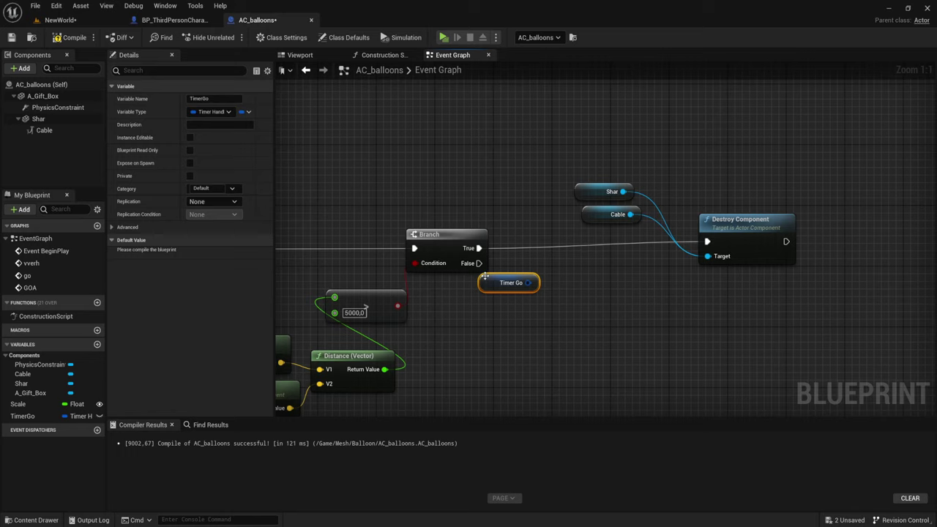
left_click_drag(527, 283, 550, 273)
type("cle")
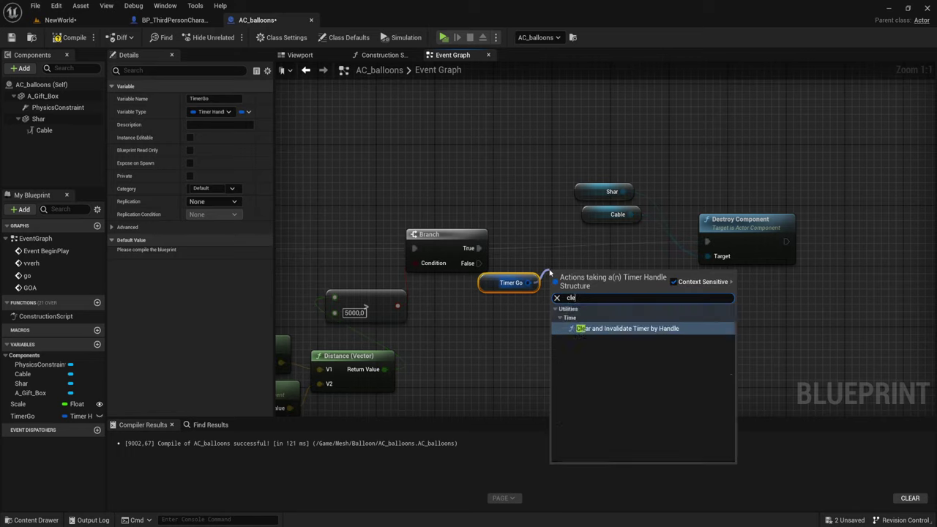
left_click(639, 328)
left_click_drag(543, 289, 539, 249)
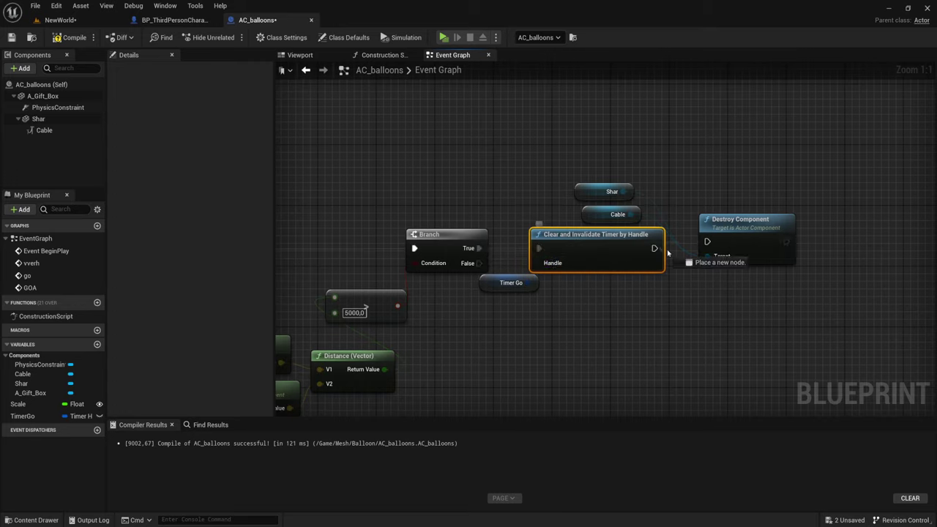
left_click_drag(741, 241, 741, 248)
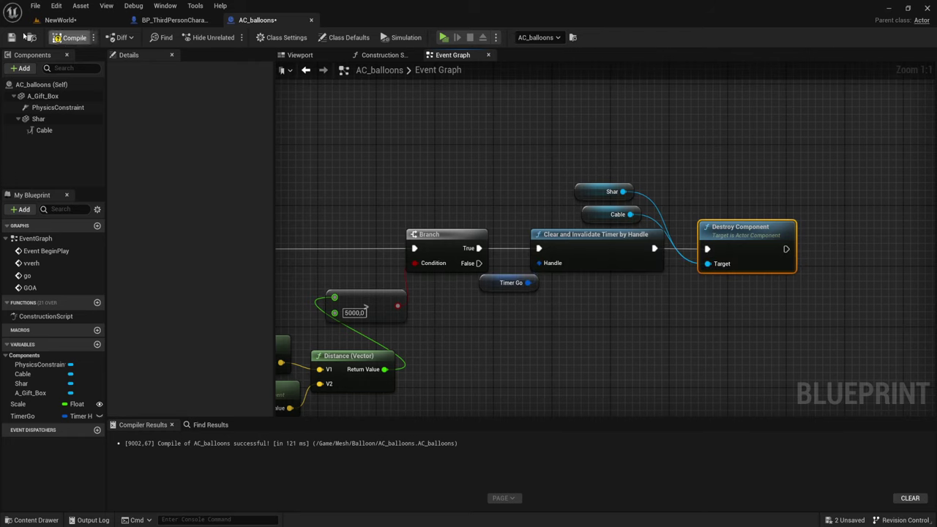
left_click(60, 20)
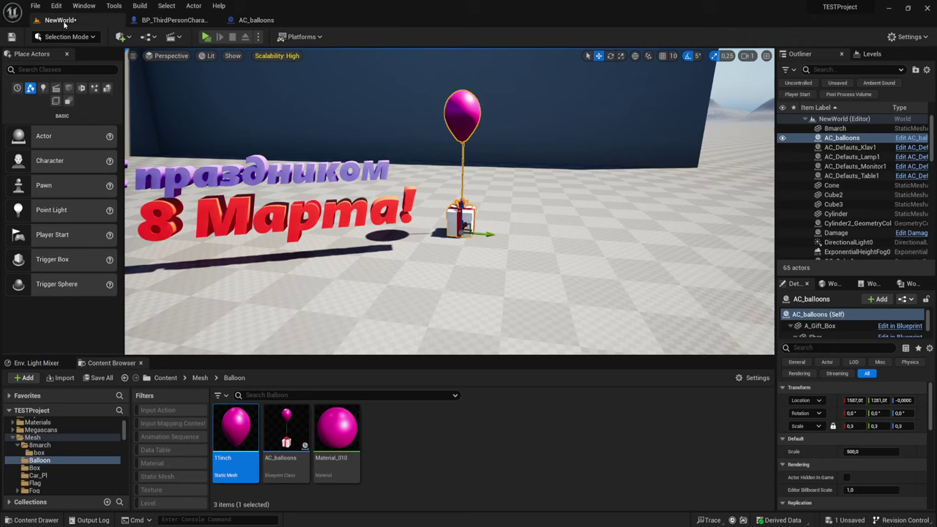
Play the level, walk toward the gift box to watch the balloon float off, then return to AC_balloons.
left_click(214, 37)
left_click(407, 227)
key("w")
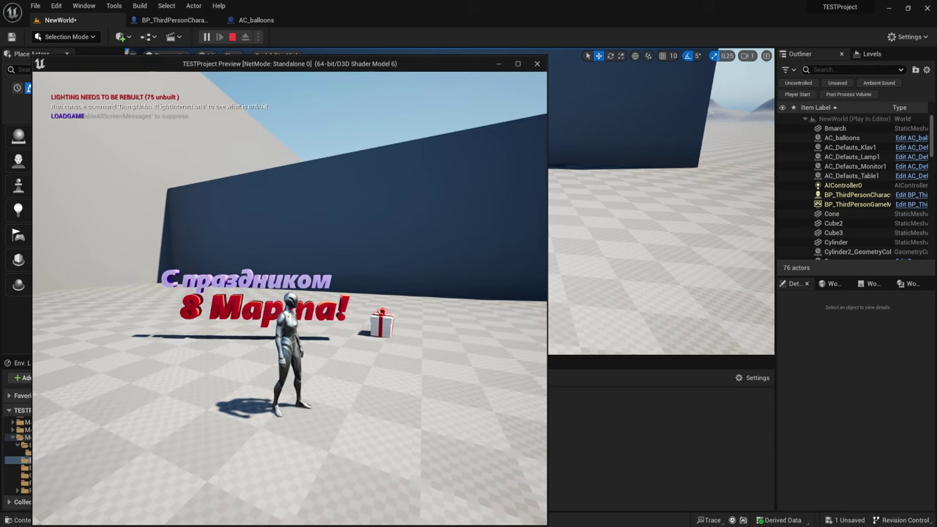
key("Escape")
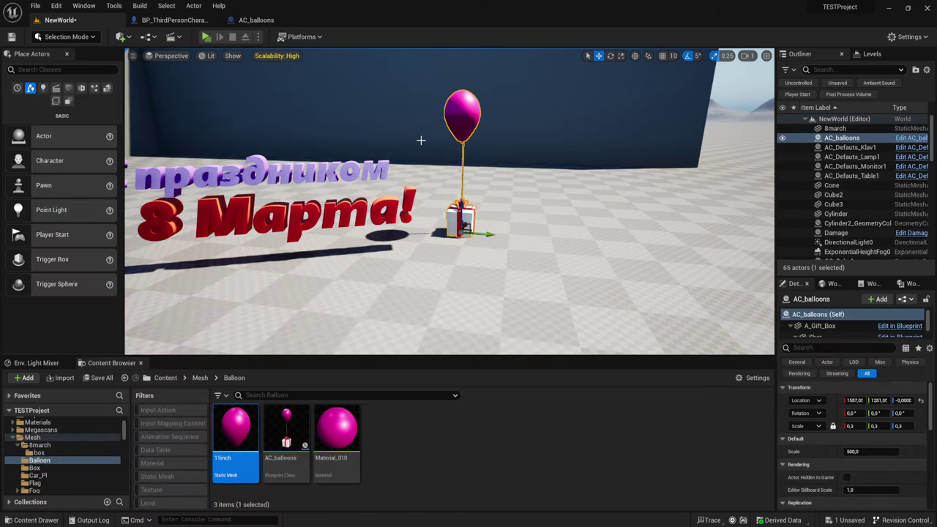
left_click(264, 21)
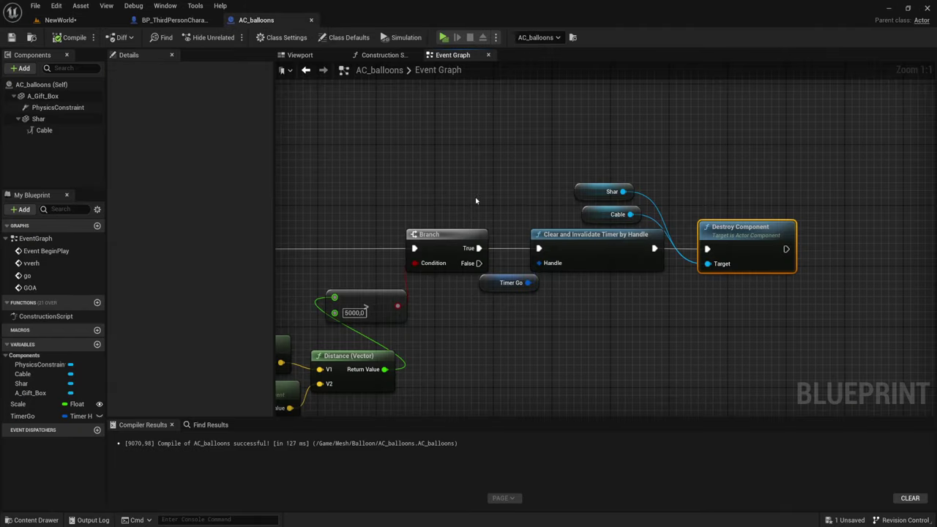
Rearrange the BeginPlay/Vverh and attach node groups, then select the back wall Cube2 in NewWorld.
scroll(484, 218, "down", 4)
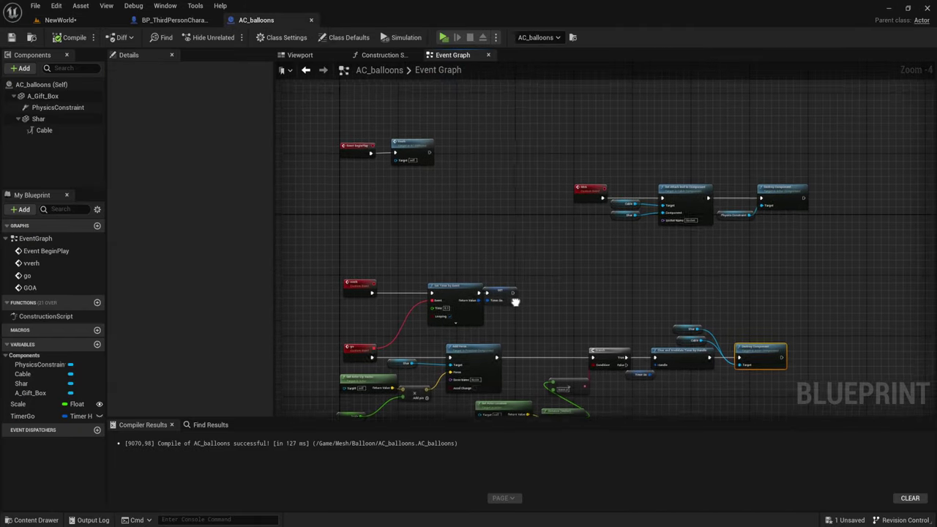
right_click_drag(537, 247, 524, 259)
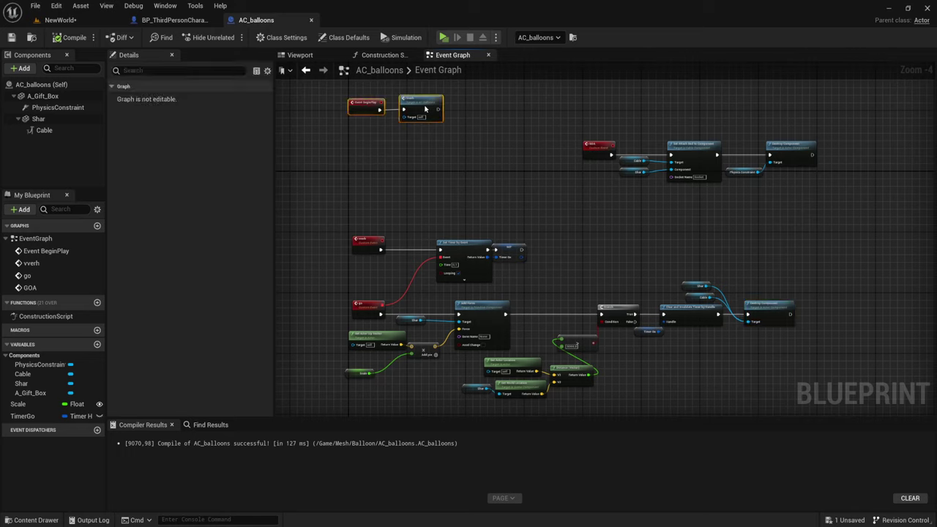
left_click_drag(425, 108, 452, 169)
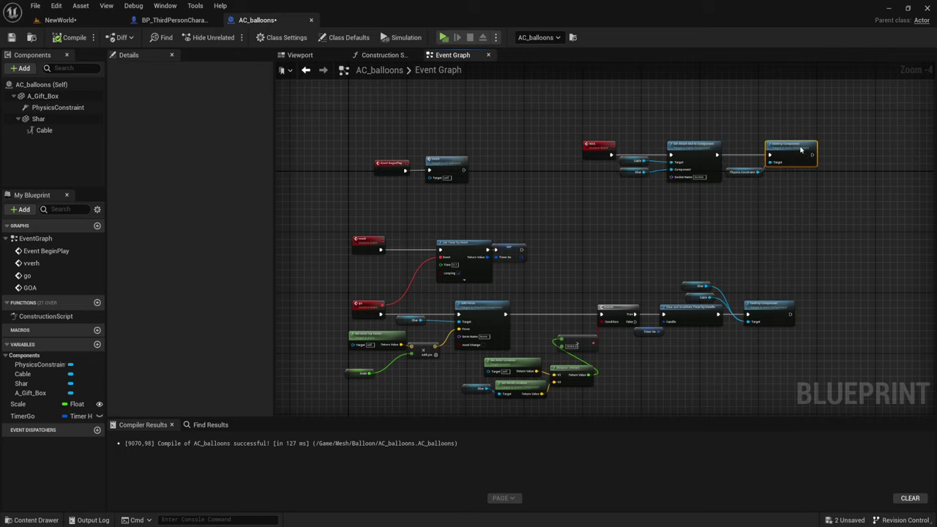
left_click_drag(586, 116, 766, 212)
left_click_drag(786, 145, 771, 168)
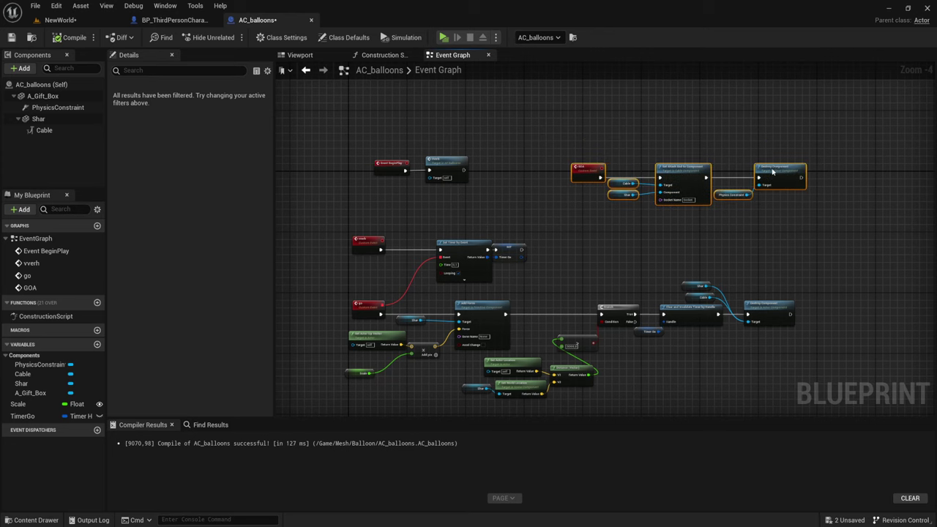
left_click(58, 20)
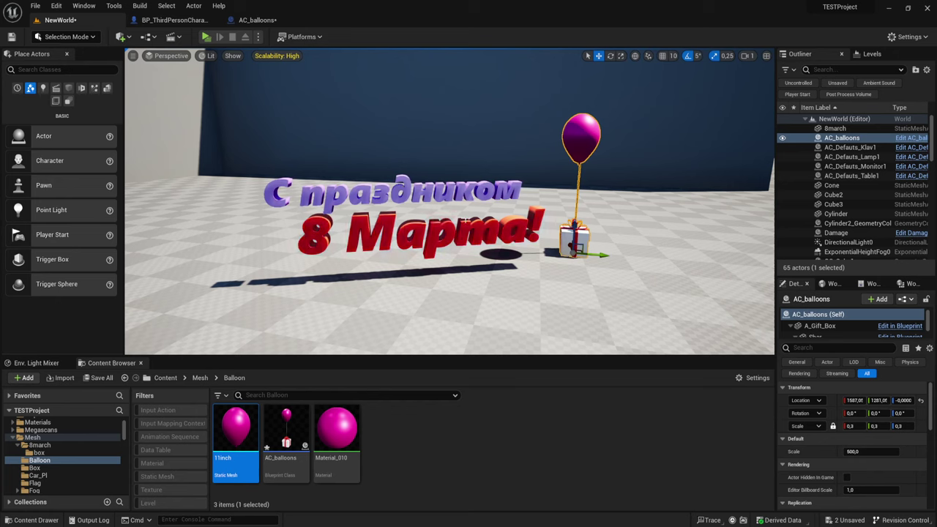
left_click(643, 175)
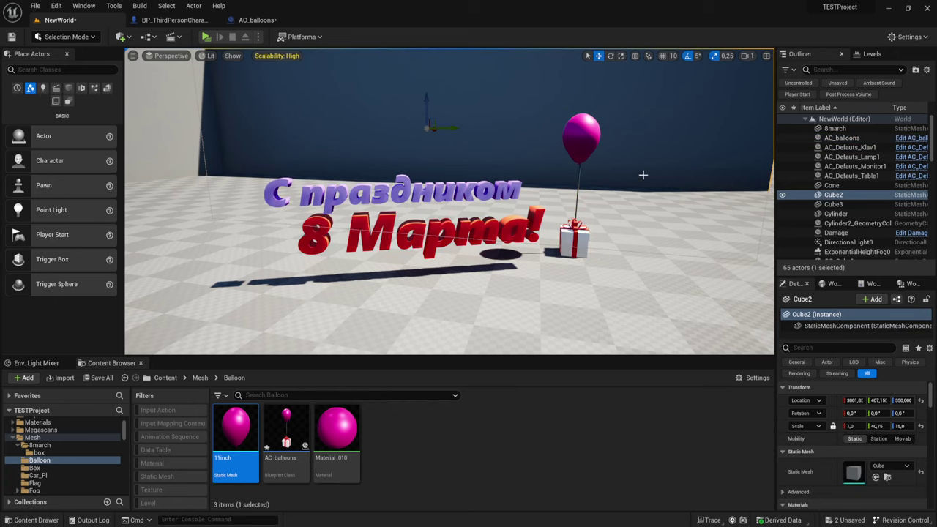